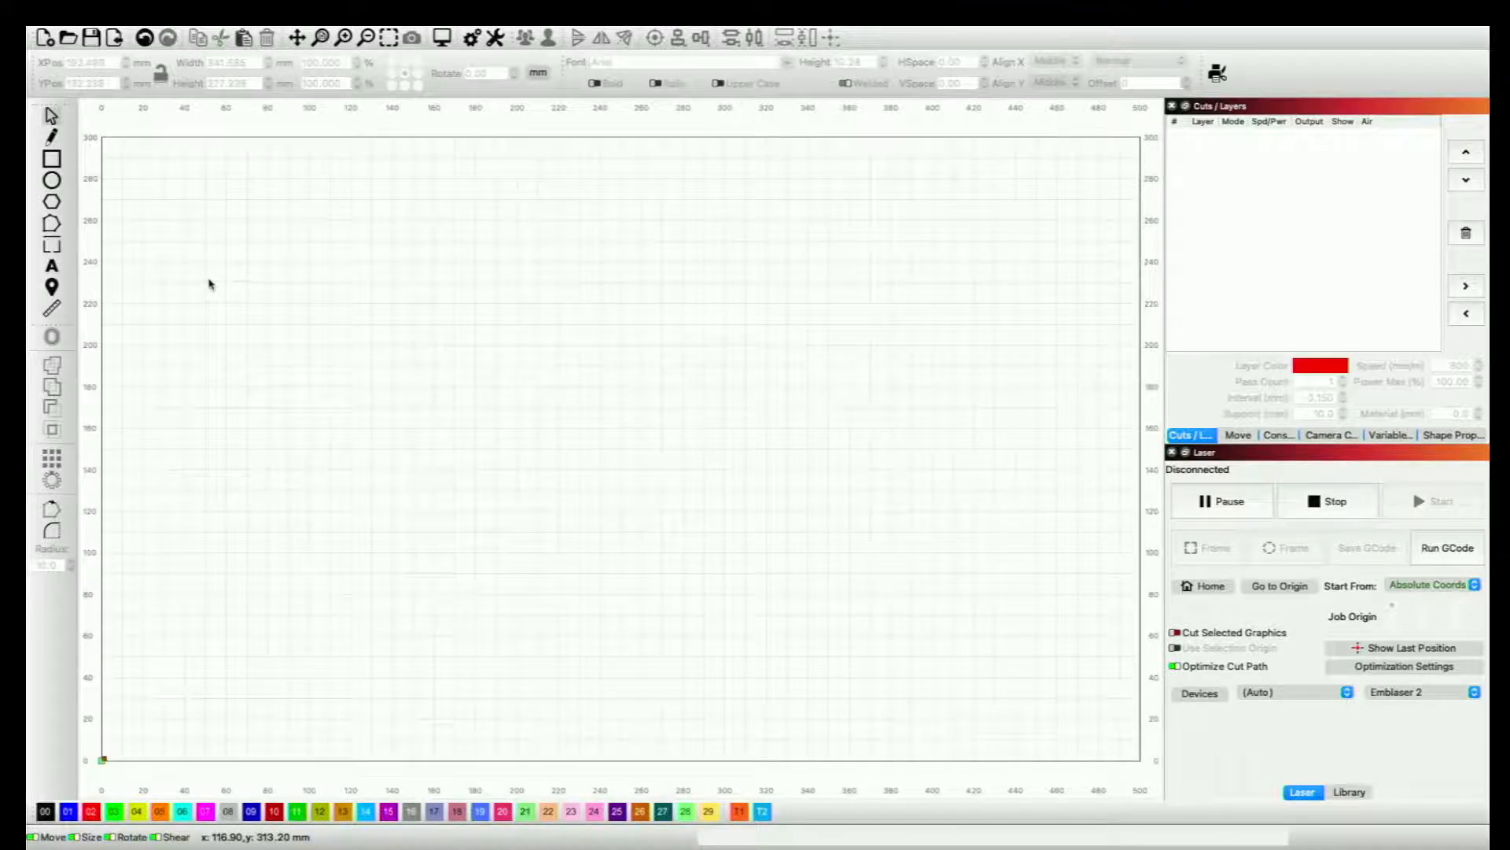
Step: Place the "box - Raw edge" graphic from the Art Library's "Nesting - basics" collection in the workspace and close the library
left_click(380, 36)
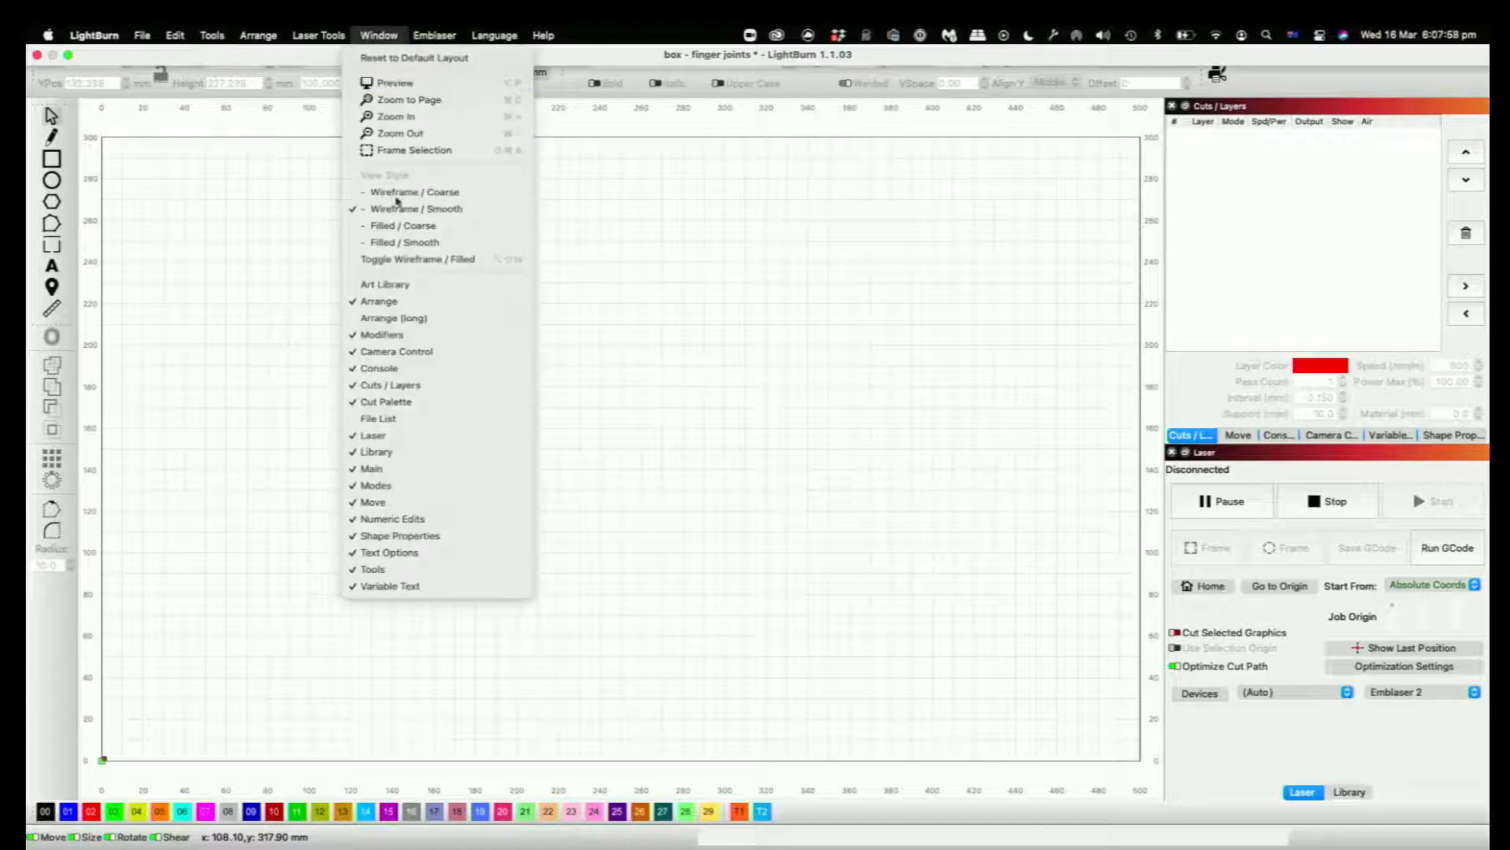
left_click(394, 283)
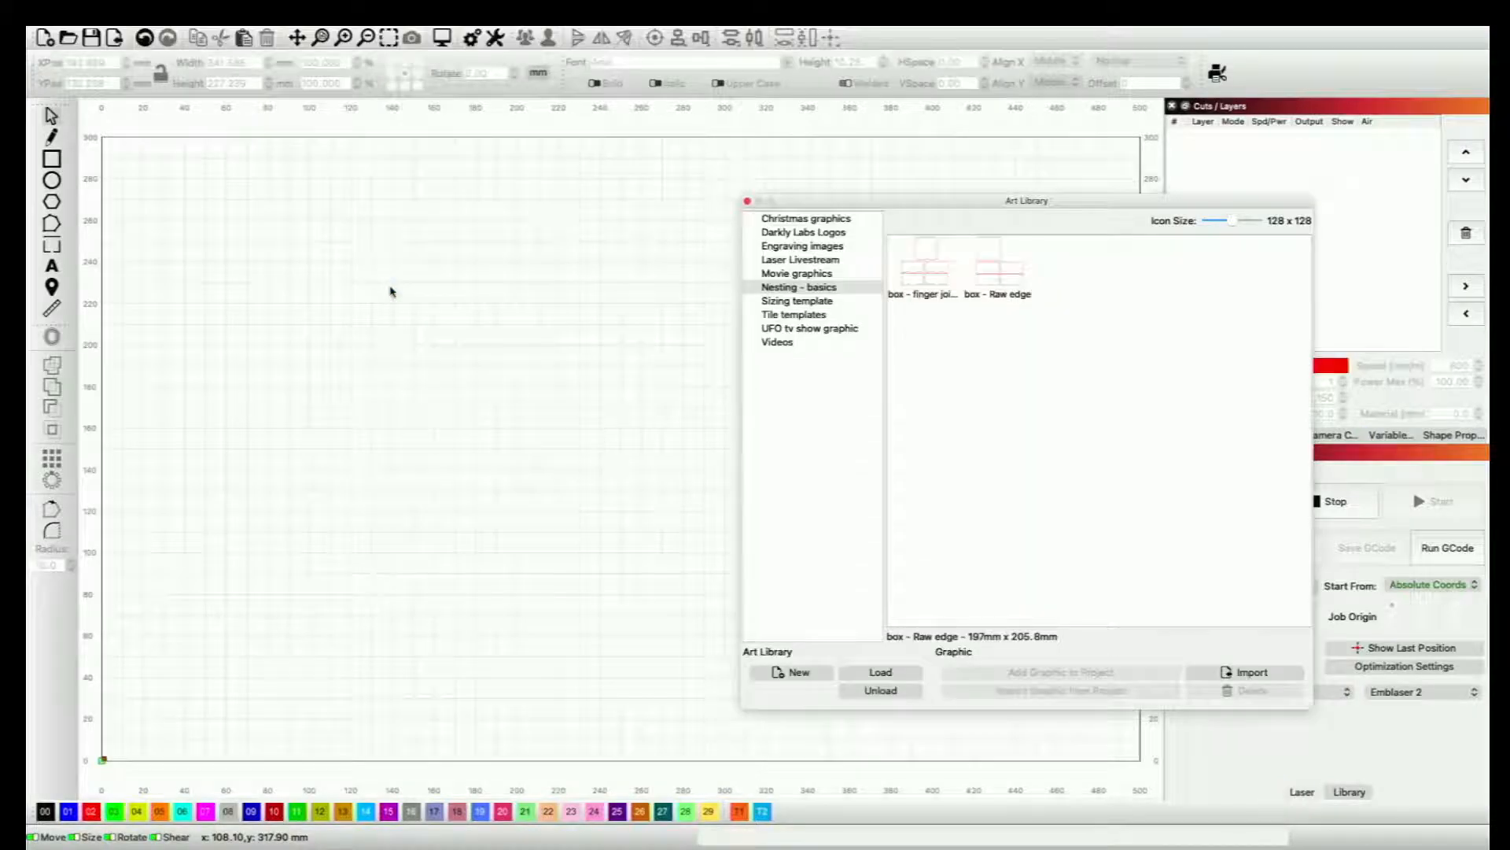
left_click_drag(991, 287, 380, 475)
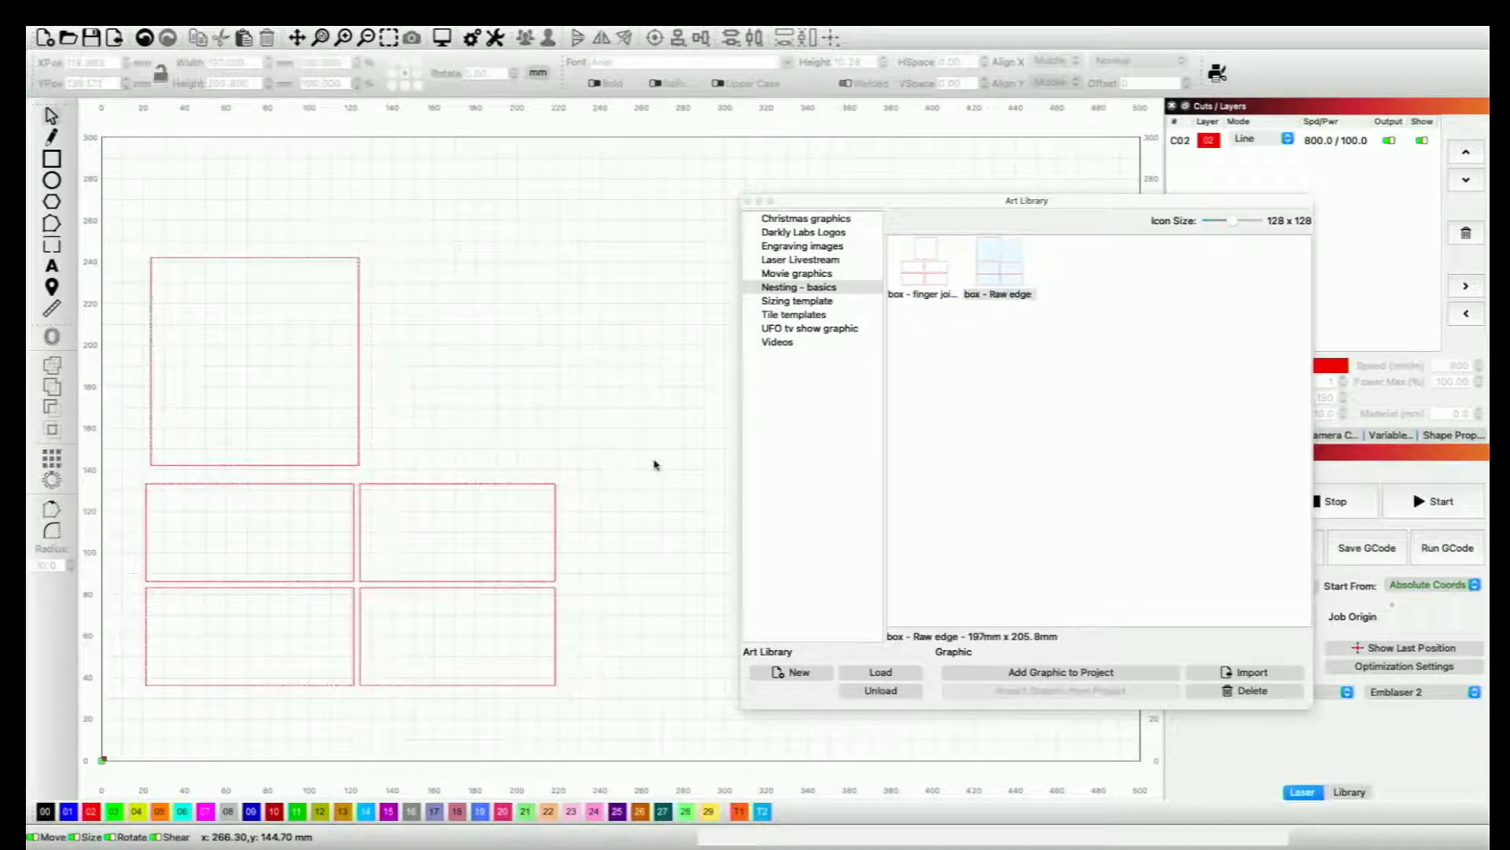
left_click(748, 201)
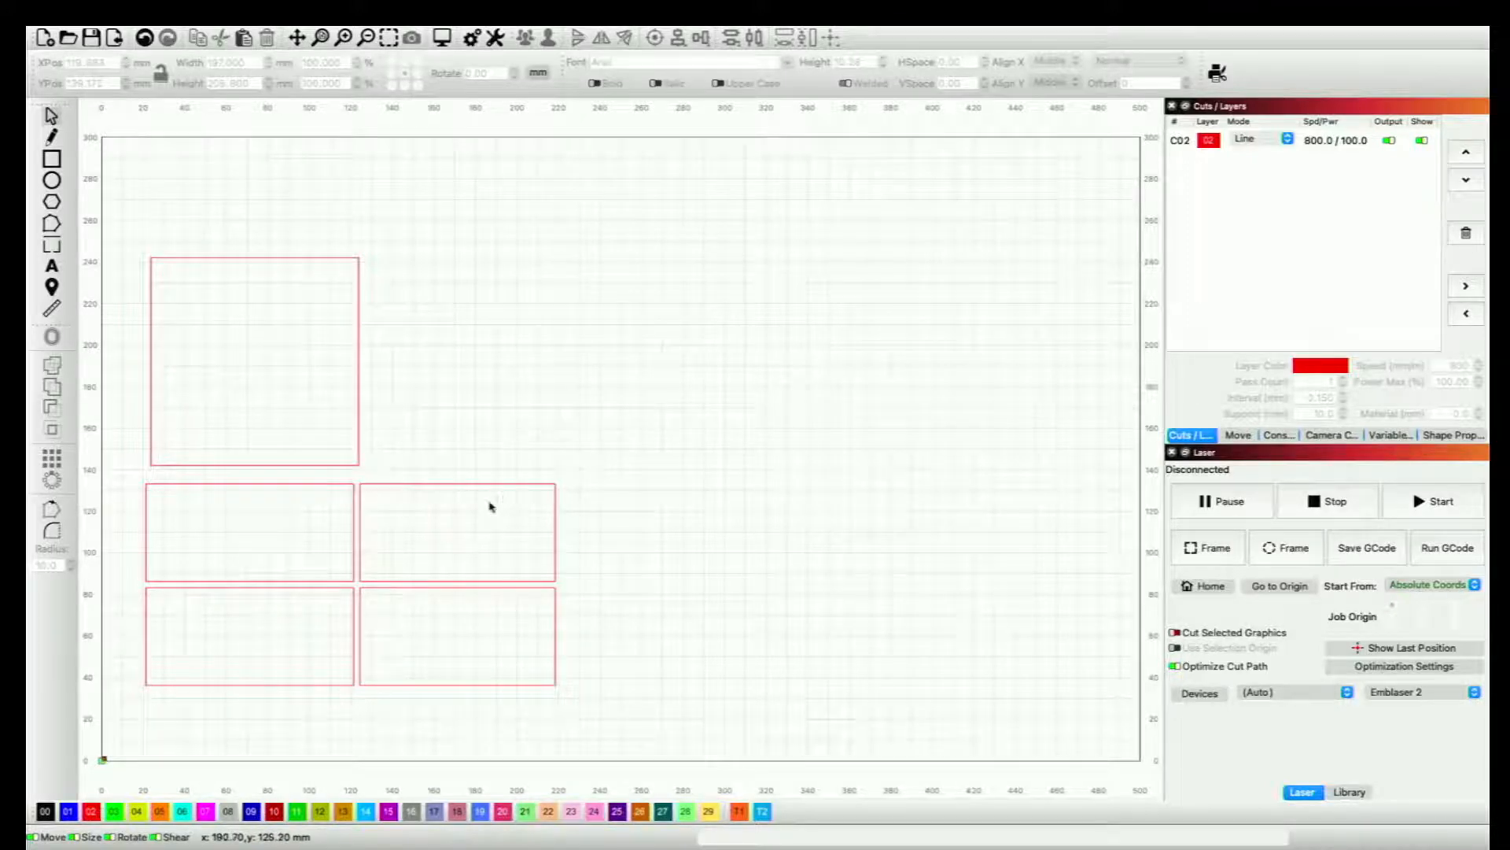
Step: Move the whole box graphic into the workspace corner next to the origin
key("ctrl+a")
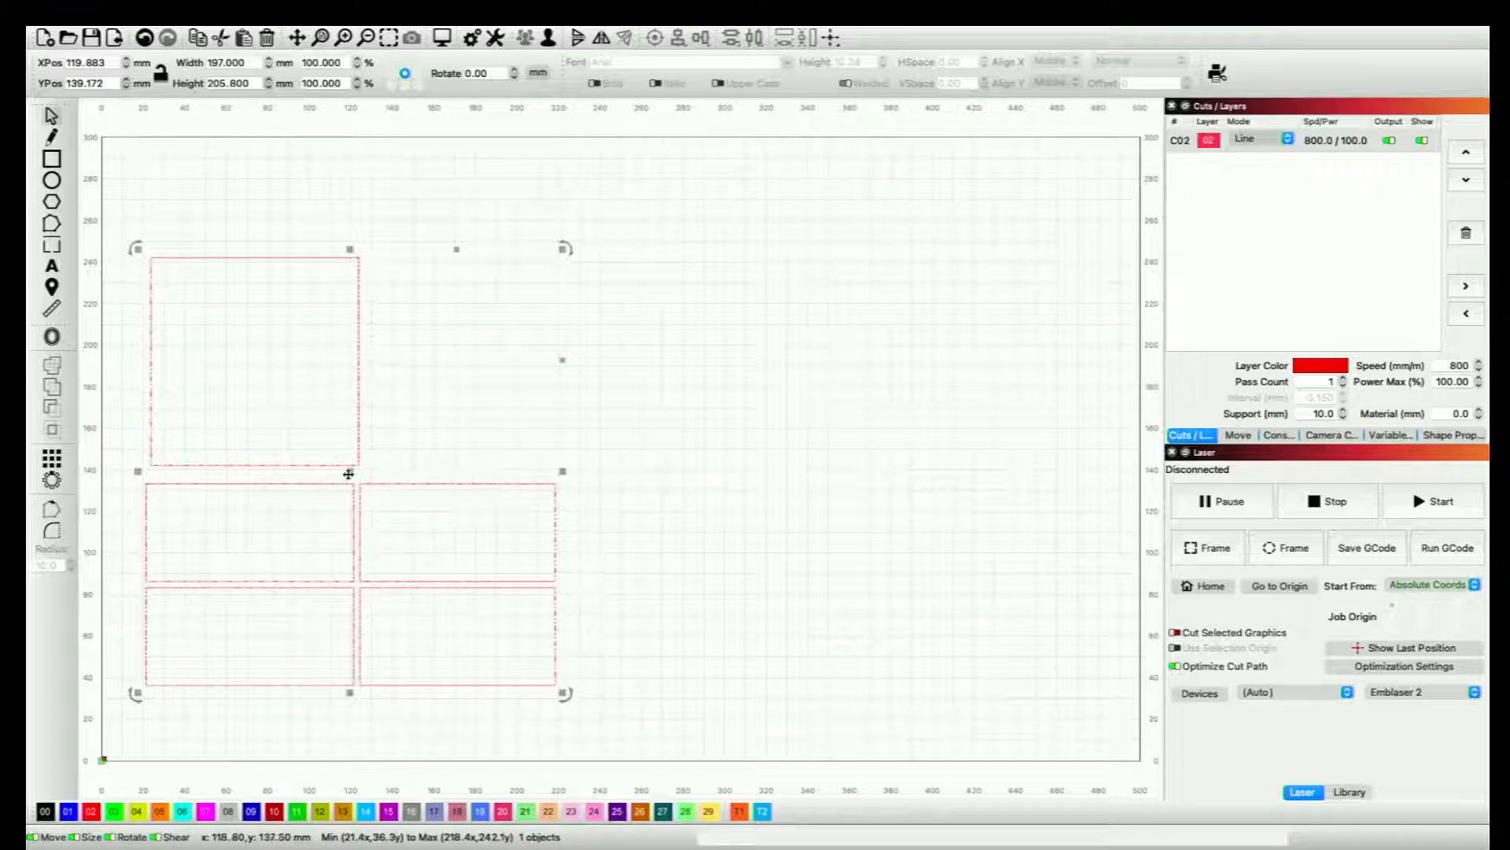
left_click_drag(337, 498, 317, 535)
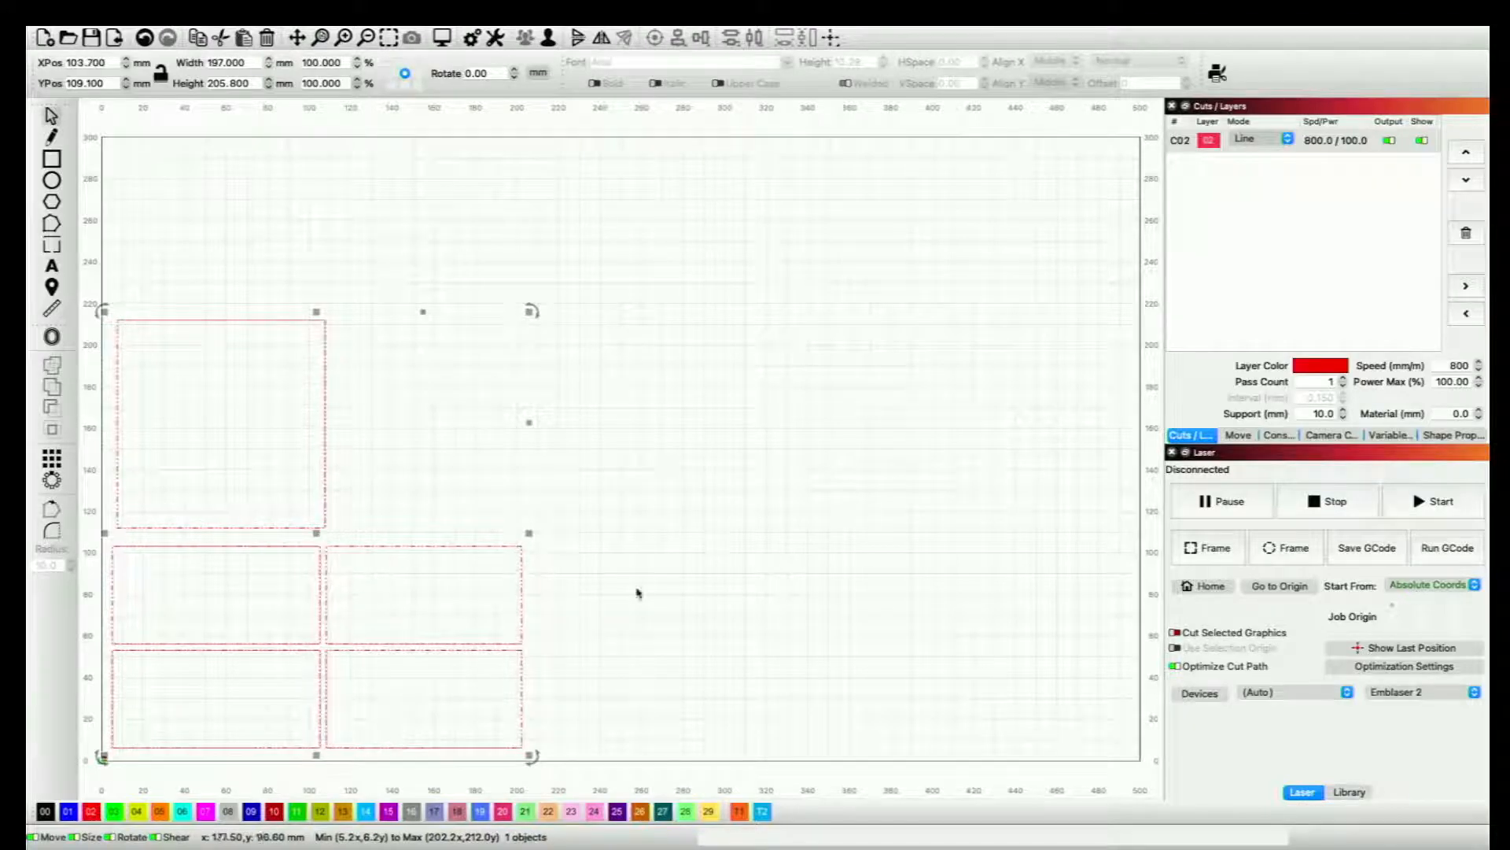
left_click(608, 663)
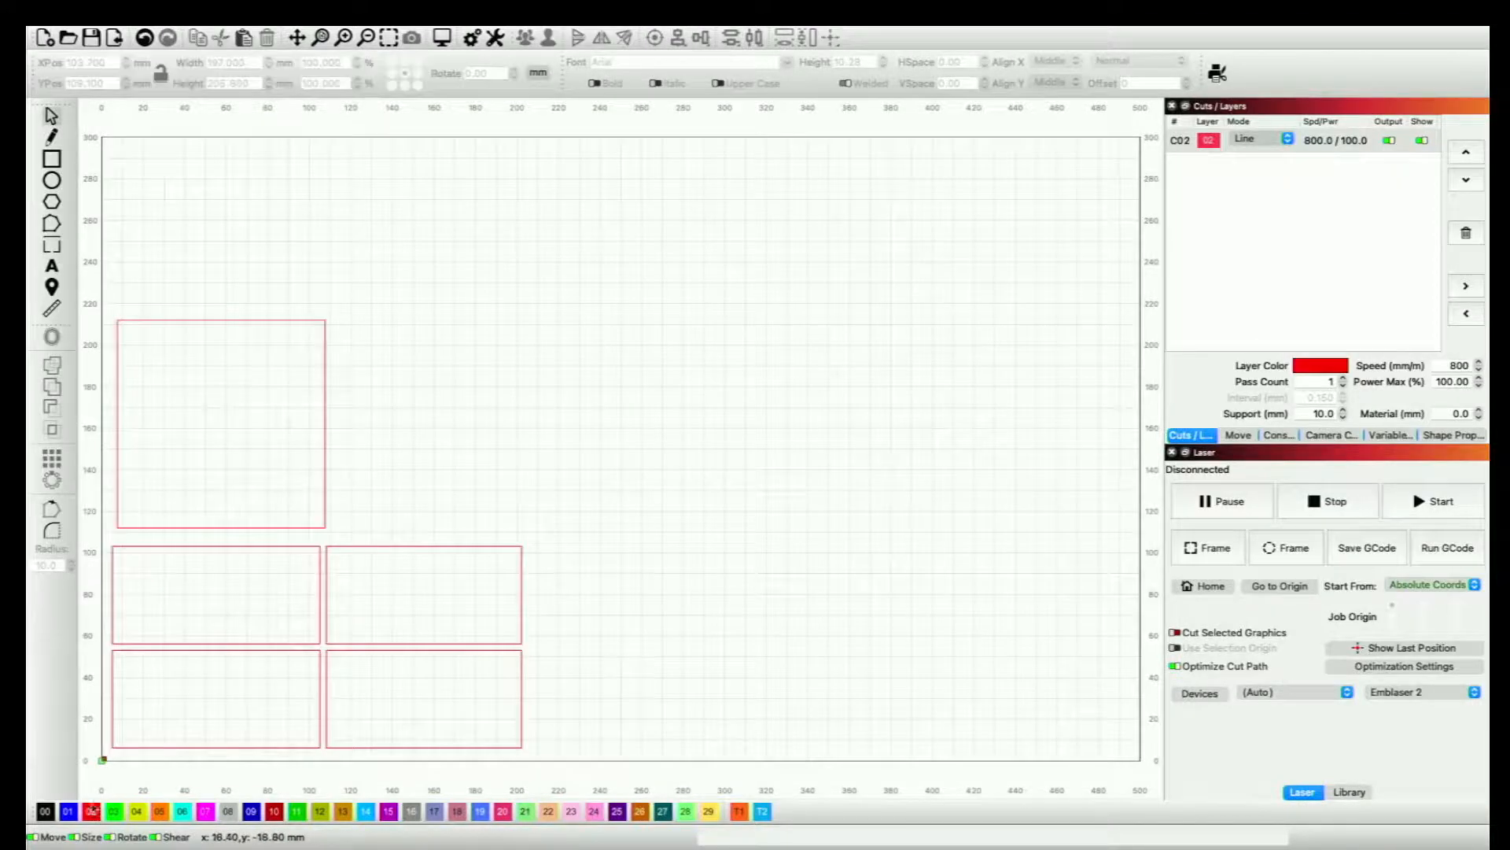
Step: Assign the box graphic to the black layer 00
left_click(155, 747)
left_click(46, 810)
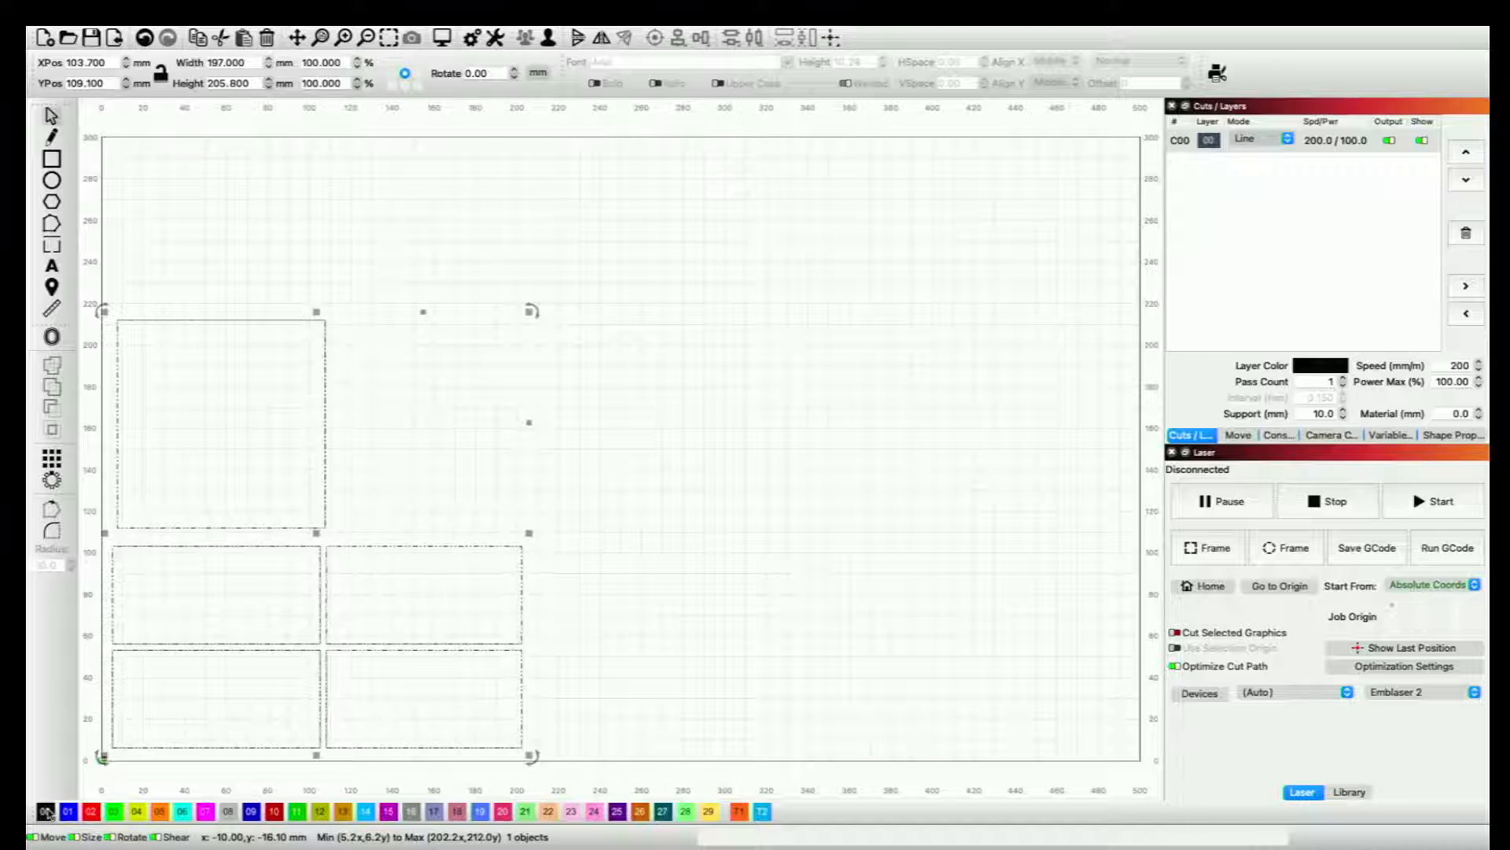
left_click(607, 693)
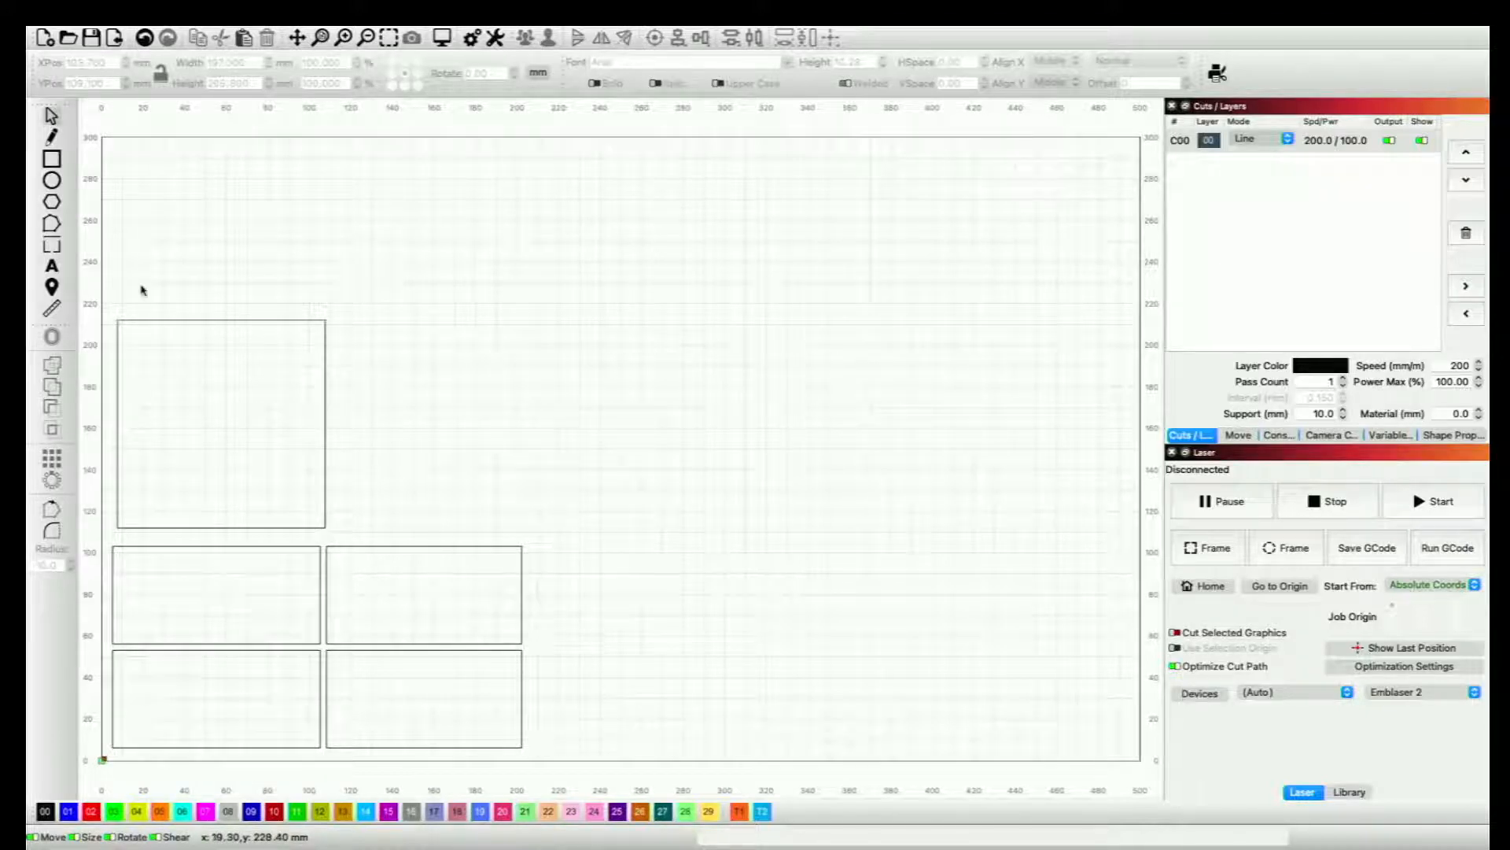
Step: Draw a rectangle about 183 mm wide and 258 mm high in the empty area beside the box panels
scroll(296, 321, "down", 3)
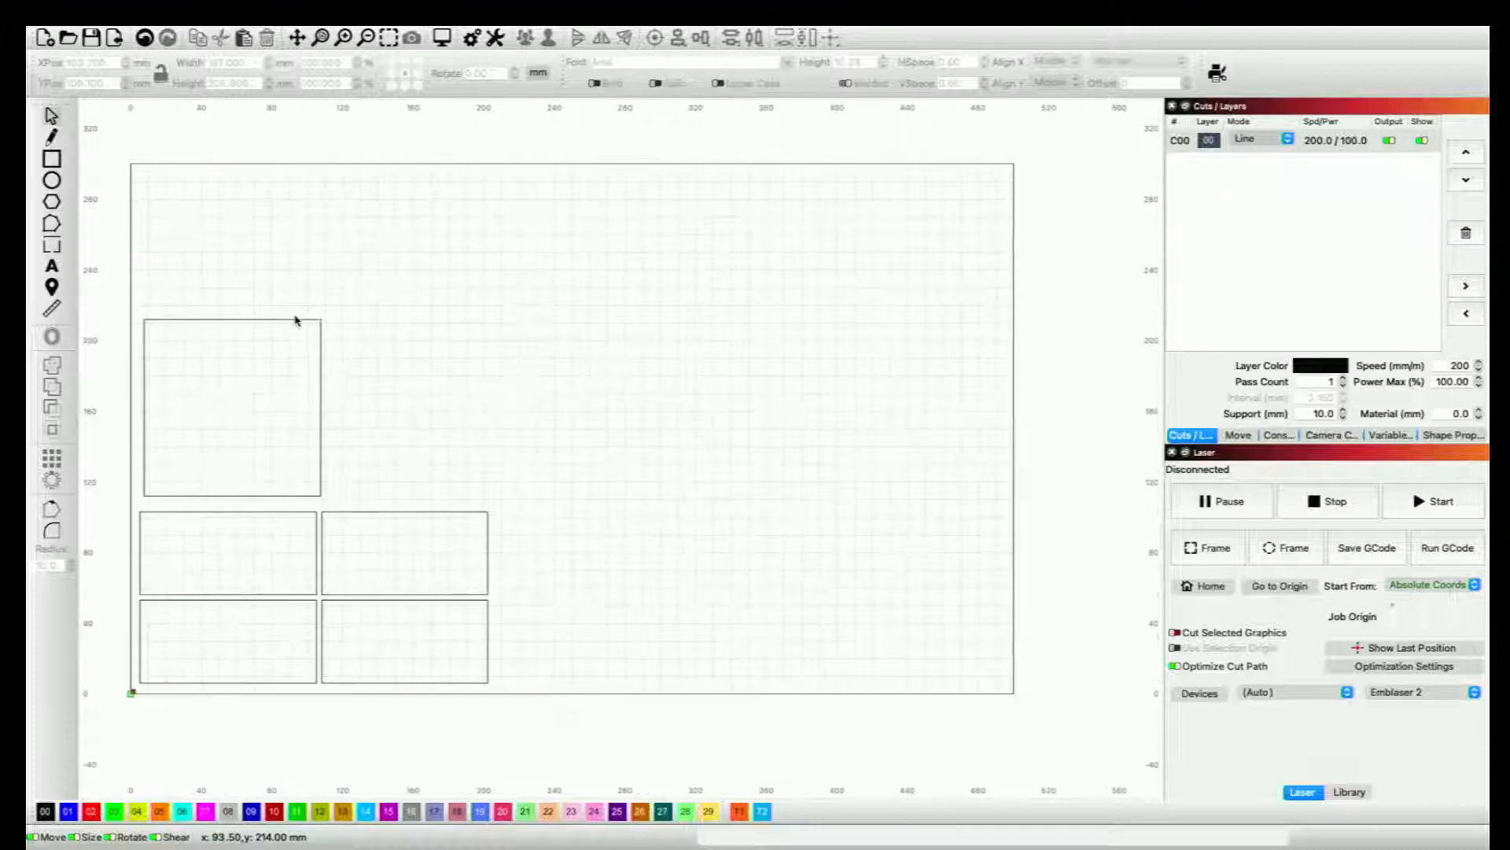
left_click(52, 158)
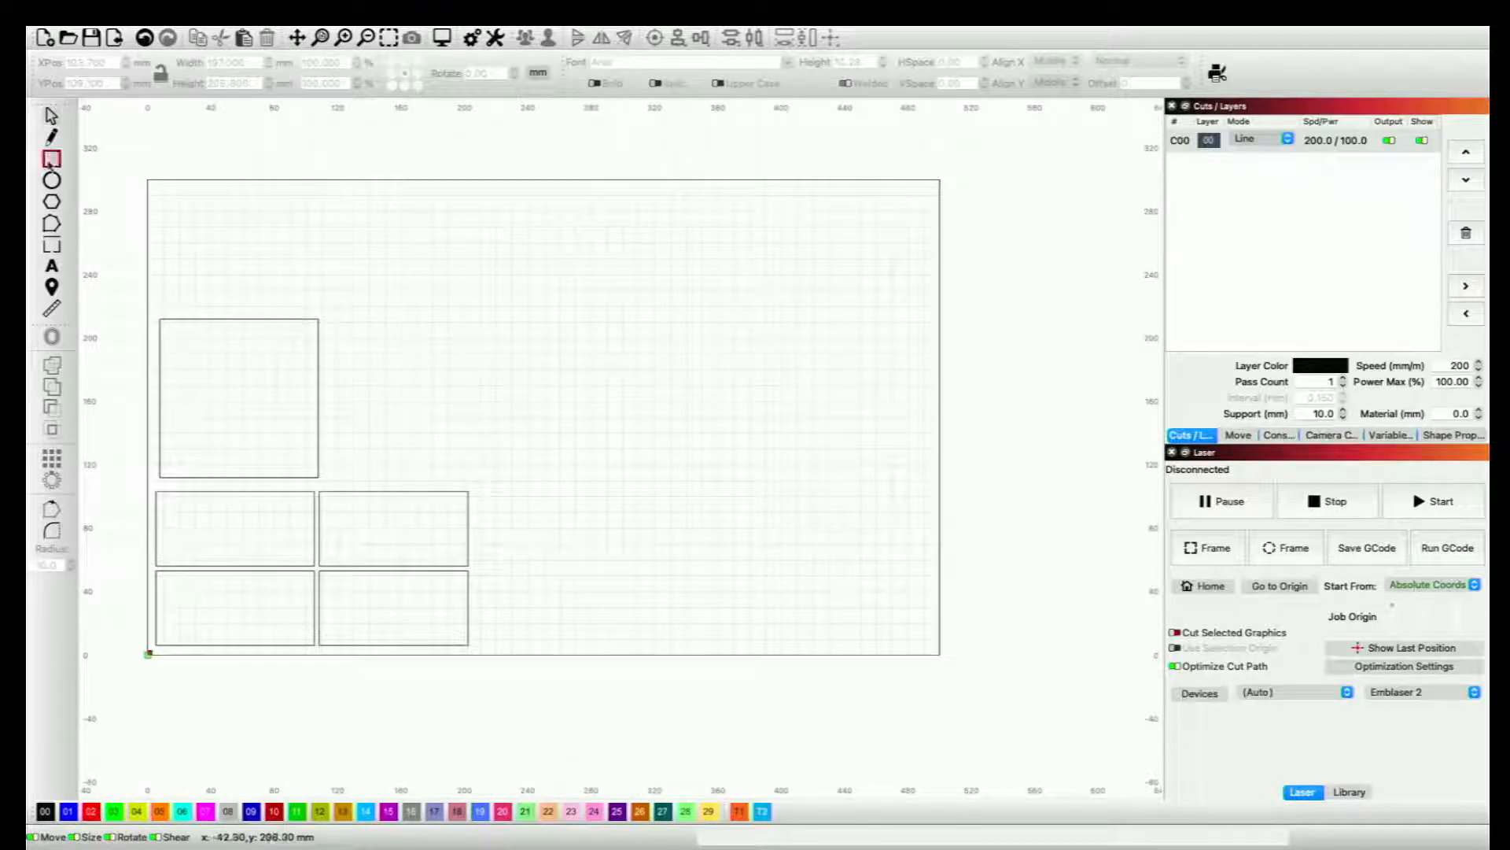
left_click_drag(532, 187, 820, 599)
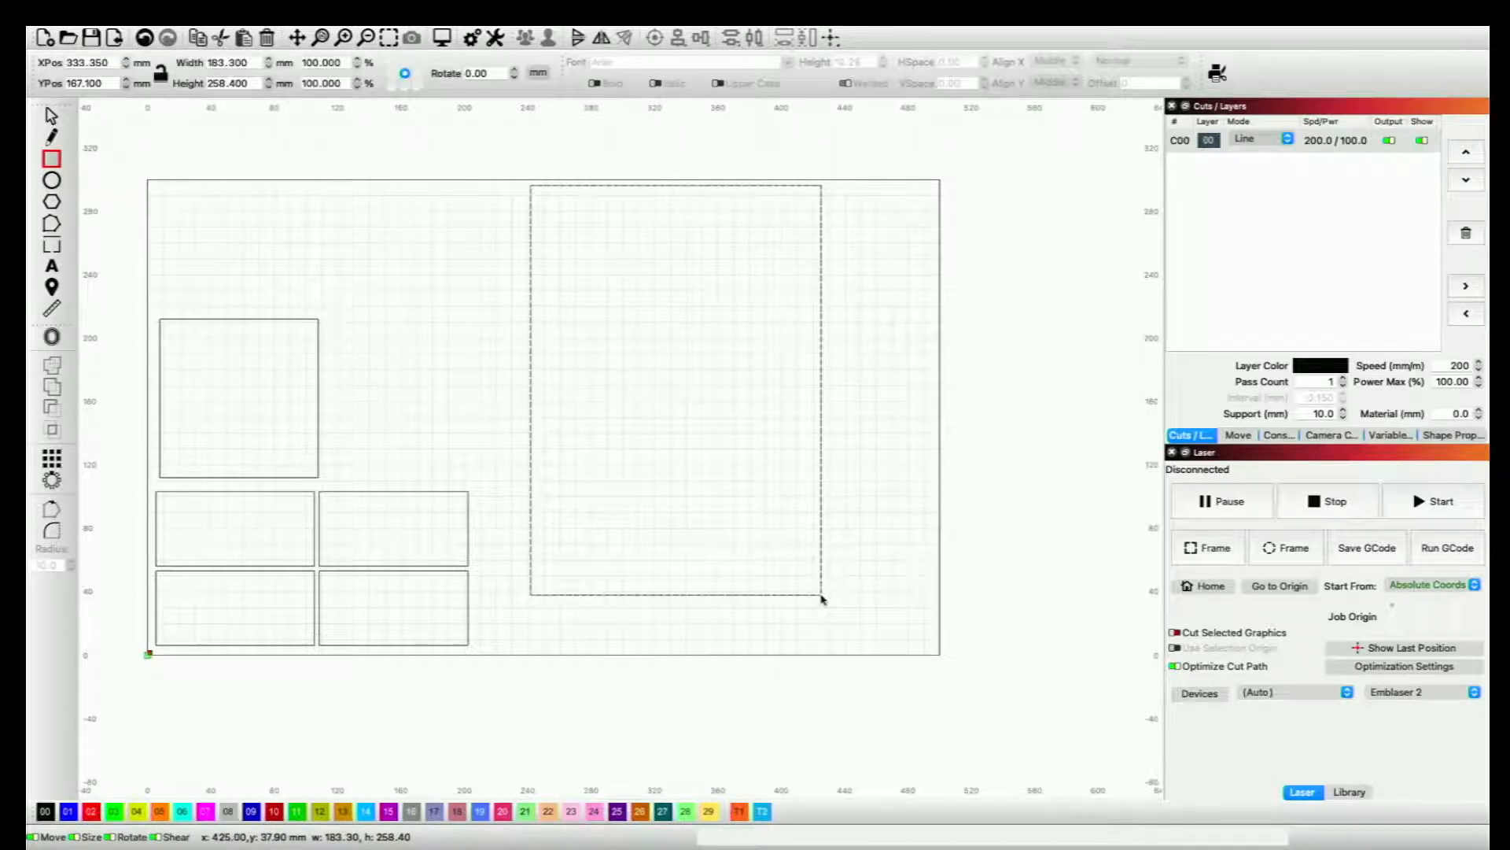
left_click(52, 112)
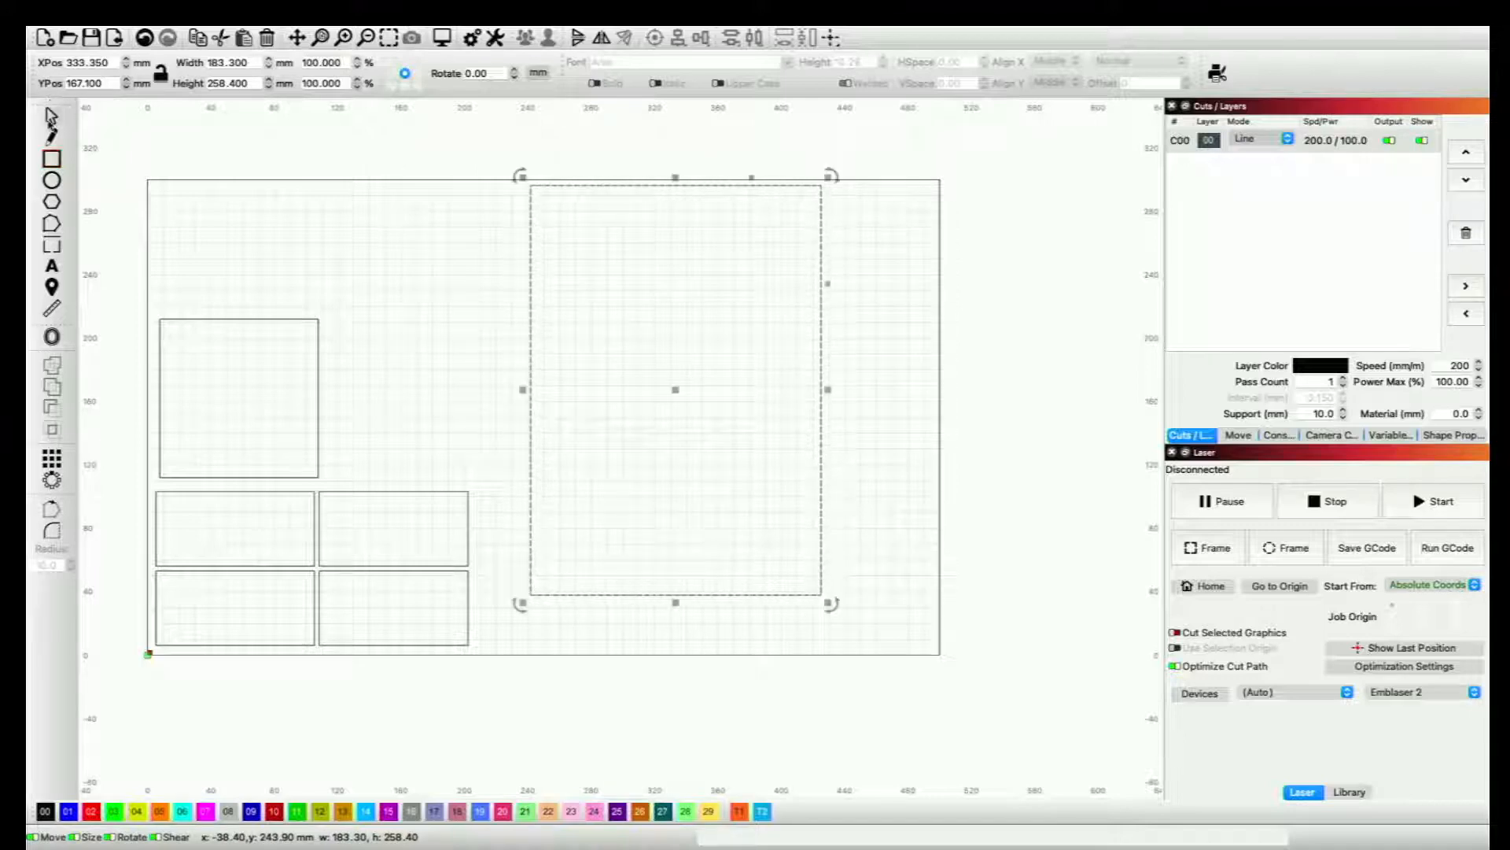
left_click(270, 505)
left_click(287, 493)
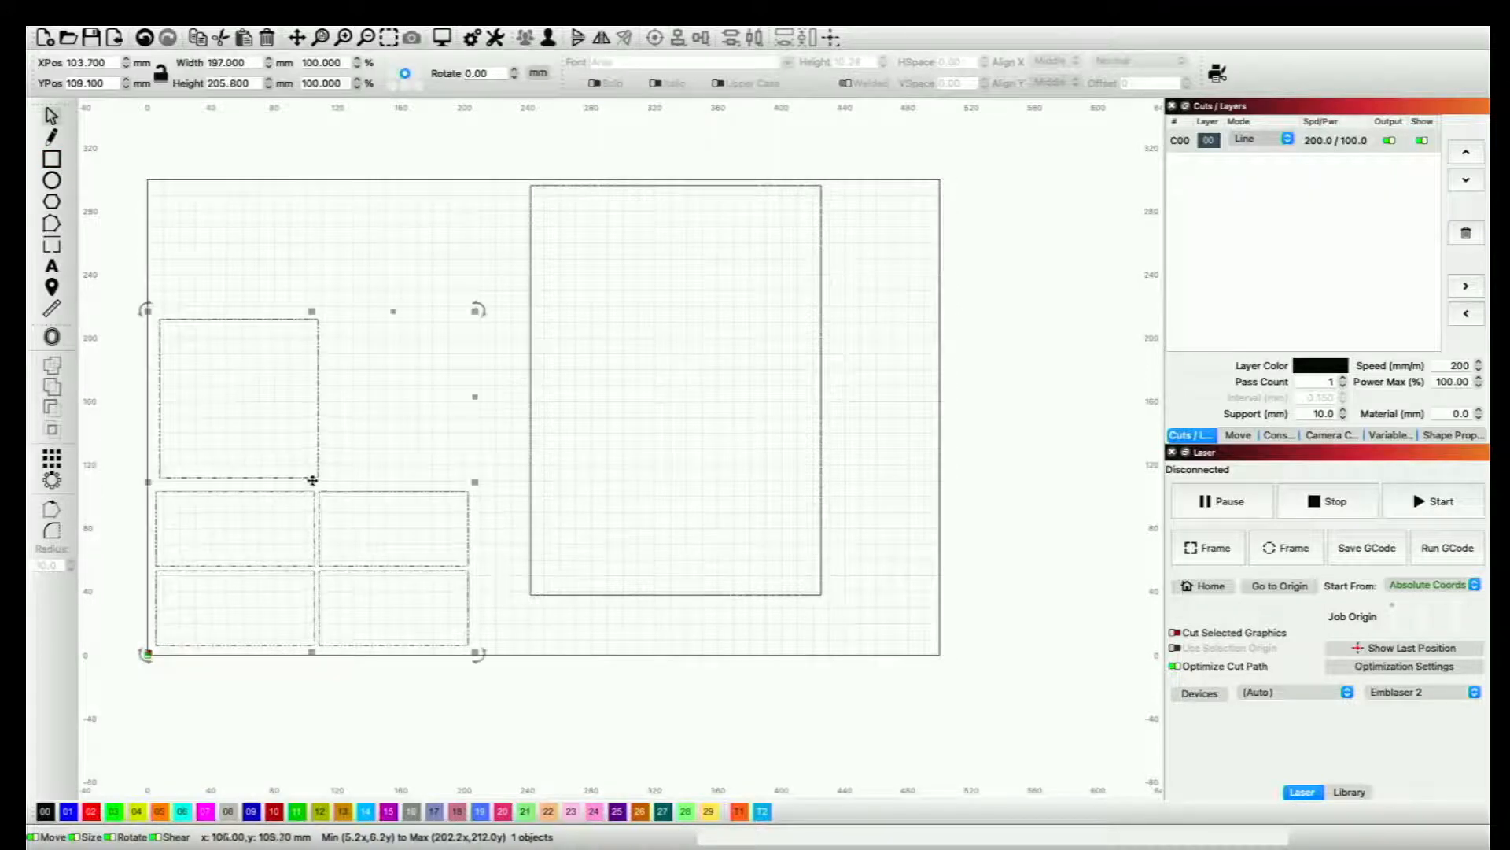
mouse_move(310, 479)
left_mouse_down()
mouse_move(689, 424)
mouse_move(661, 422)
mouse_move(691, 411)
mouse_move(696, 385)
mouse_move(339, 501)
mouse_move(311, 485)
left_mouse_up()
scroll(311, 486, "down", 2)
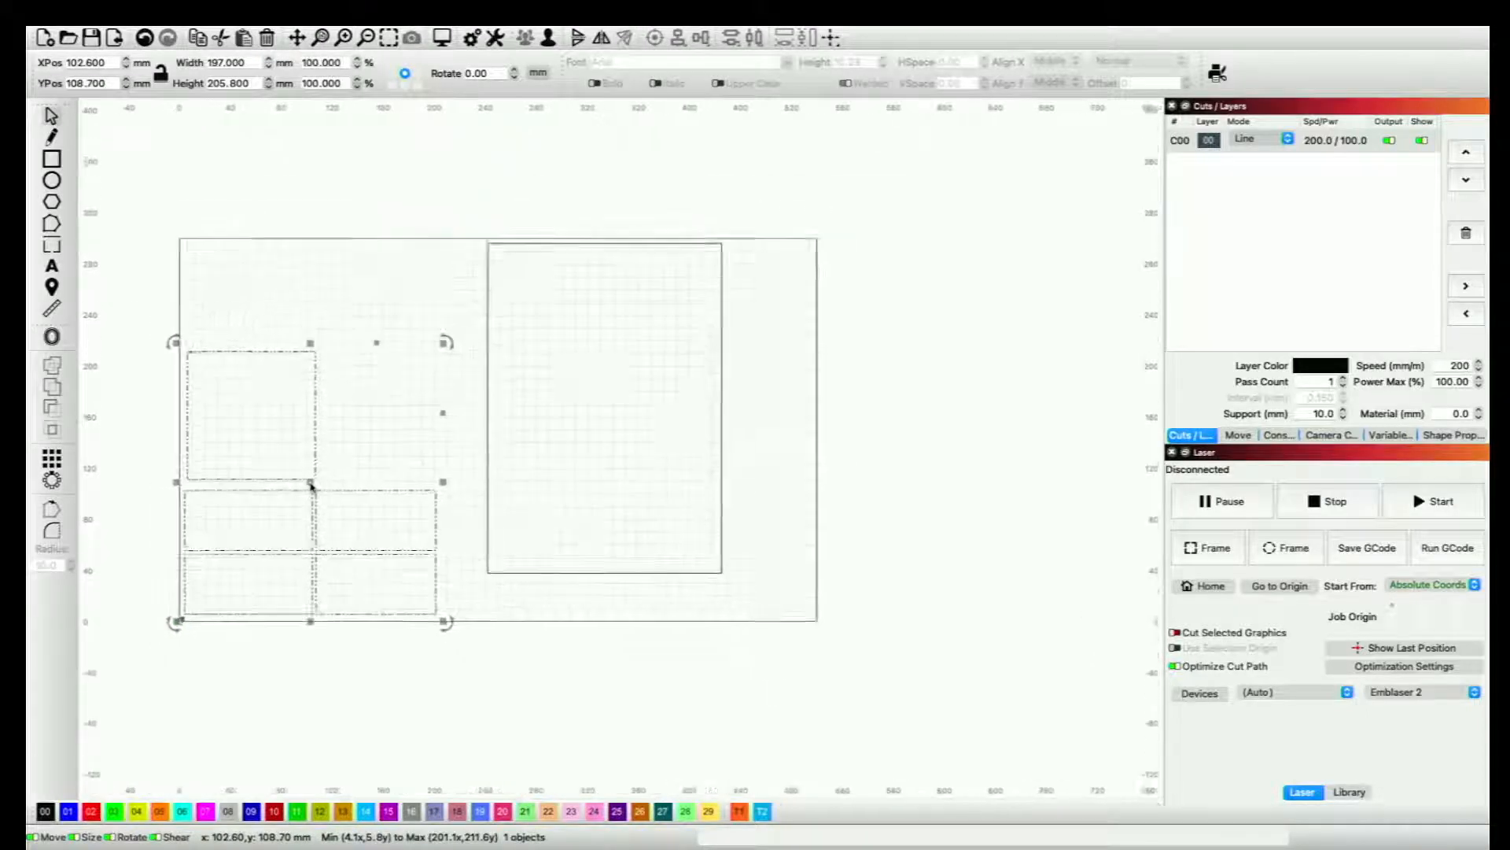
right_click(312, 483)
left_click(156, 319)
scroll(156, 320, "up", 3)
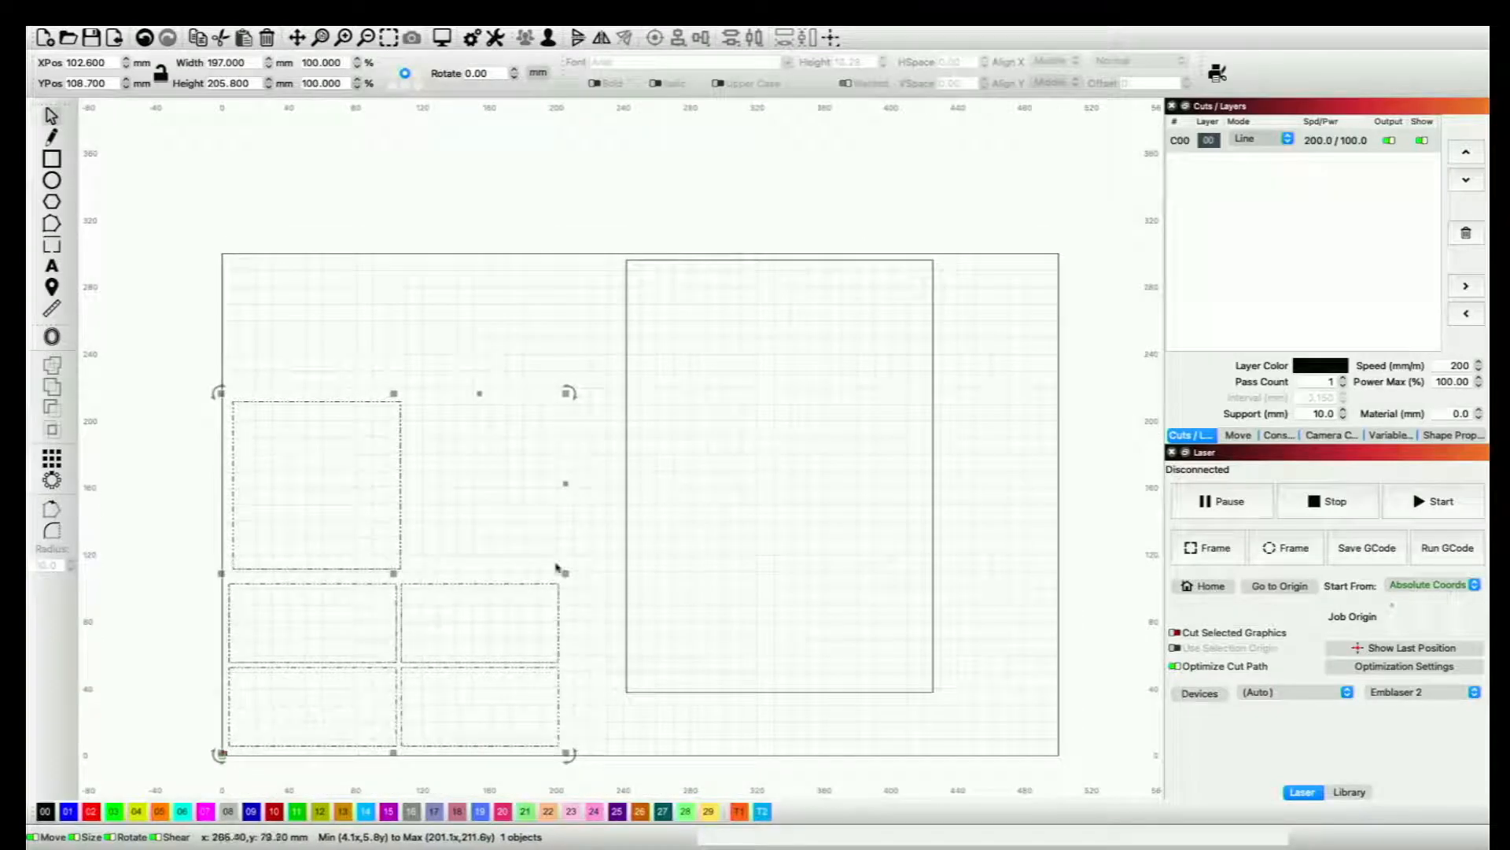
left_click(319, 43)
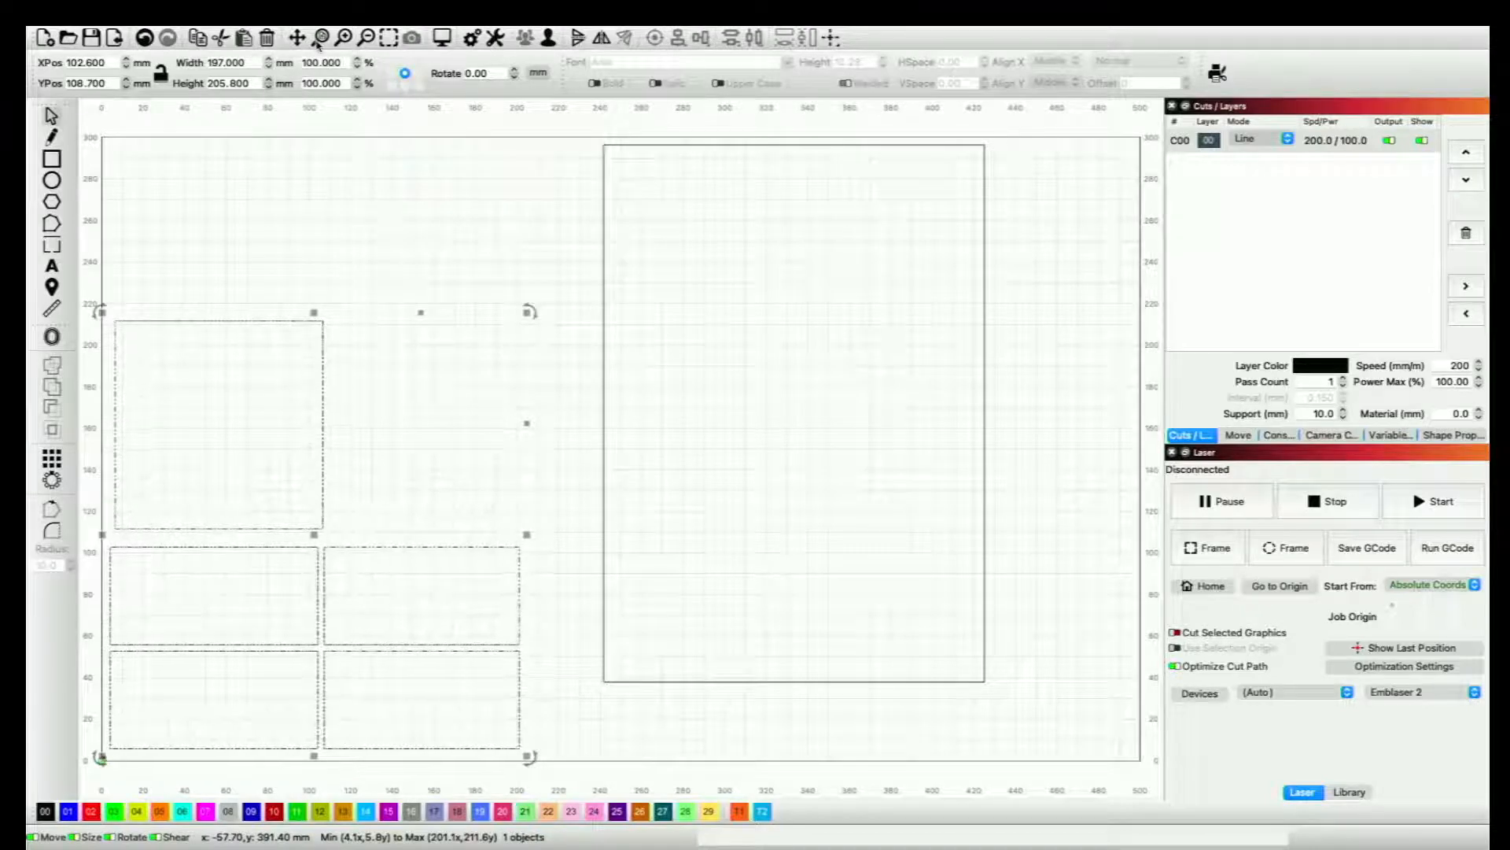
left_click(362, 284)
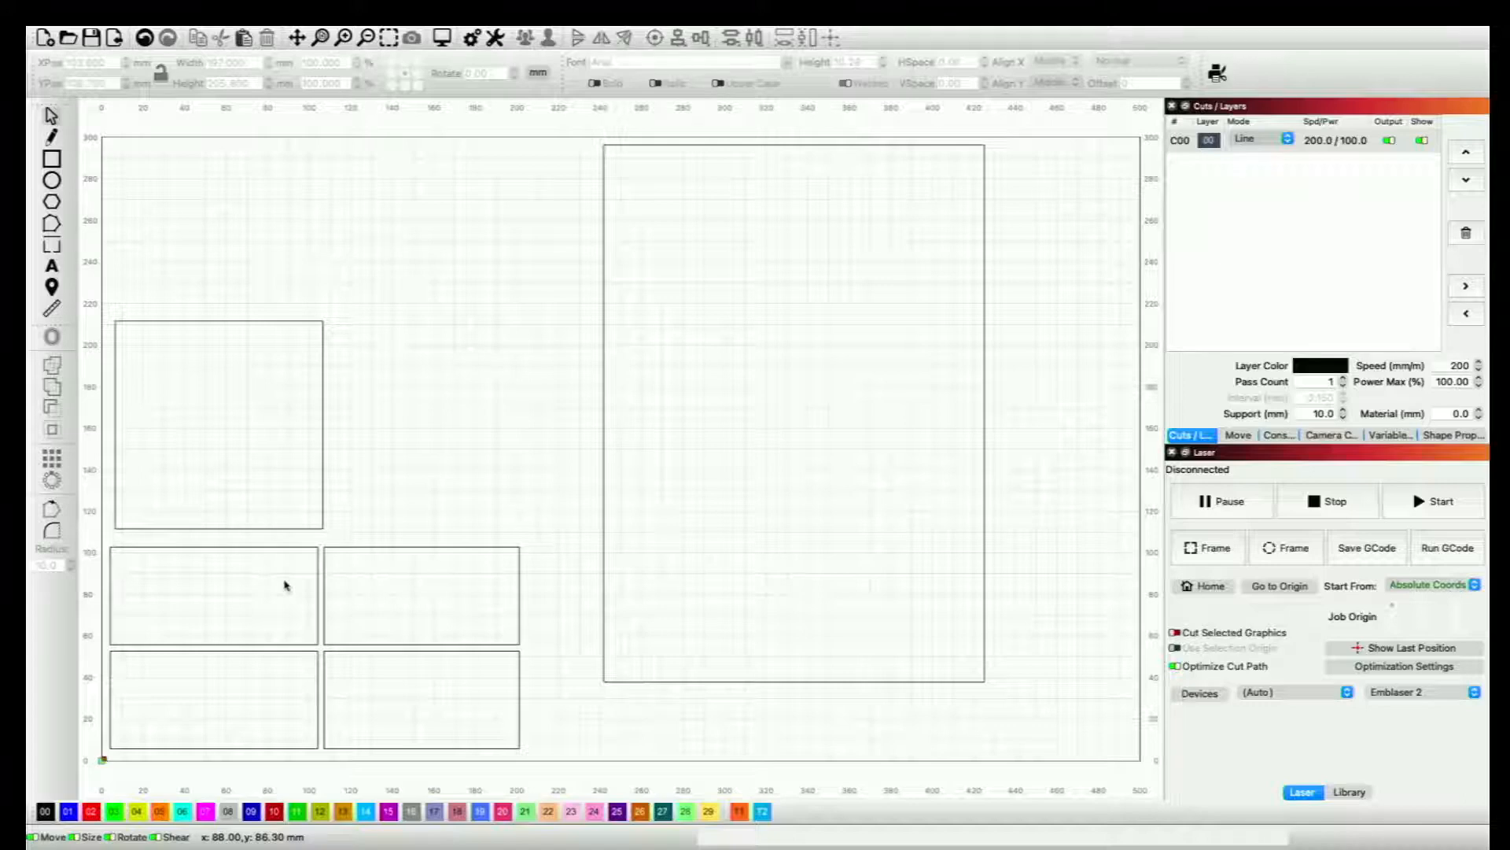
Step: Move the grouped box panels out of the work area to just above its upper edge
scroll(285, 584, "down", 4)
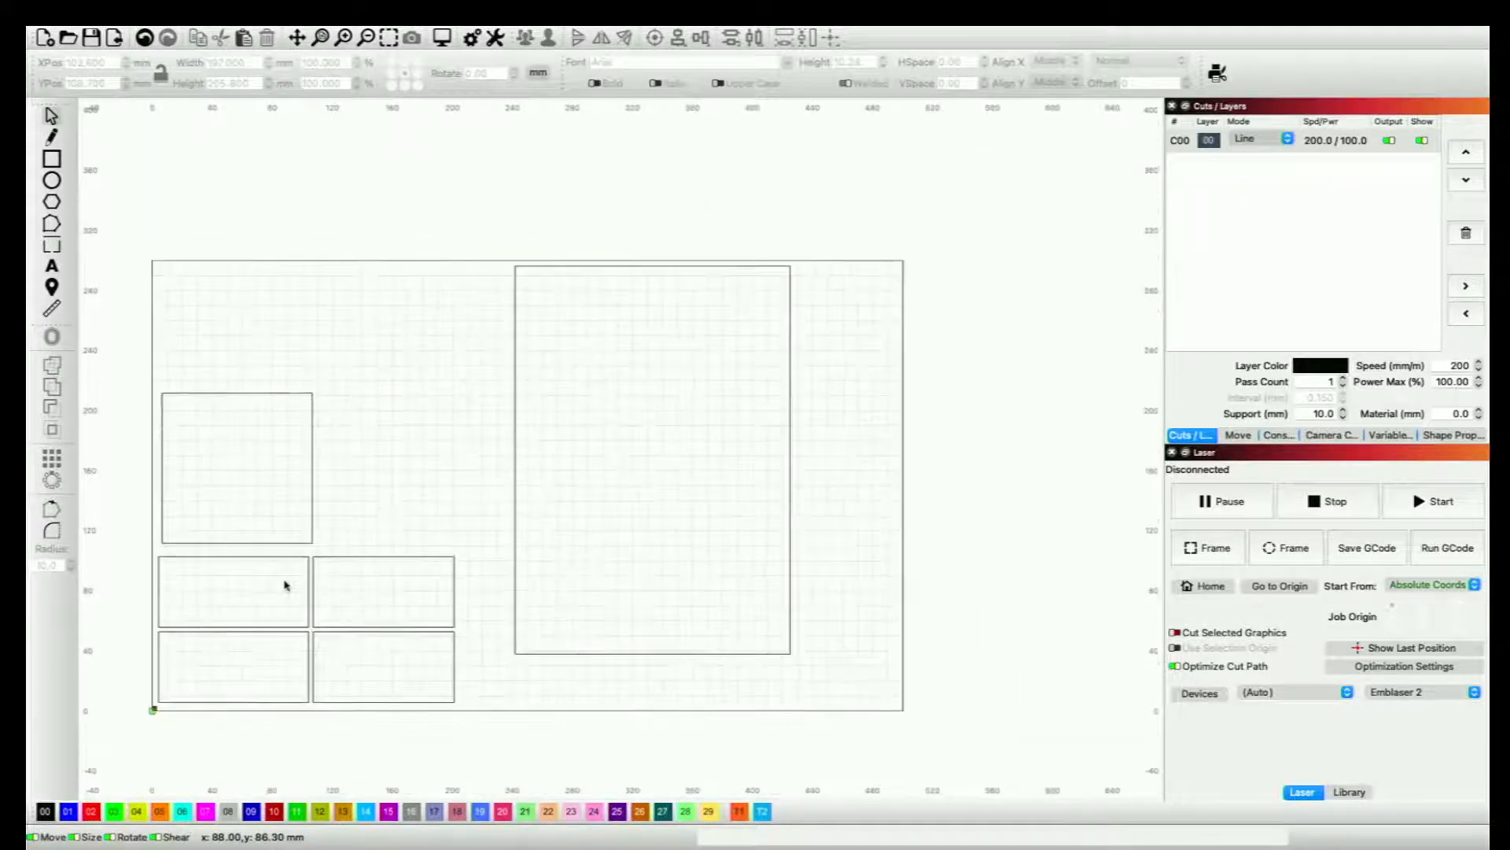
left_click(309, 581)
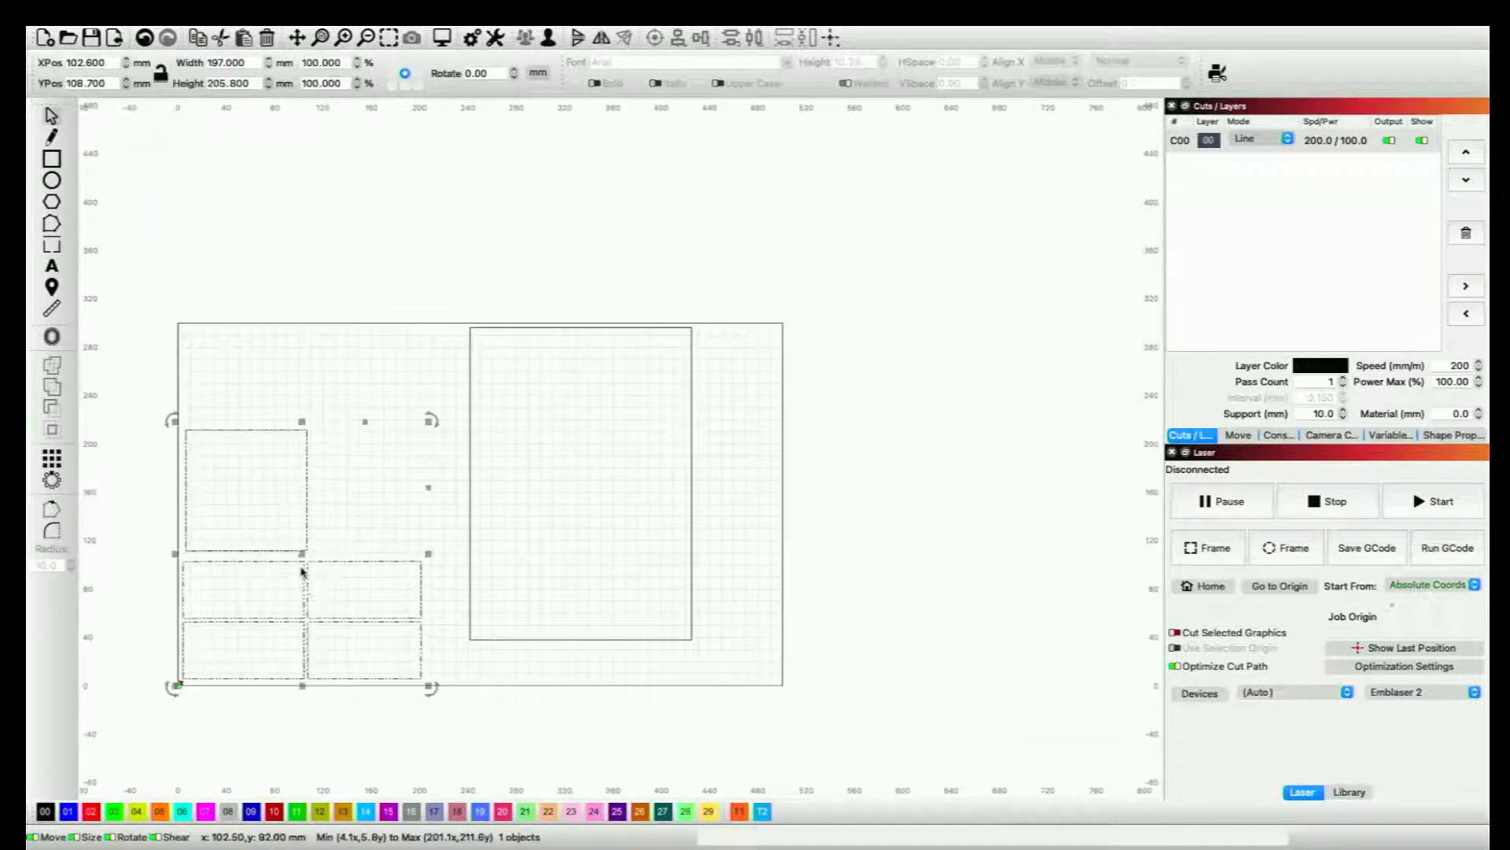
left_click_drag(300, 553, 309, 190)
scroll(263, 399, "down", 3)
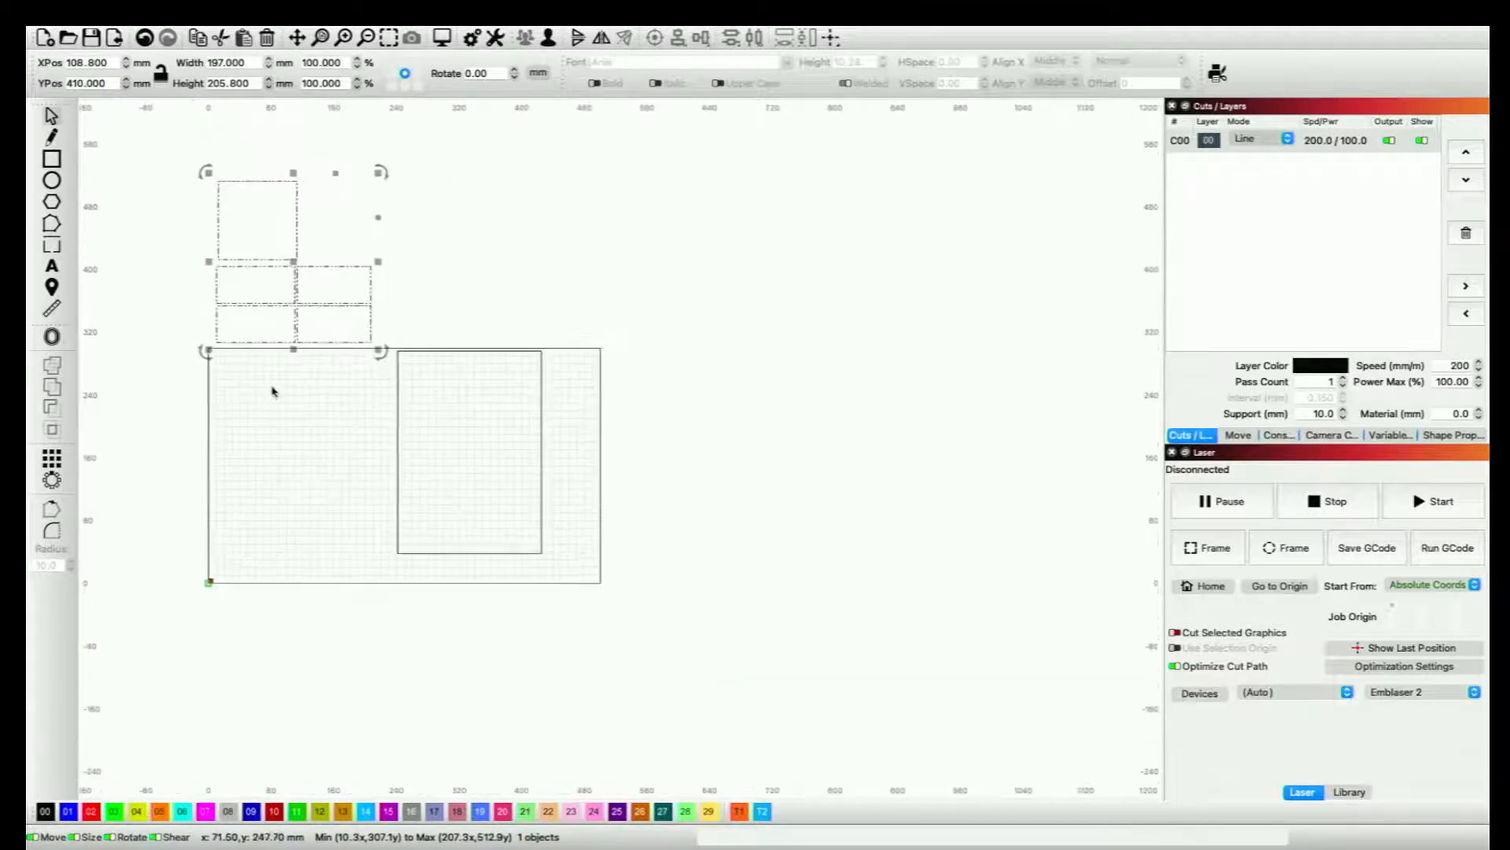
Step: Move the large rectangle to the origin side of the work area, directly below the box panels
left_click(398, 443)
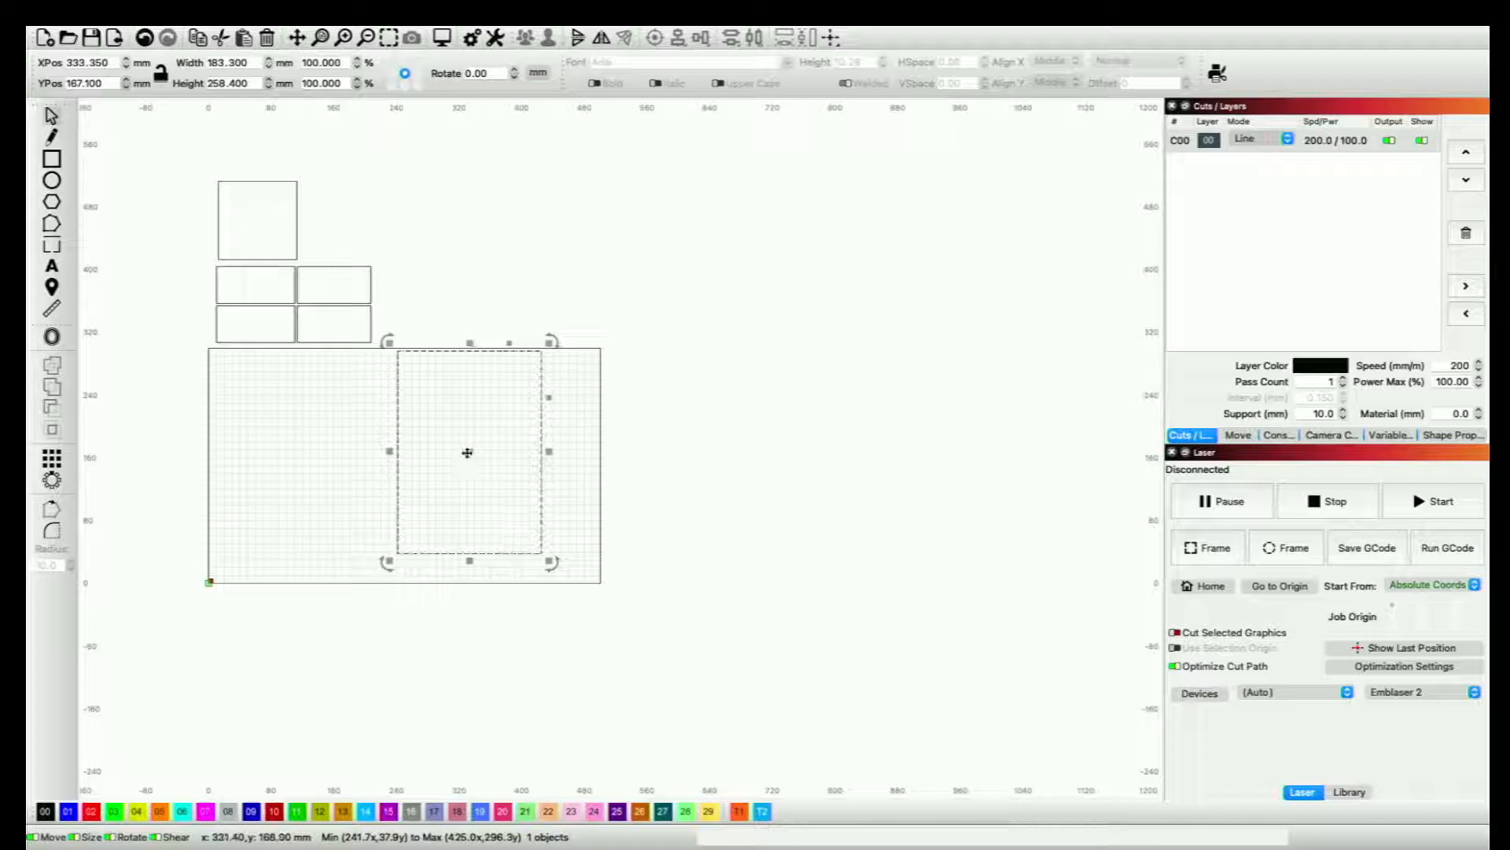
left_click_drag(467, 456, 298, 472)
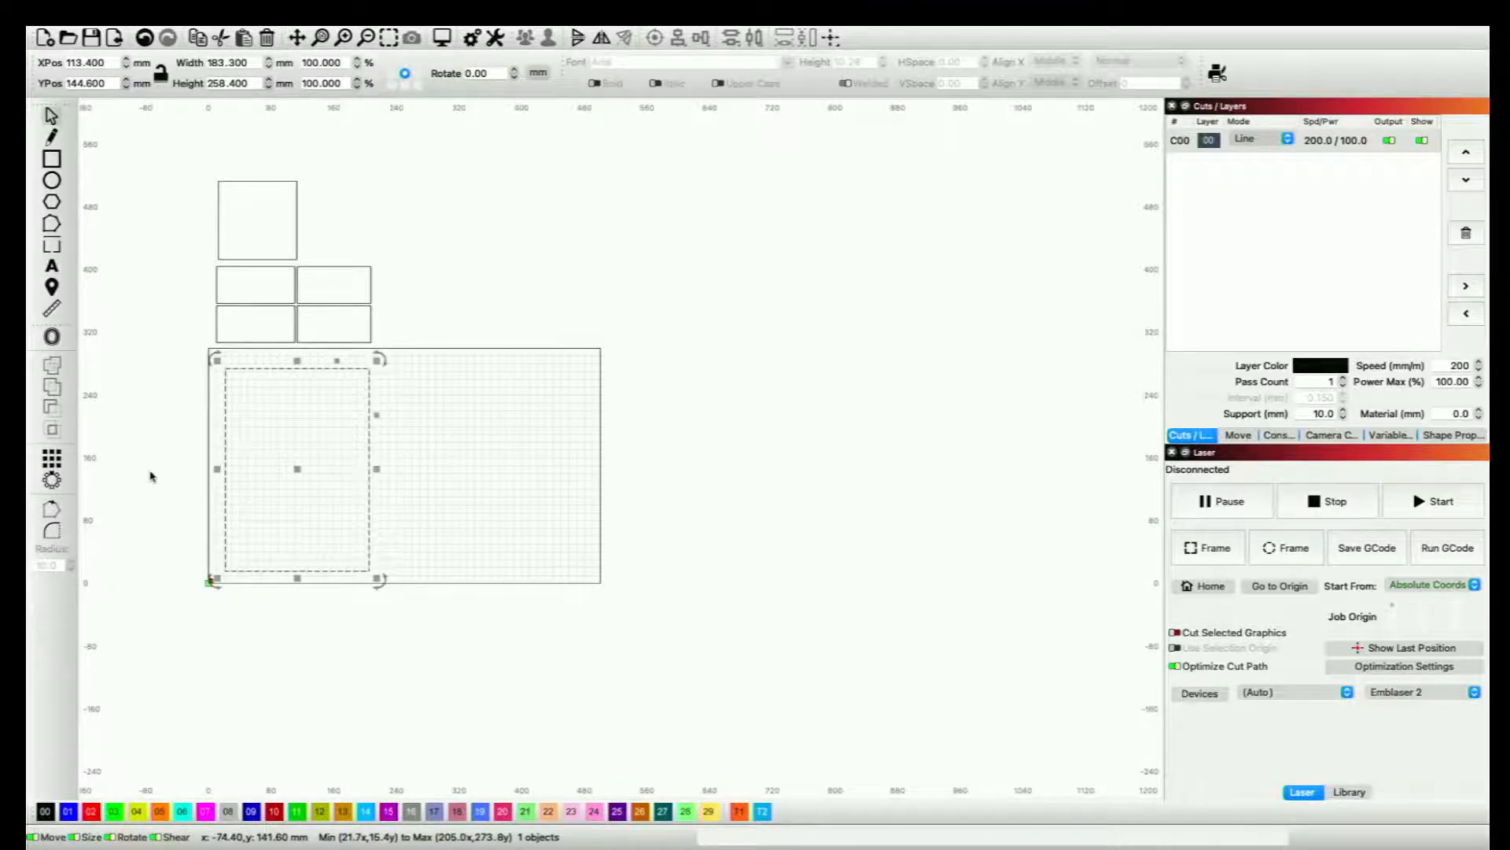
scroll(149, 475, "up", 1)
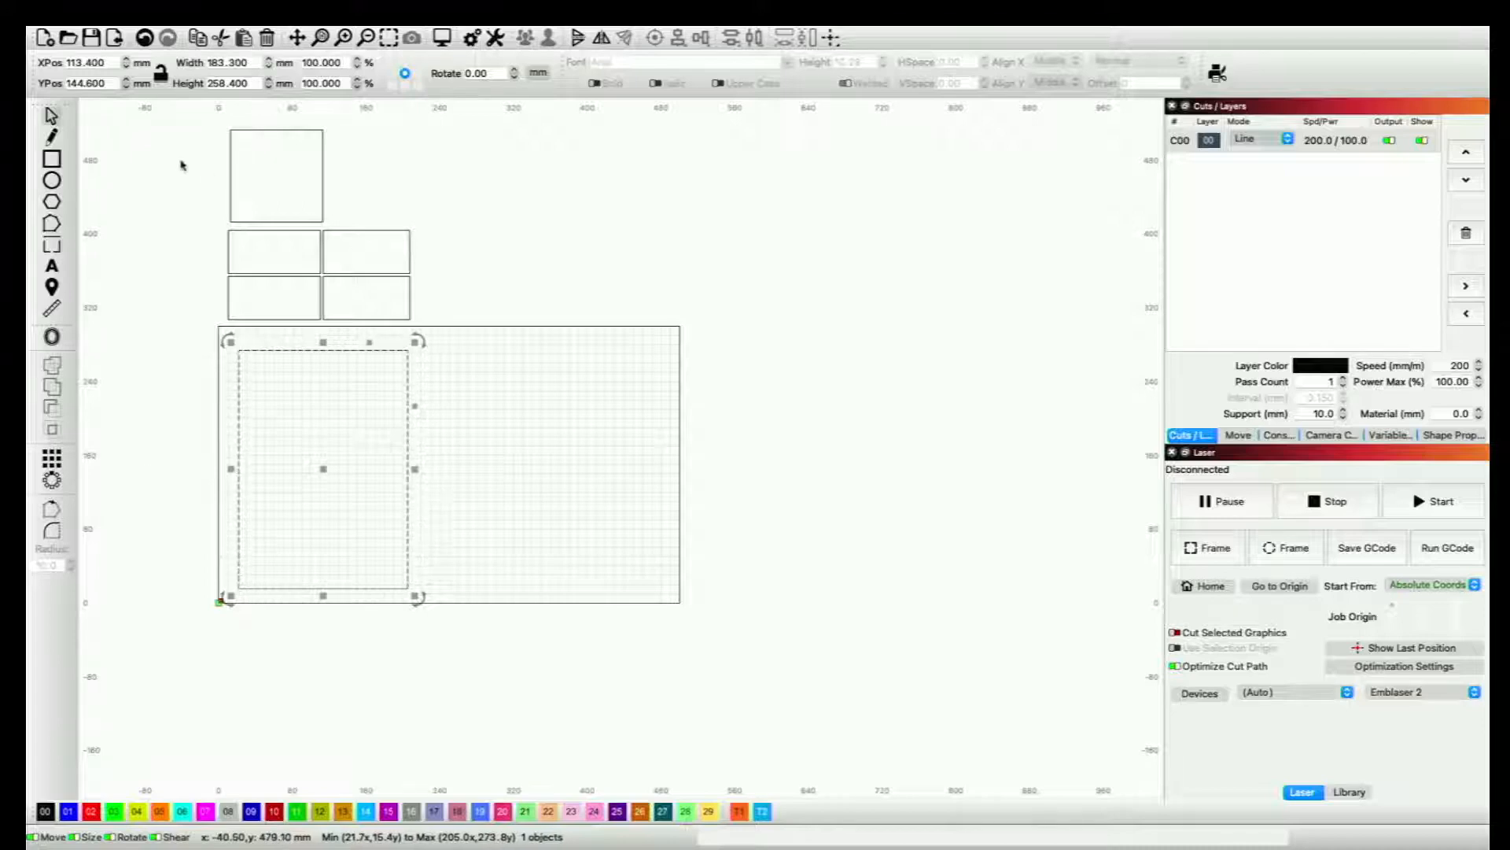
scroll(181, 165, "up", 1)
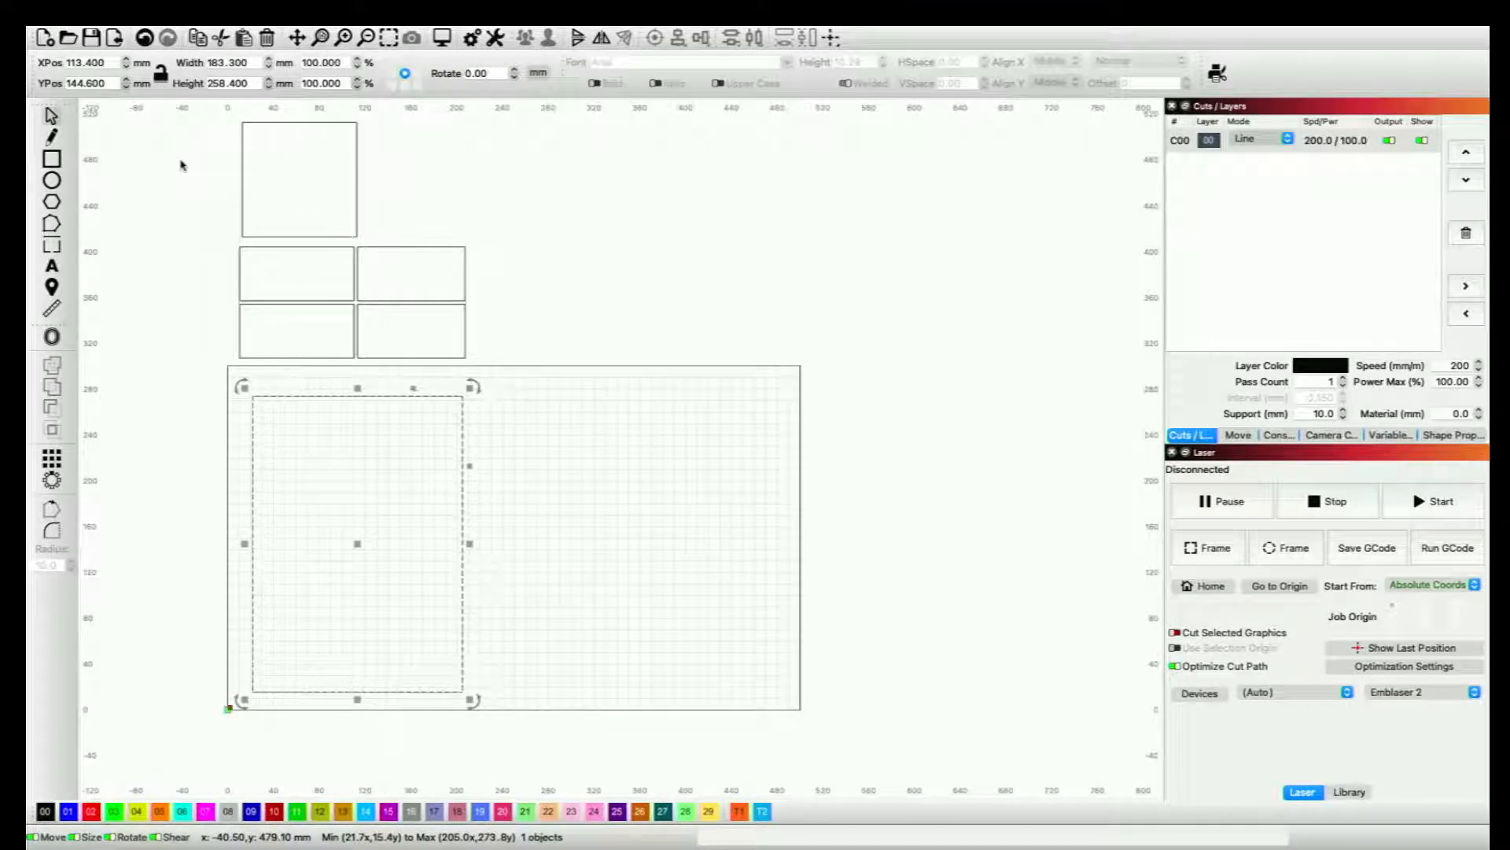
Step: Select both the box panels and the large rectangle, and run Nest Selected on them
left_click(356, 259)
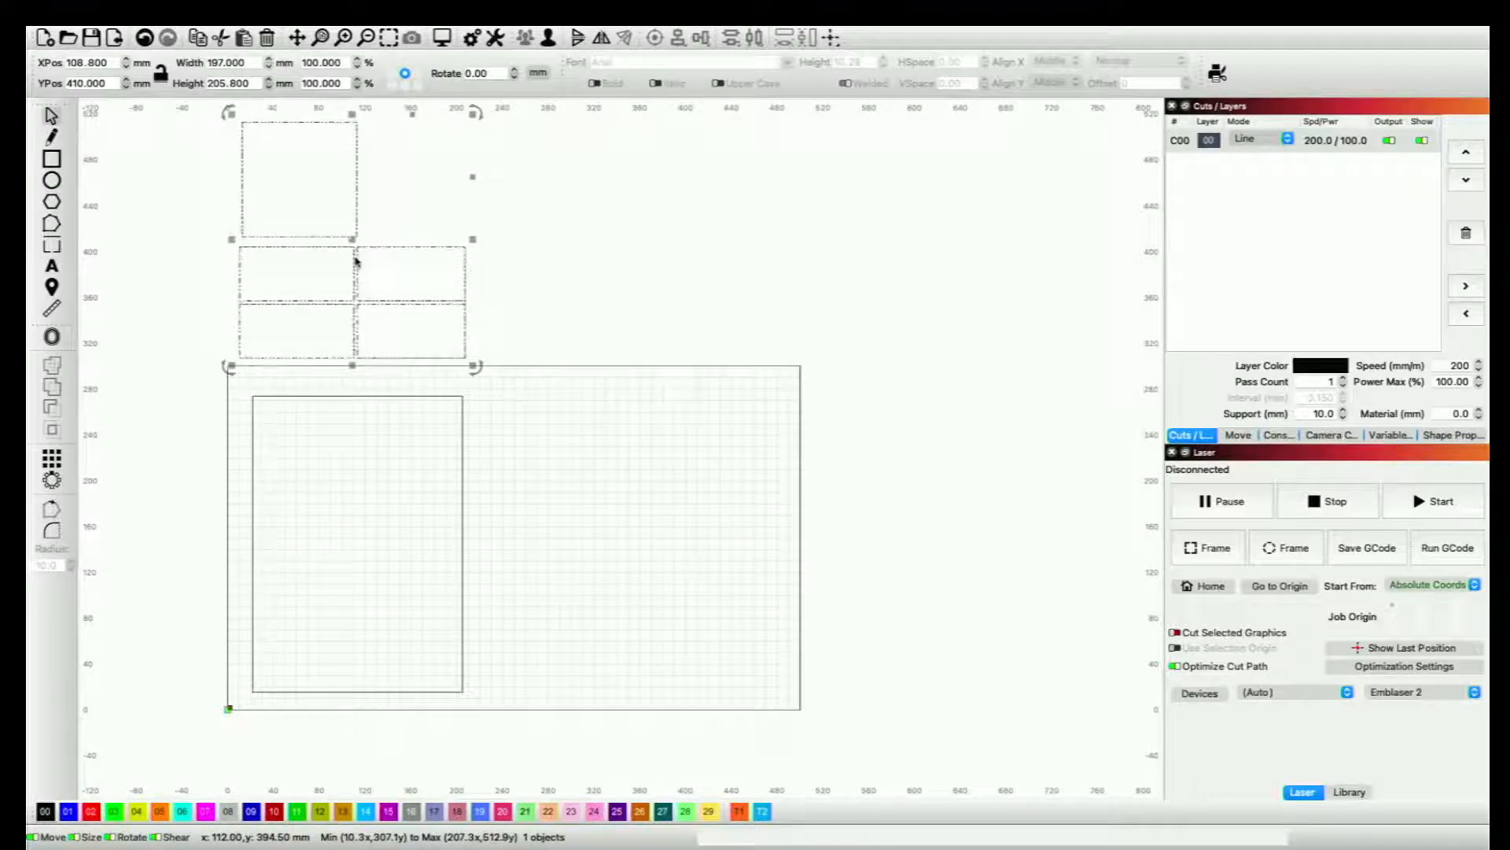
left_click(462, 508)
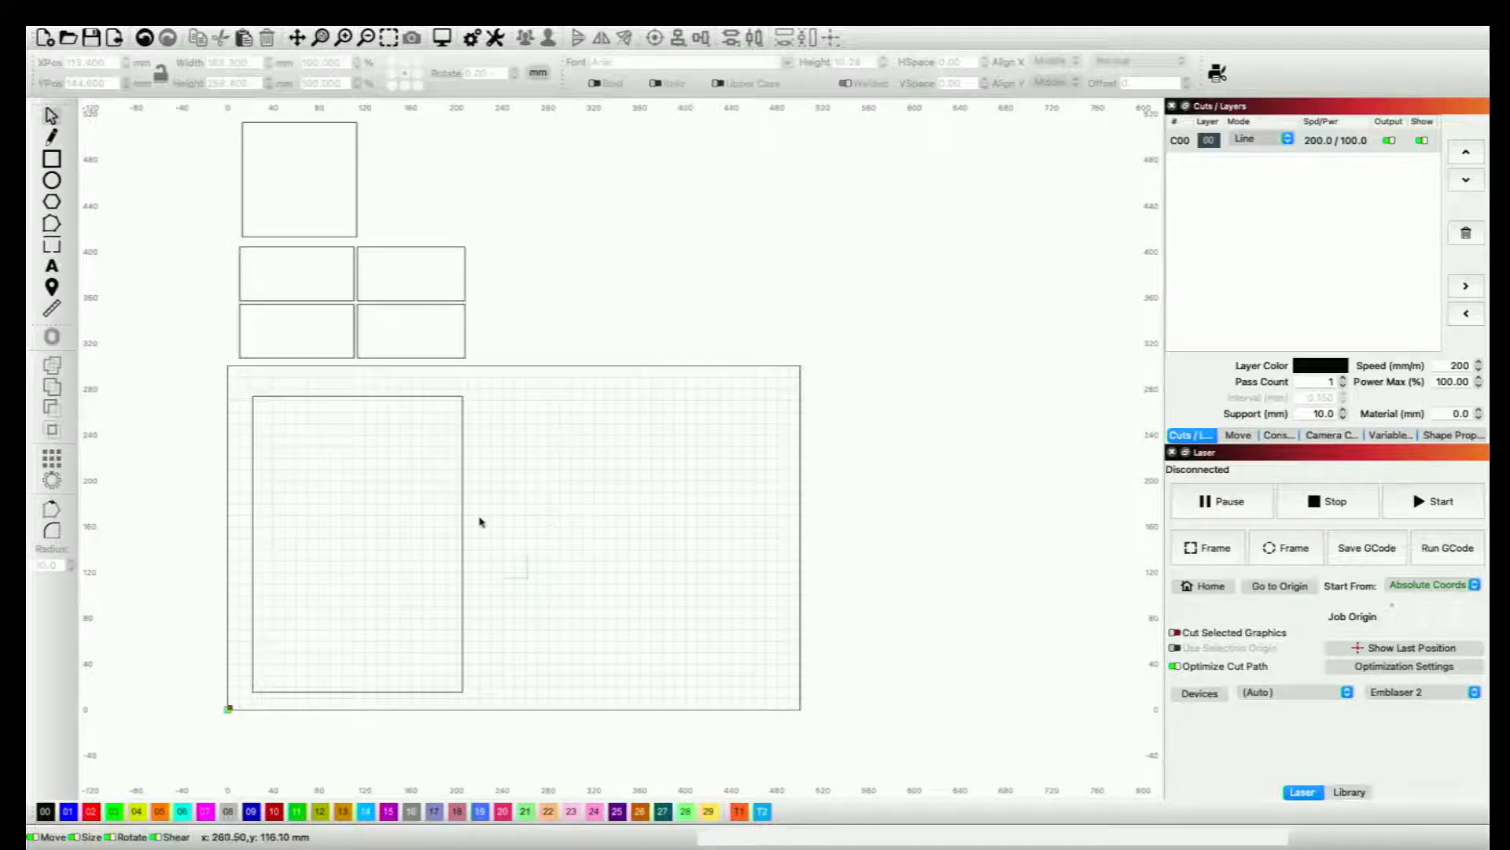
left_click_drag(529, 340, 250, 184)
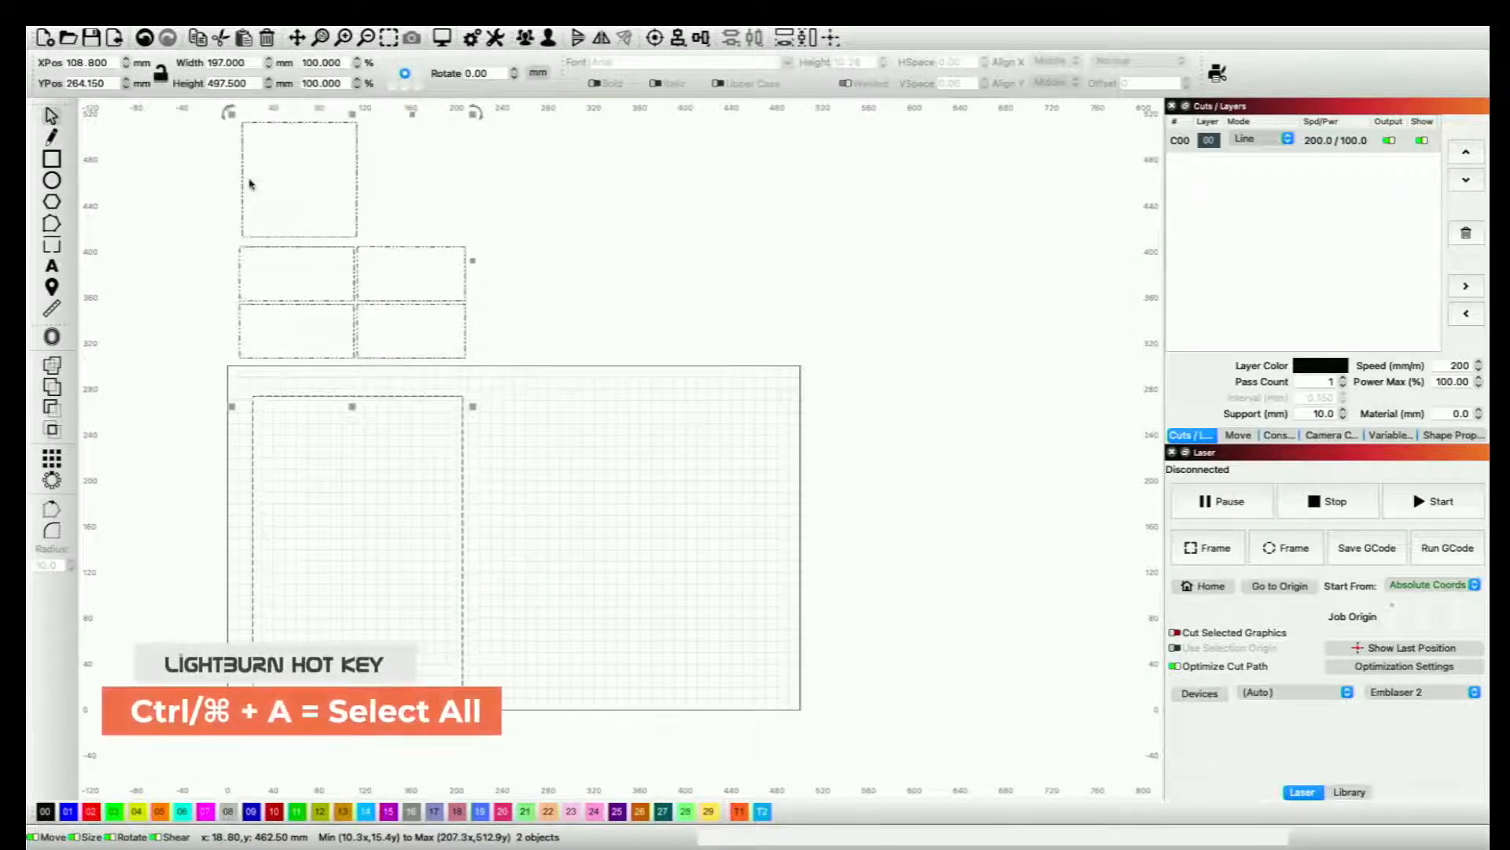
left_click(650, 244)
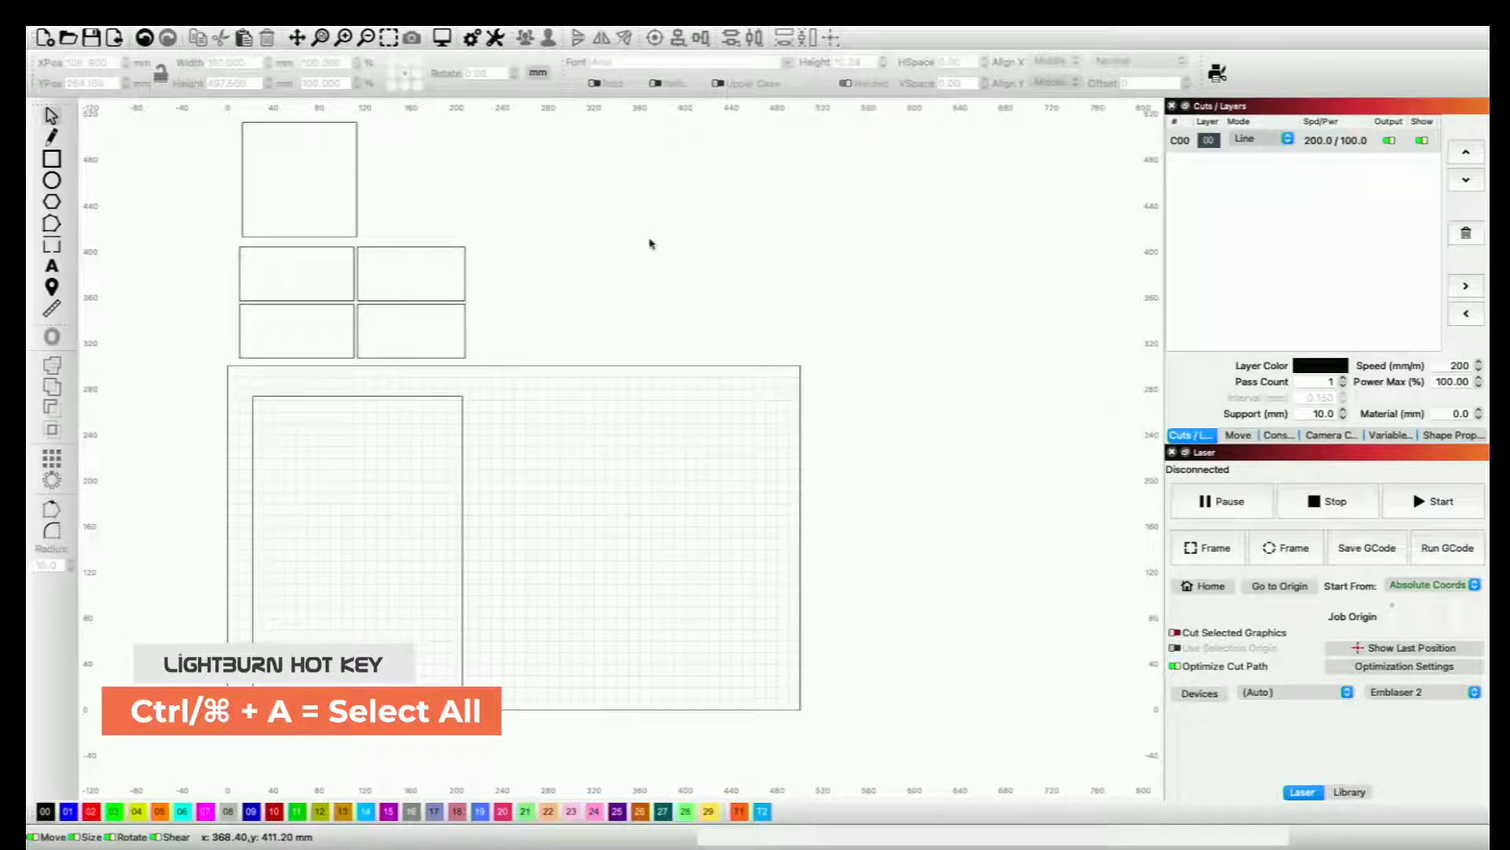
key("ctrl+a")
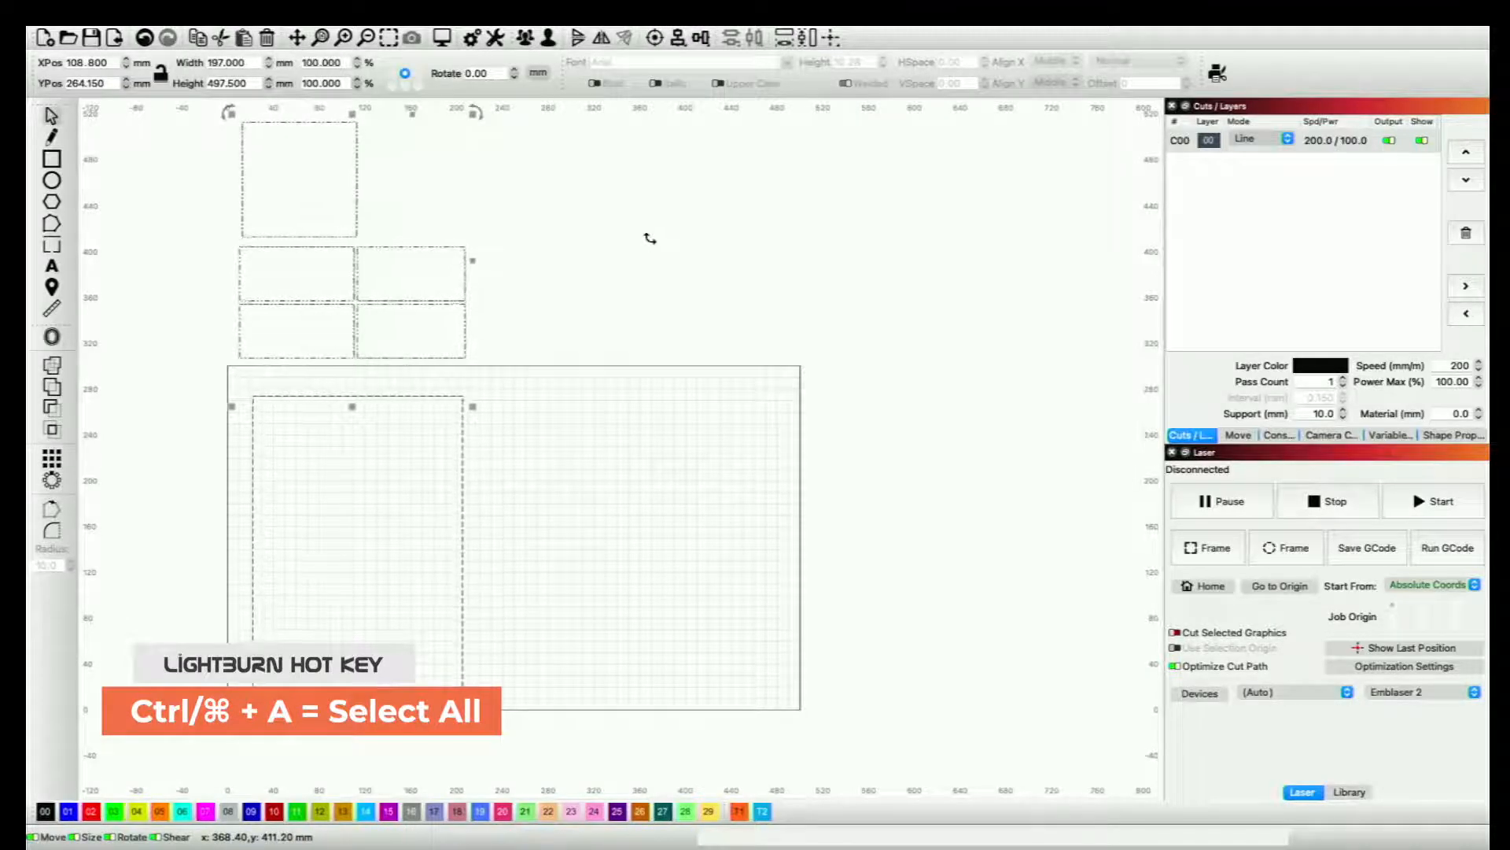
left_click(258, 35)
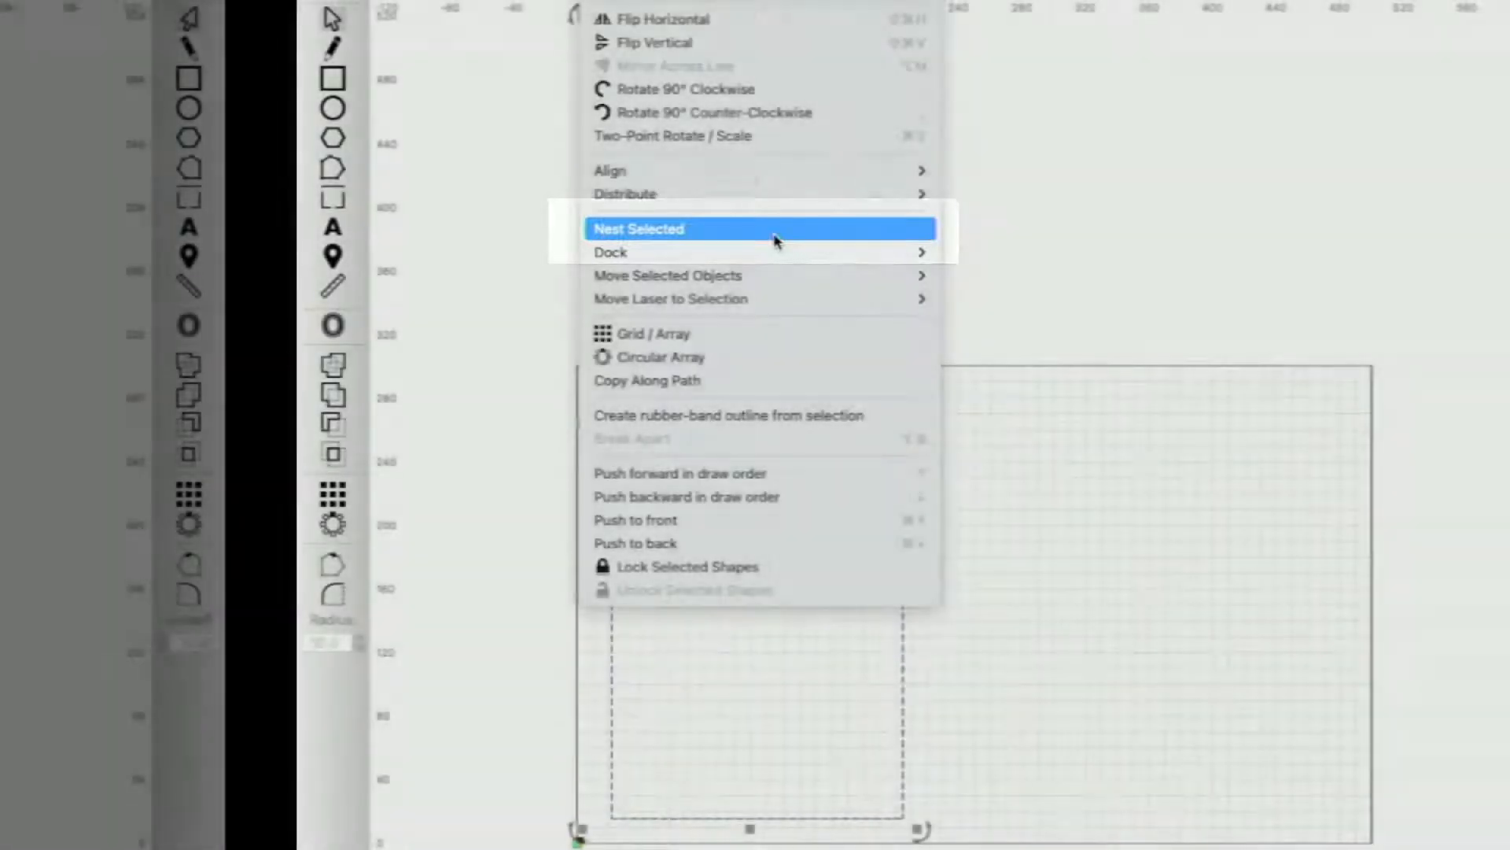
left_click(775, 229)
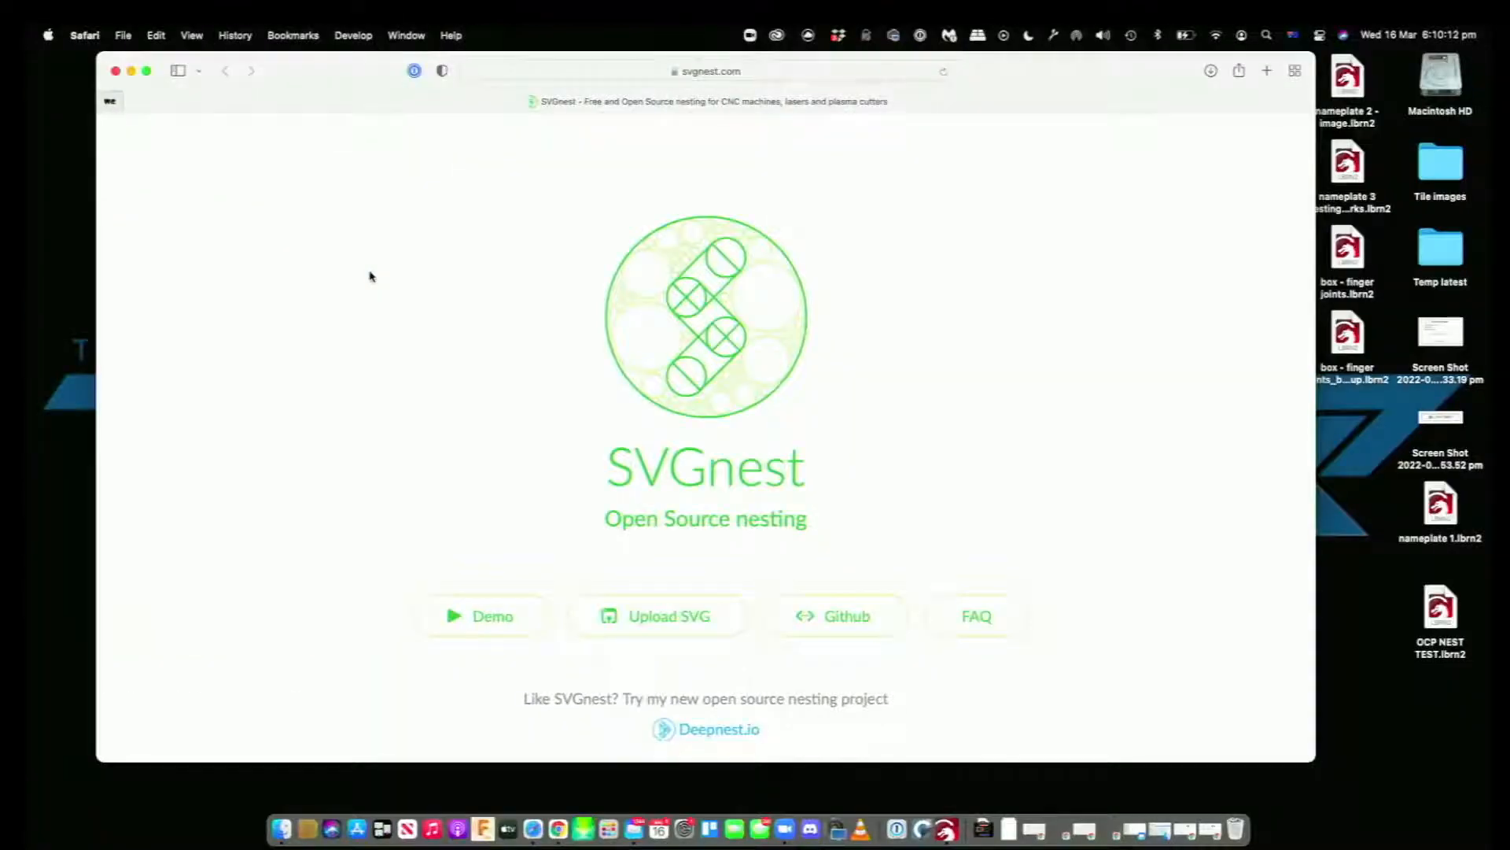
Step: Look over the SVGnest start page at full size and switch back to LightBurn
left_click(148, 73)
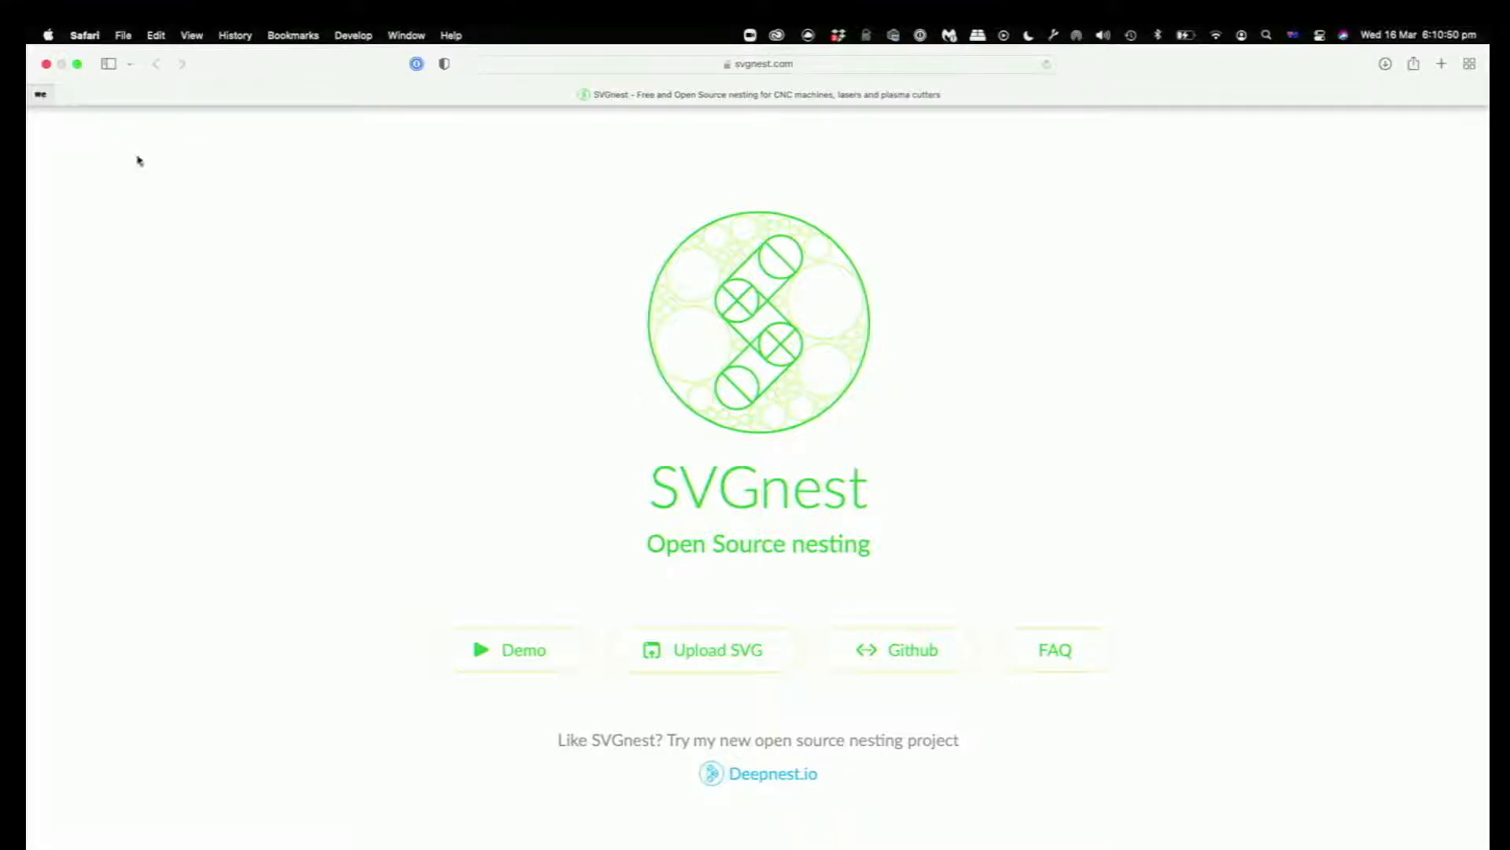
left_click(77, 67)
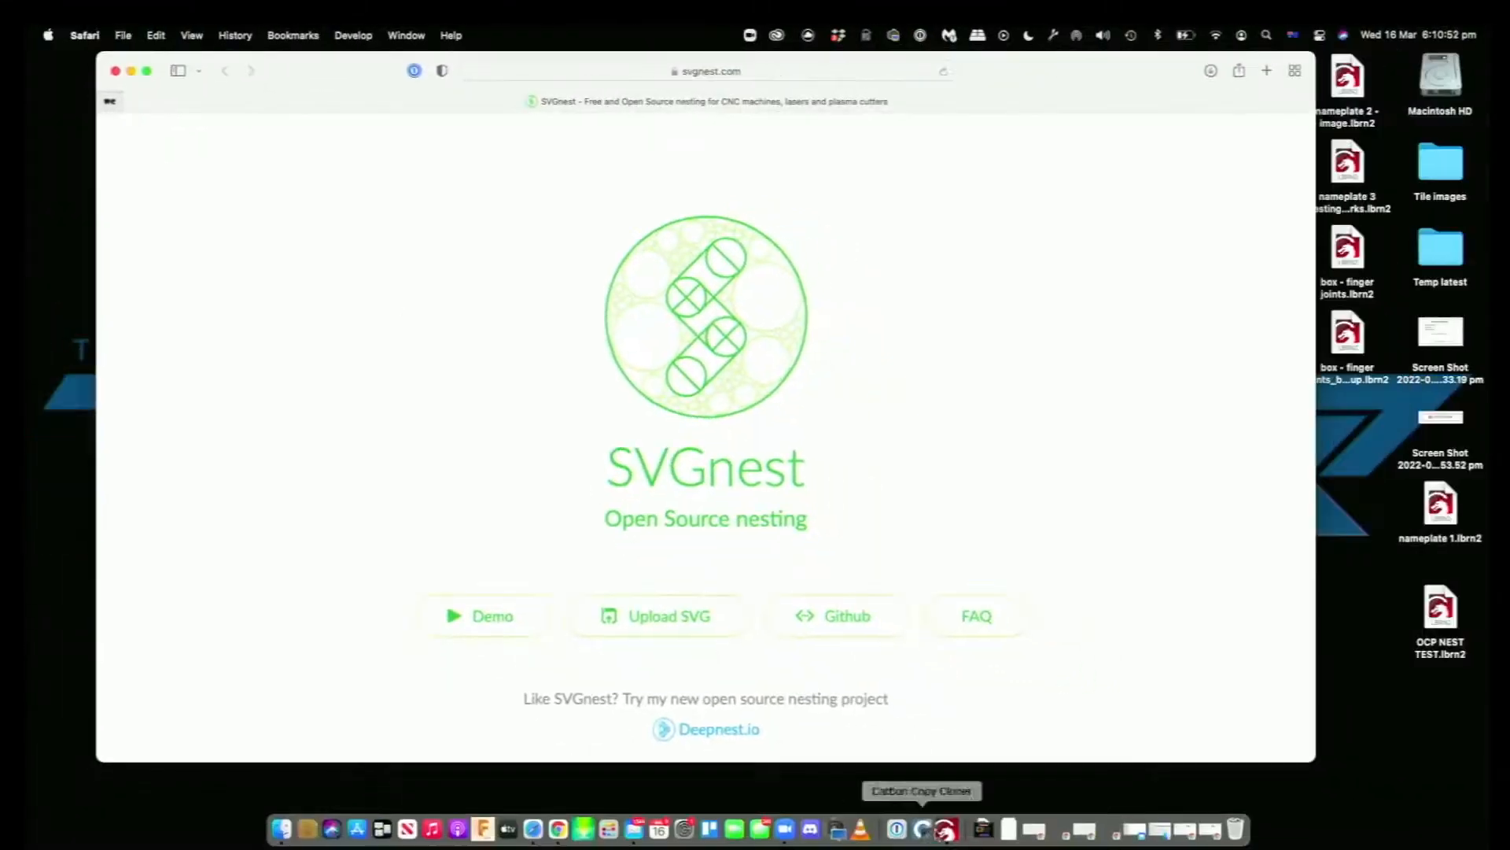
left_click(928, 826)
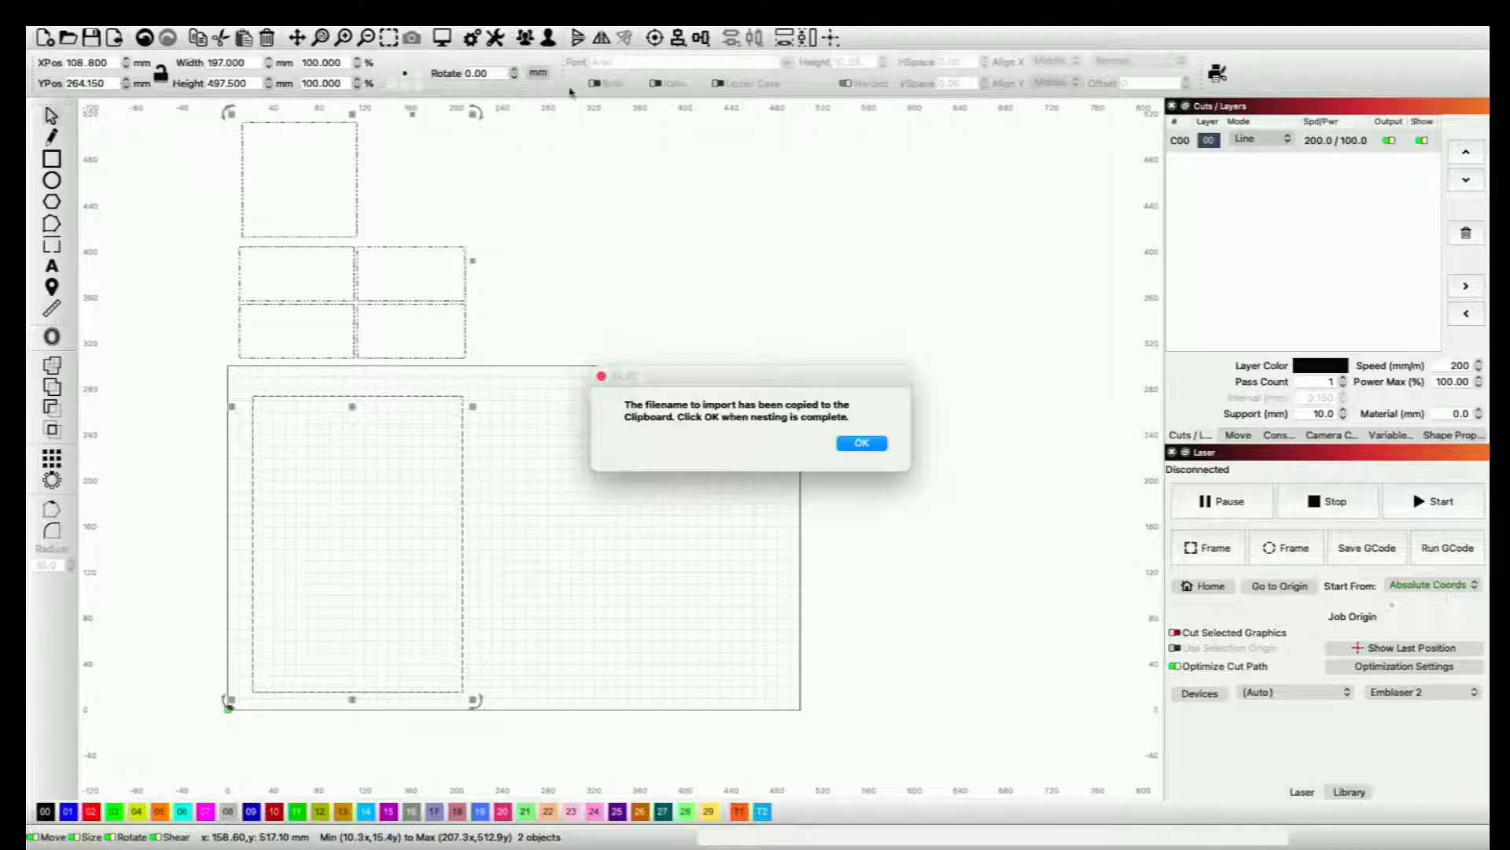
Step: Cancel the pending import of the nesting result and run Nest Selected again on the box panels and large rectangle
left_click(872, 445)
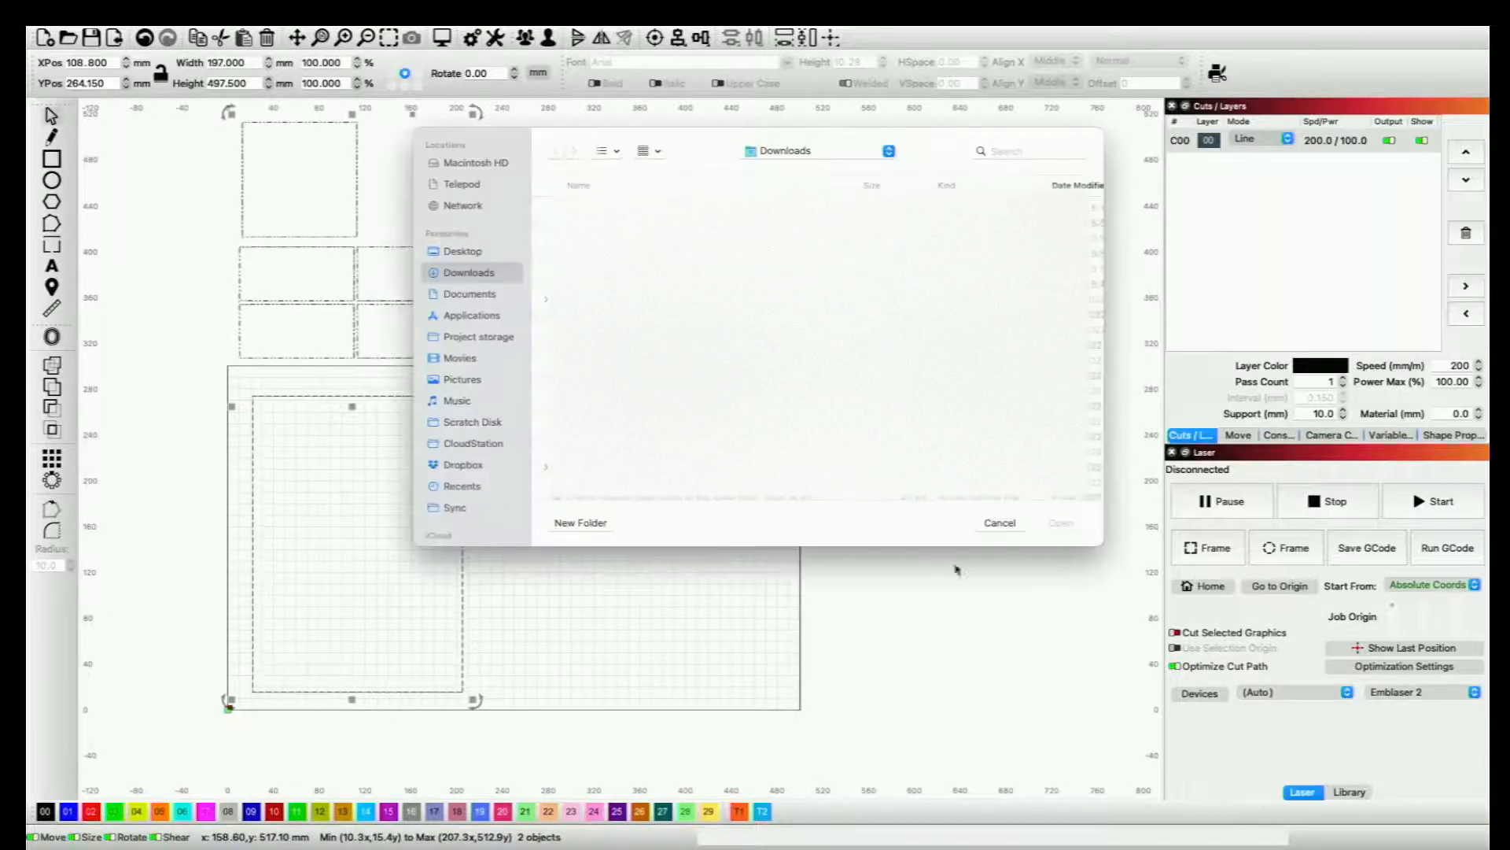
left_click(1000, 526)
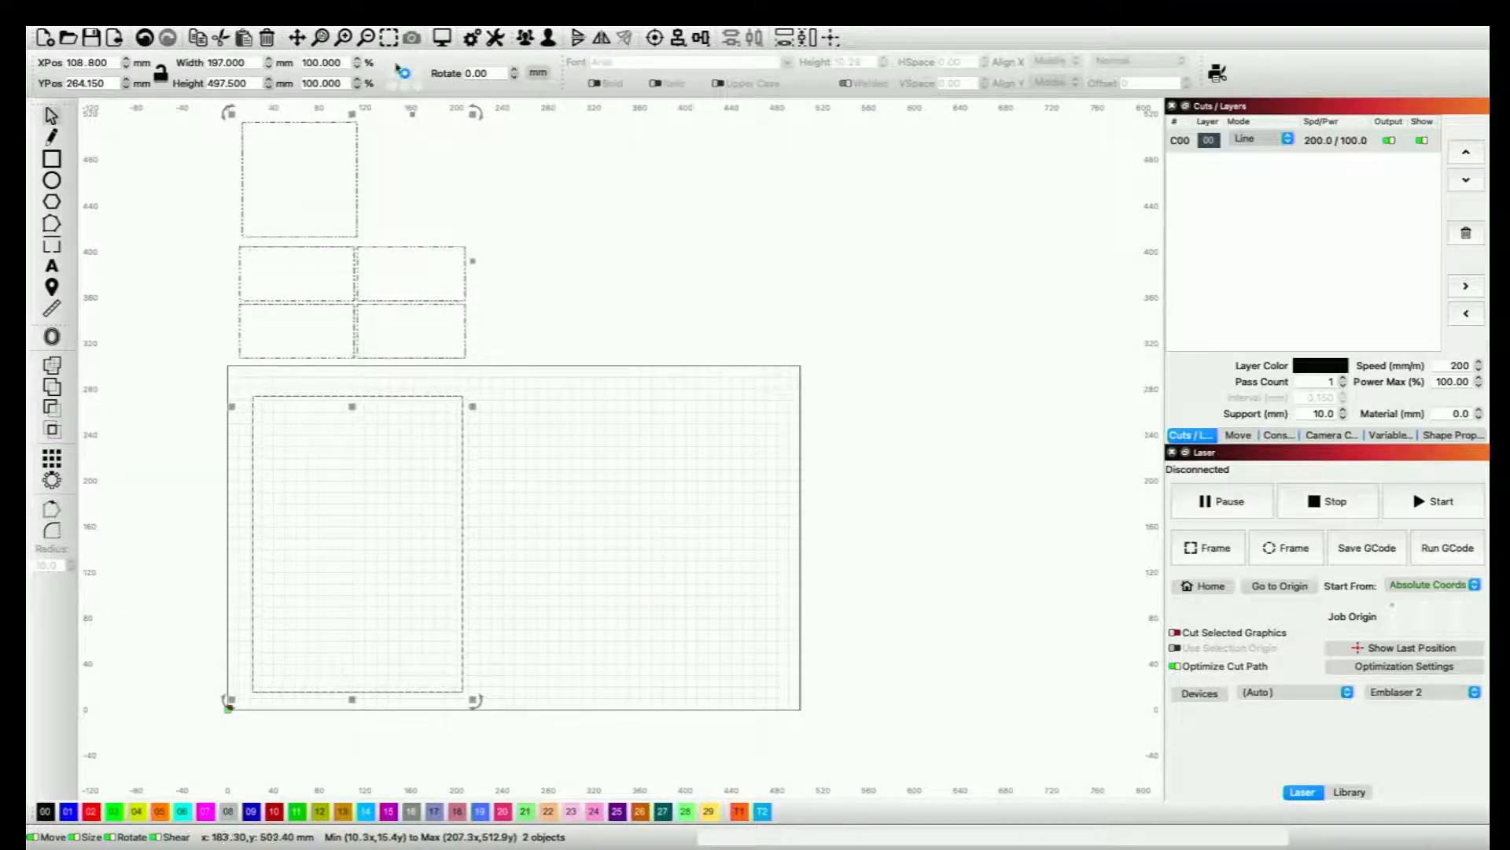
mouse_move(307, 32)
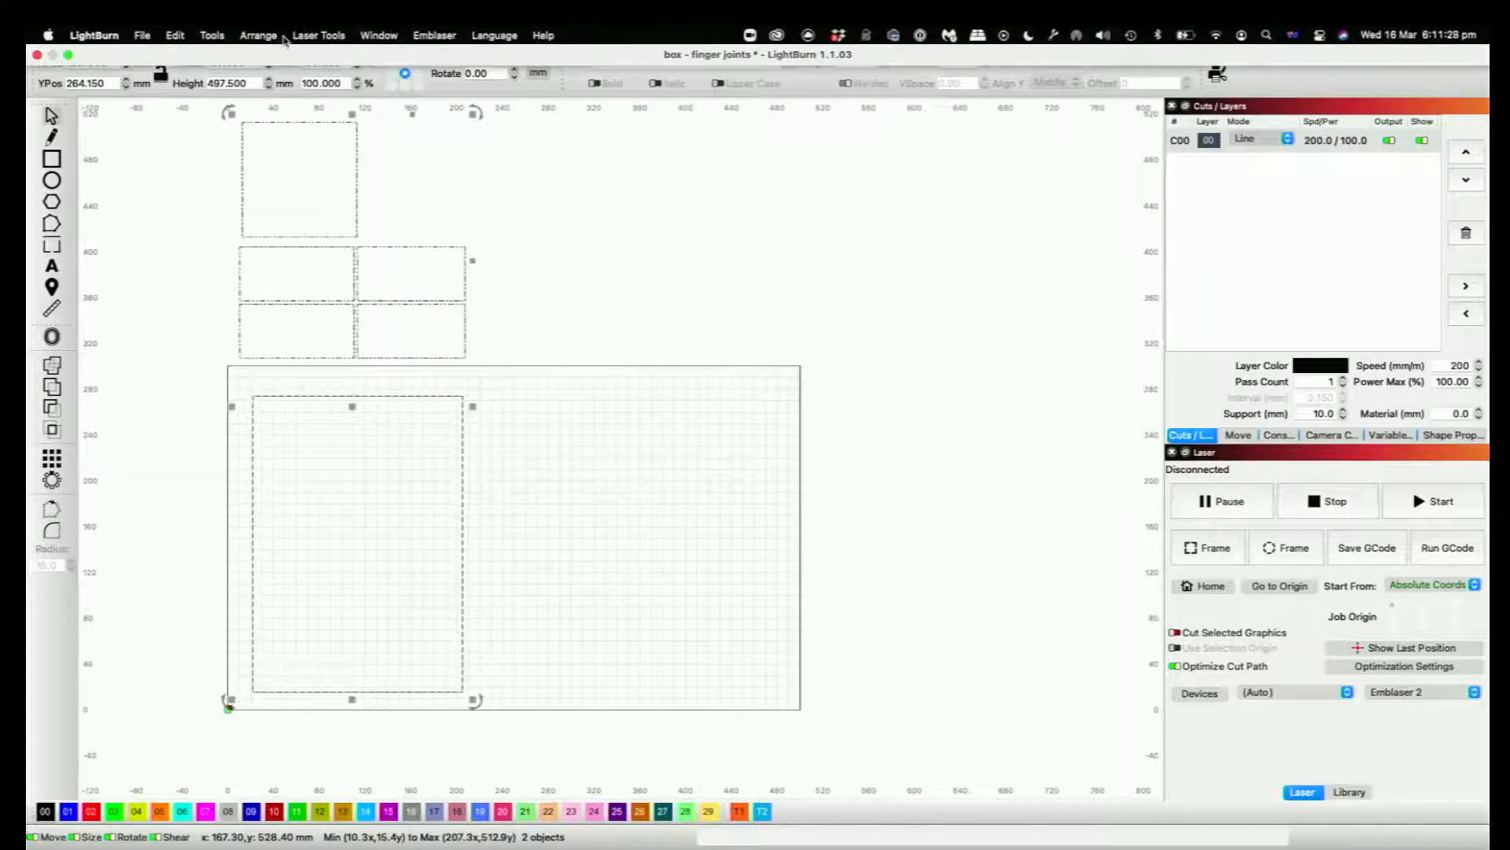
left_click(270, 35)
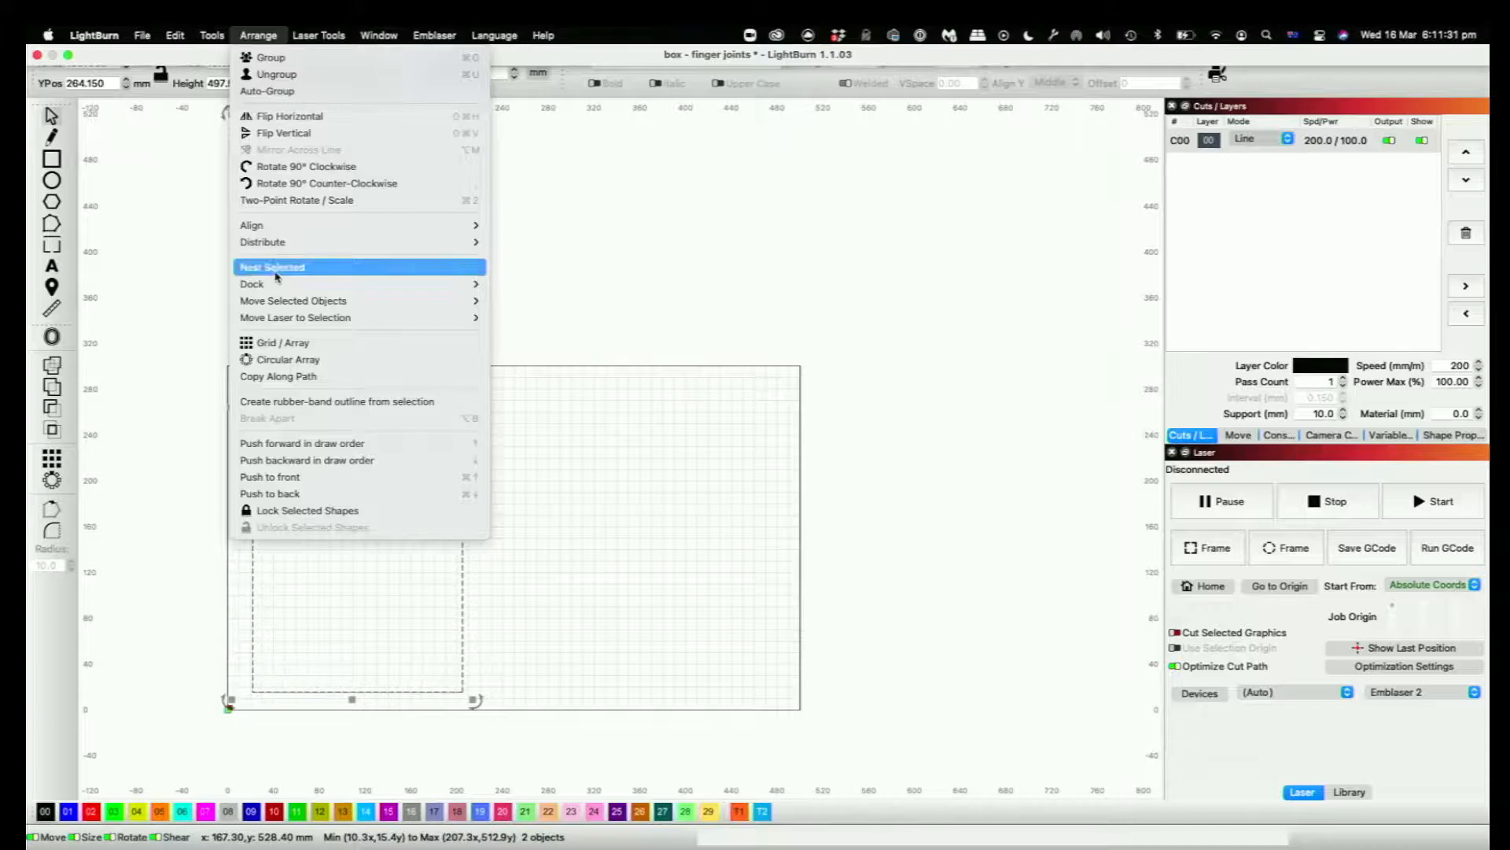
left_click(275, 272)
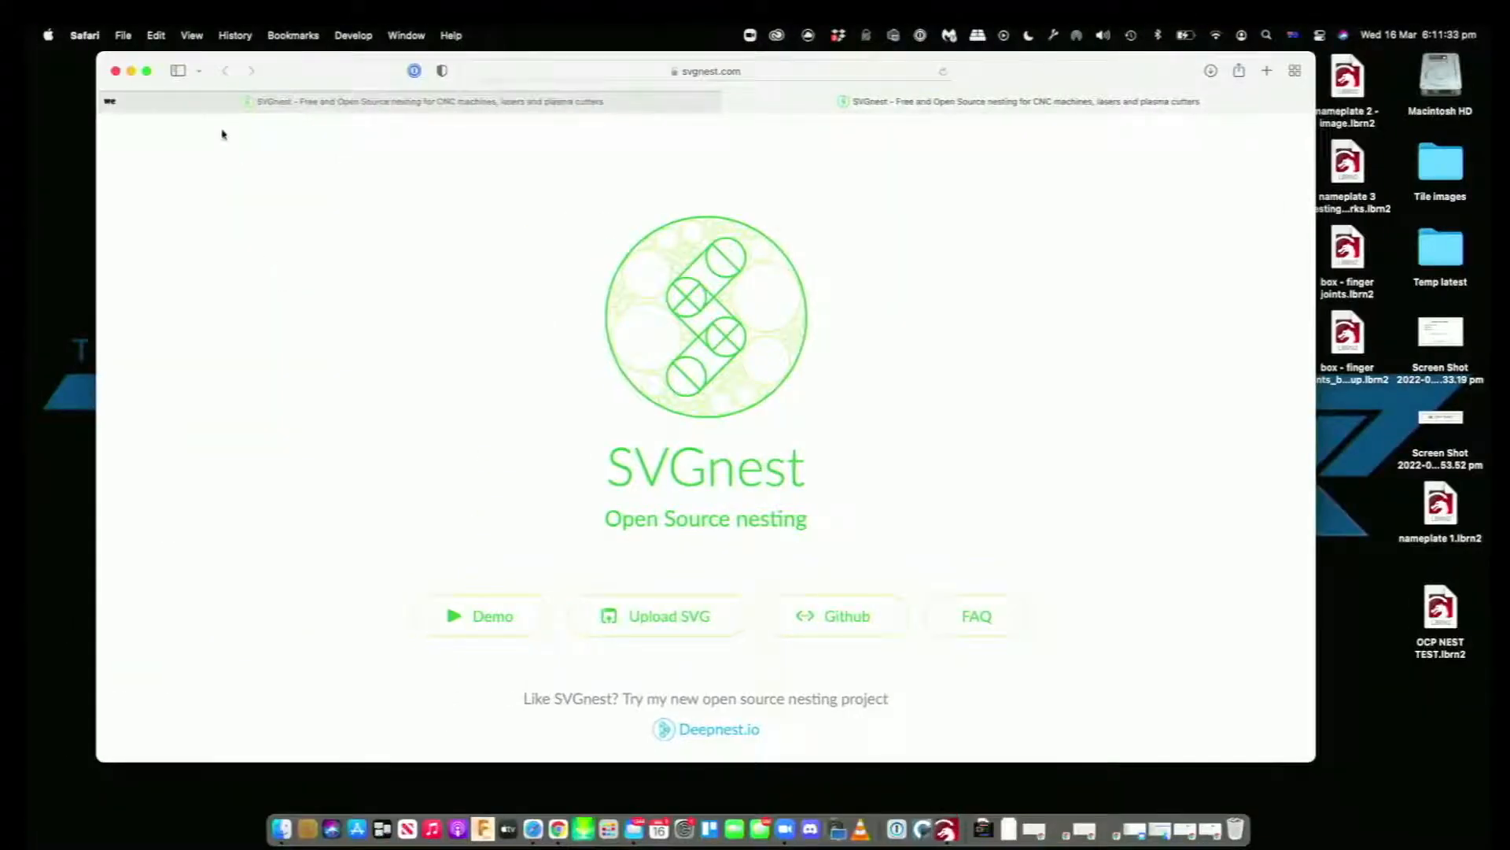
Step: Close the extra SVGnest tab, enlarge the browser to full screen, and upload LightBurnNest.svg from Downloads to SVGnest
left_click(138, 102)
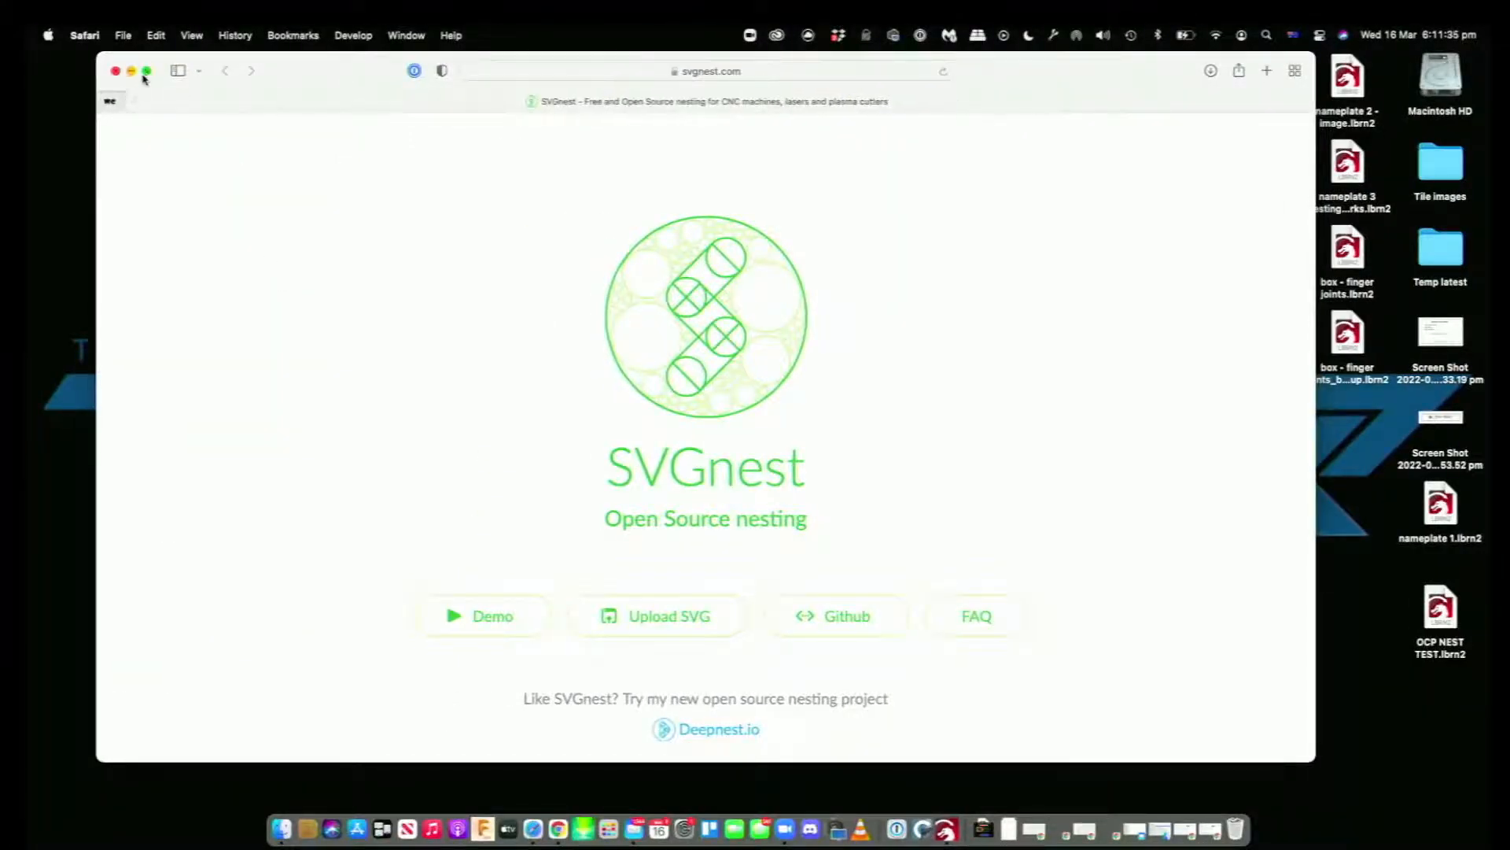
left_click(146, 72)
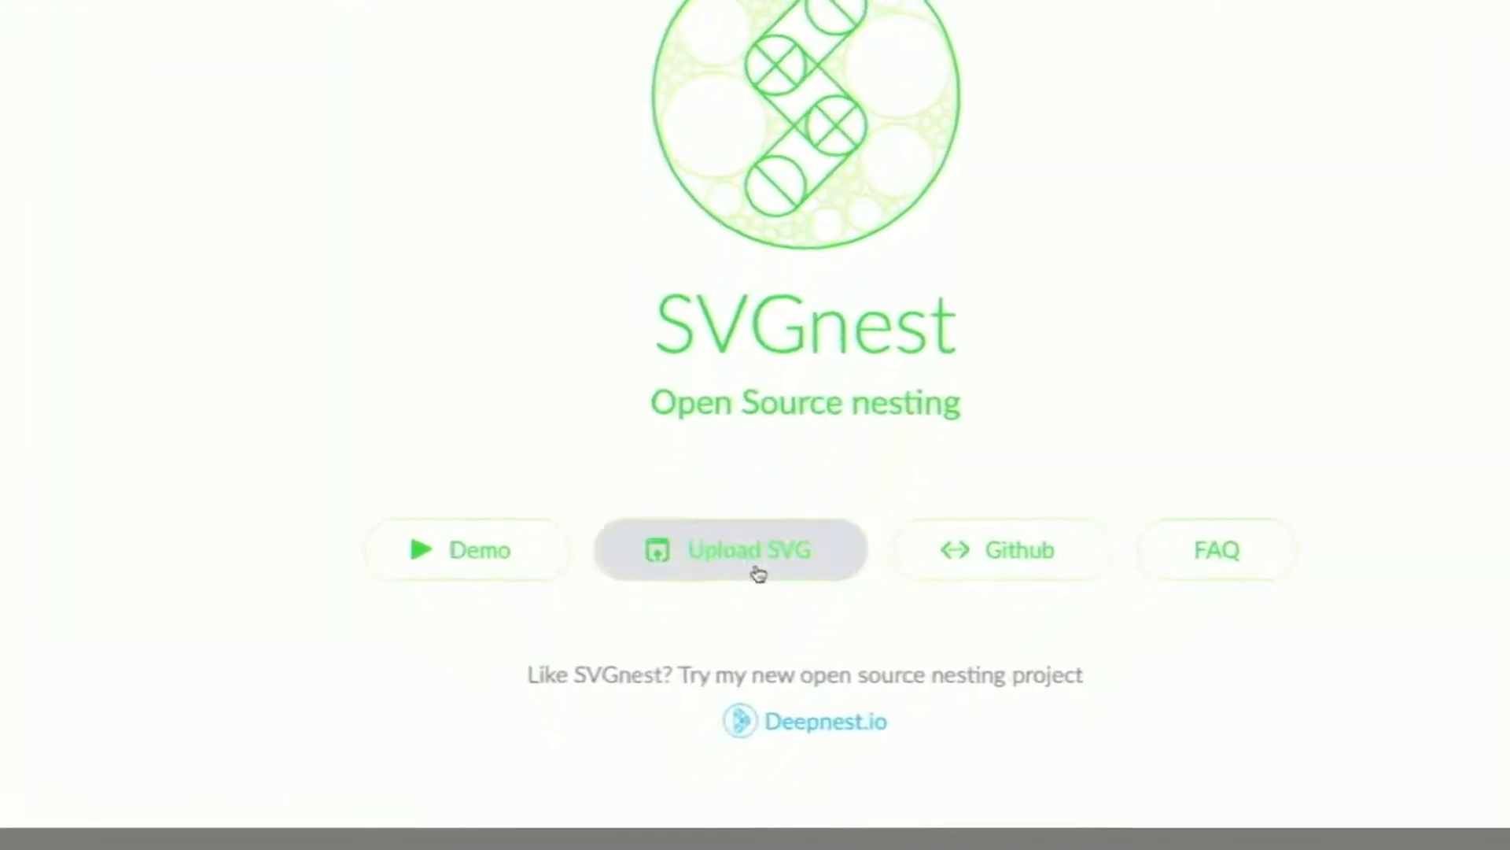
left_click(758, 573)
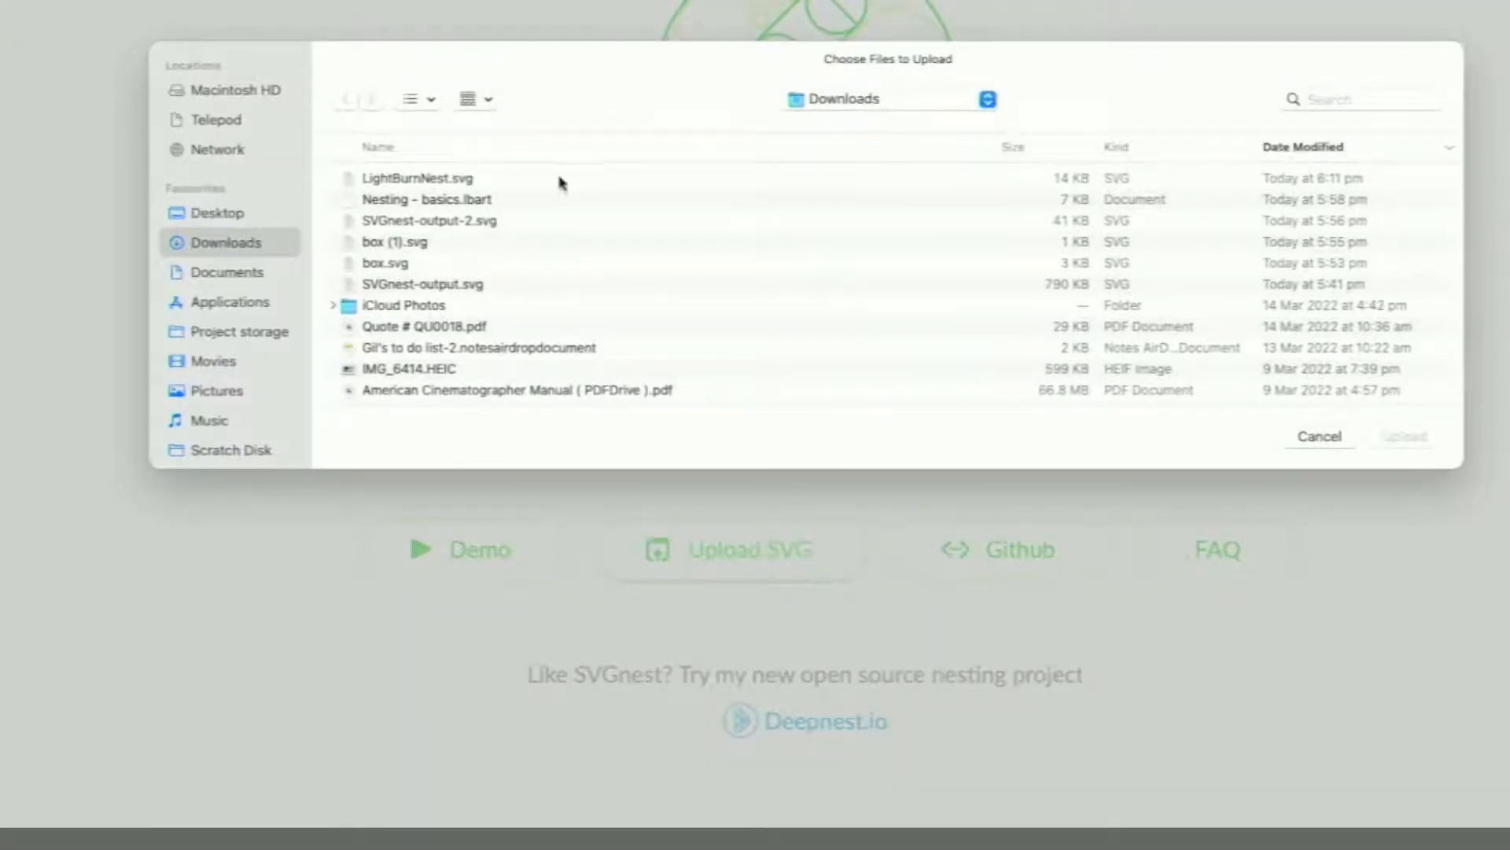
left_click(504, 179)
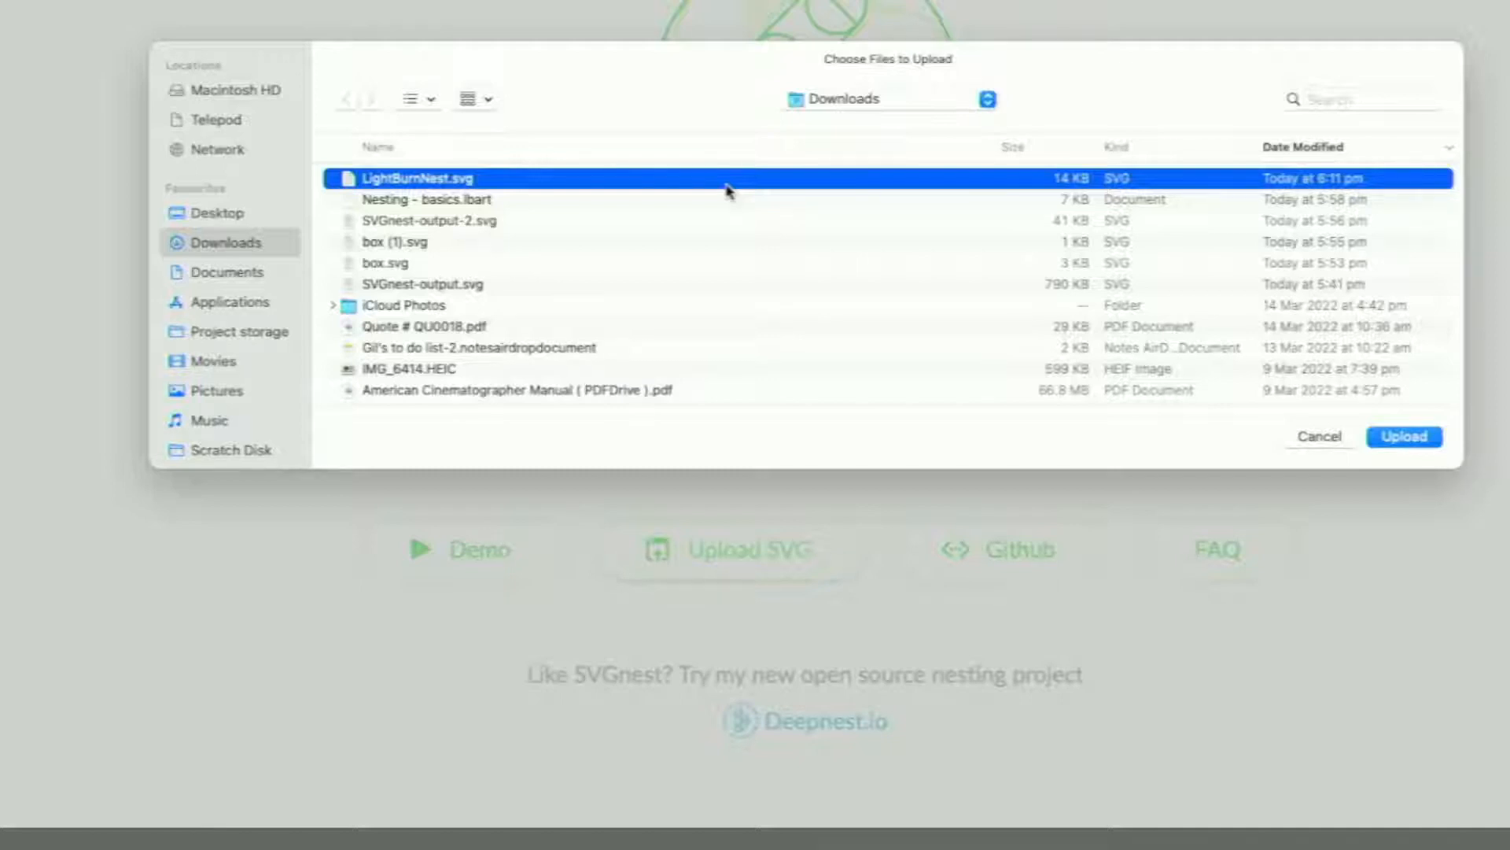
left_click(1419, 443)
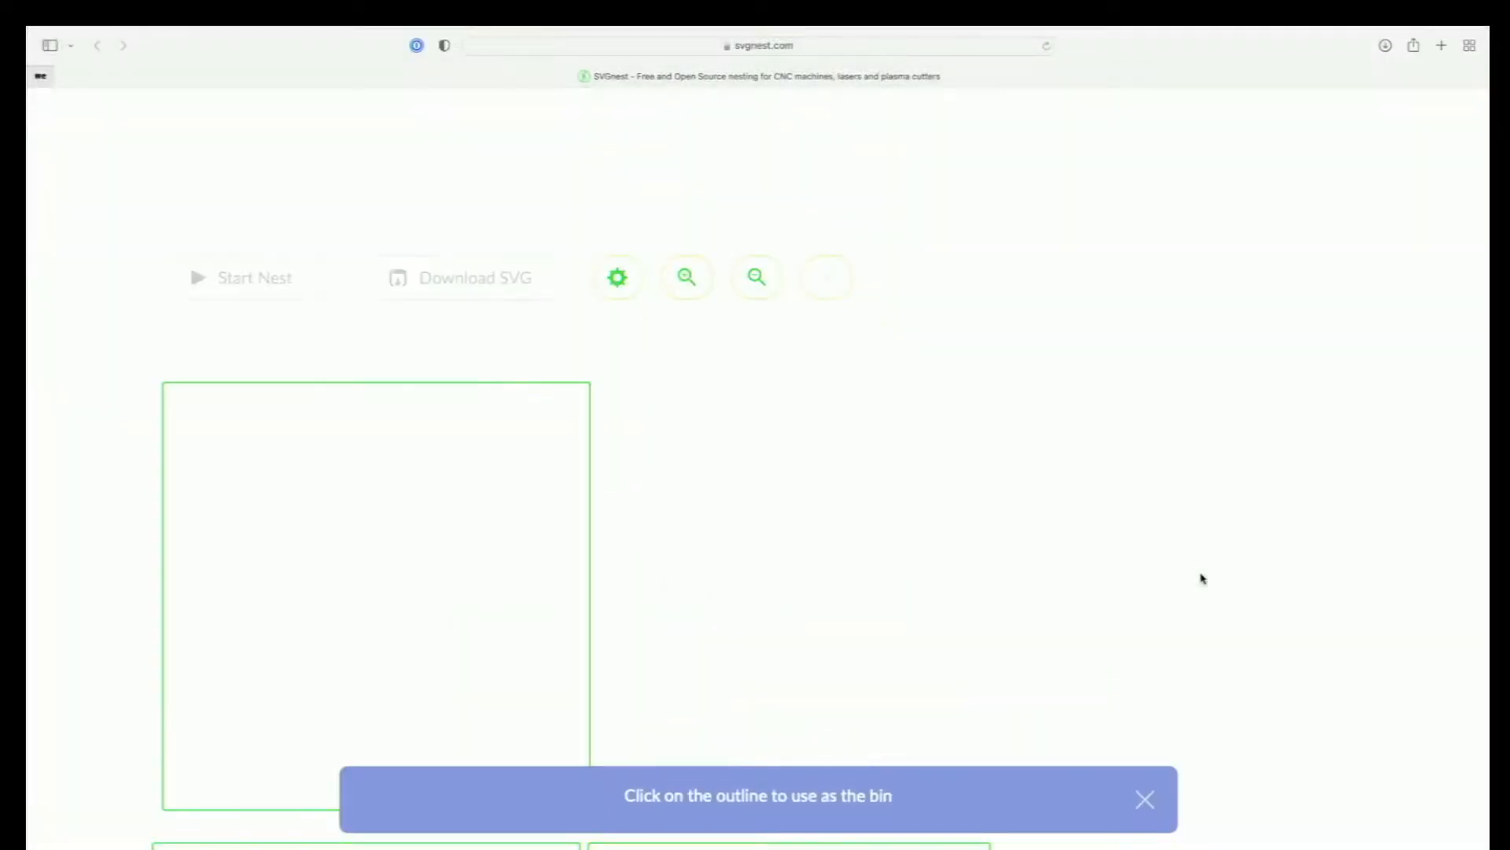
Step: Set the large rectangle below the box panels as the nesting bin and start the nest
scroll(1202, 578, "down", 10)
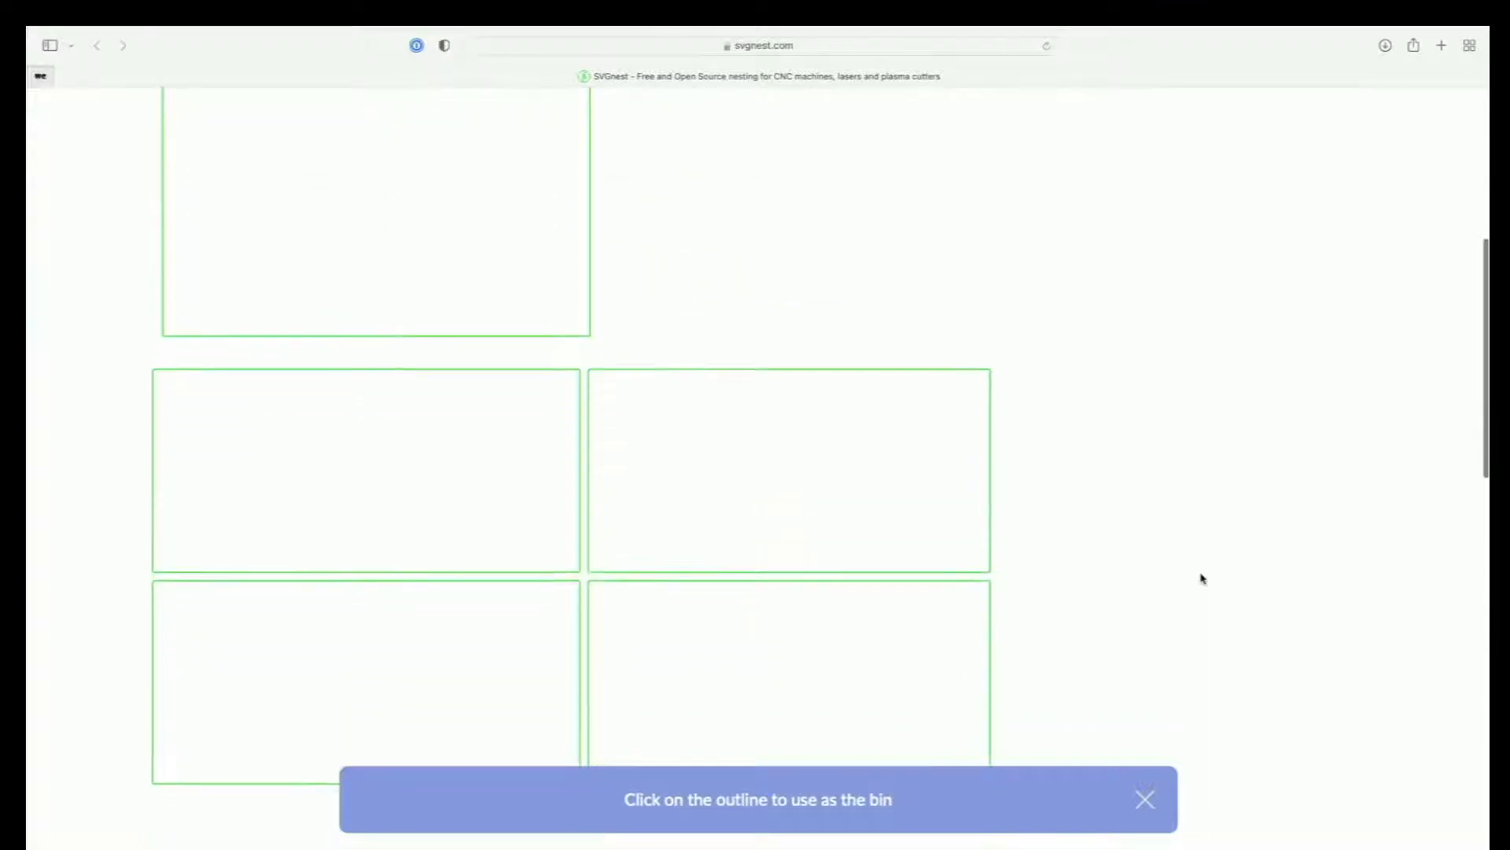
scroll(1202, 578, "up", 10)
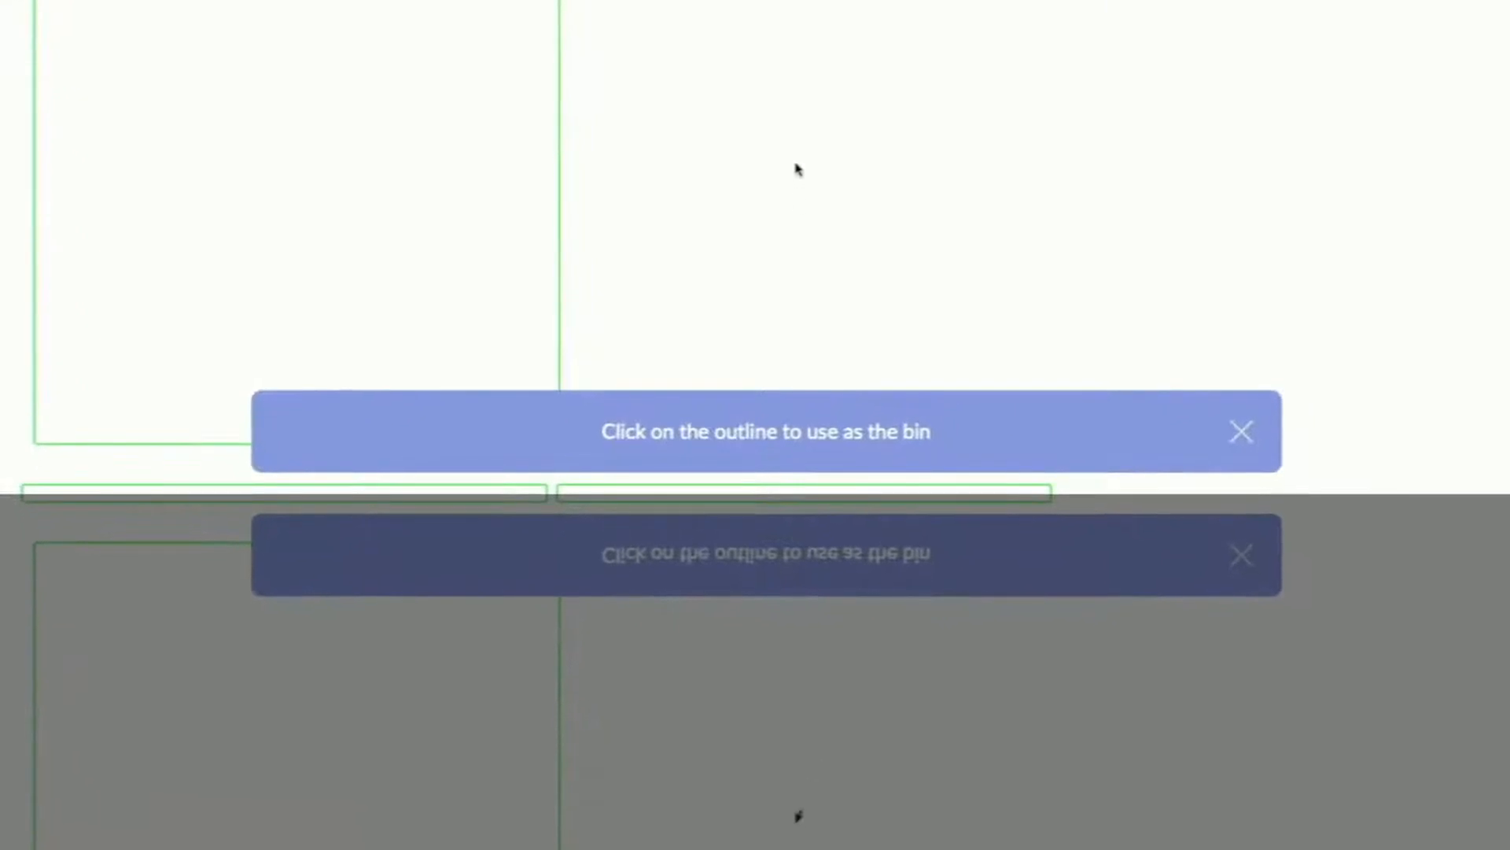
scroll(797, 169, "down", 3)
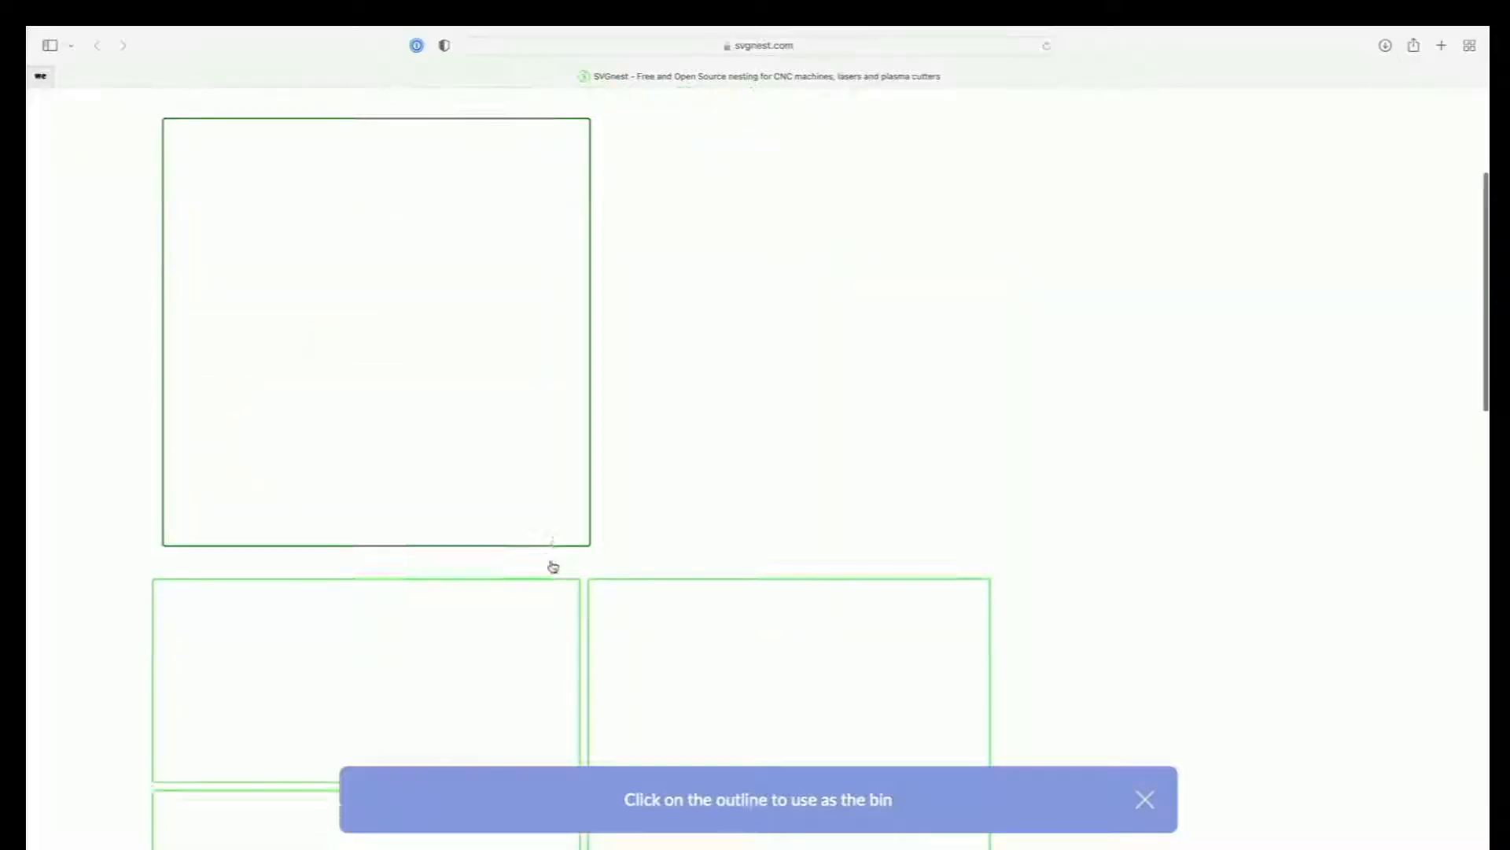
scroll(553, 567, "down", 15)
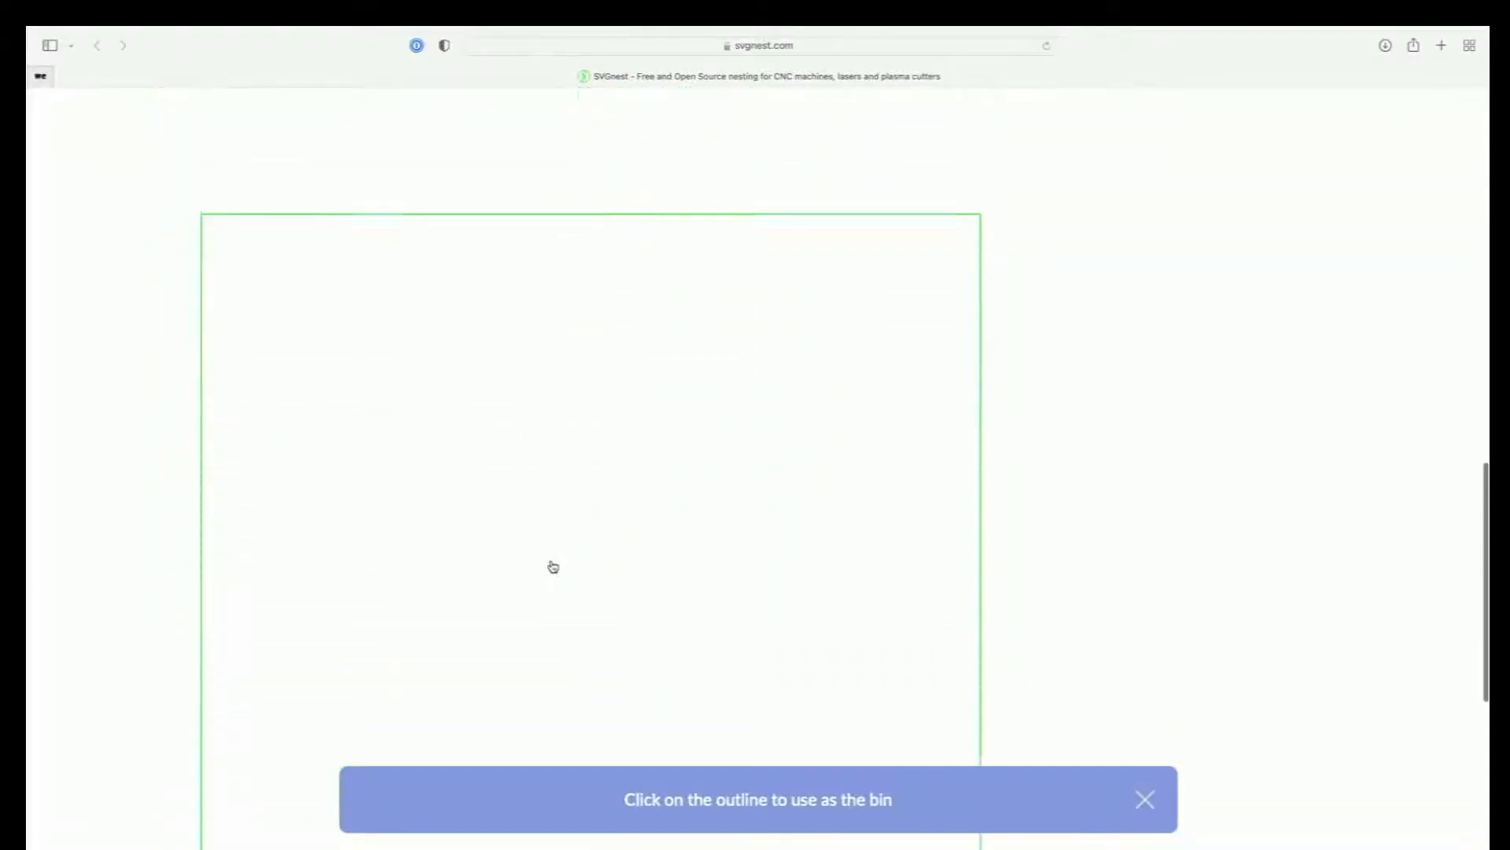
scroll(553, 567, "up", 15)
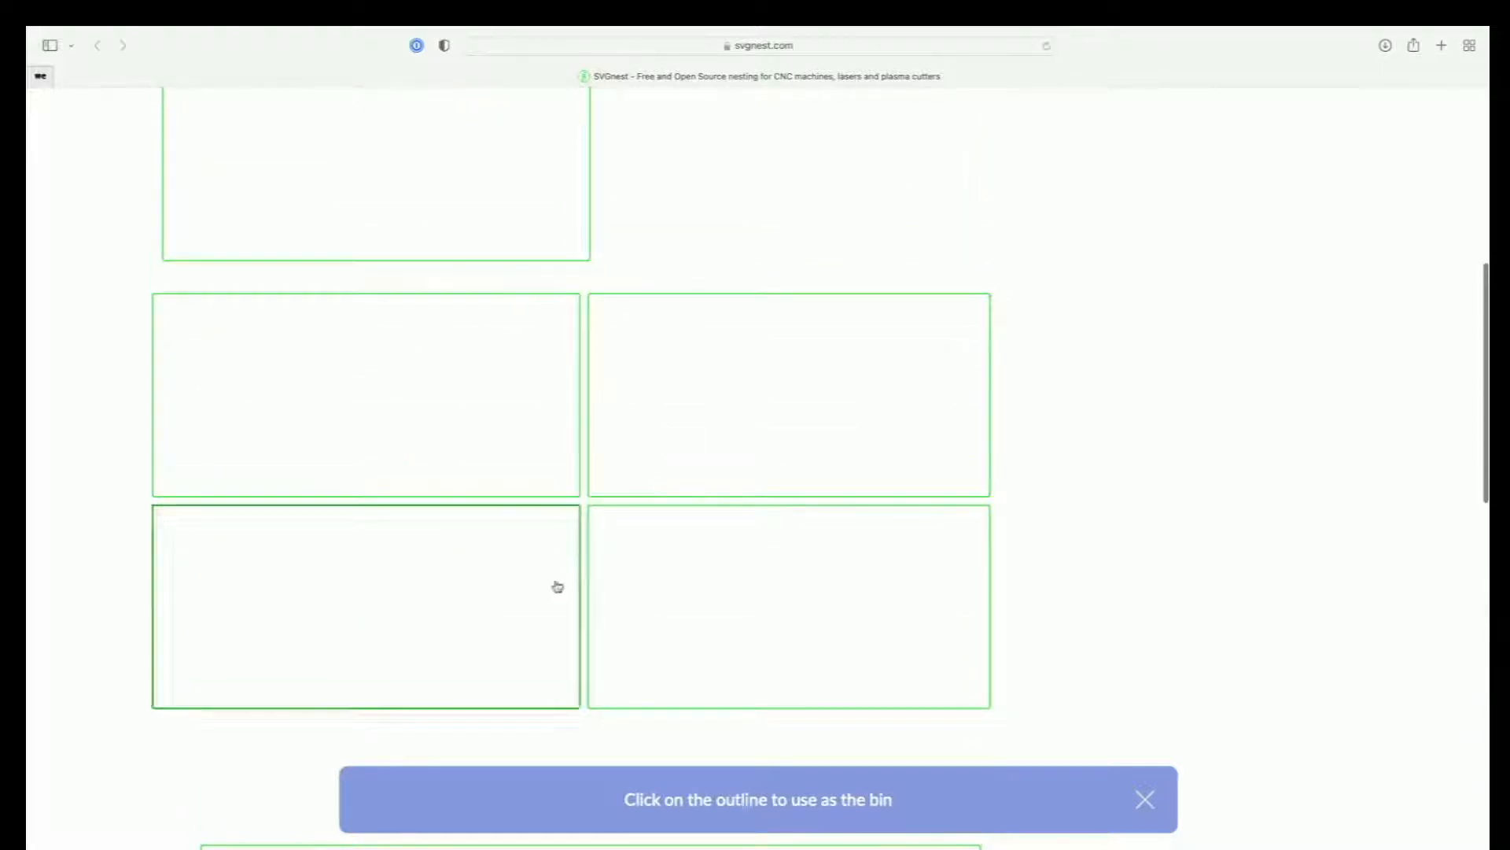
scroll(465, 377, "down", 10)
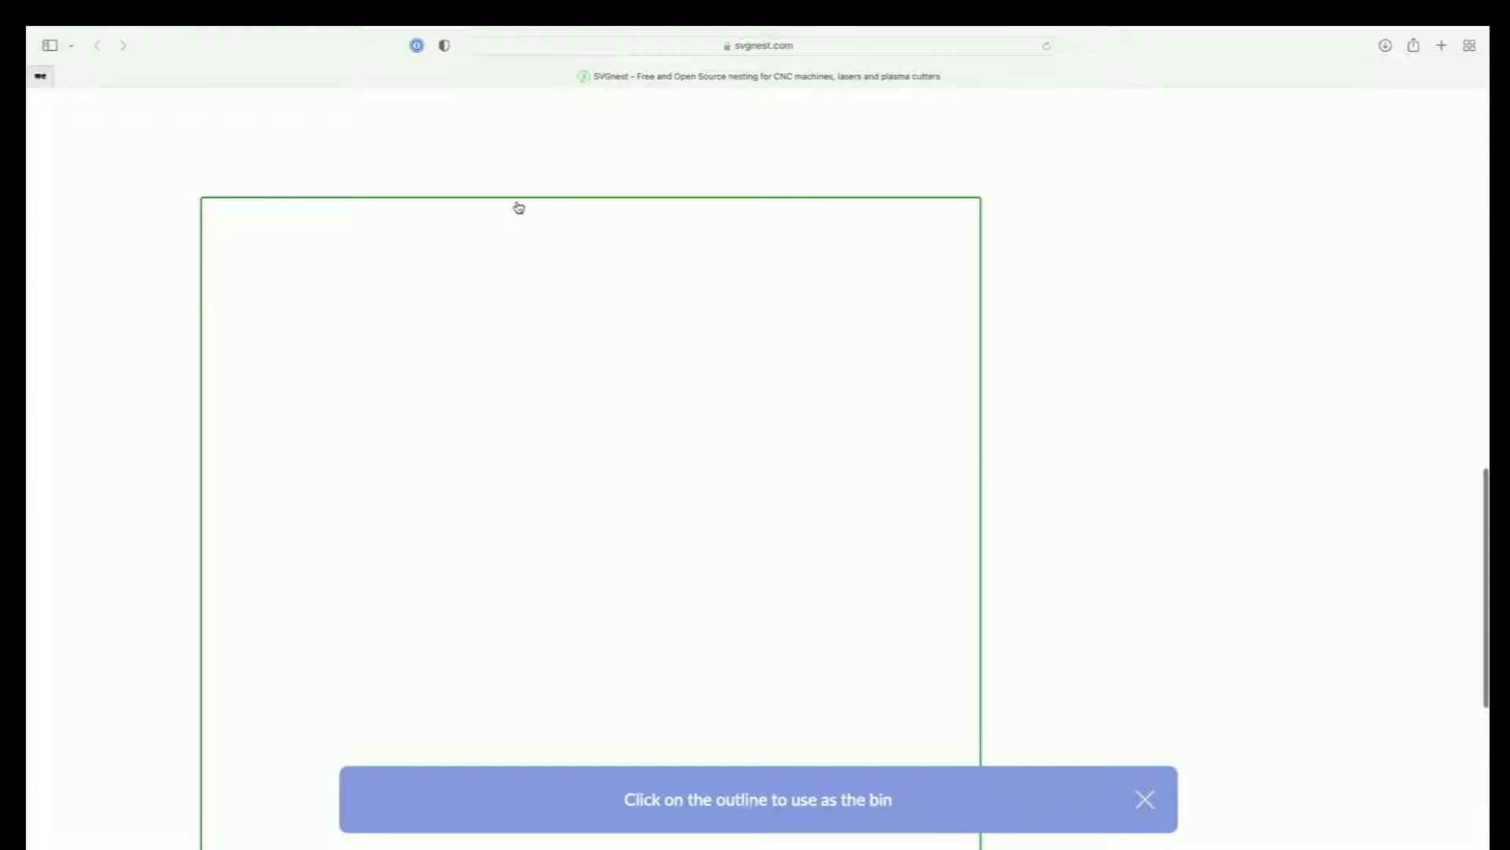
scroll(519, 207, "down", 3)
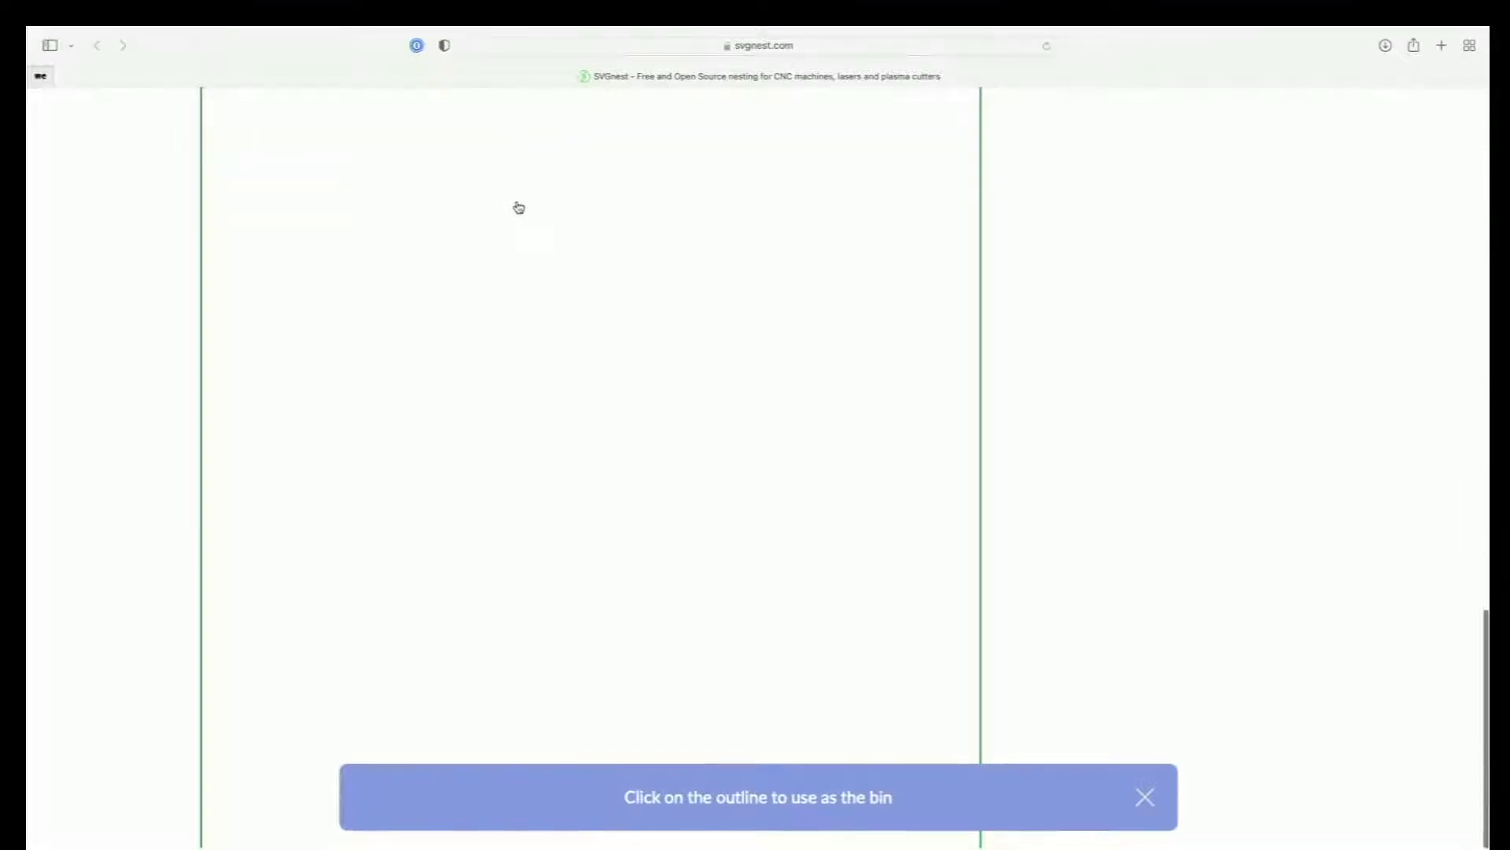
scroll(518, 207, "up", 5)
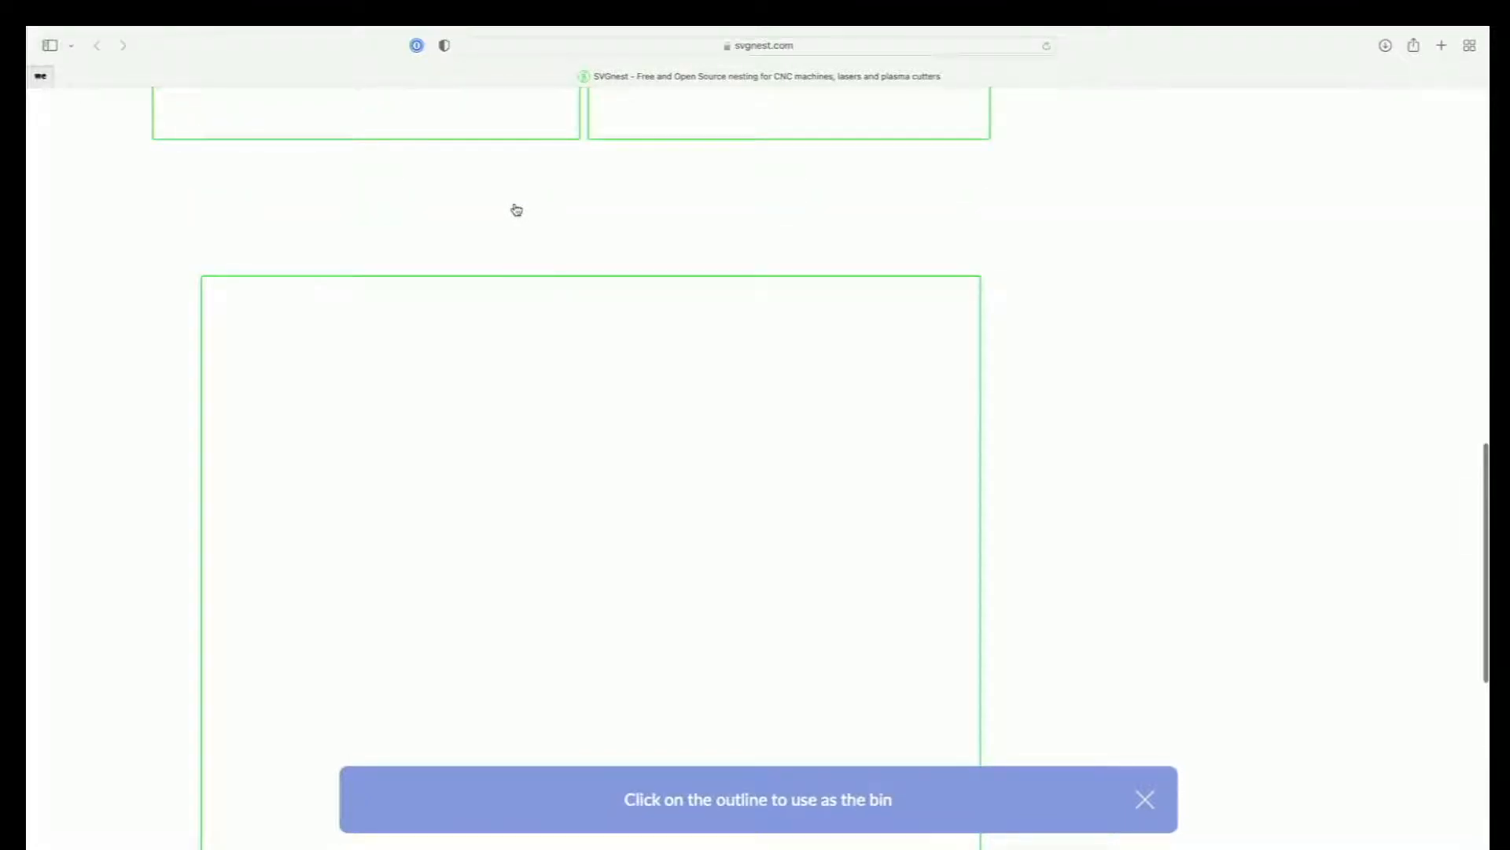
left_click(499, 281)
scroll(500, 285, "up", 10)
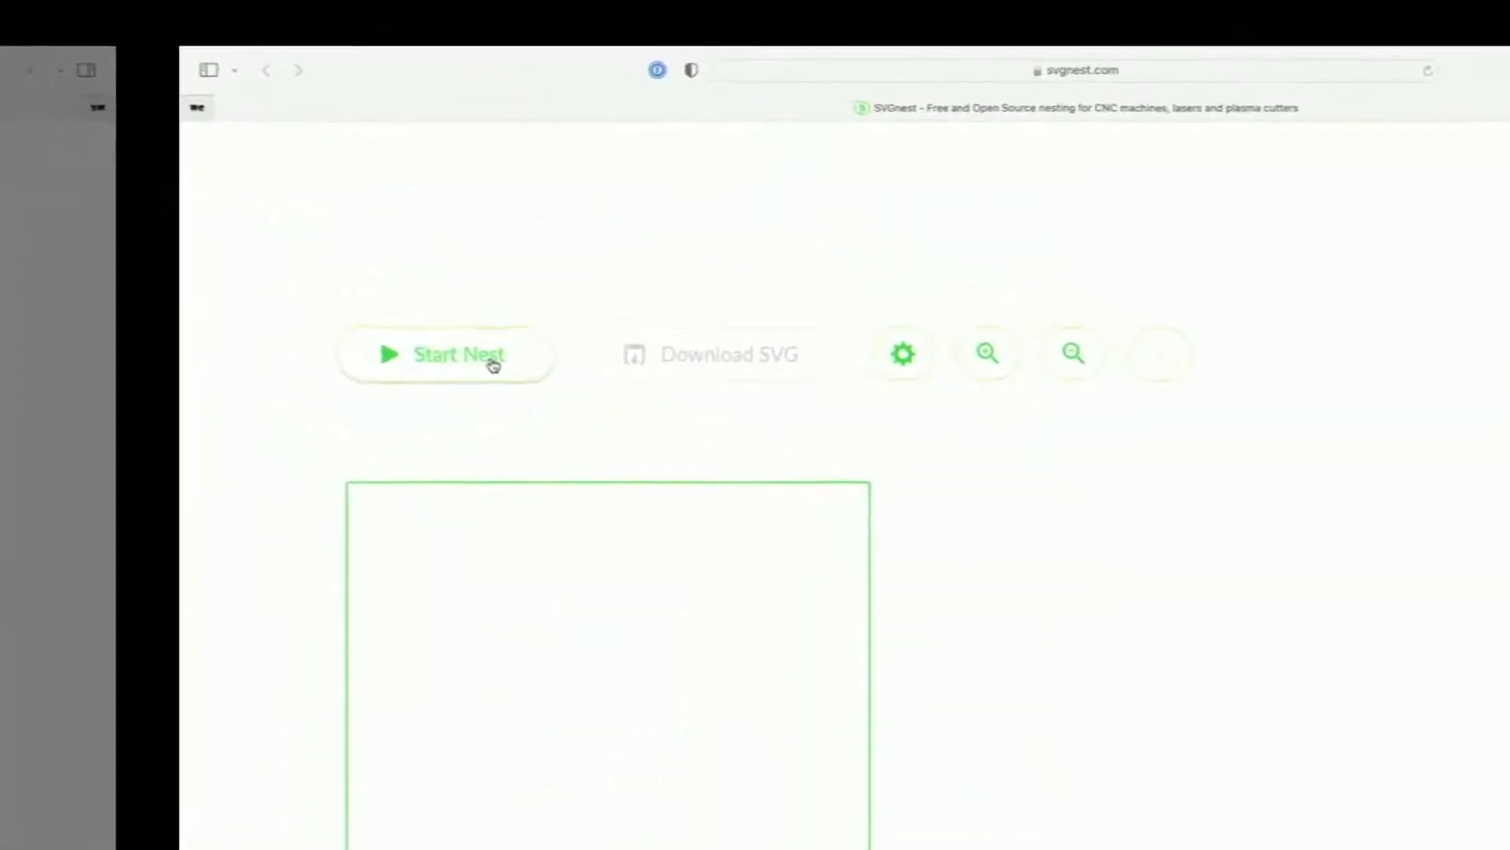
left_click(493, 364)
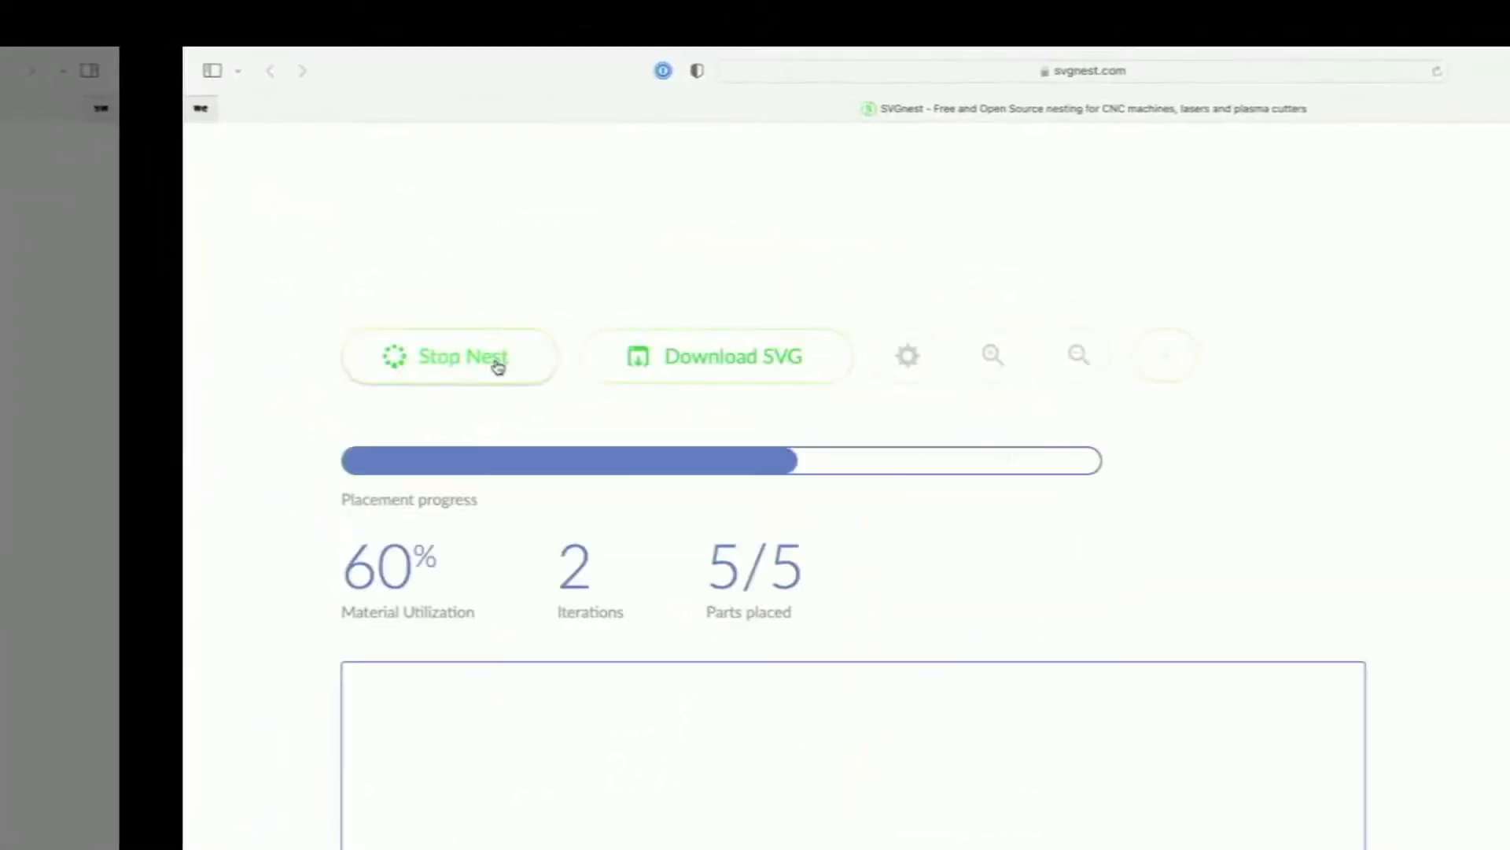
Step: Examine the panel placement inside the bin, the material utilization and the iteration count while the nest runs
scroll(493, 365, "down", 3)
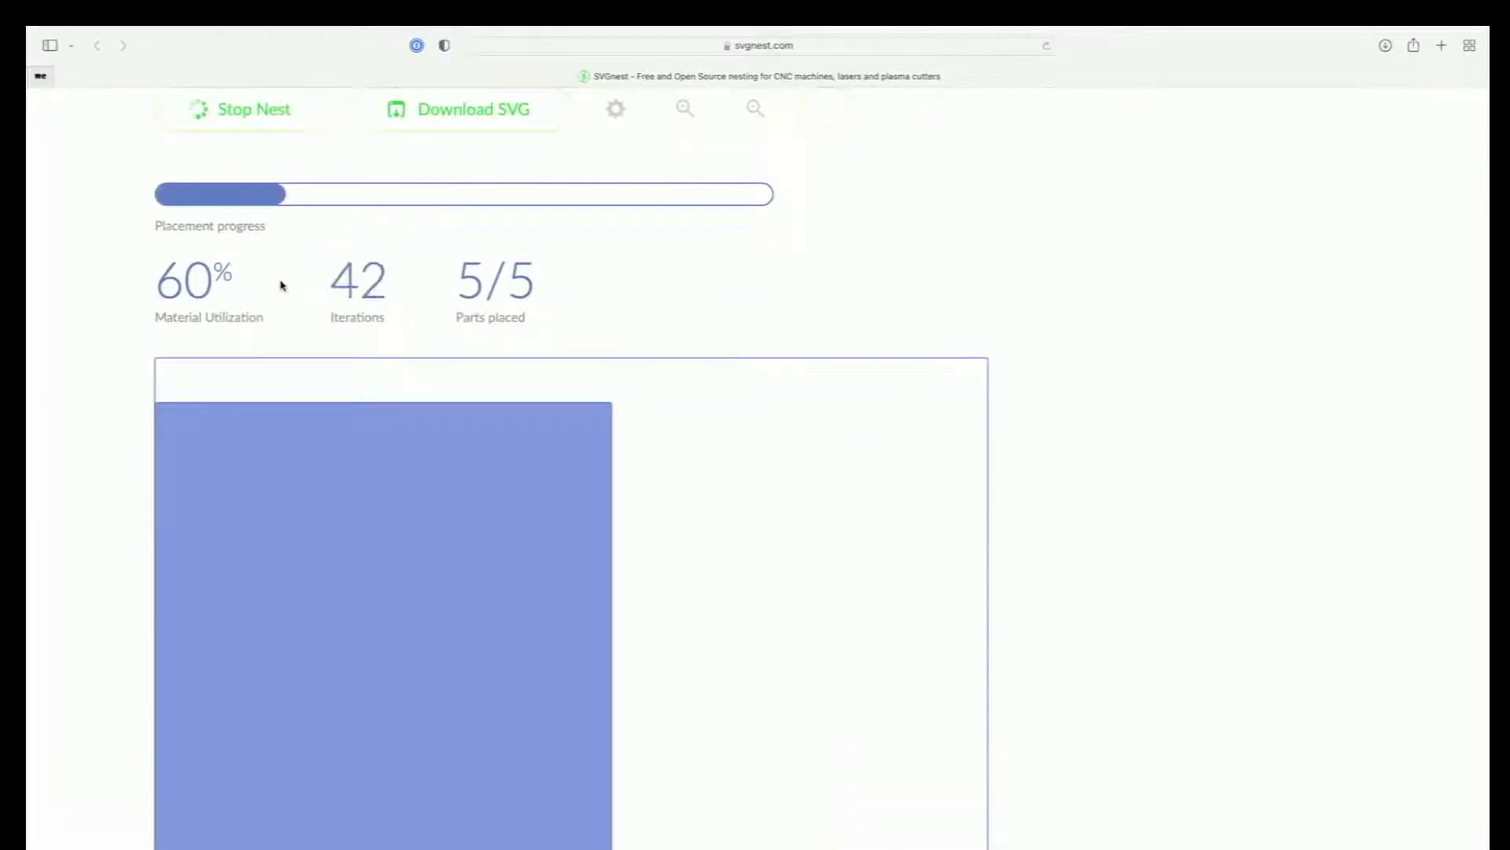
scroll(283, 284, "down", 10)
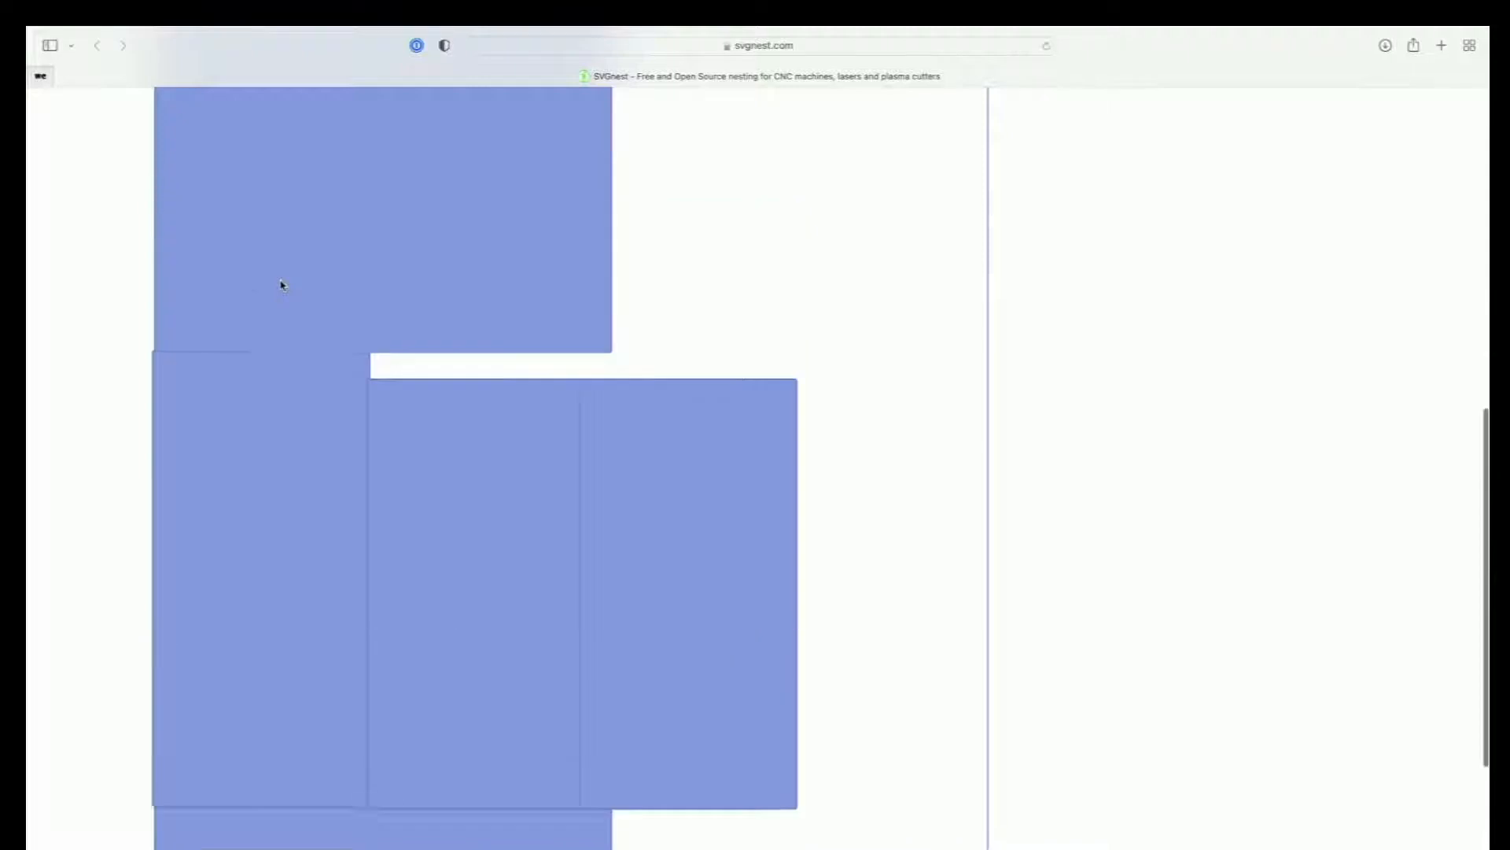
scroll(281, 283, "up", 10)
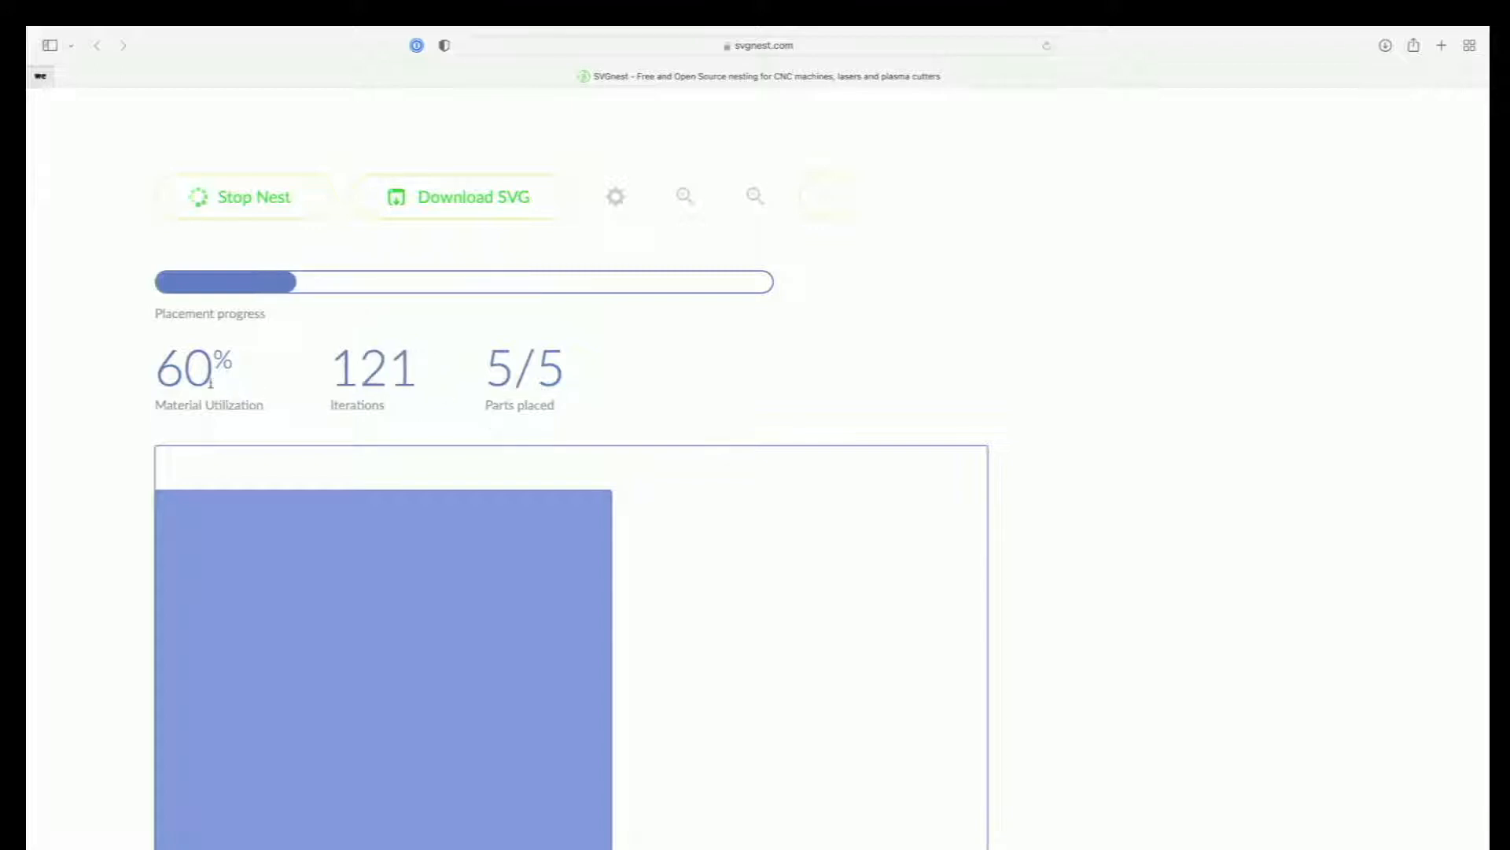
scroll(222, 394, "down", 8)
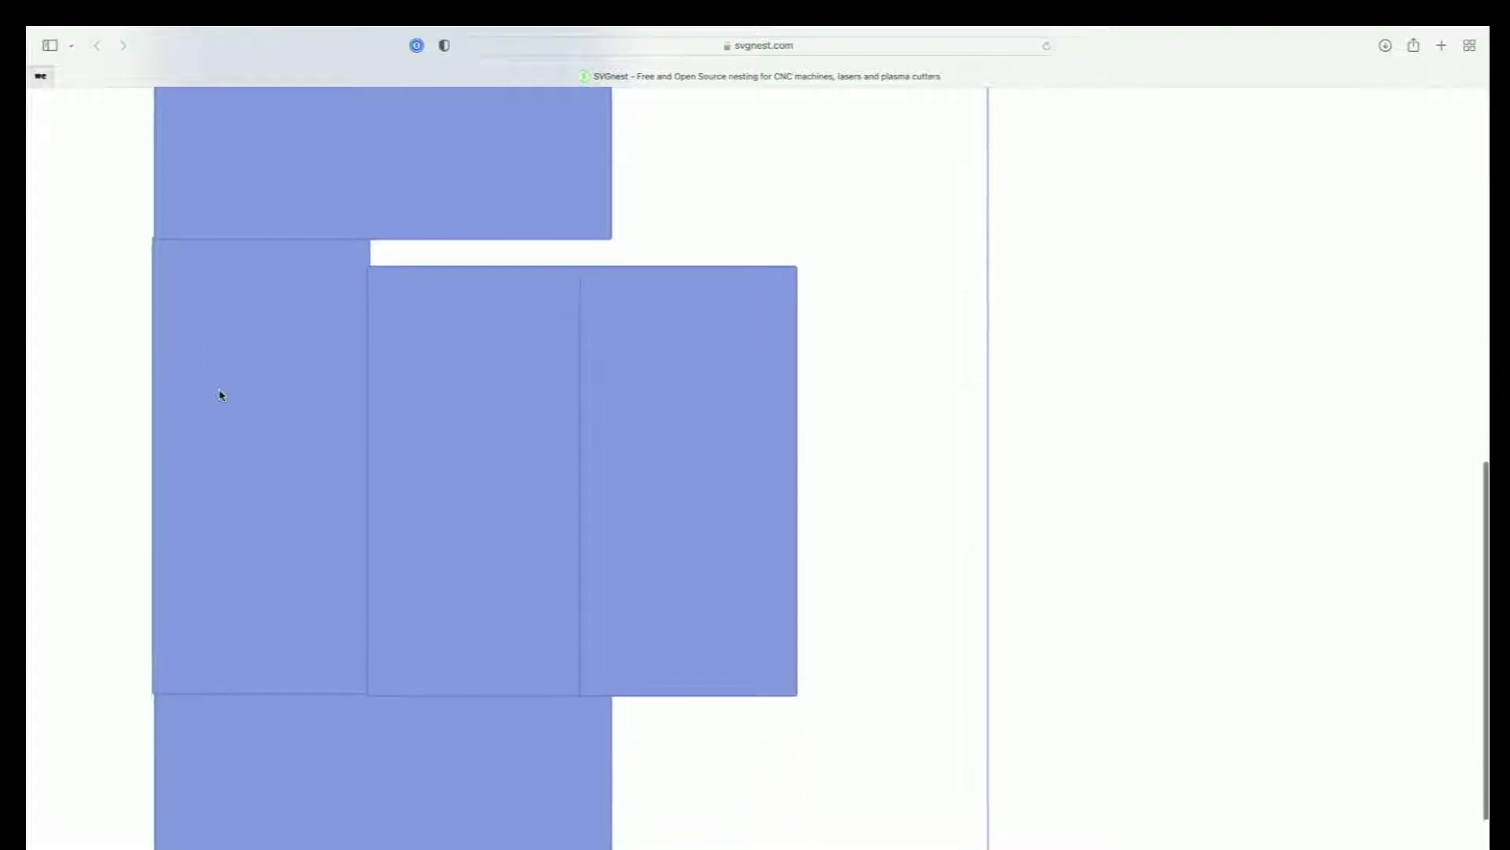
scroll(222, 395, "up", 6)
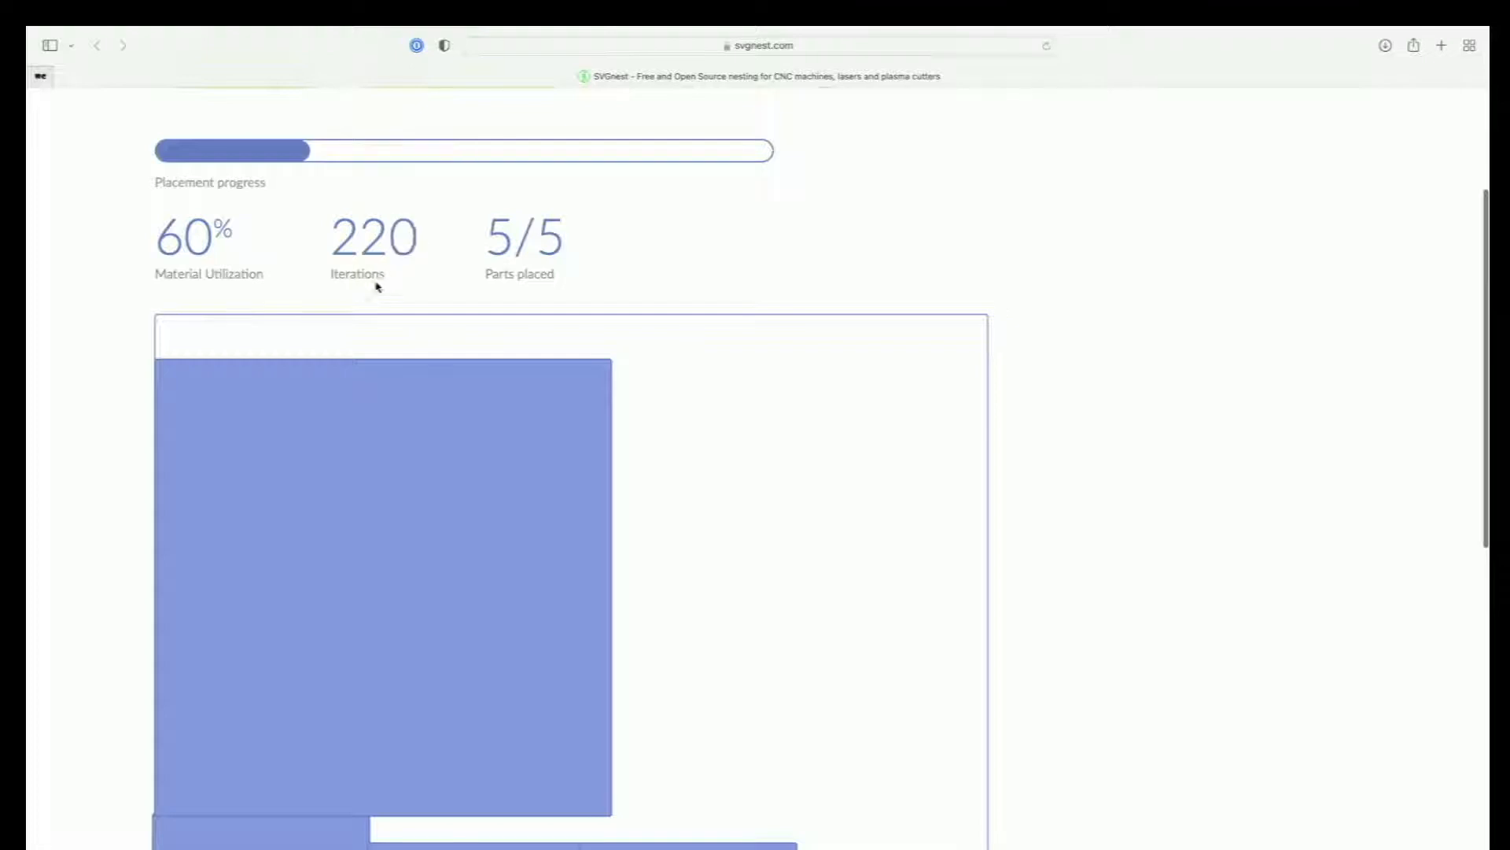
scroll(374, 274, "up", 2)
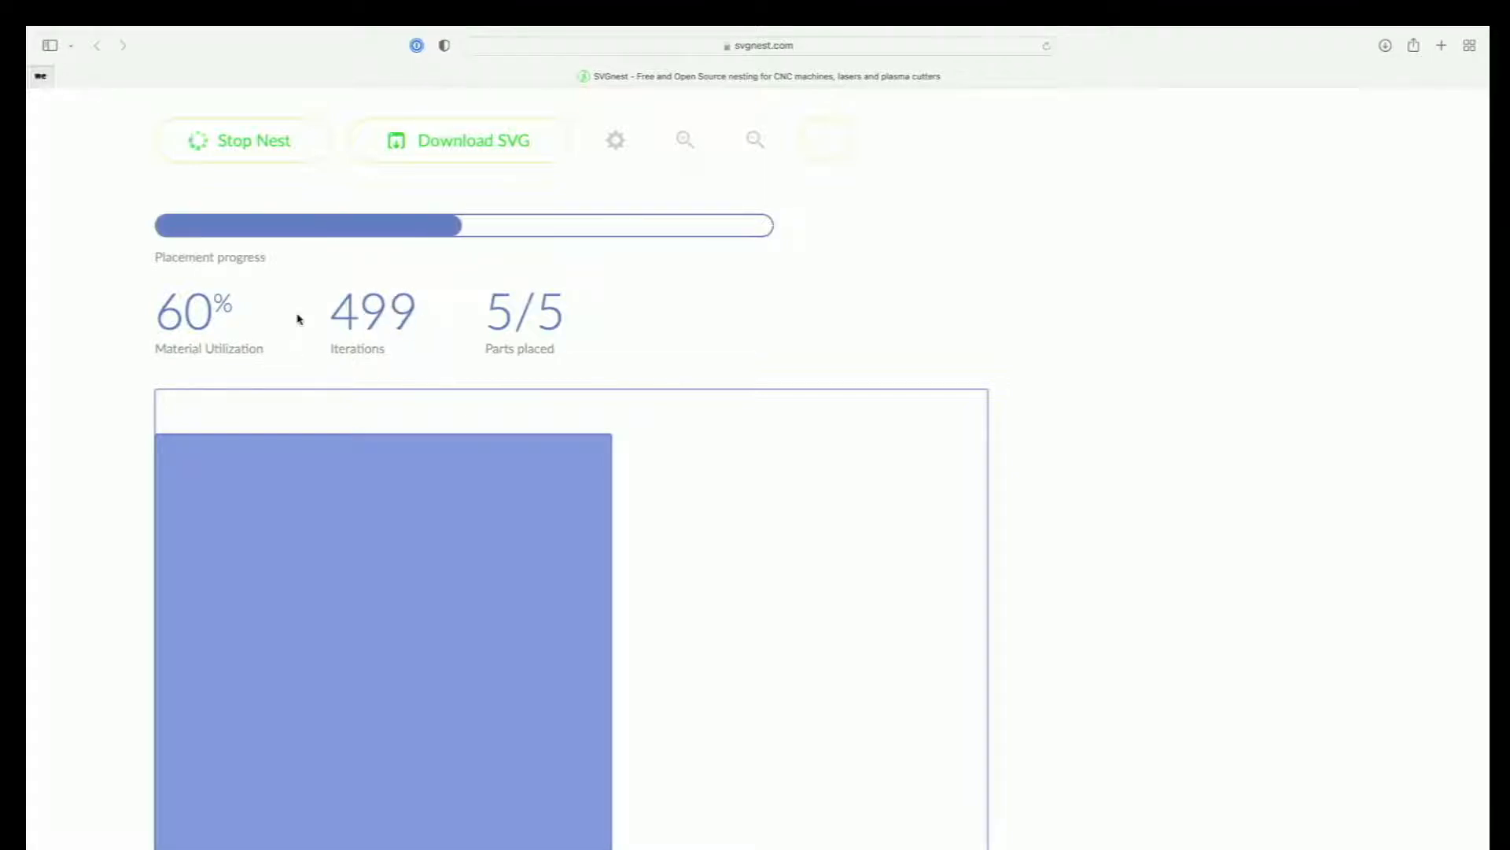
scroll(298, 318, "down", 10)
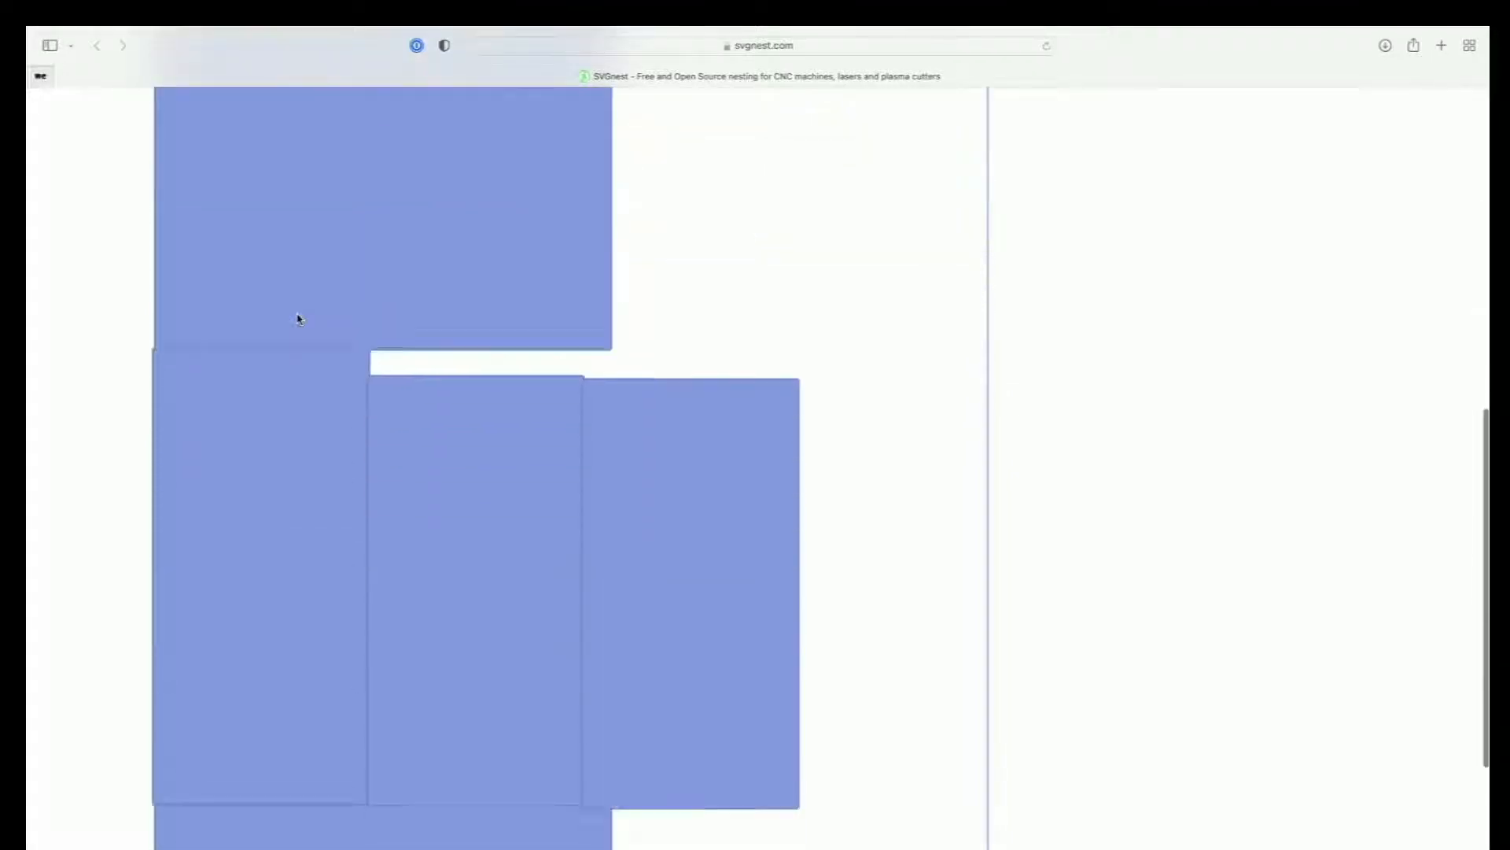
scroll(543, 644, "up", 10)
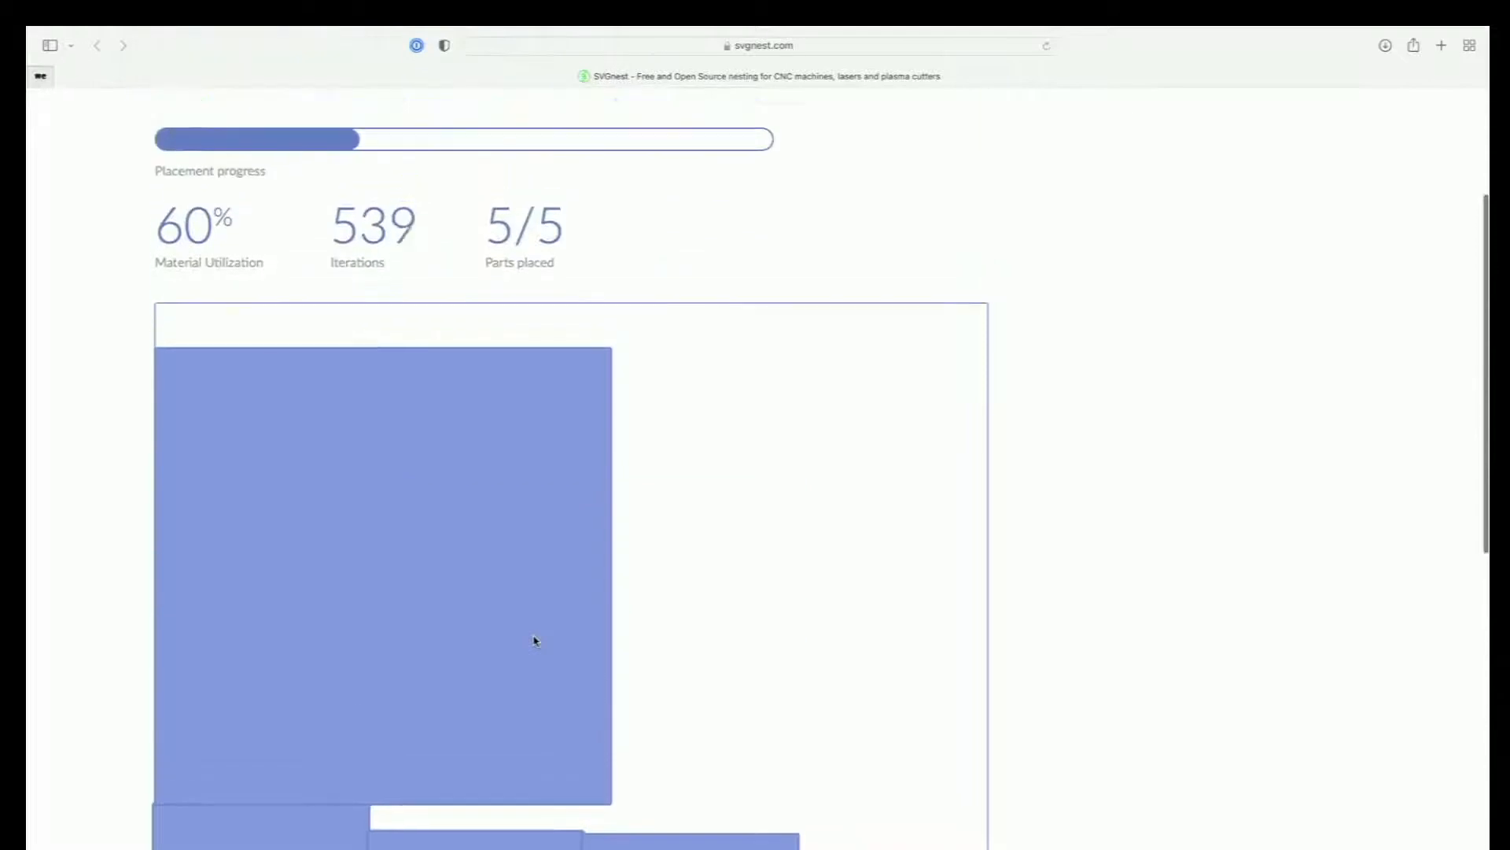
scroll(534, 641, "up", 2)
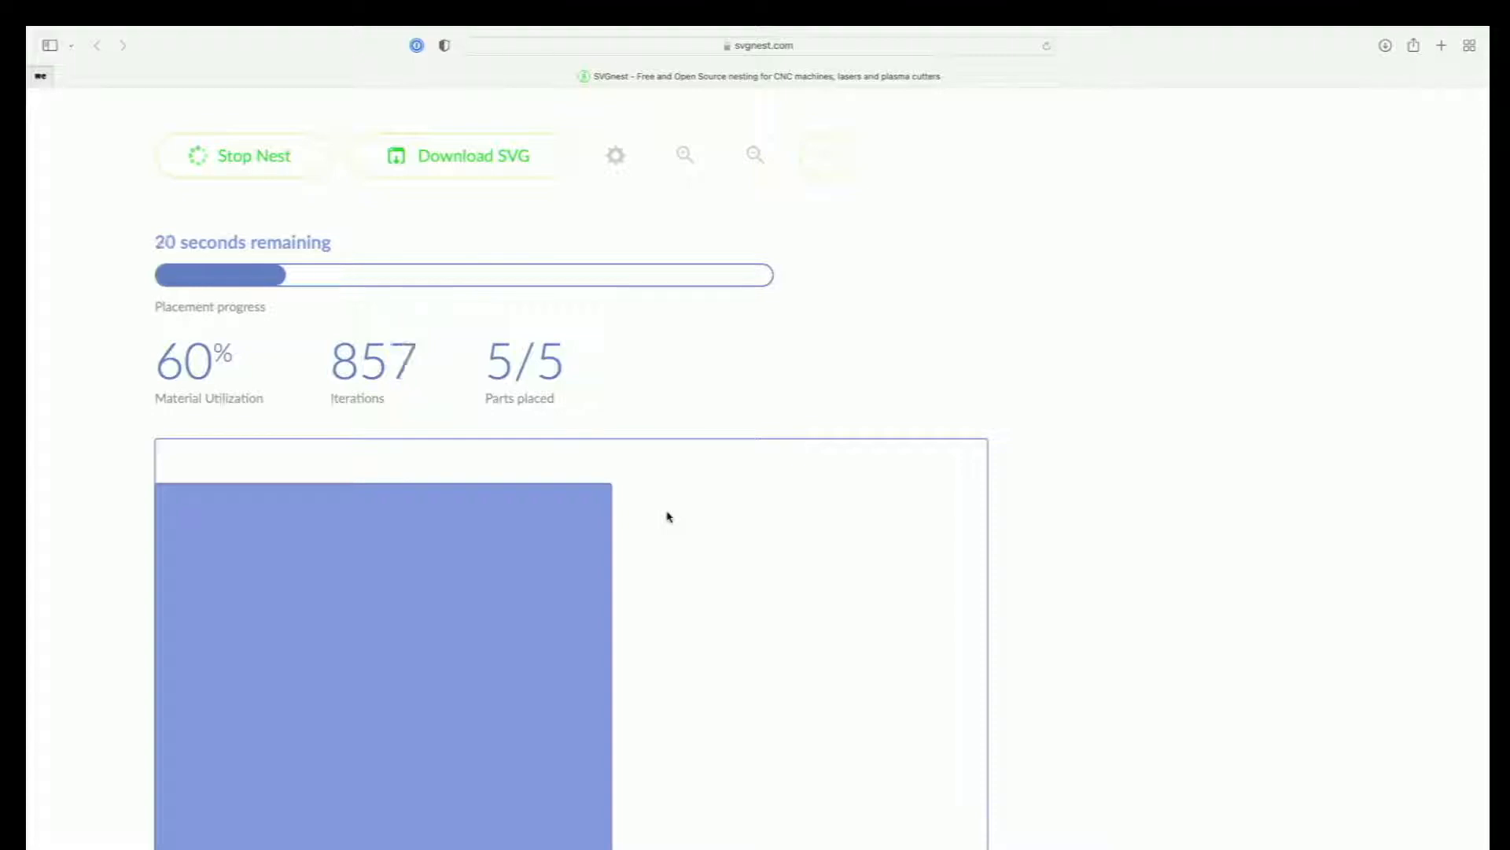
scroll(667, 516, "down", 10)
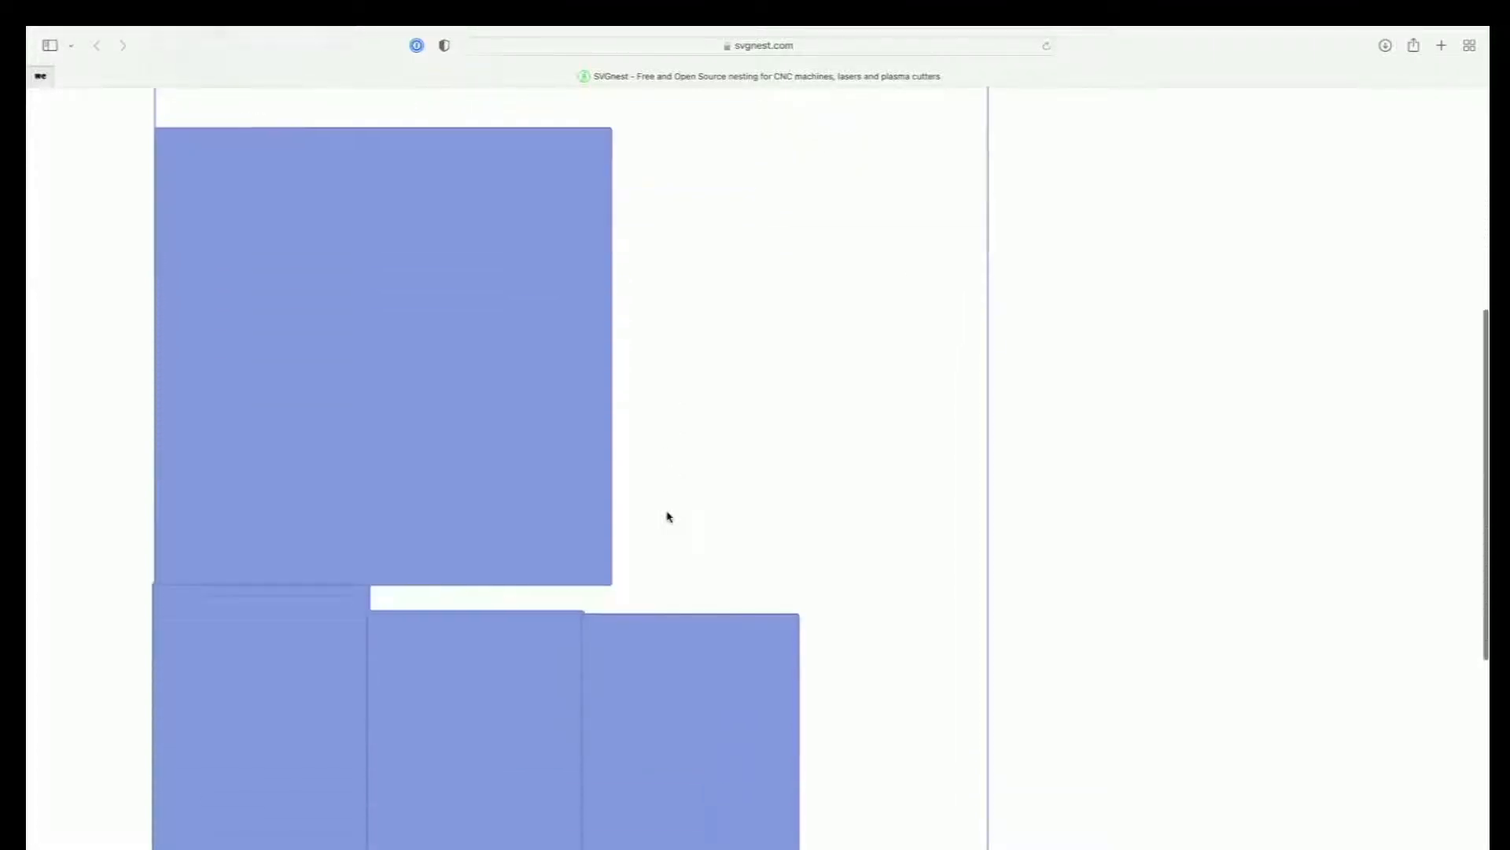
scroll(668, 516, "down", 2)
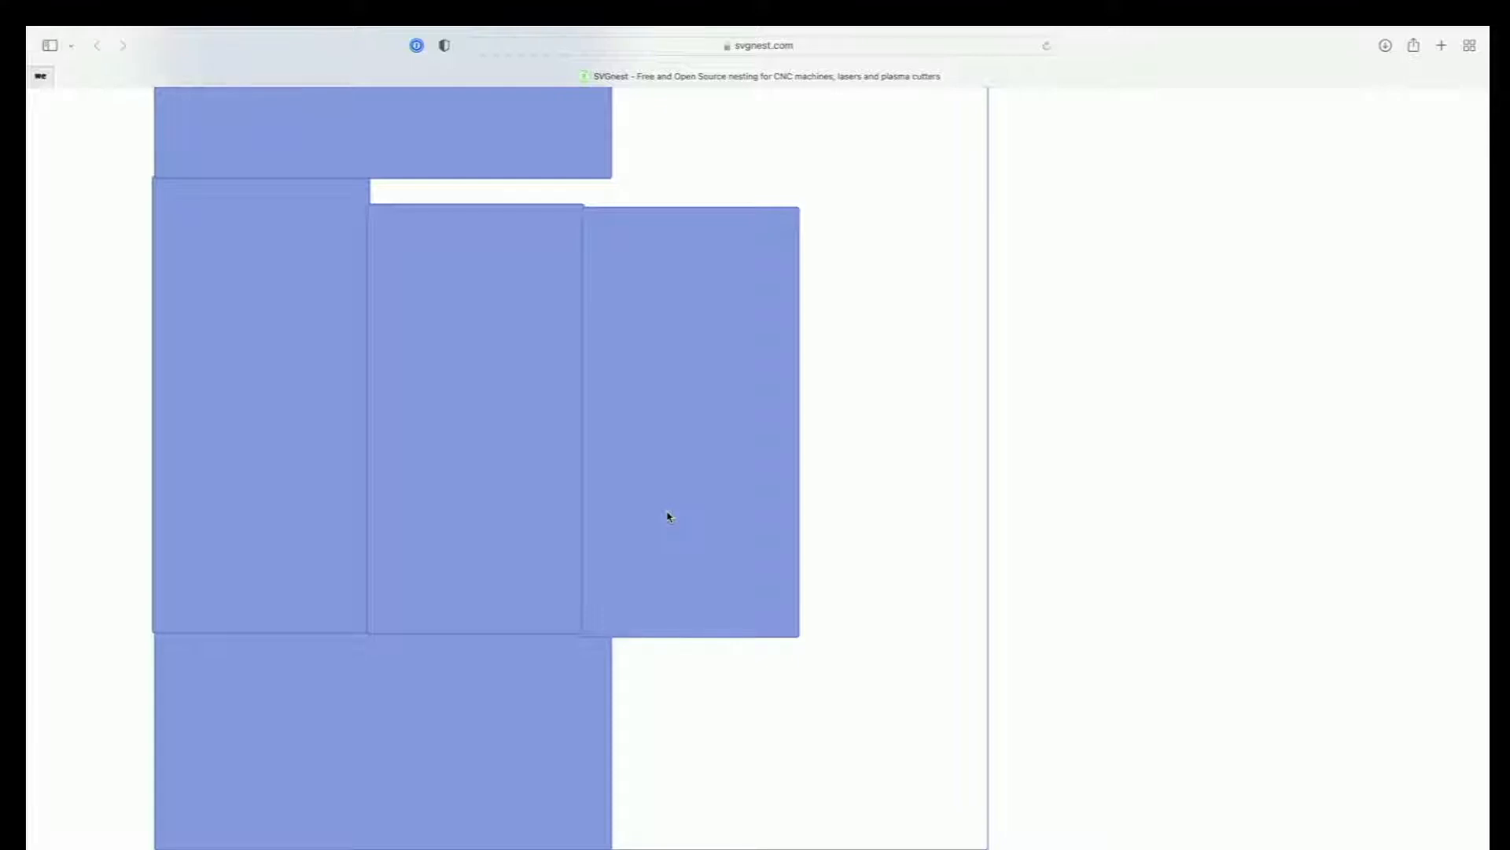
Step: Stop the nest, check the final panel layout, and download the result as an SVG
scroll(668, 516, "up", 2)
scroll(667, 516, "up", 8)
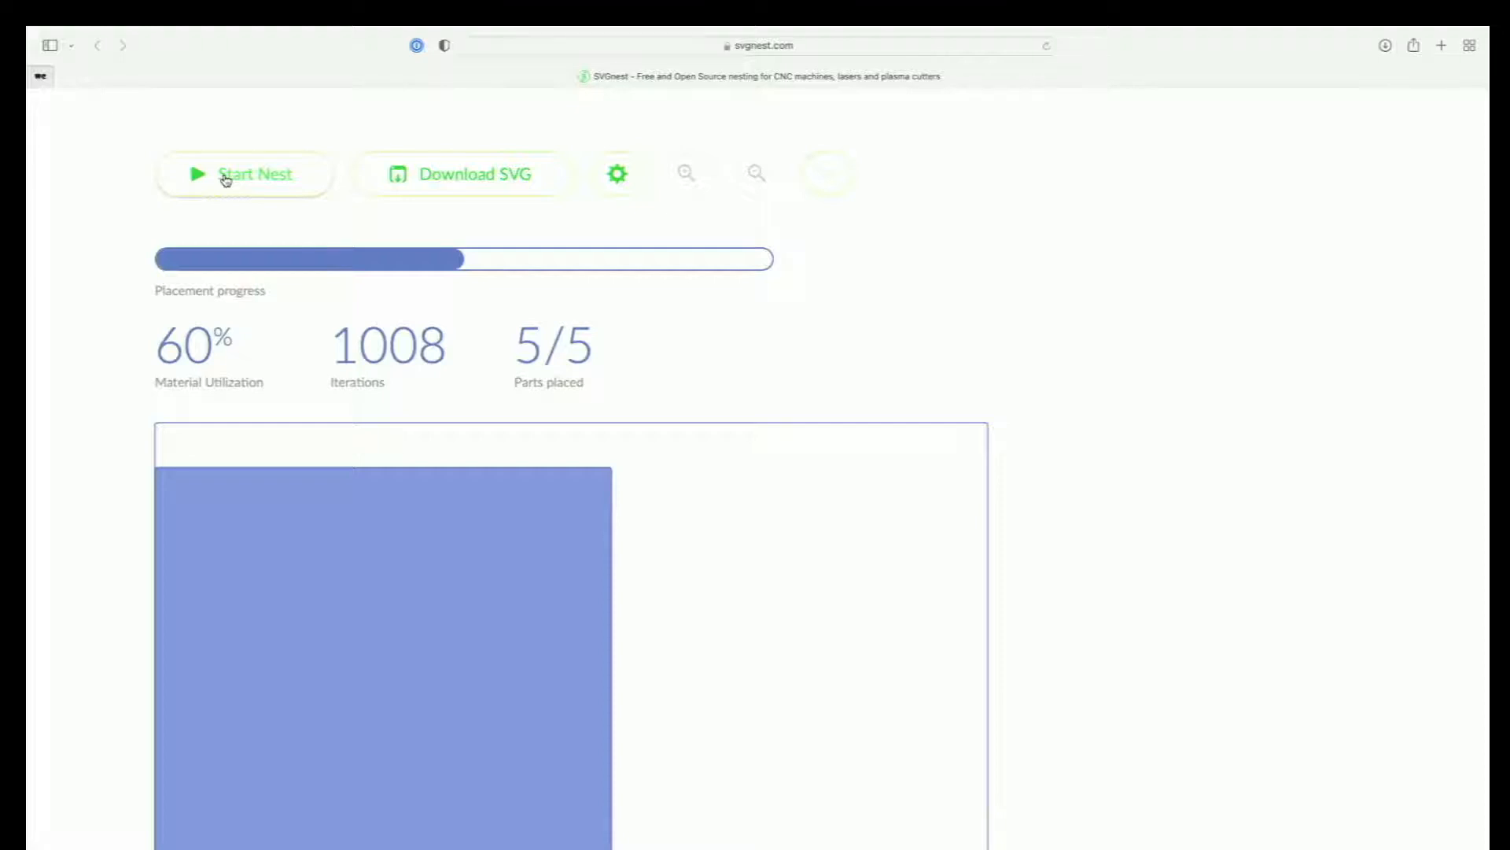
scroll(556, 398, "down", 8)
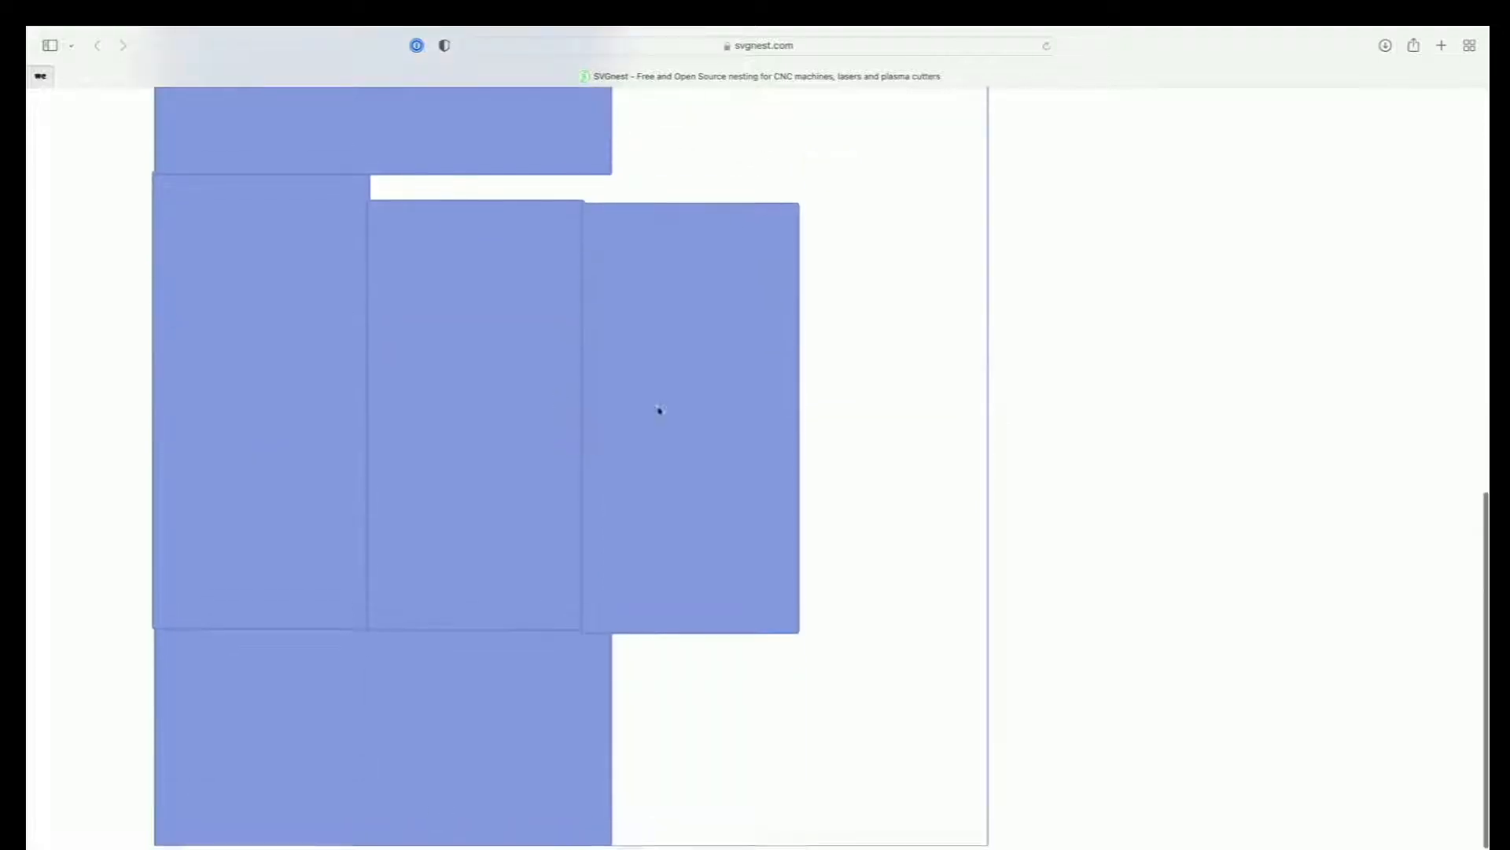
scroll(465, 669, "up", 2)
scroll(465, 651, "up", 6)
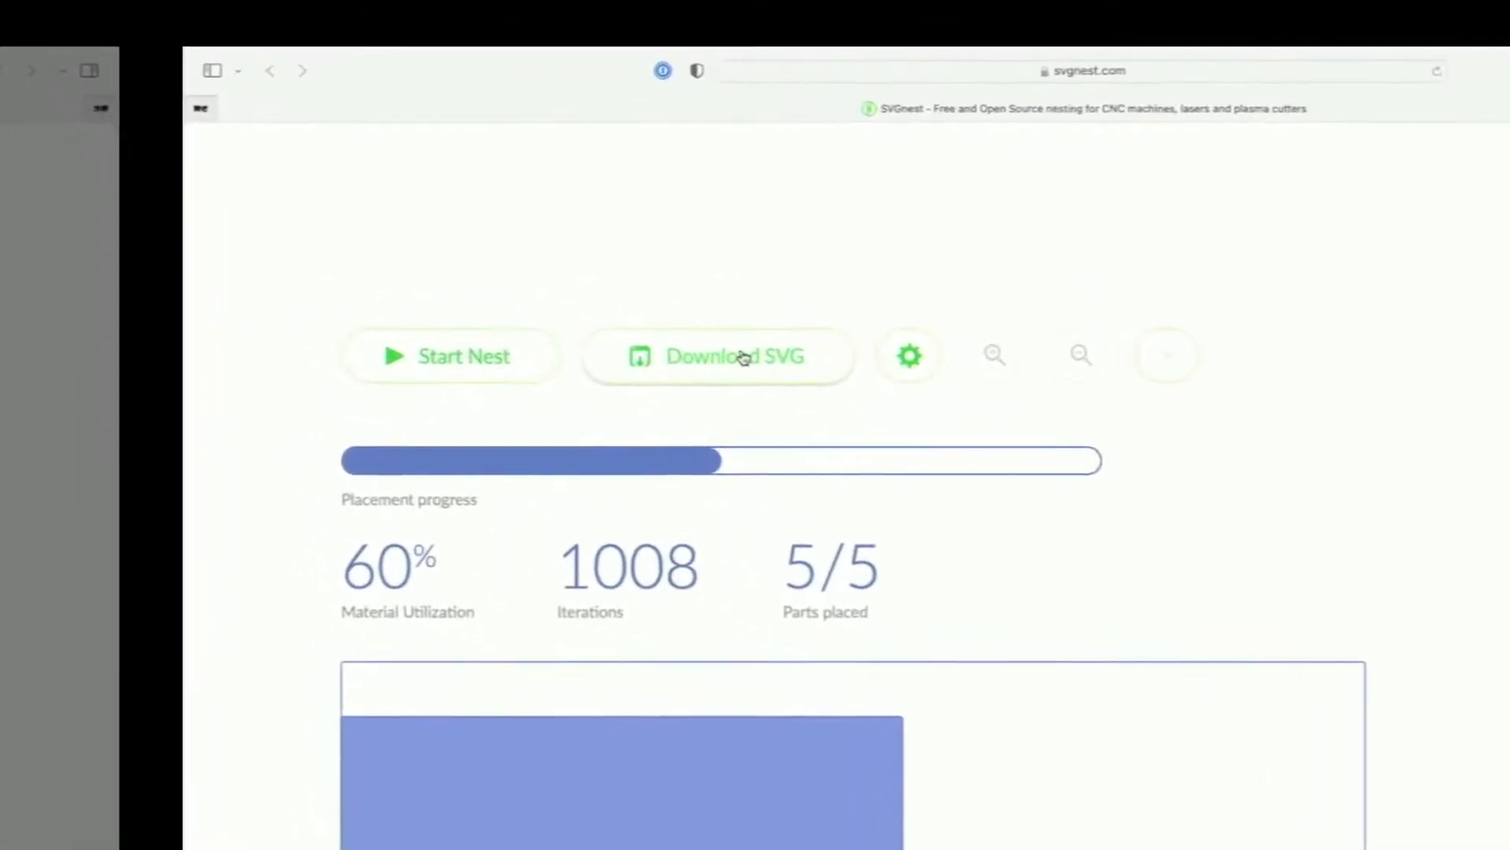
left_click(743, 357)
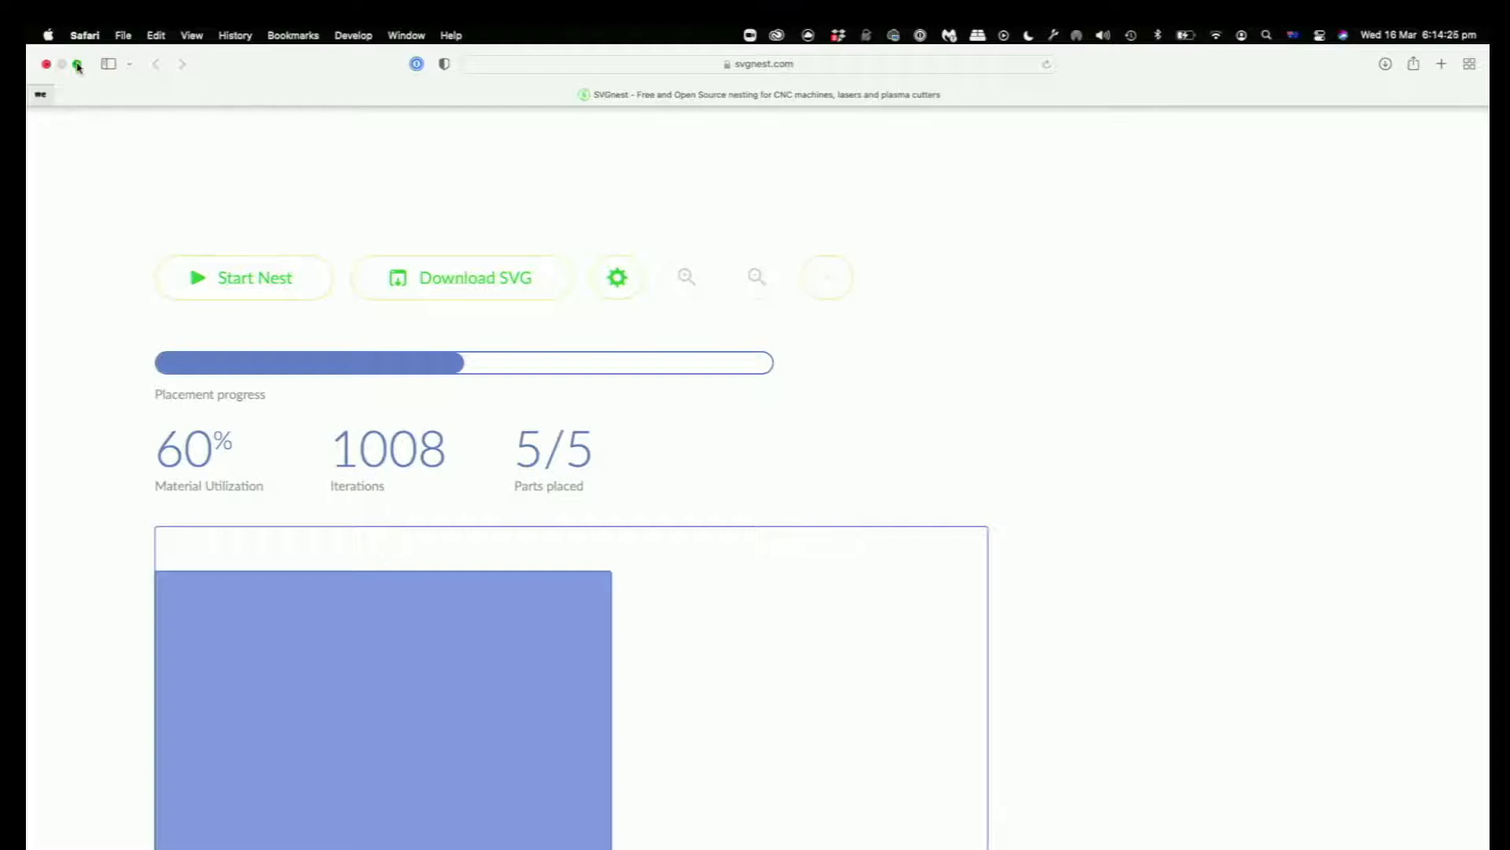
Step: Shrink the browser window, switch back to LightBurn, confirm that nesting is complete, and import SVGnest-output-3.svg from Downloads
left_click(77, 66)
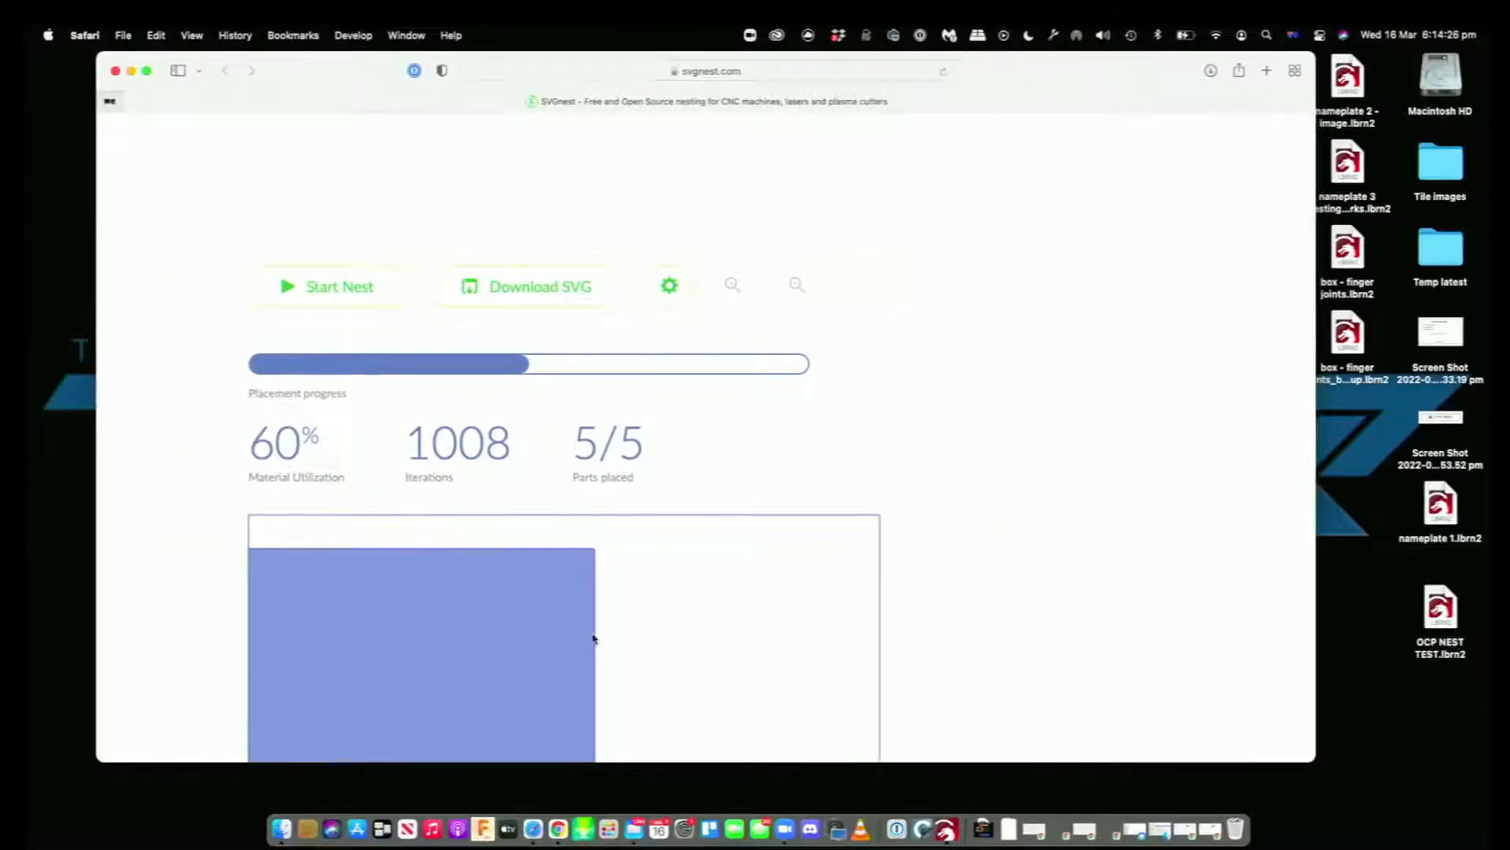
left_click(925, 832)
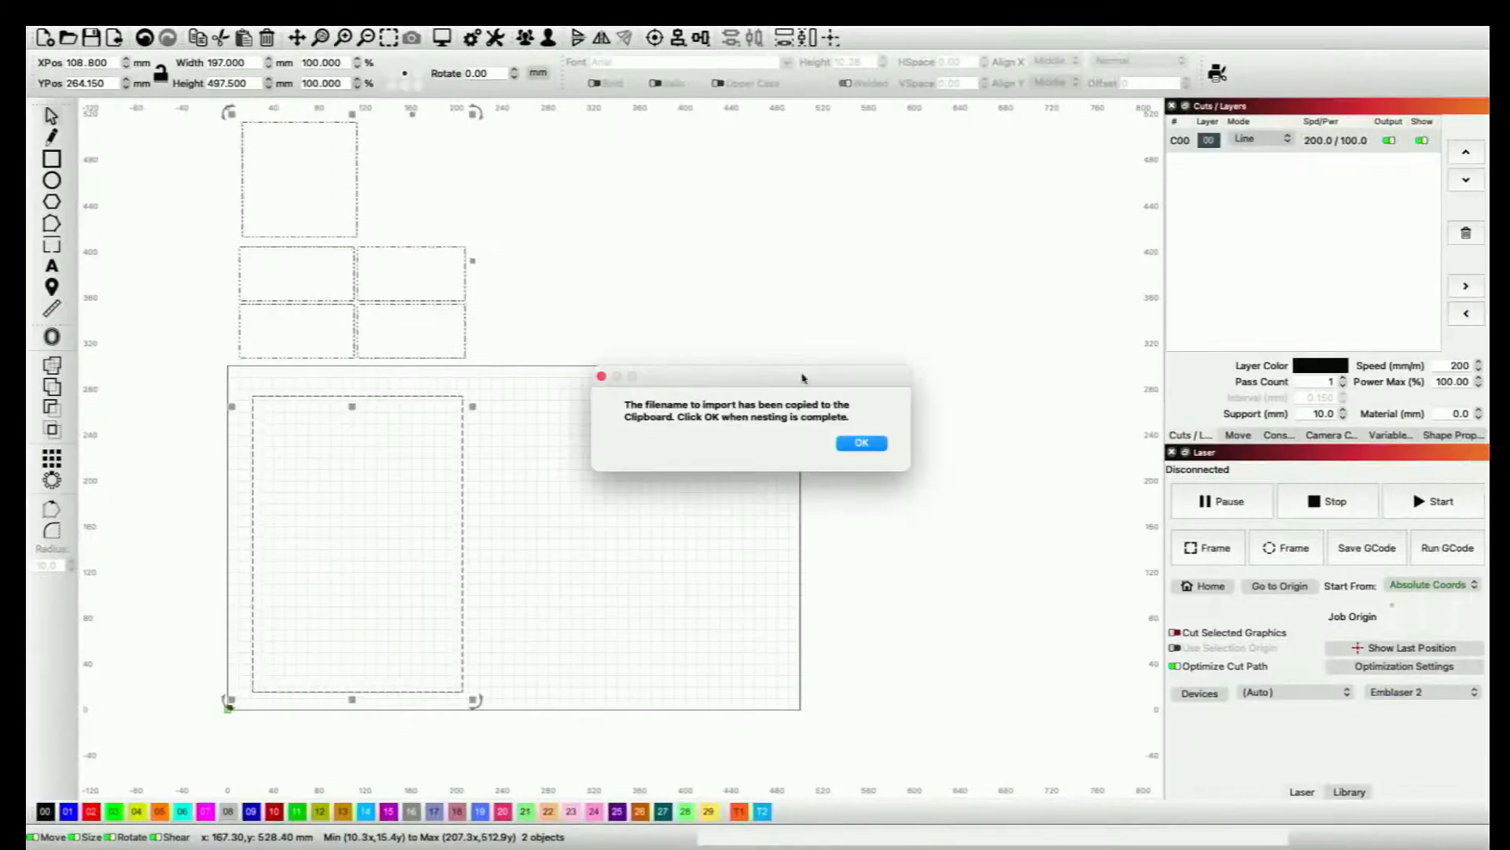
left_click(859, 448)
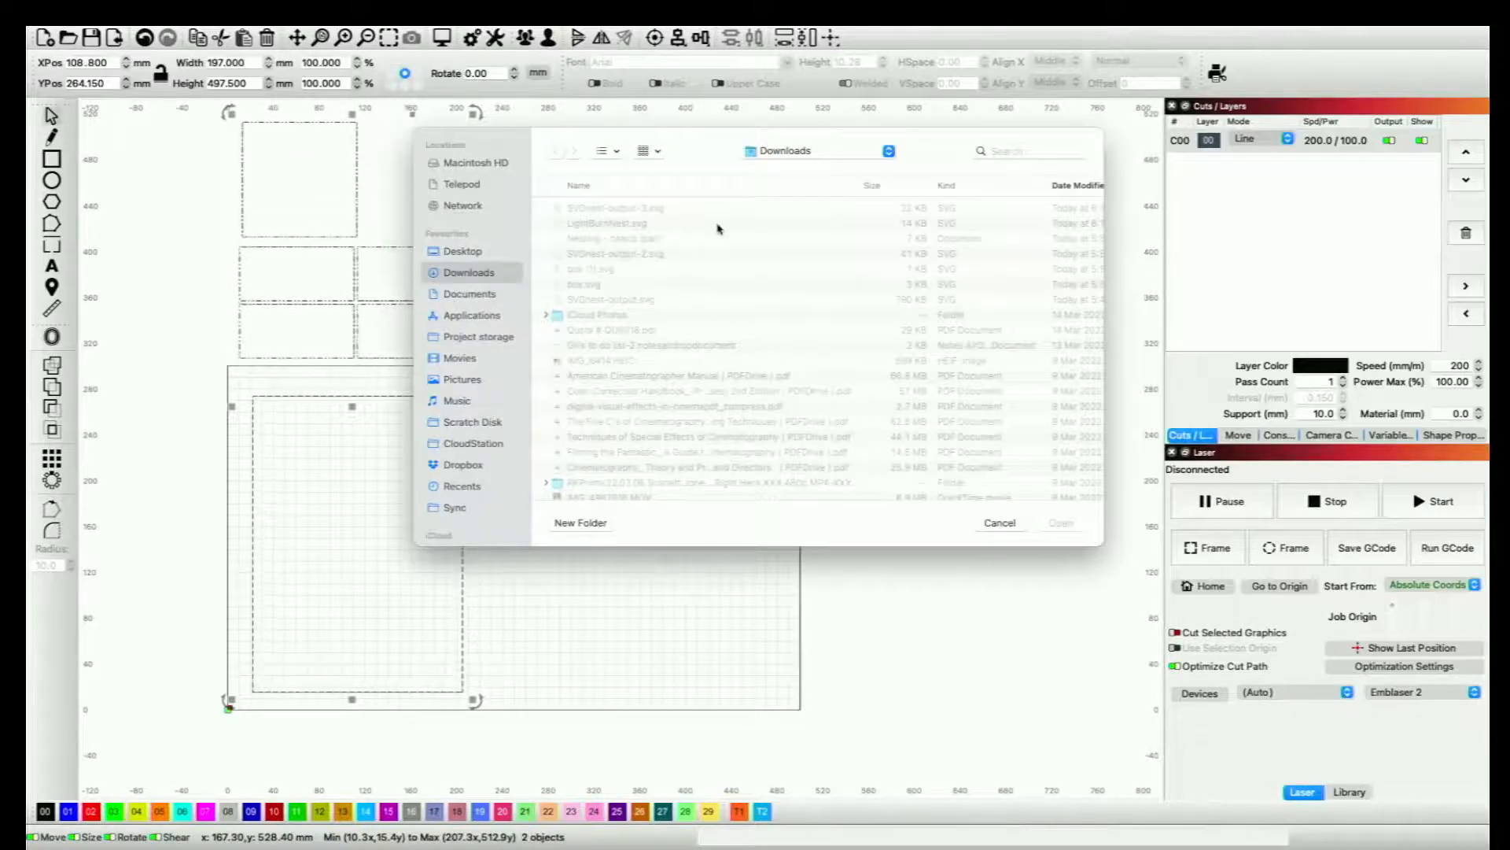
left_click(666, 209)
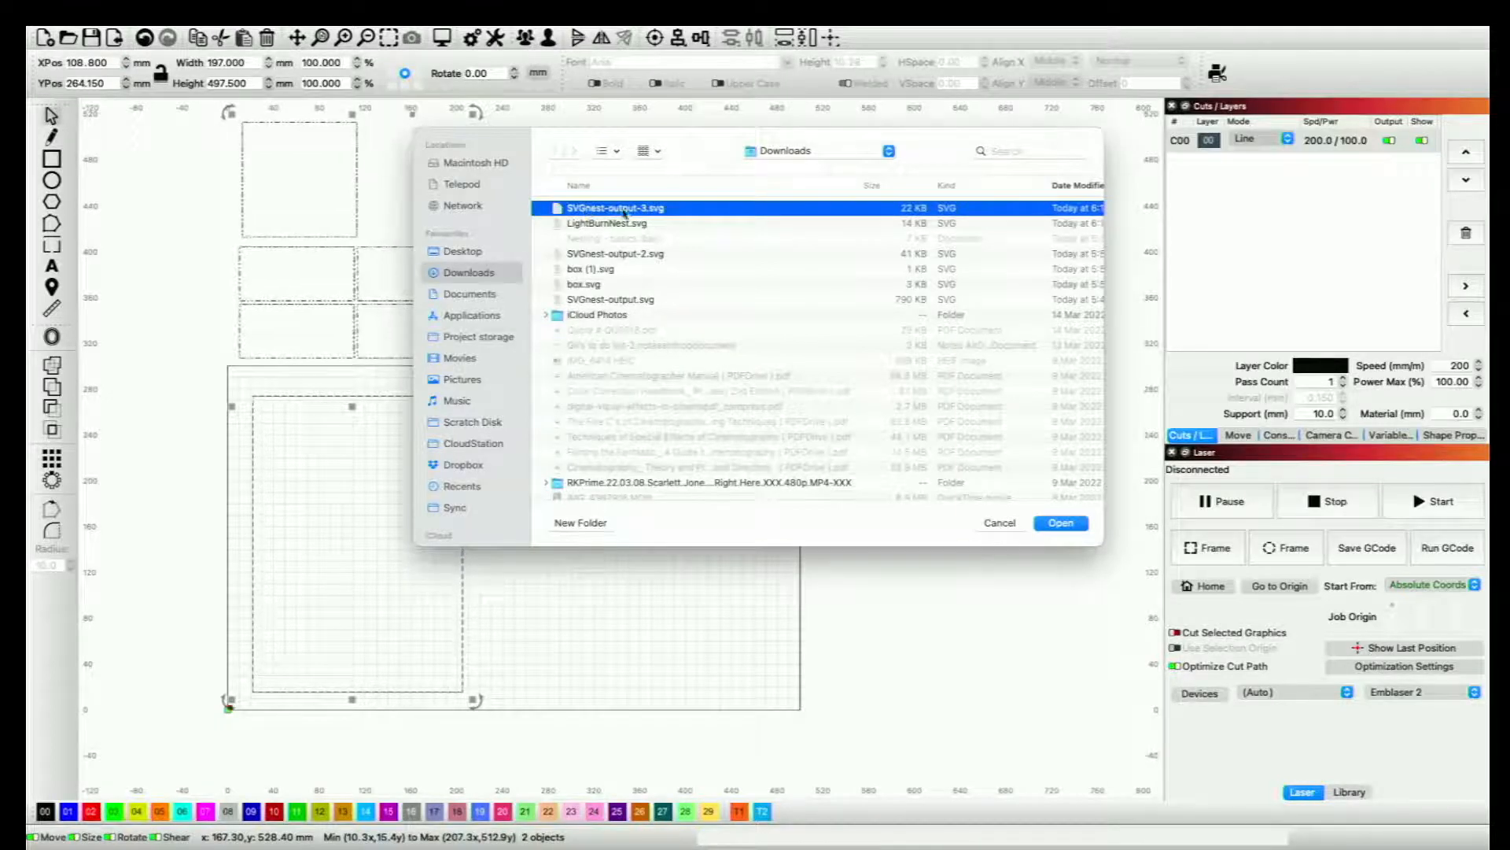
double_click(634, 210)
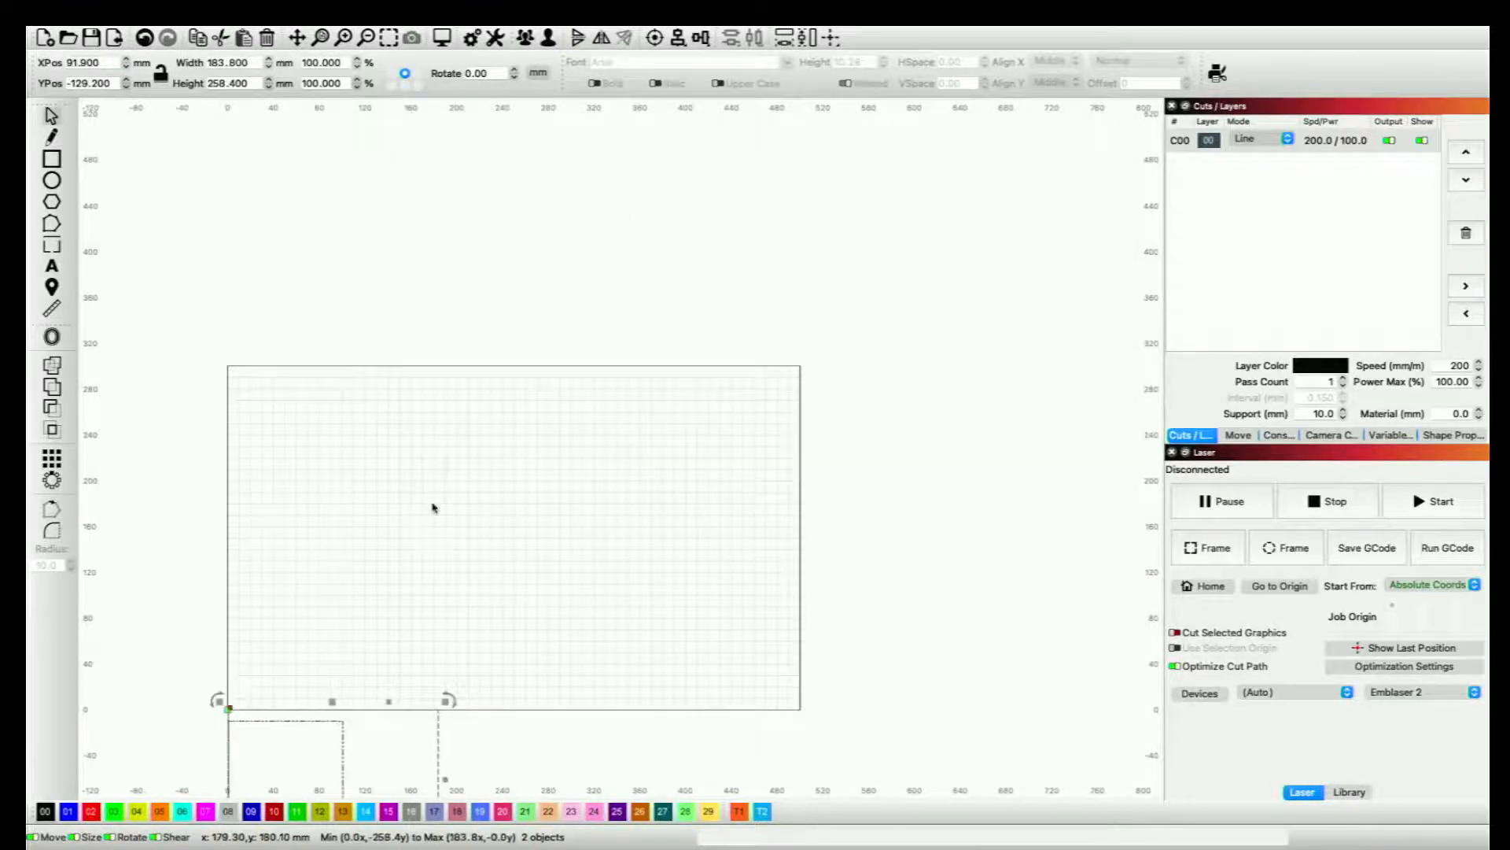
Step: Move the imported nested panels and their material rectangle from below the work area onto it
scroll(432, 506, "down", 5)
scroll(421, 613, "up", 3)
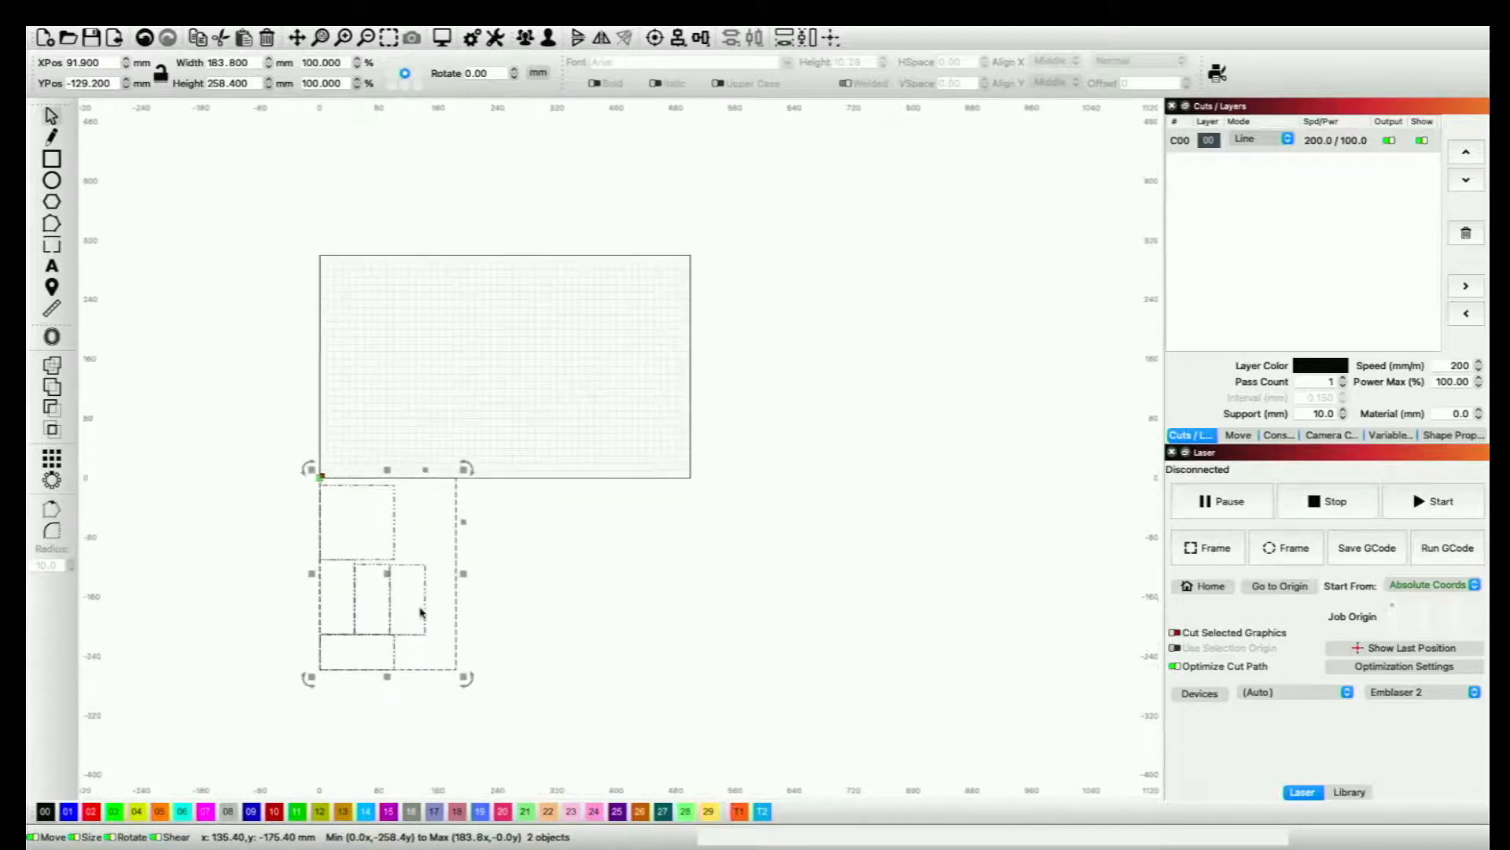
left_click_drag(388, 573, 395, 378)
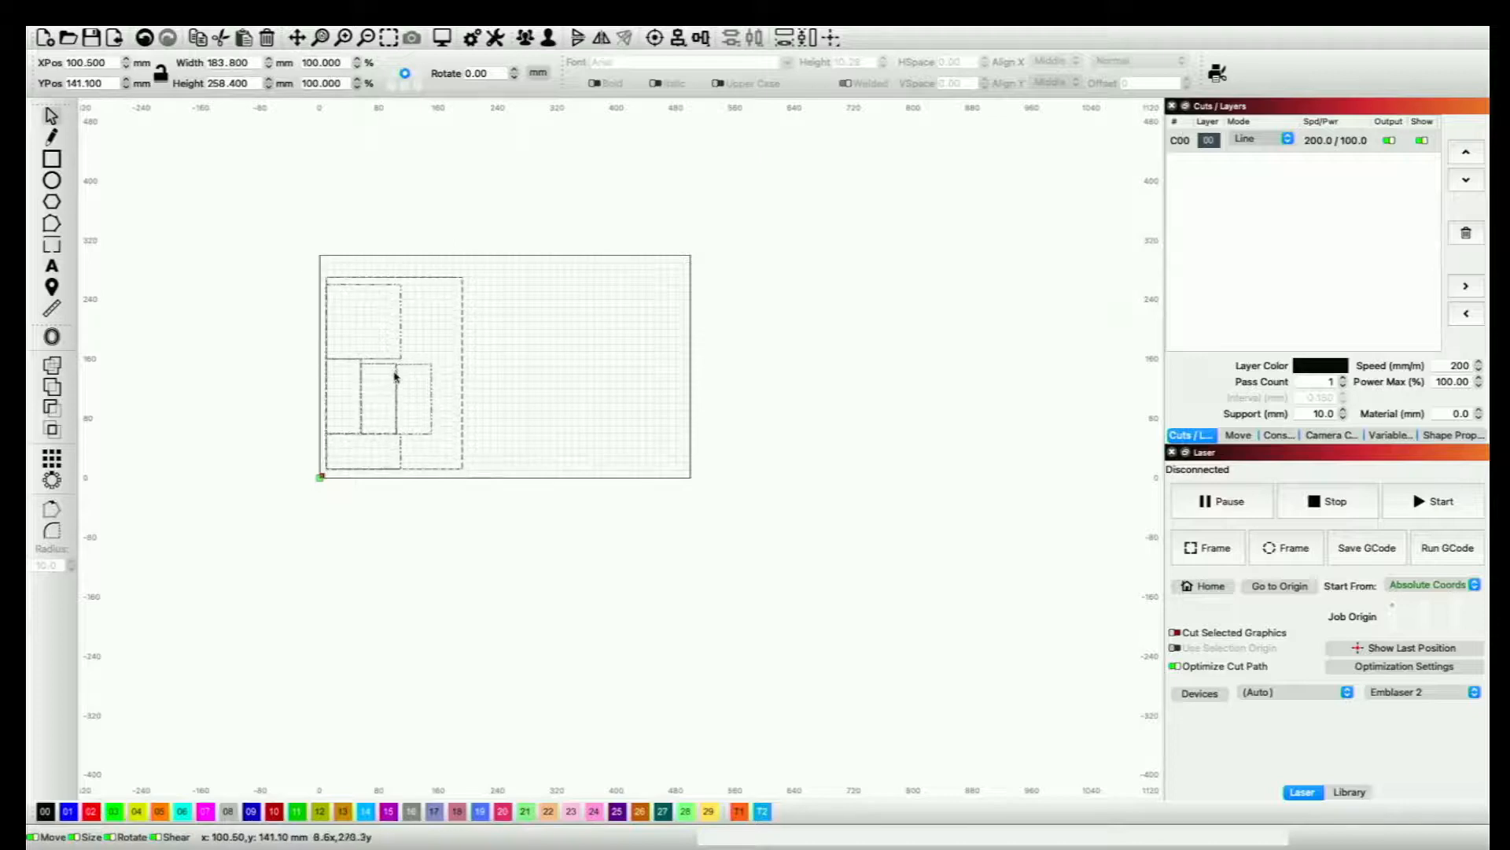
left_click(439, 410)
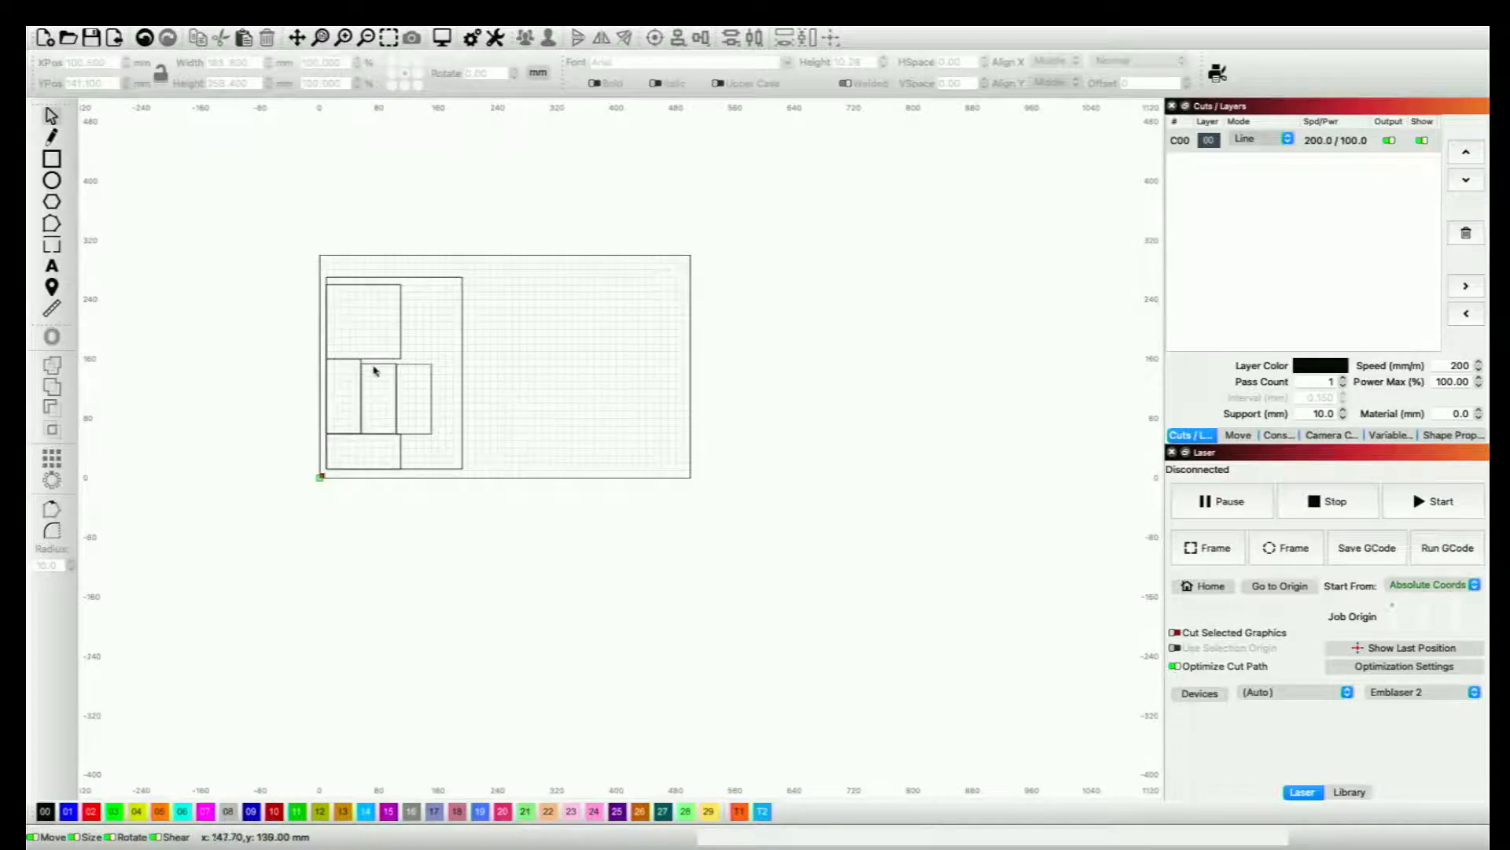
Step: Move the whole nested layout into the work area's origin corner and delete the material rectangle around the panels
scroll(375, 370, "up", 5)
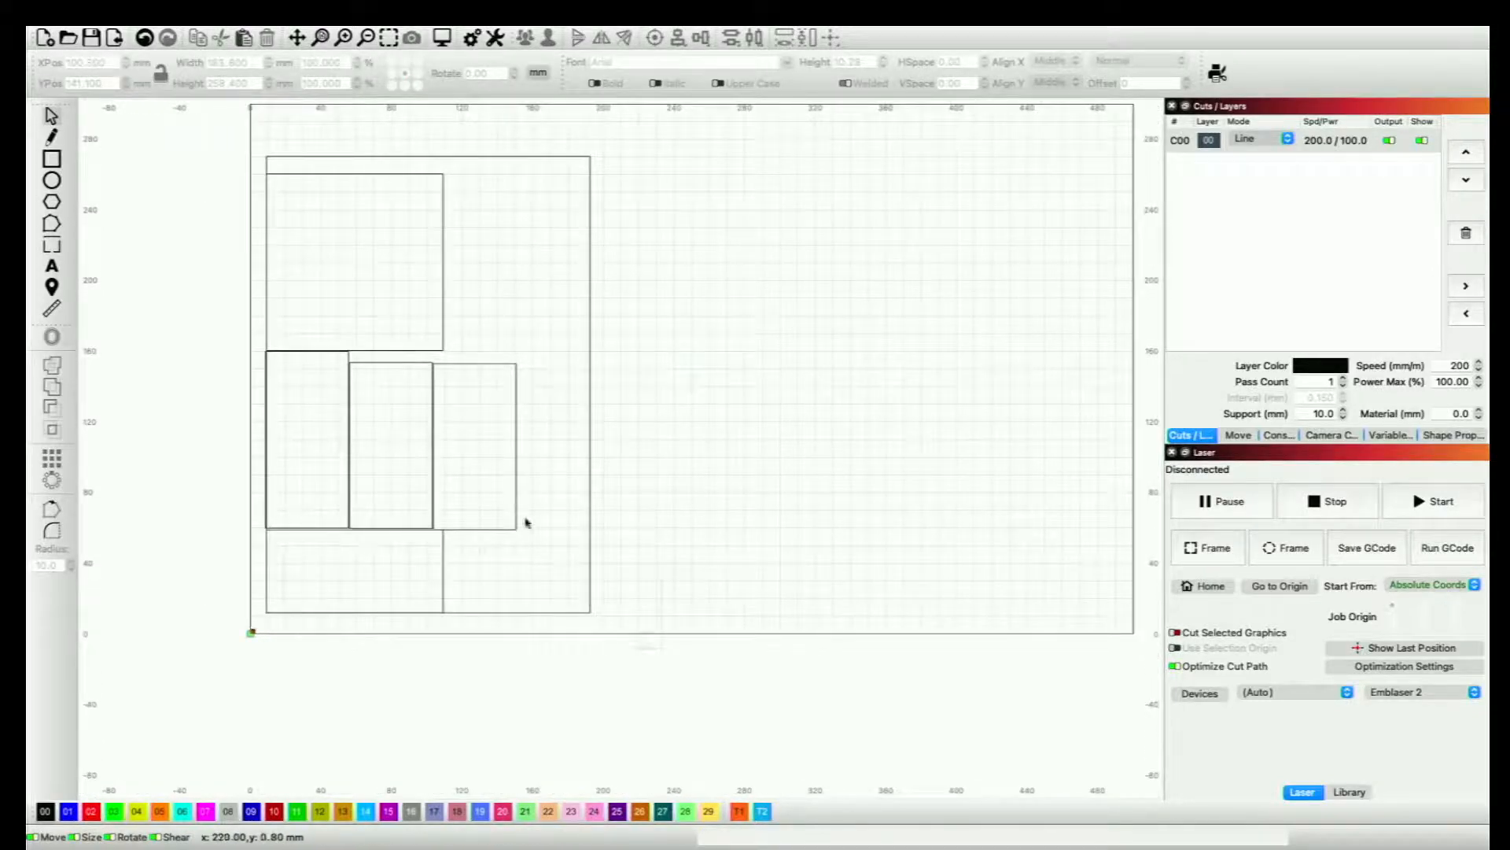
left_click_drag(661, 646, 223, 128)
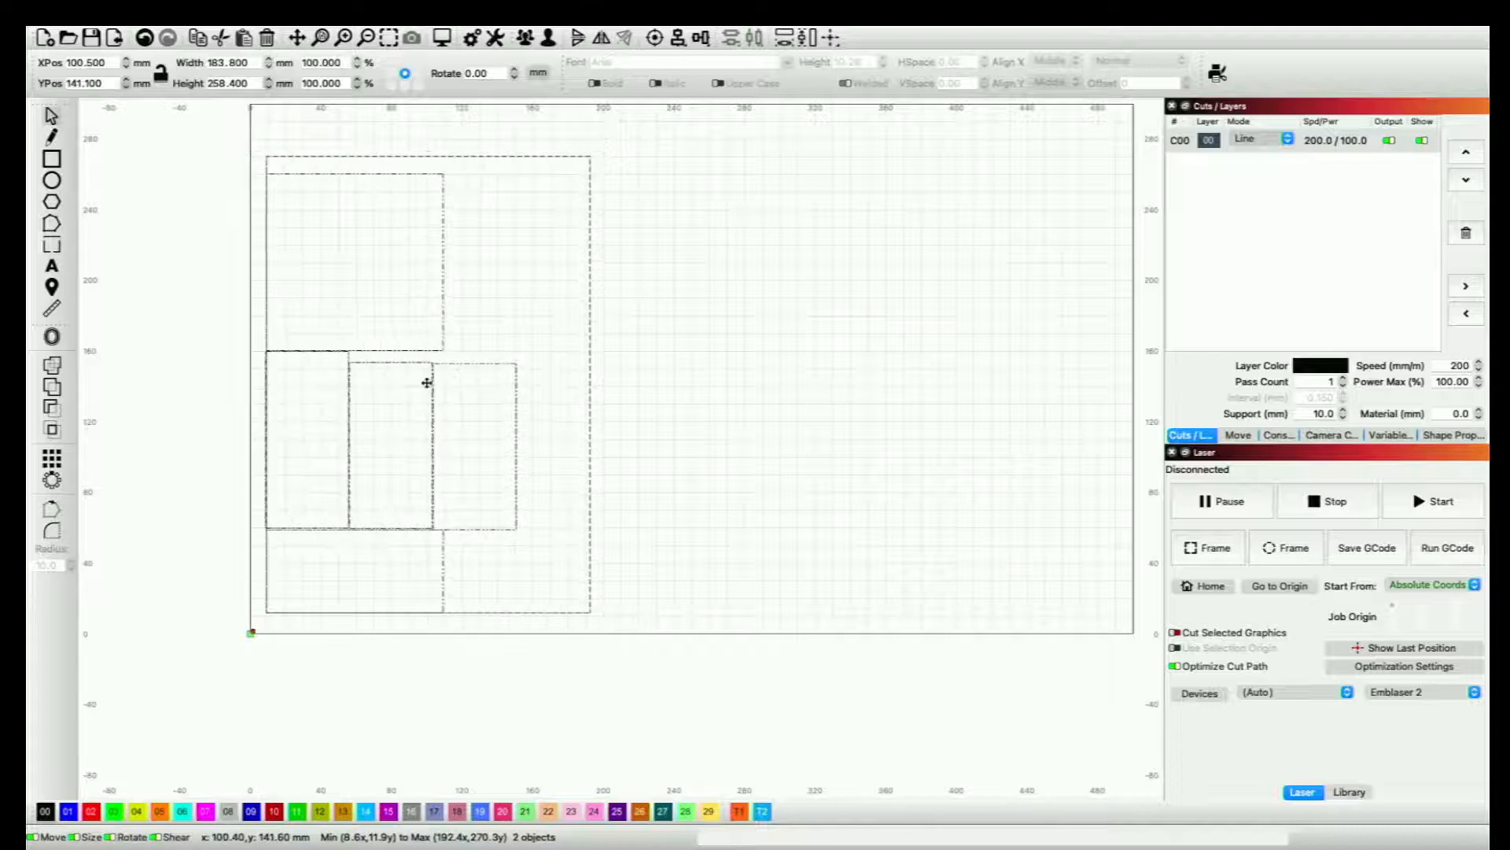
left_click_drag(426, 382, 415, 408)
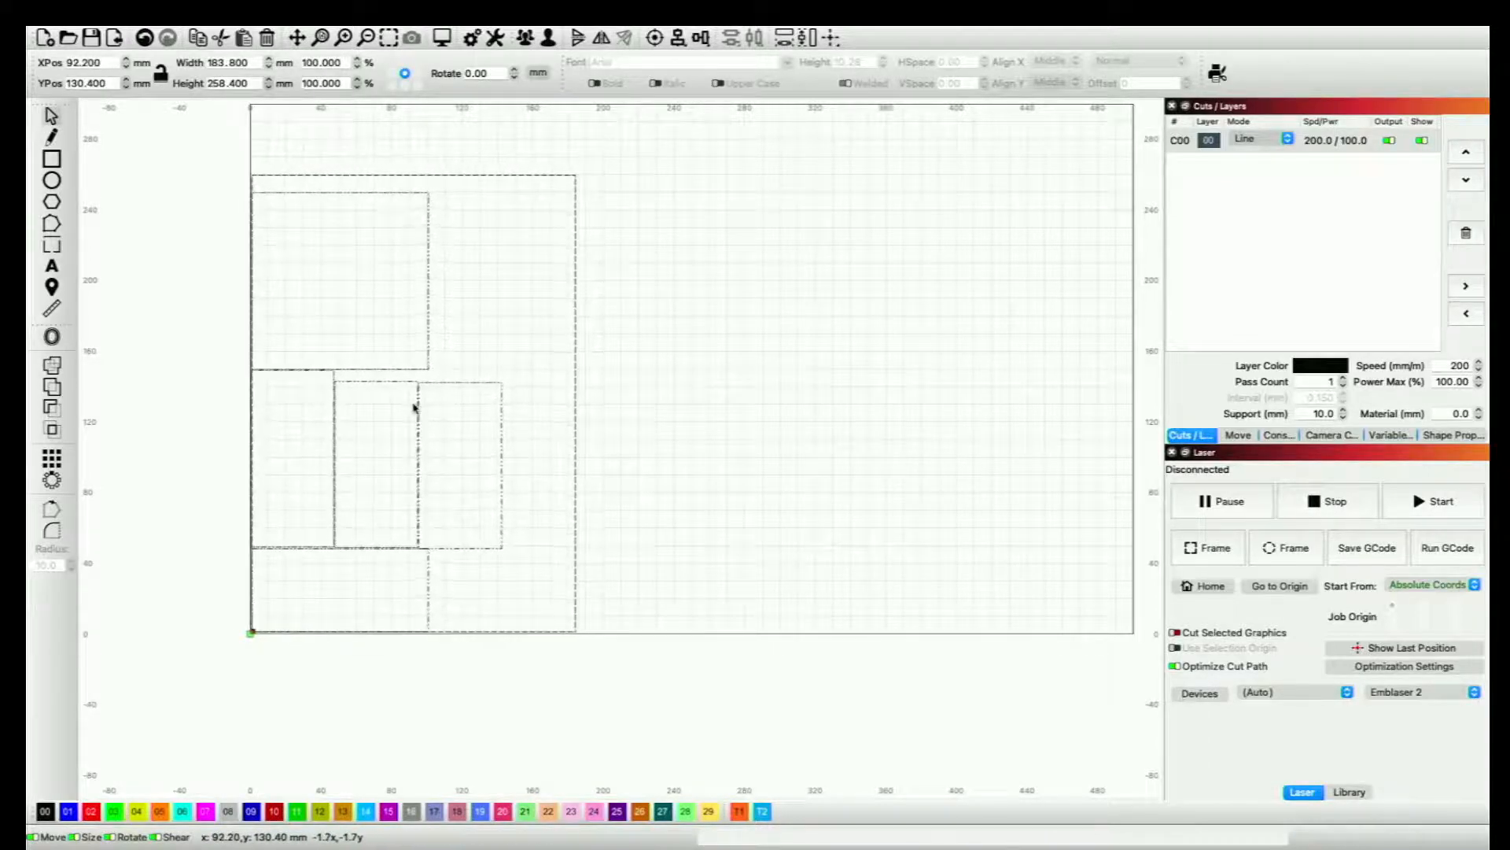
left_click(636, 384)
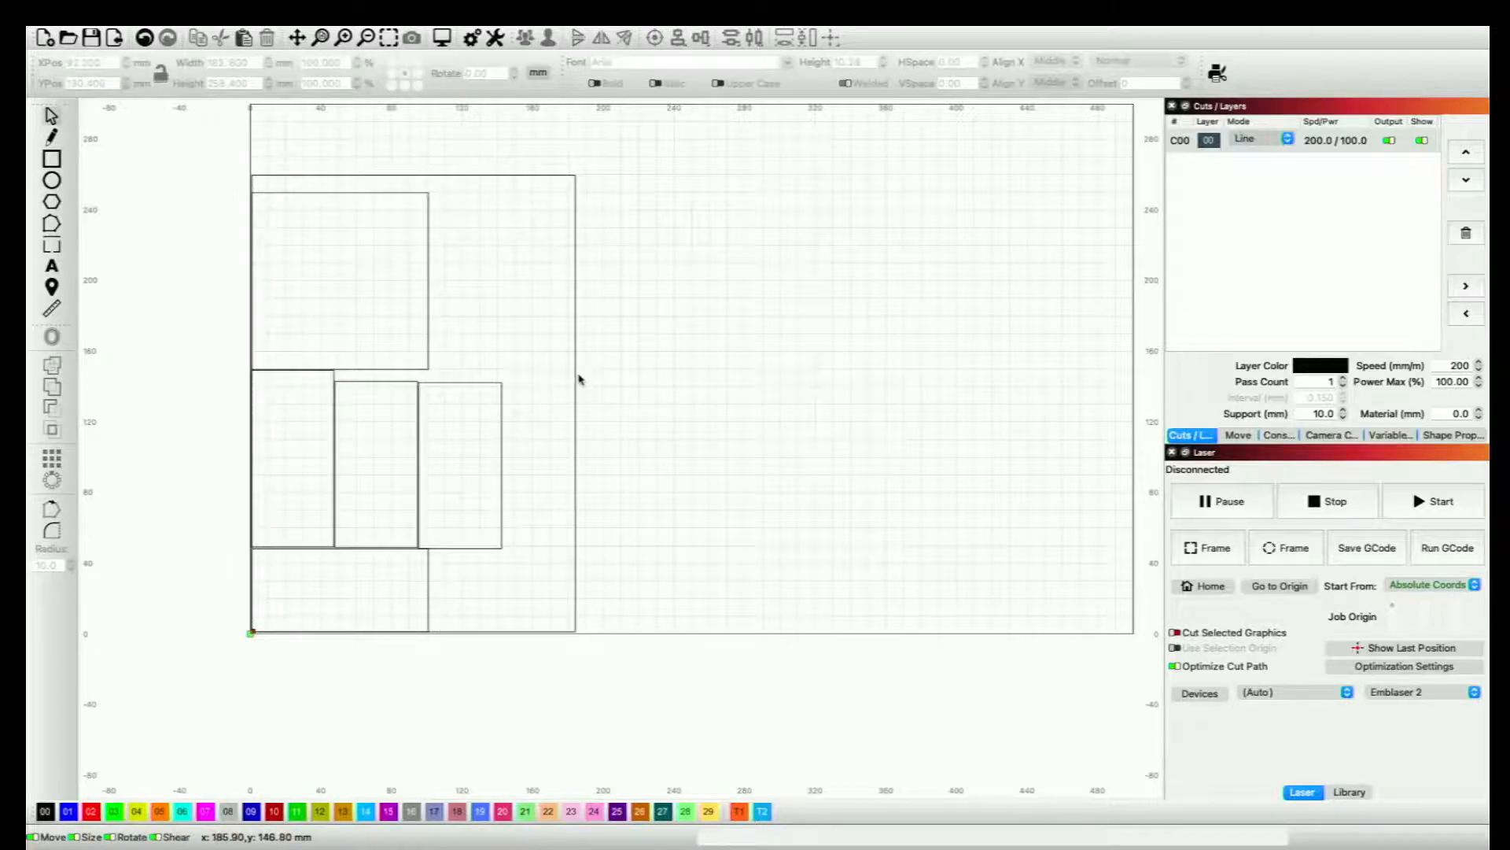
left_click(579, 379)
key("Delete")
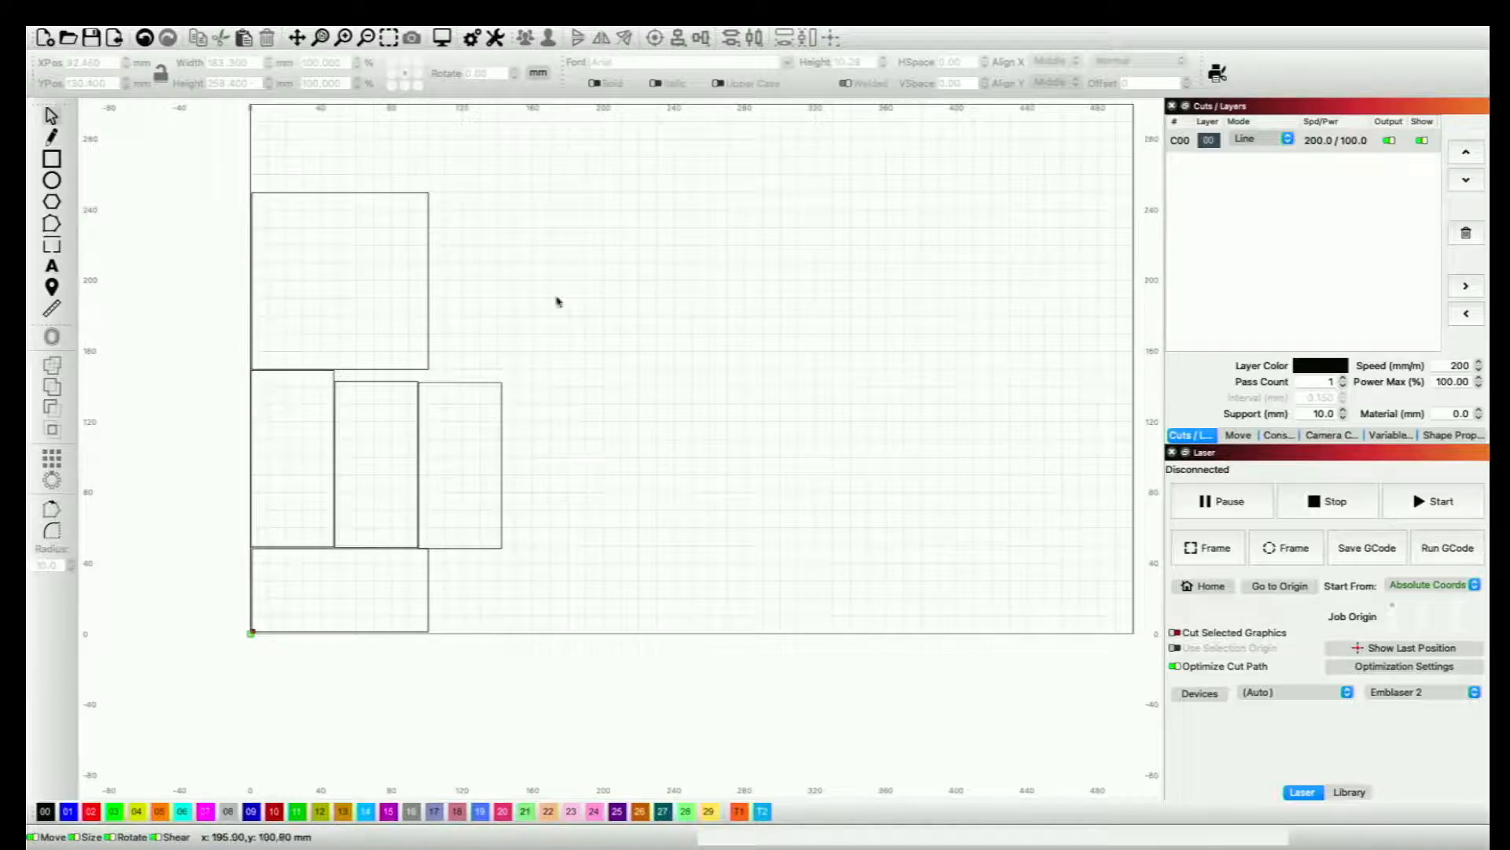
Step: Preview the laser cut of the nested panels, close the preview, and fit the work area in view
left_click(439, 49)
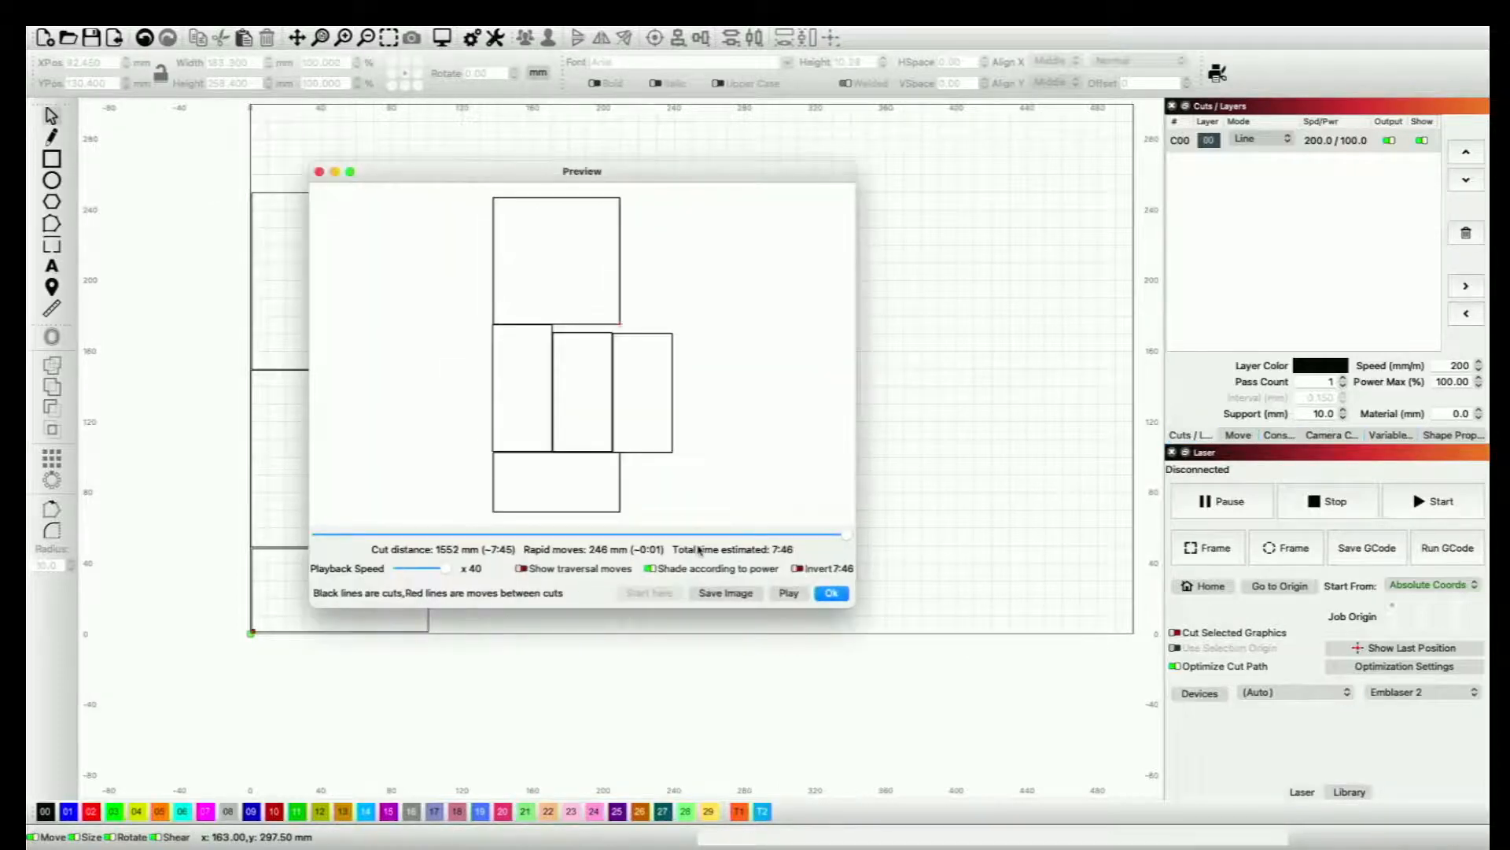
mouse_move(852, 533)
left_mouse_down()
mouse_move(480, 535)
mouse_move(394, 564)
mouse_move(472, 534)
mouse_move(874, 534)
left_mouse_up()
left_click(833, 593)
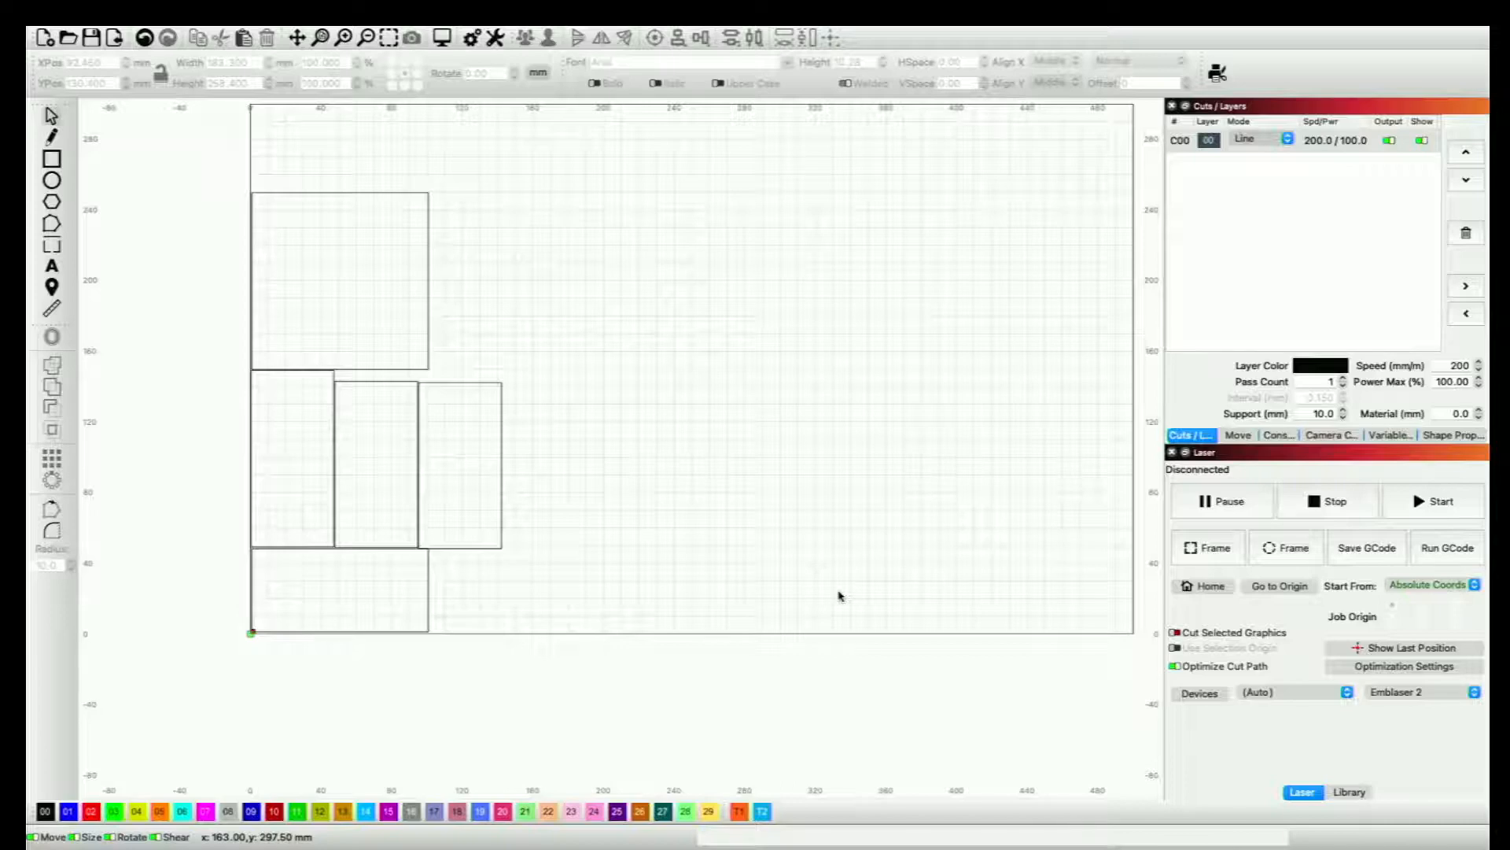
scroll(839, 596, "down", 2)
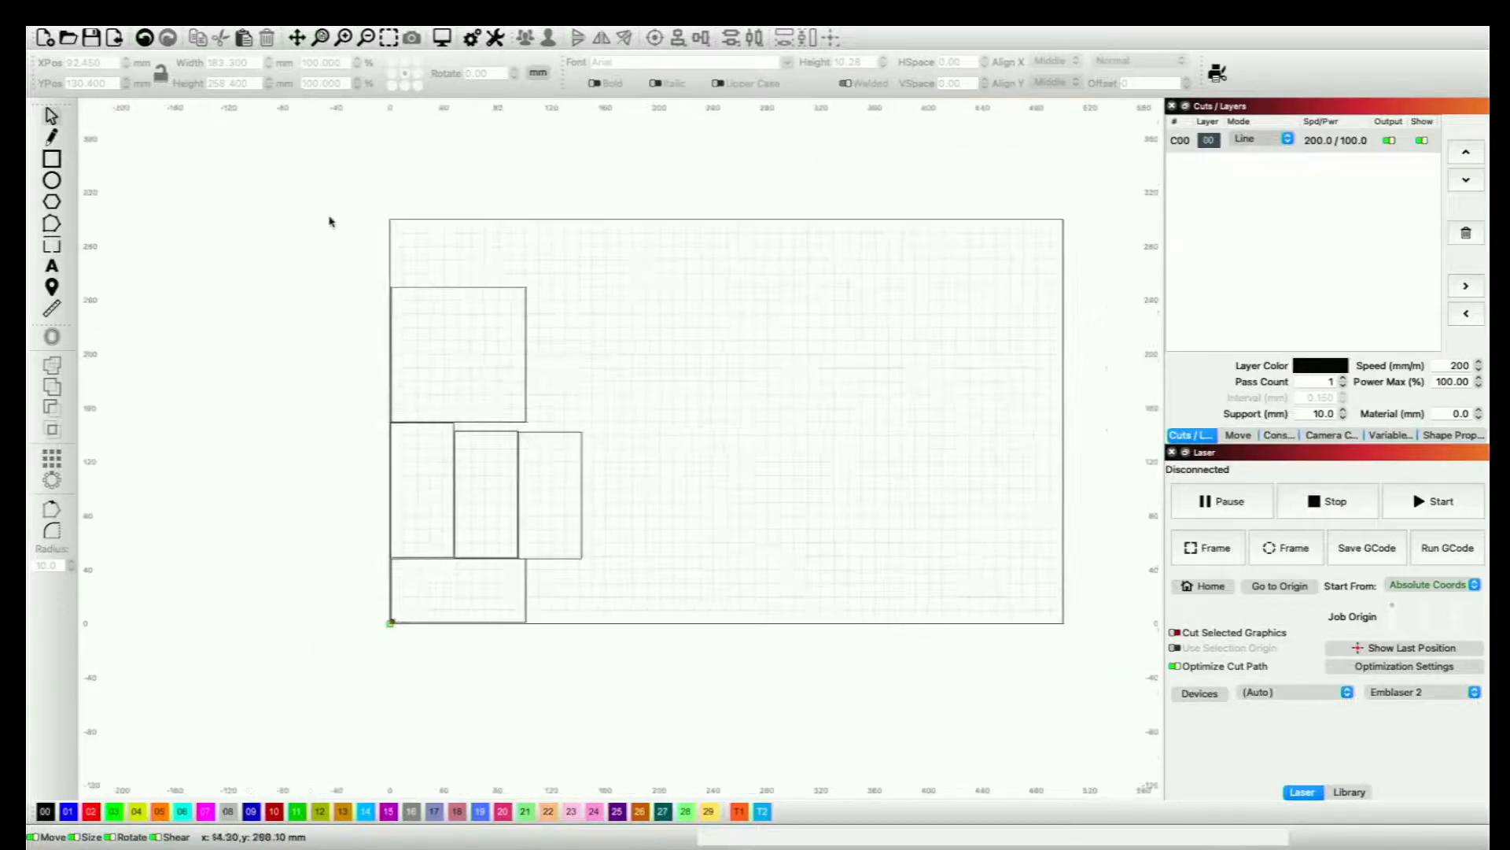
left_click(321, 38)
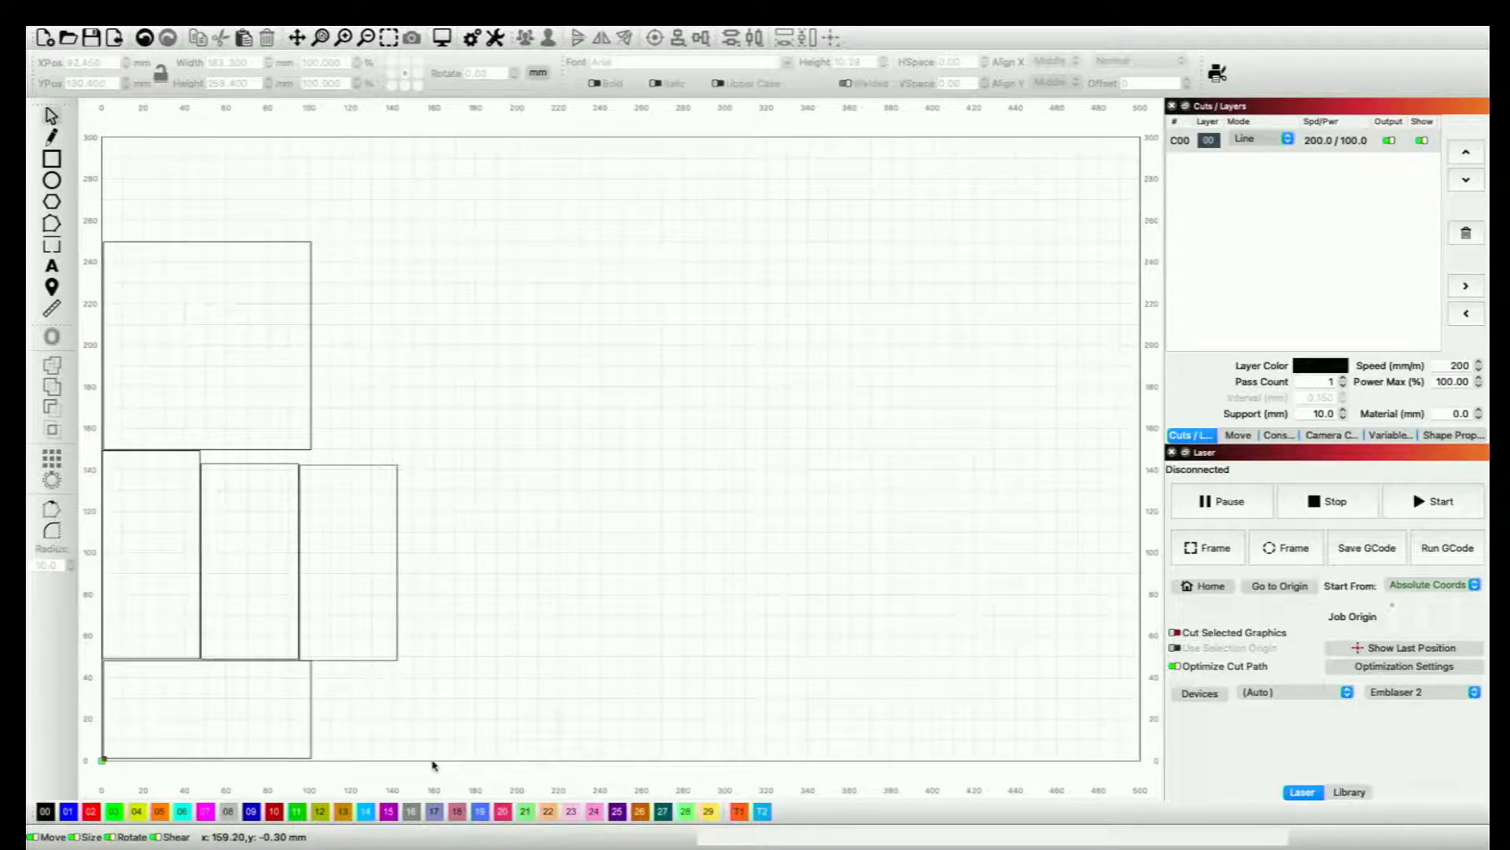
Step: Clear the nested panels from the workspace and add the finger-joint box graphic from the Nesting - basics art library
key("ctrl+n")
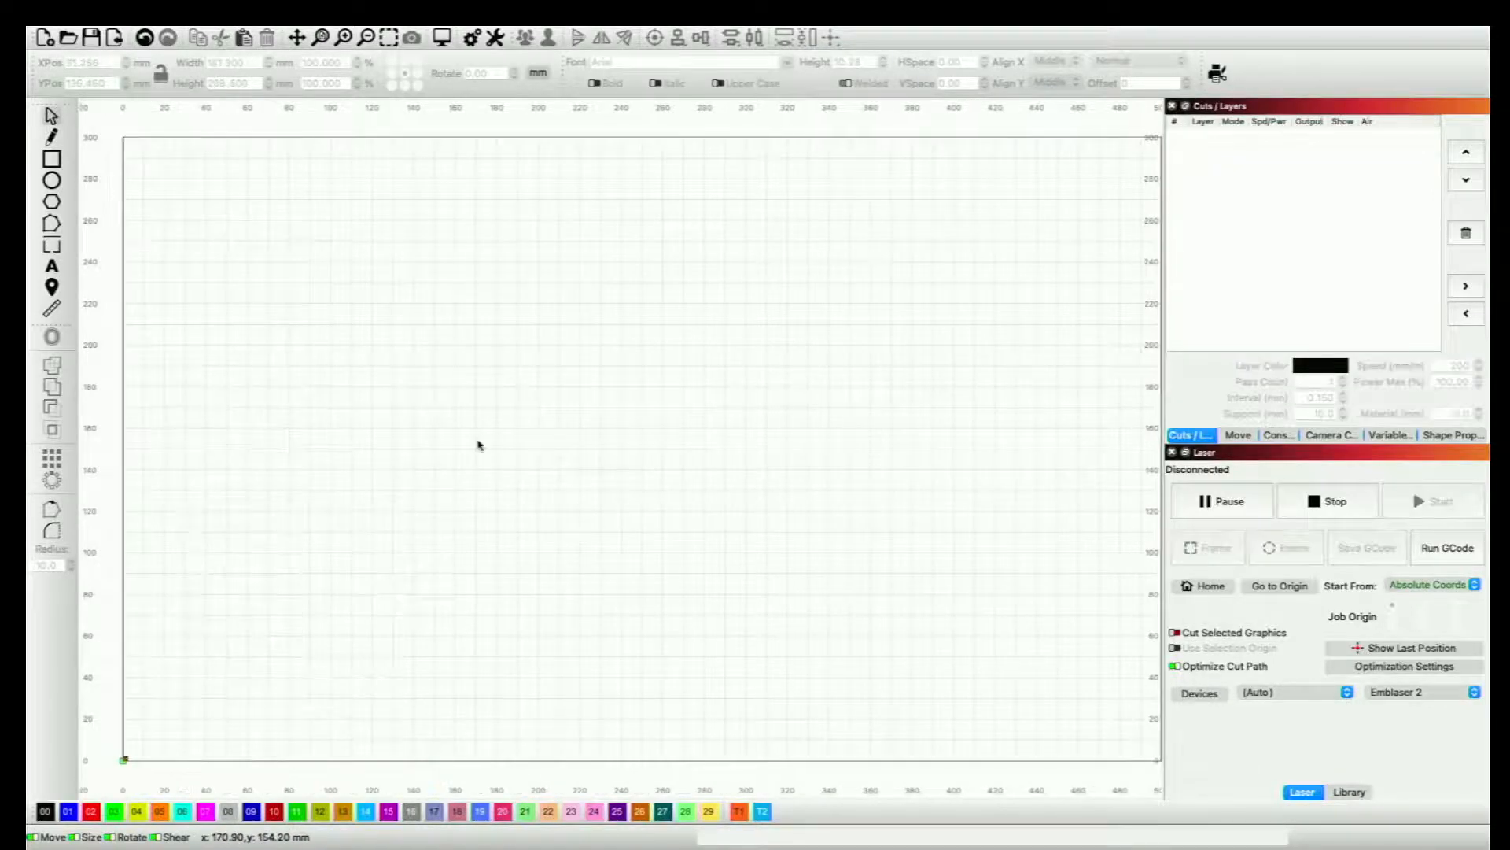
mouse_move(452, 31)
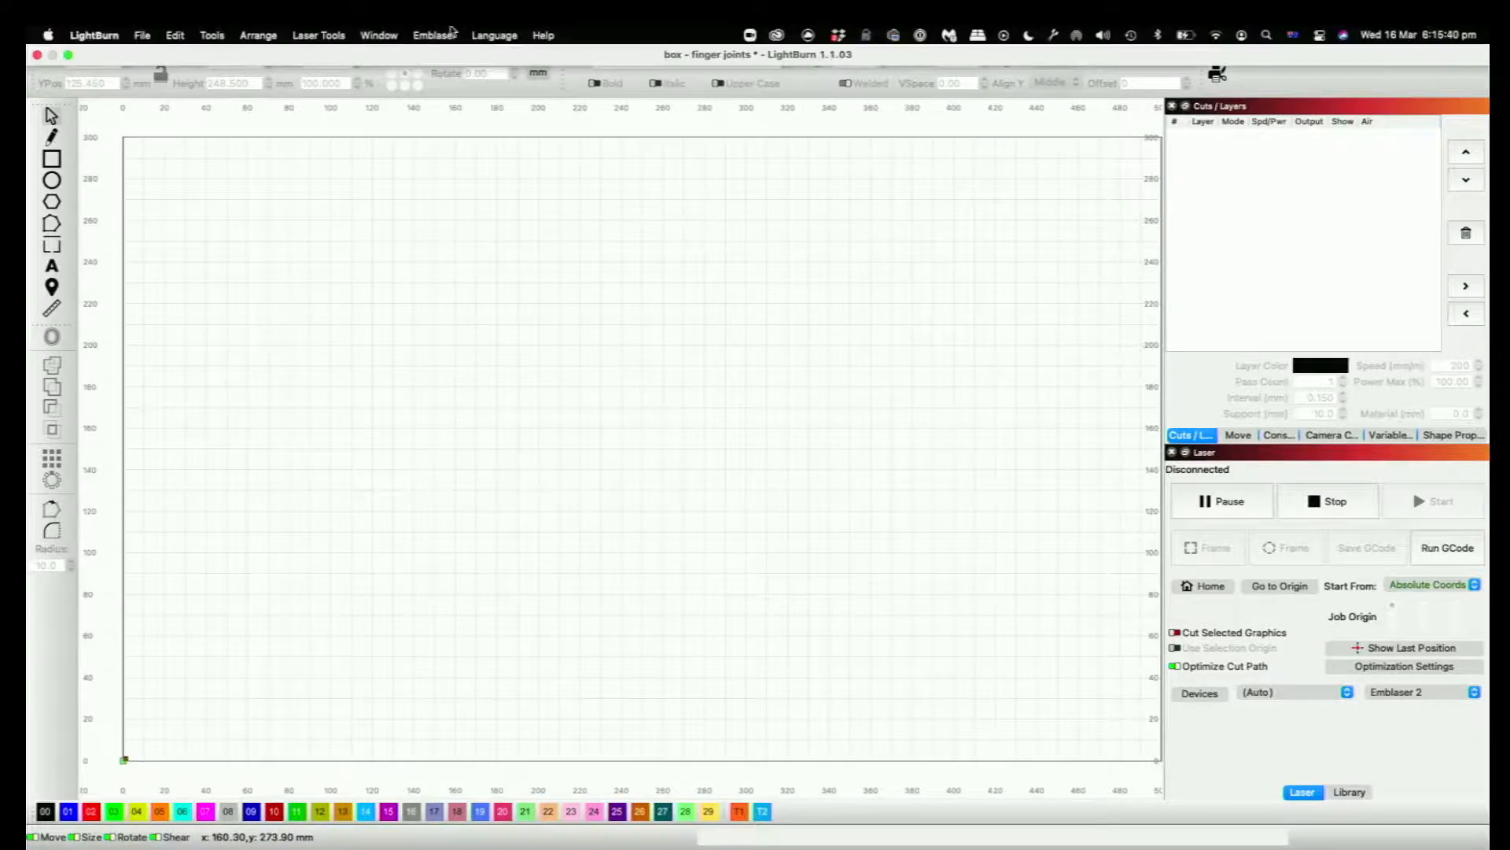
left_click(379, 35)
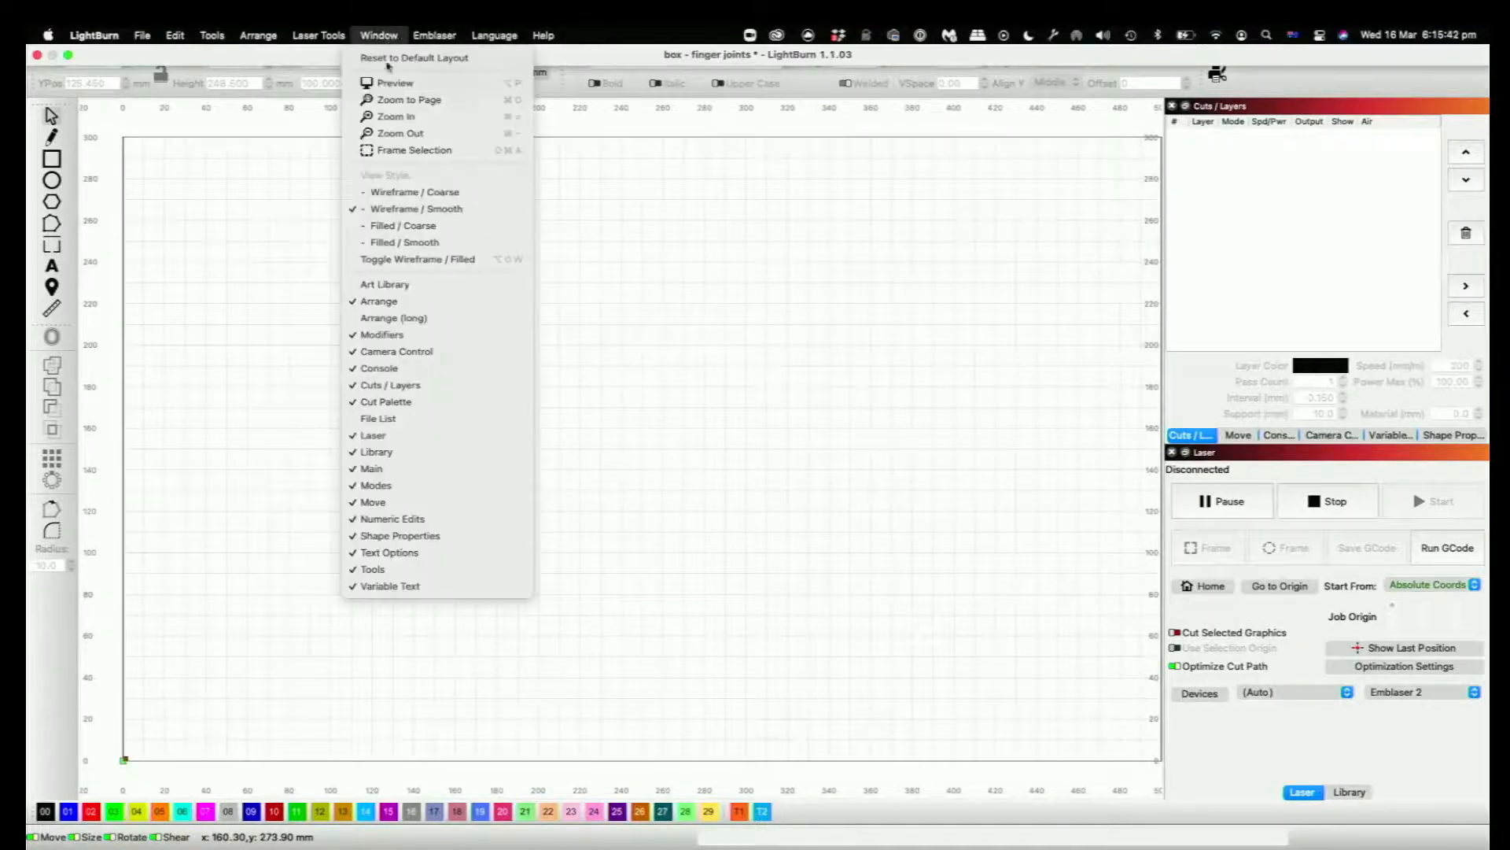
left_click(472, 284)
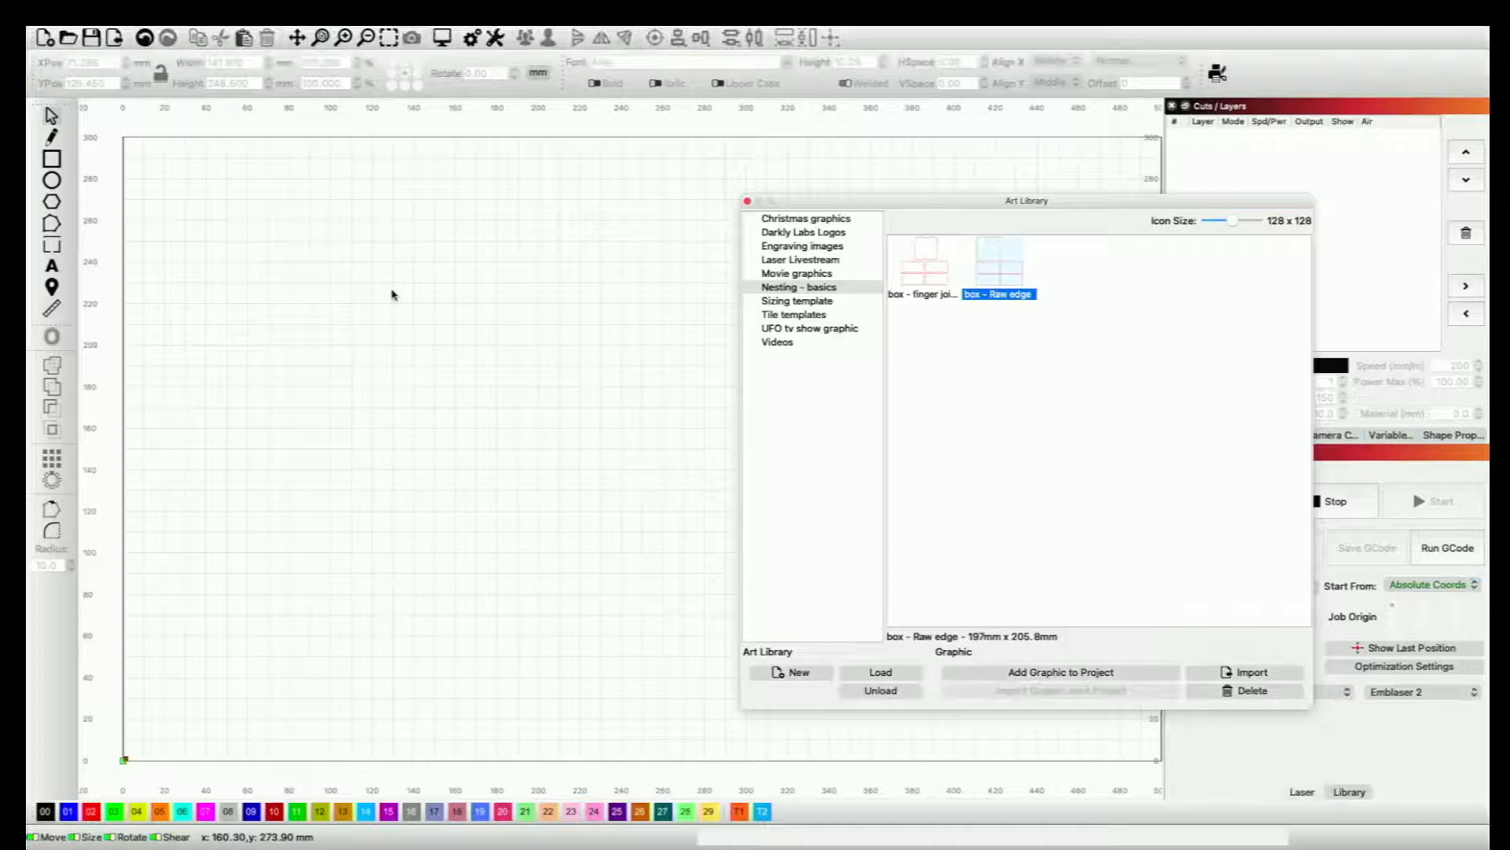
double_click(927, 269)
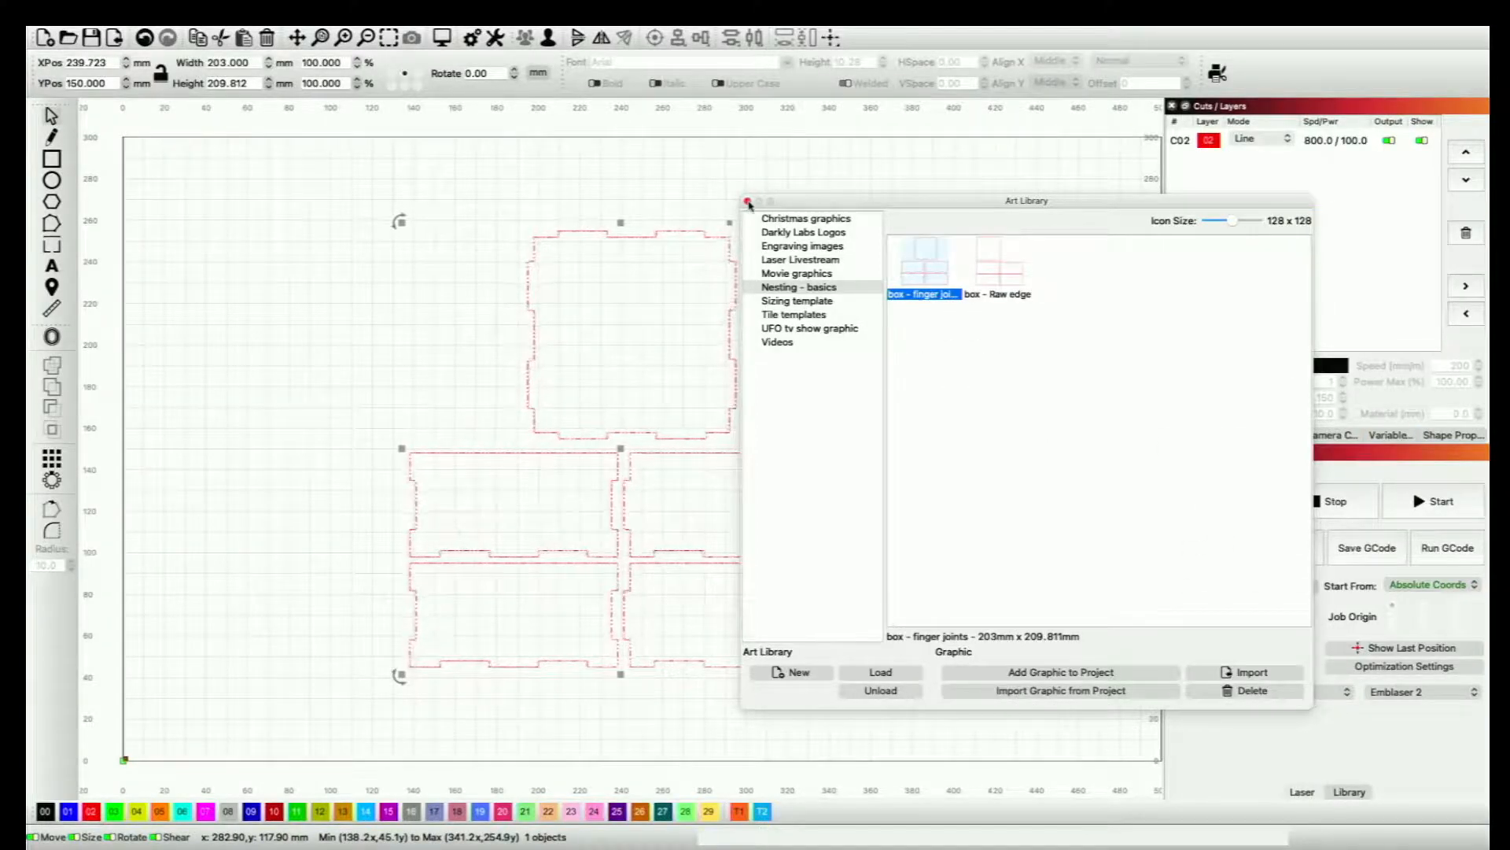
left_click(748, 203)
left_click(936, 423)
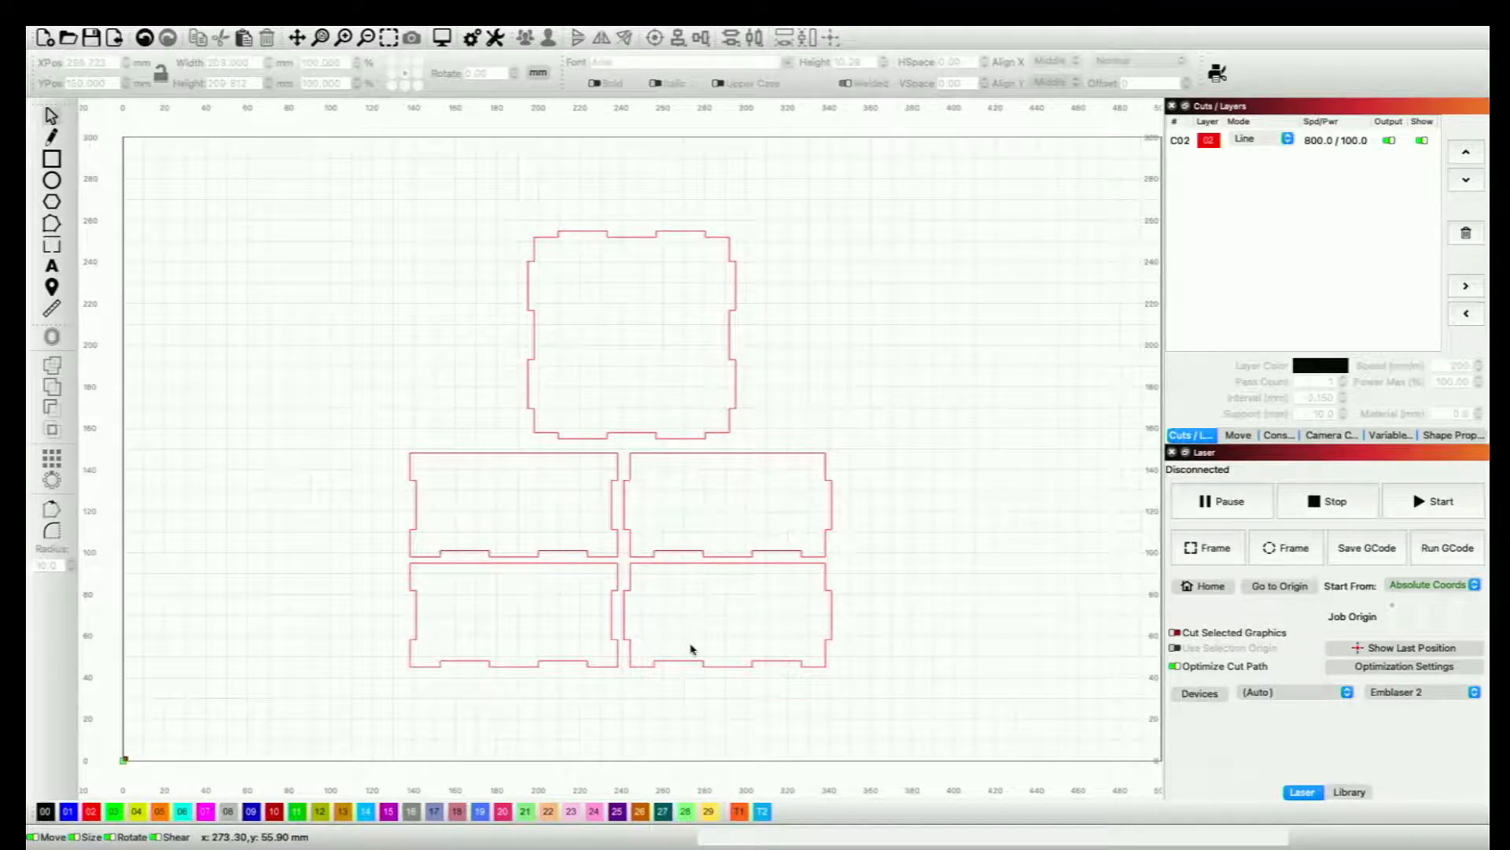
Step: Assign the finger-joint panels to black layer 00 and move them into the work area's origin corner
left_click(646, 494)
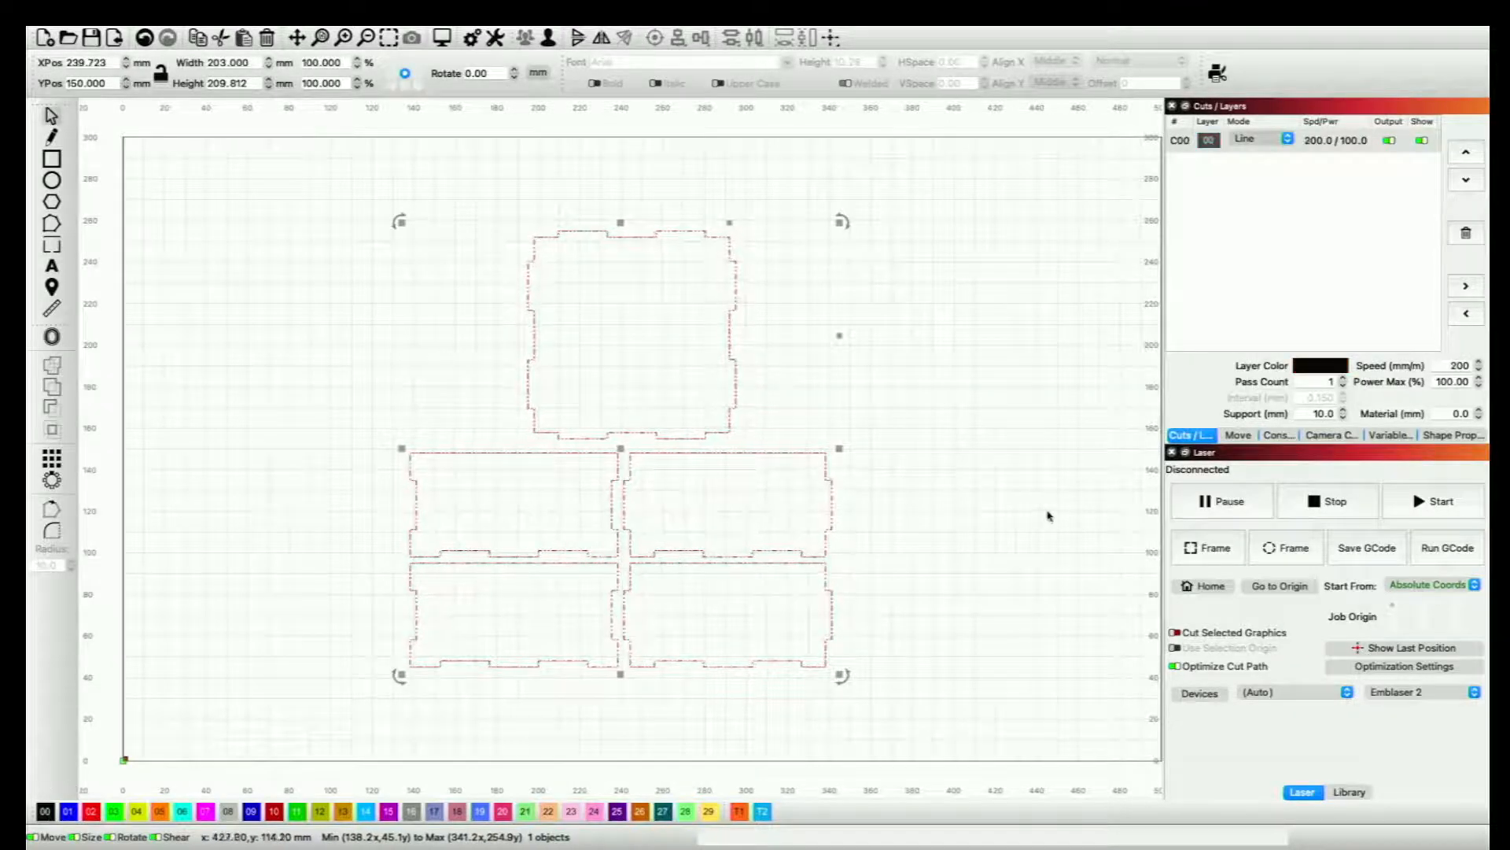
left_click(1045, 516)
left_click_drag(639, 481, 343, 566)
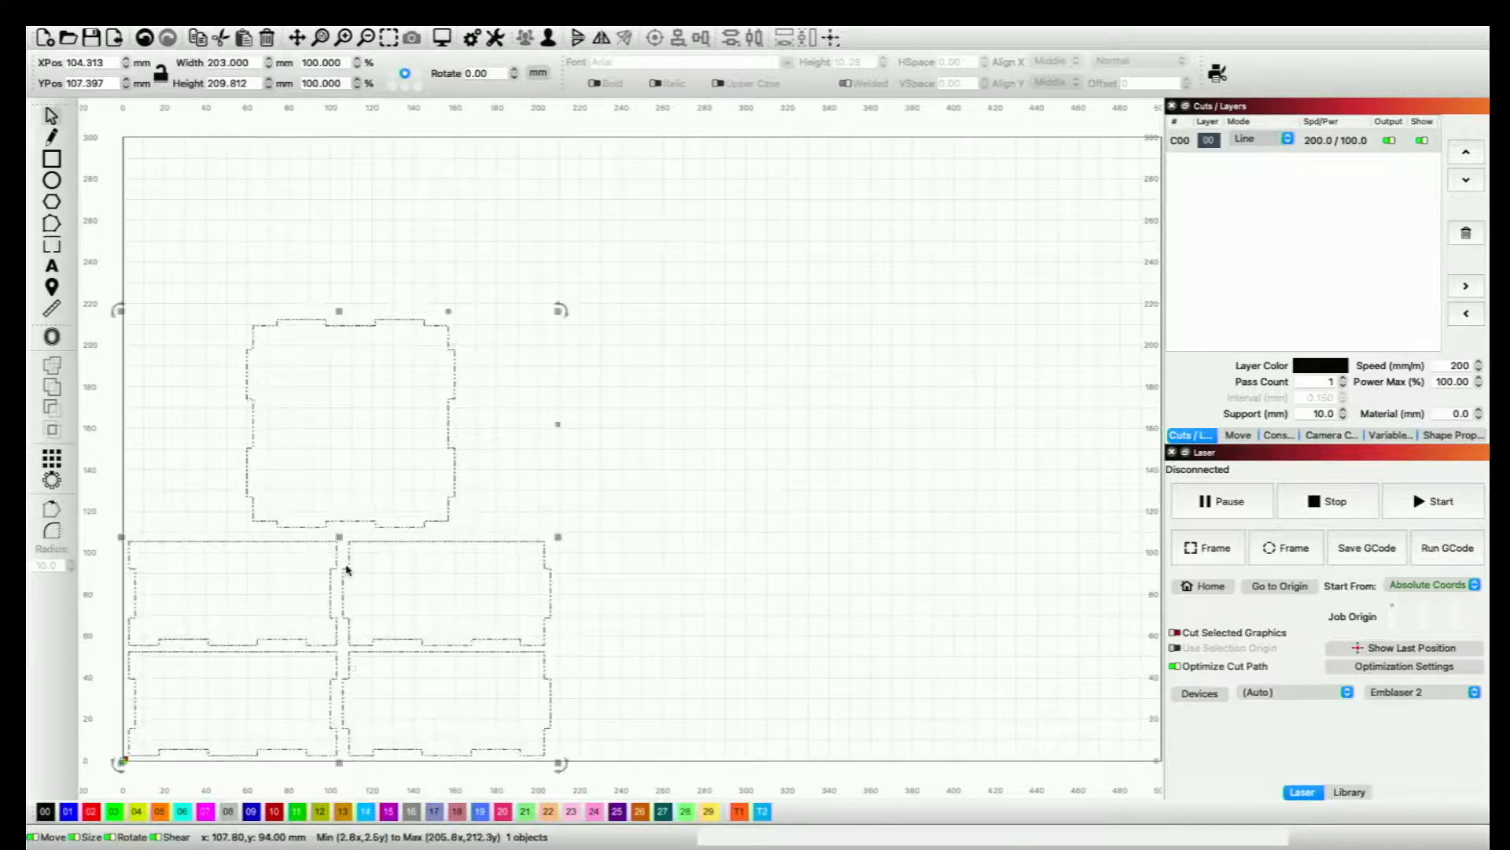
Step: Draw a material rectangle about 238 by 254 mm beside the finger-joint panels
left_click(52, 160)
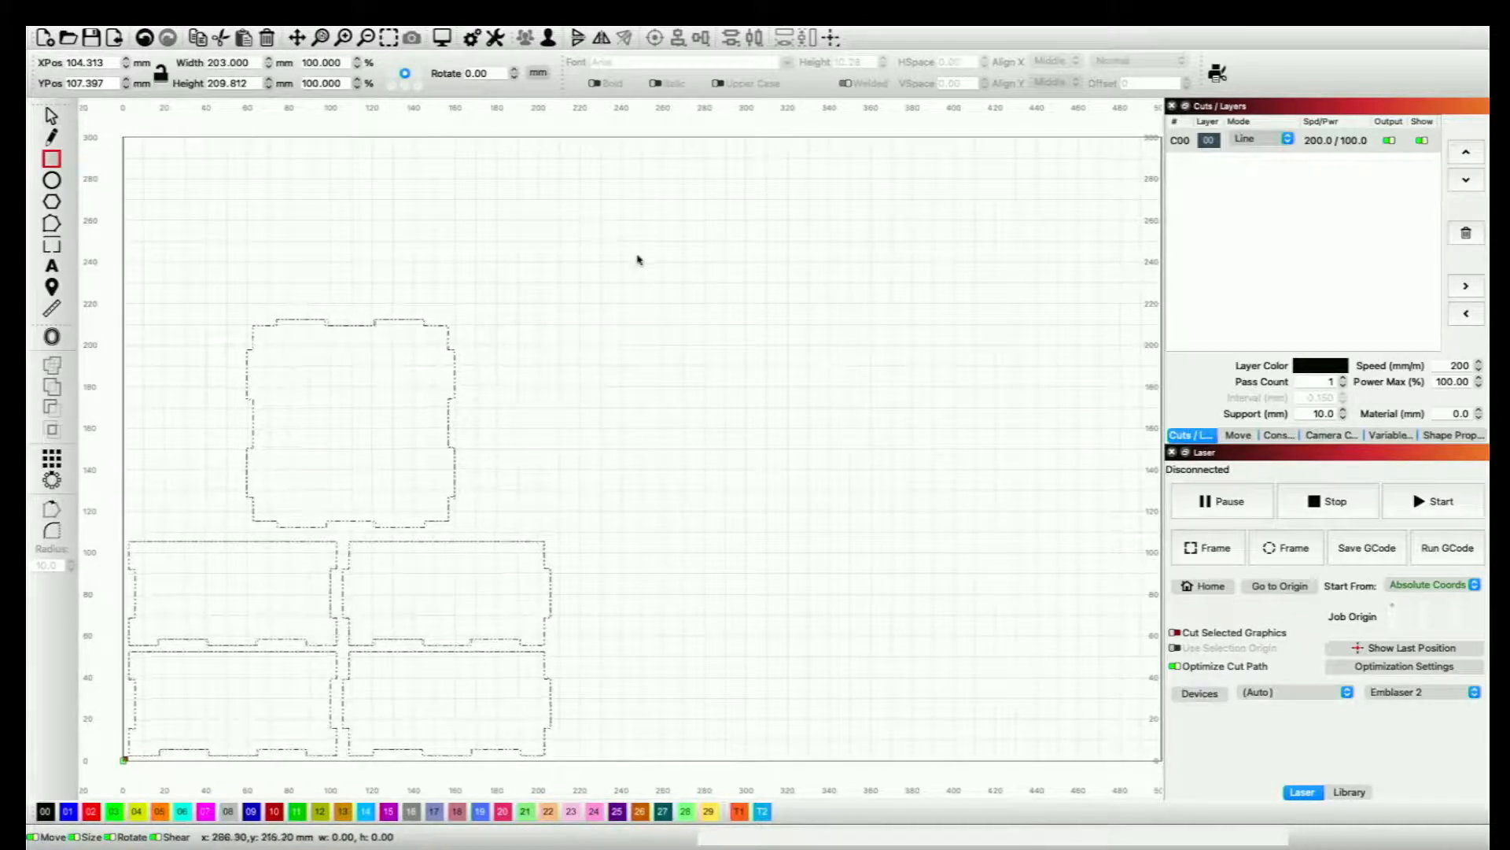
left_click_drag(625, 234, 1120, 763)
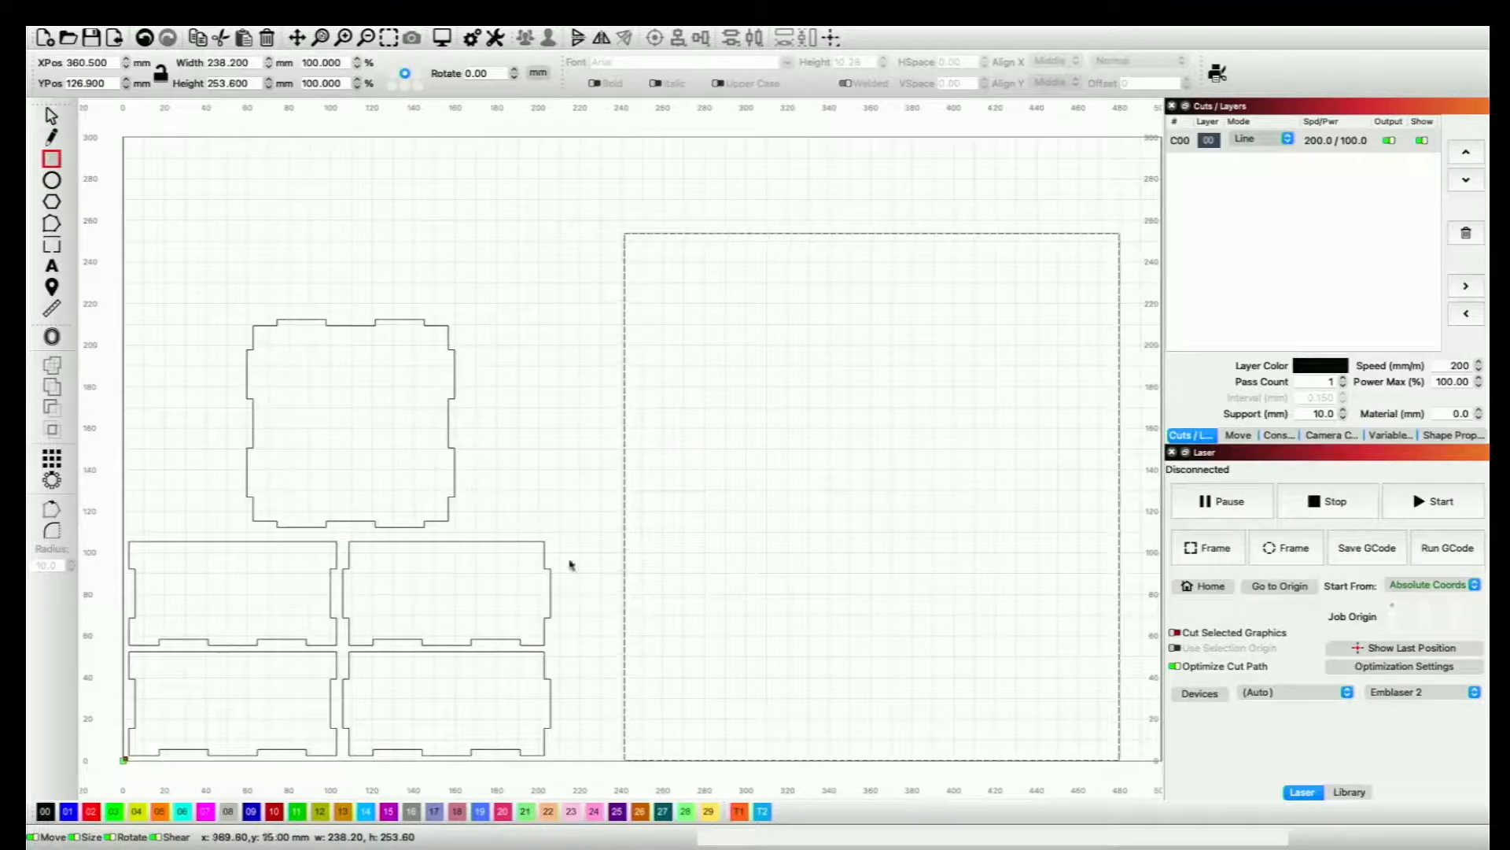
scroll(571, 564, "down", 5)
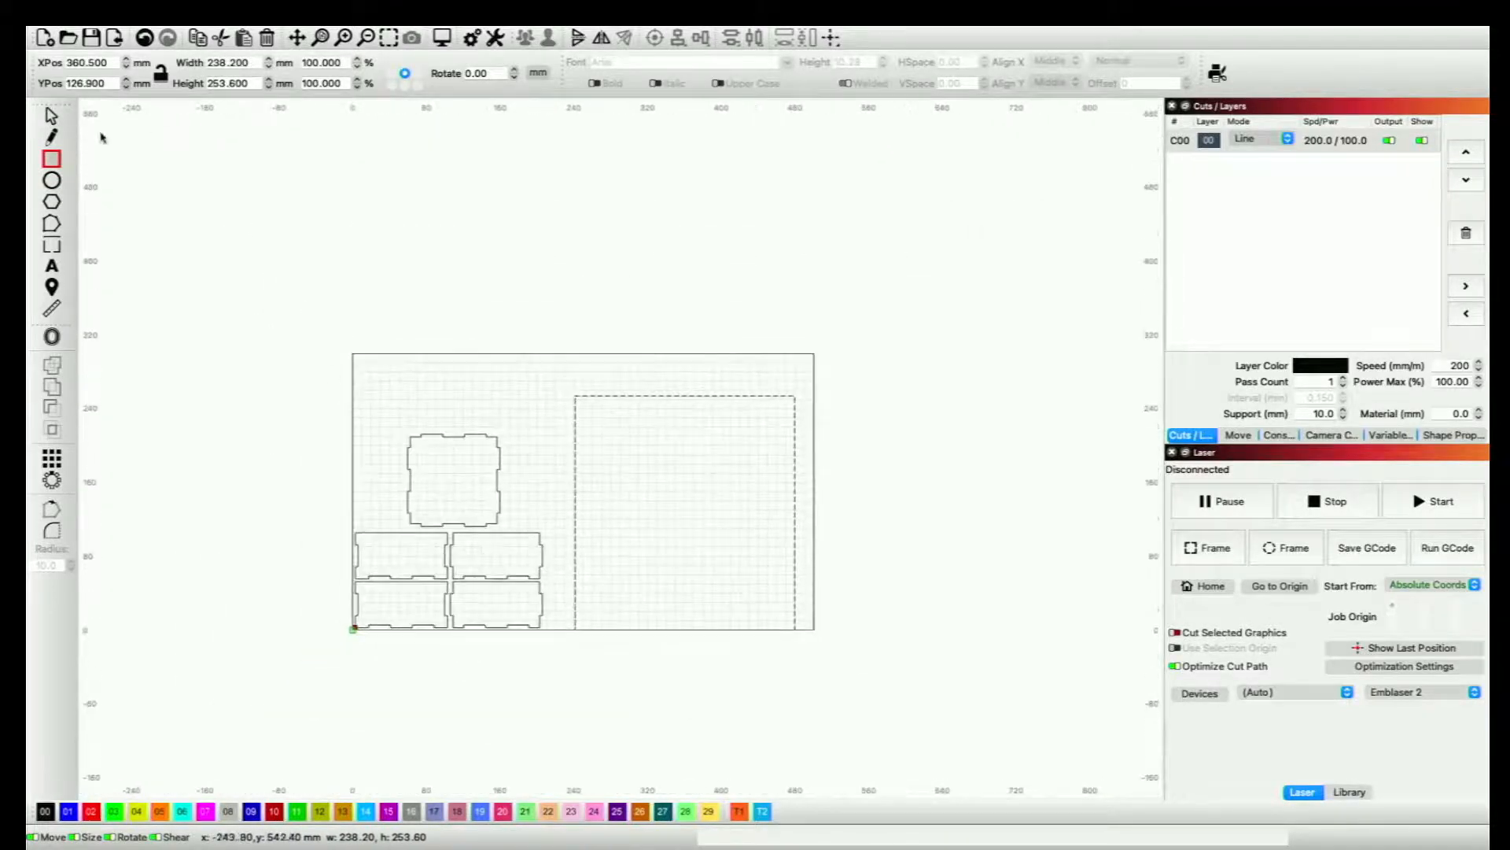
left_click(52, 116)
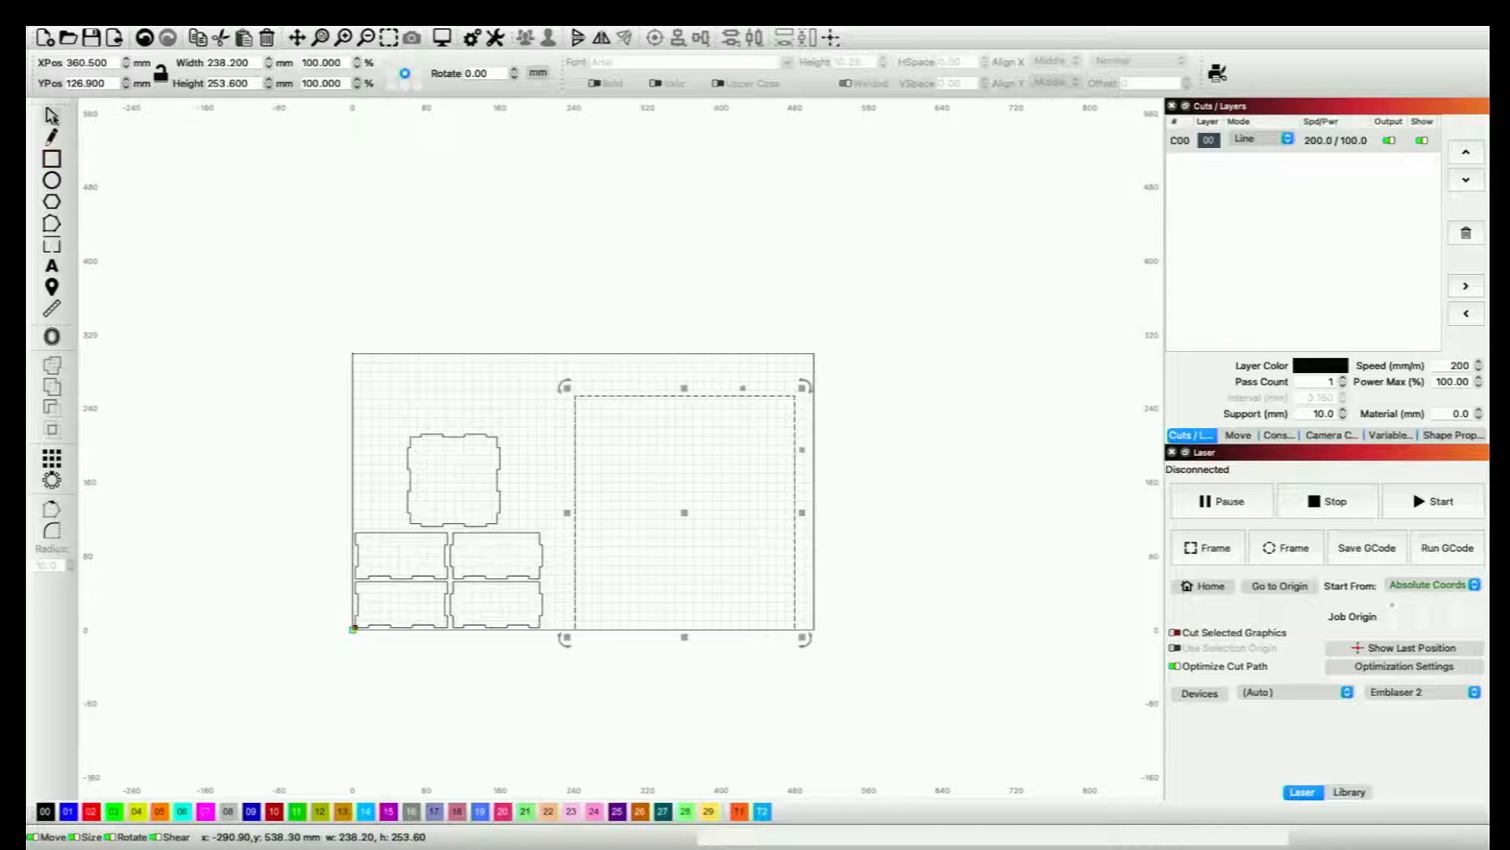
Step: Send the finger-joint panels and the material rectangle out for nesting with Nest Selected
left_click(476, 523)
left_click(474, 523)
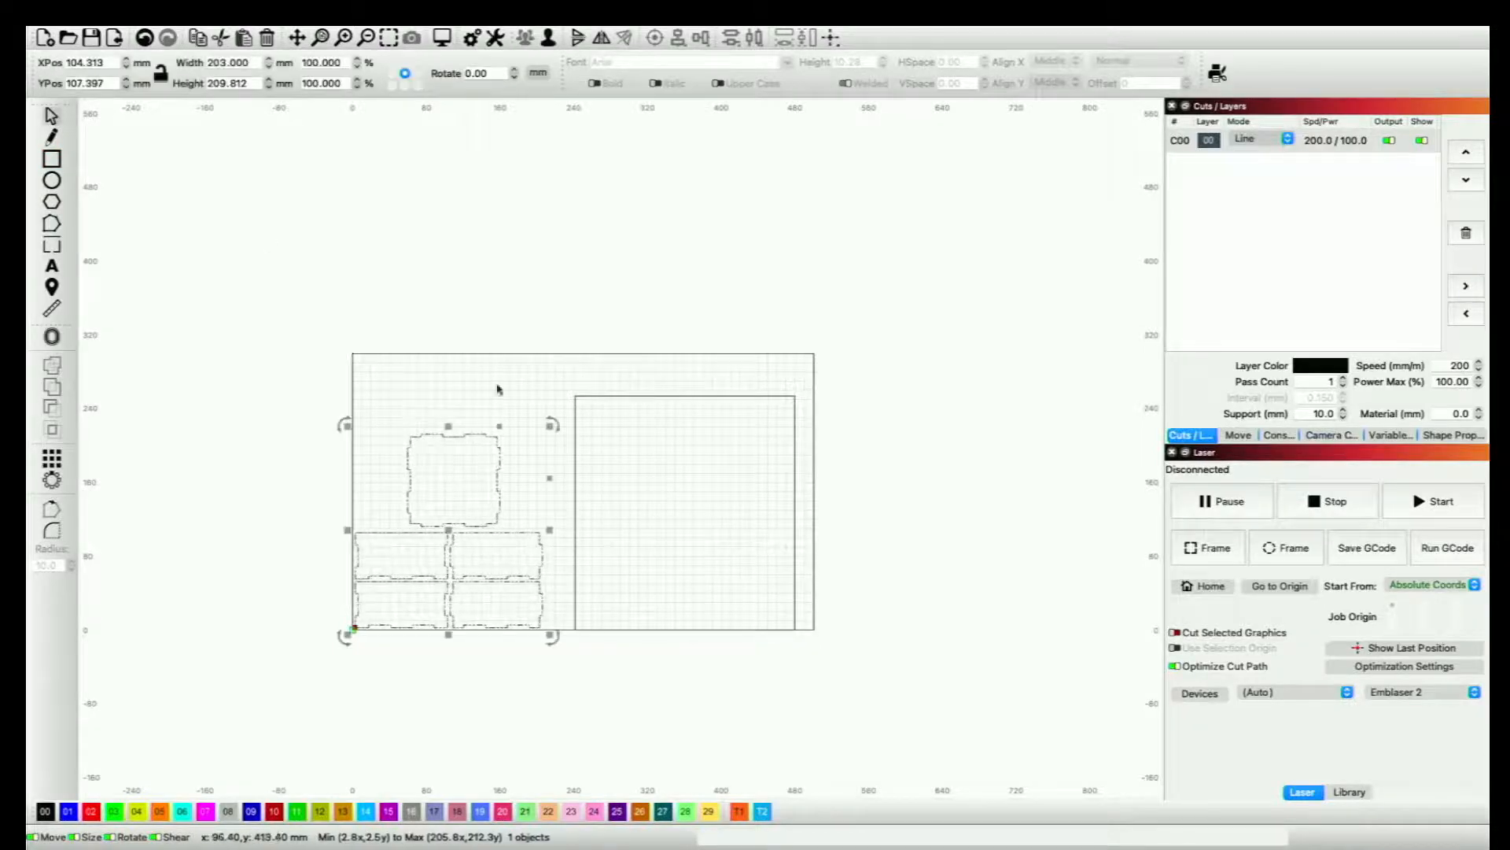
left_click(277, 378)
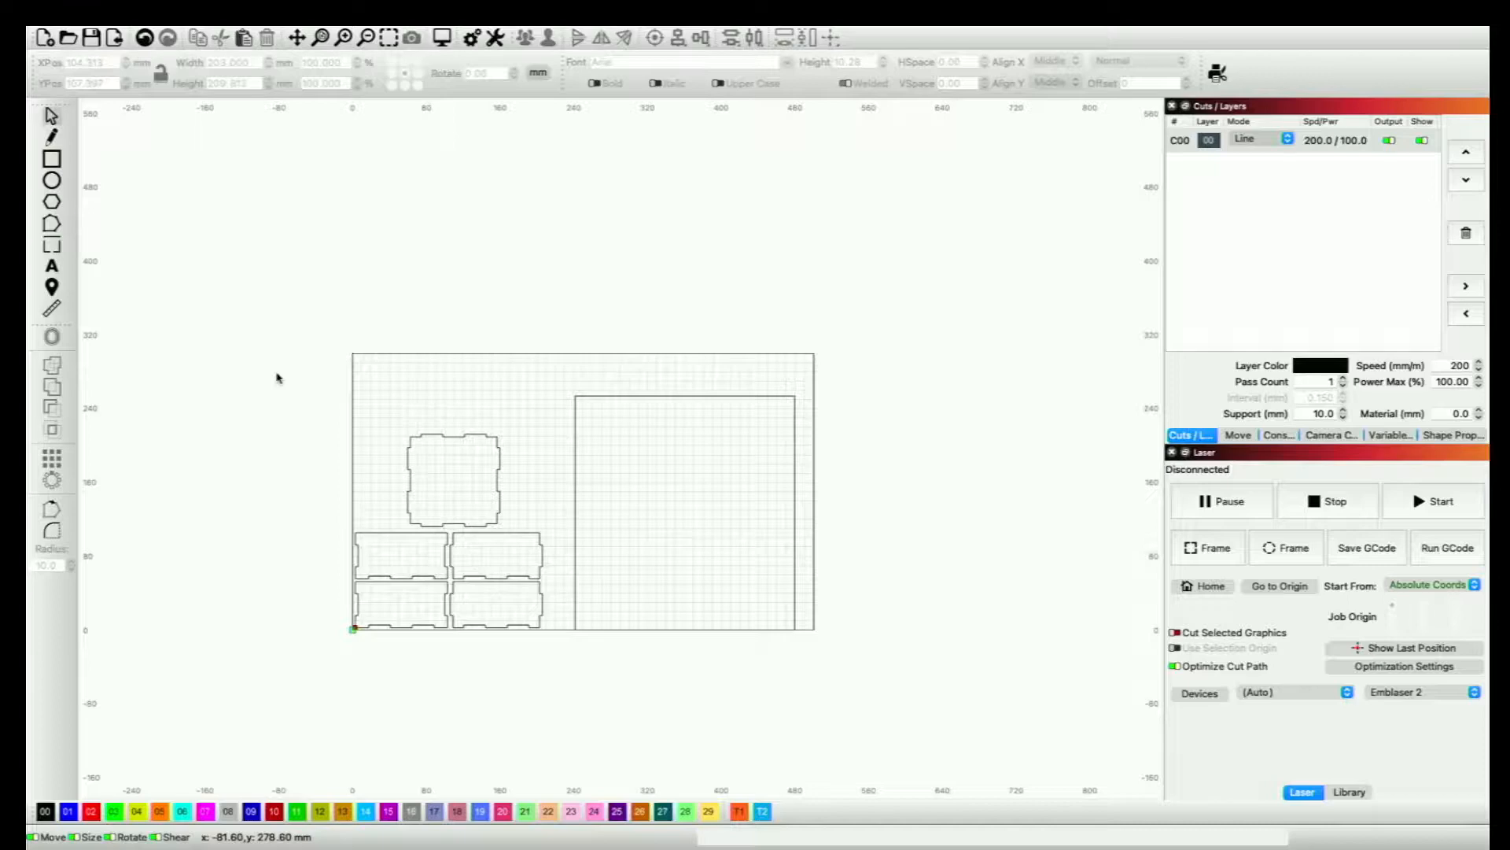
scroll(277, 377, "down", 2)
scroll(277, 378, "up", 3)
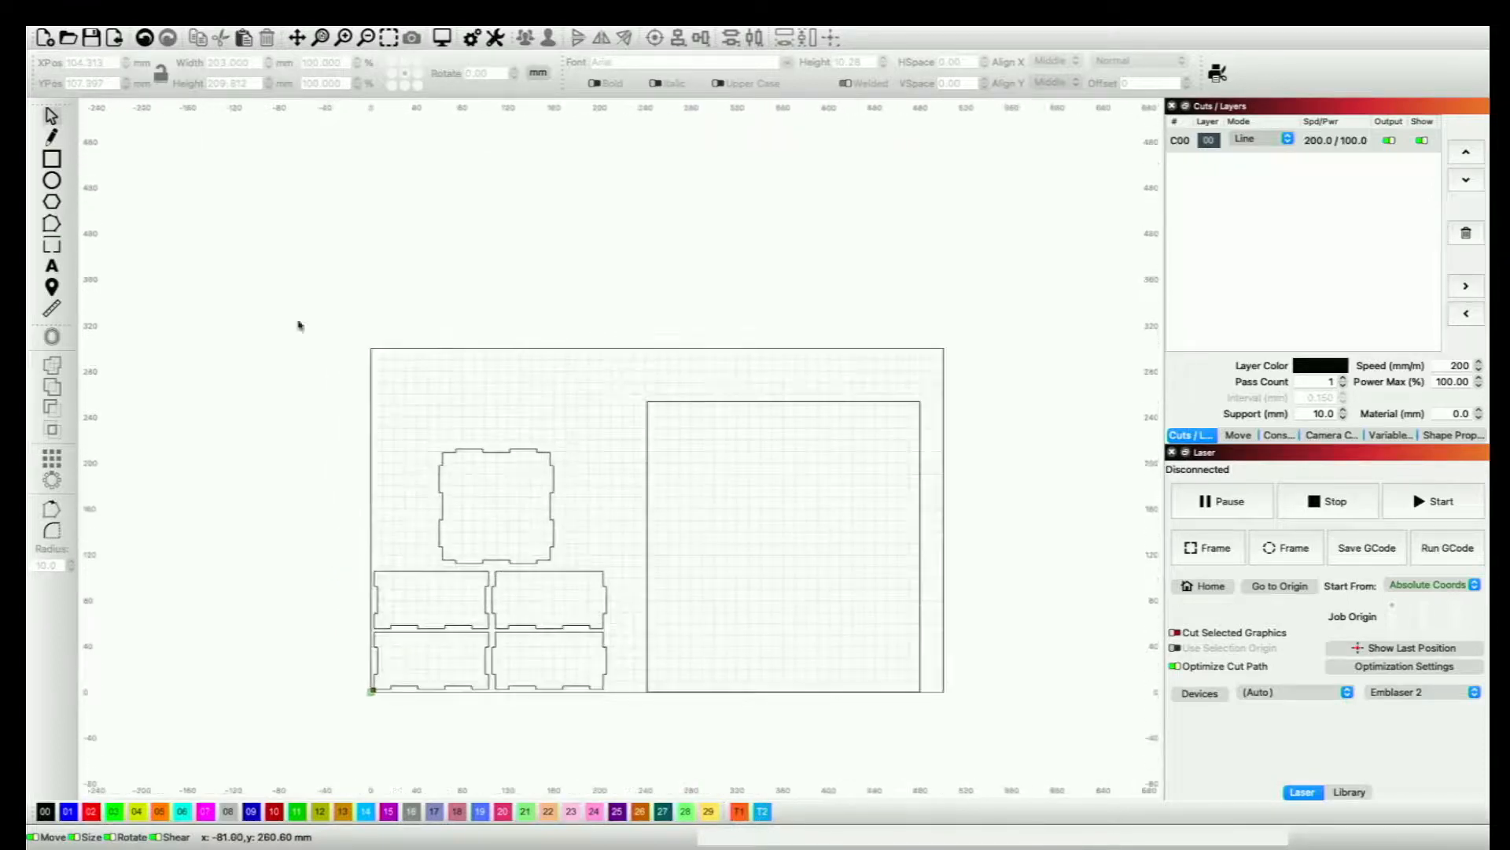
mouse_move(388, 30)
left_click(270, 36)
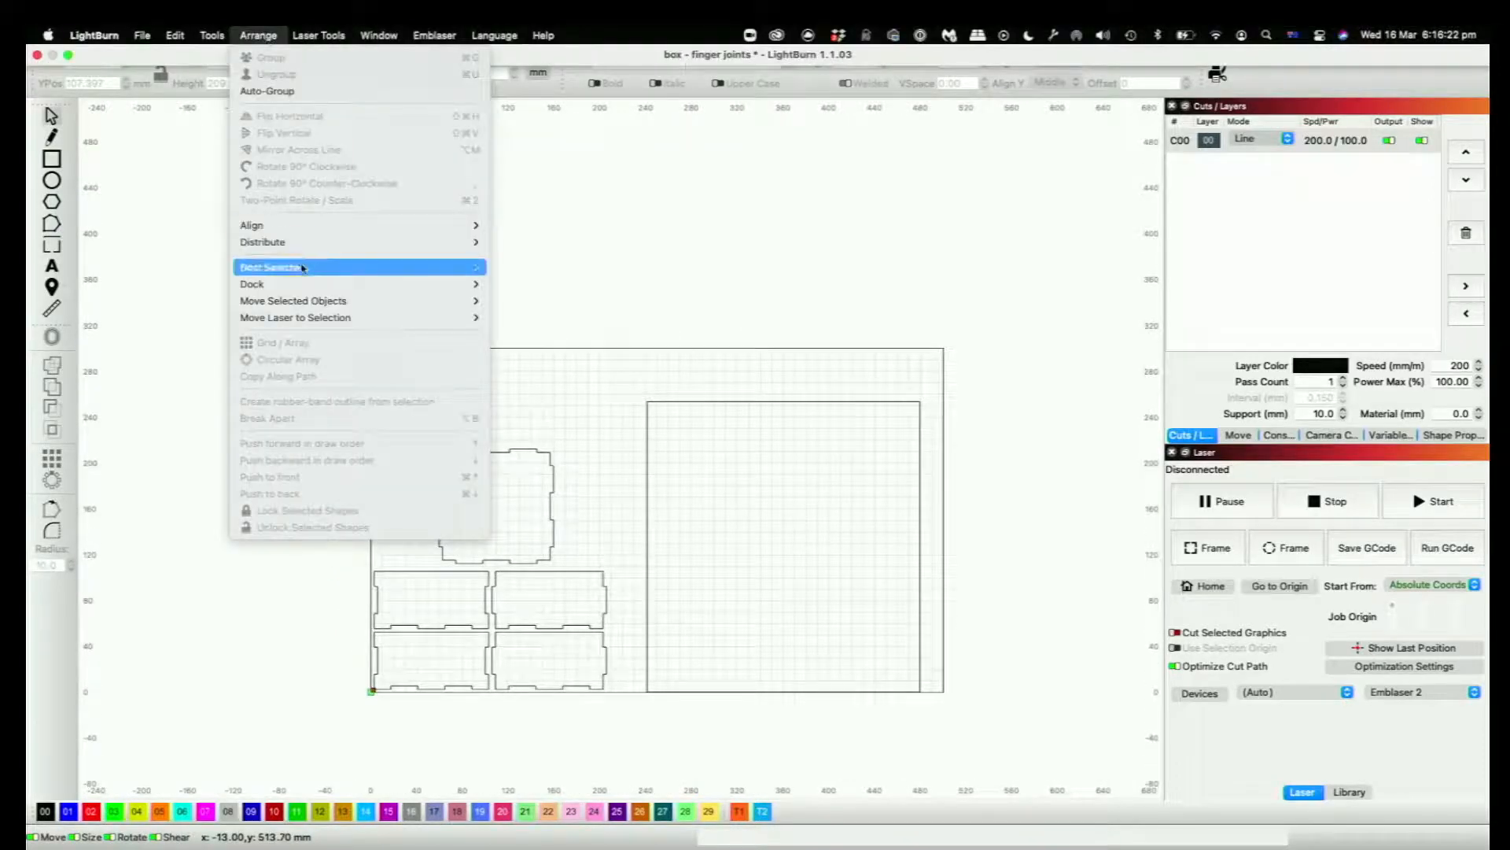
left_click(299, 273)
Step: Switch to SVGnest in the browser and upload LightBurnNest.svg from the Downloads folder
key("ctrl+Left")
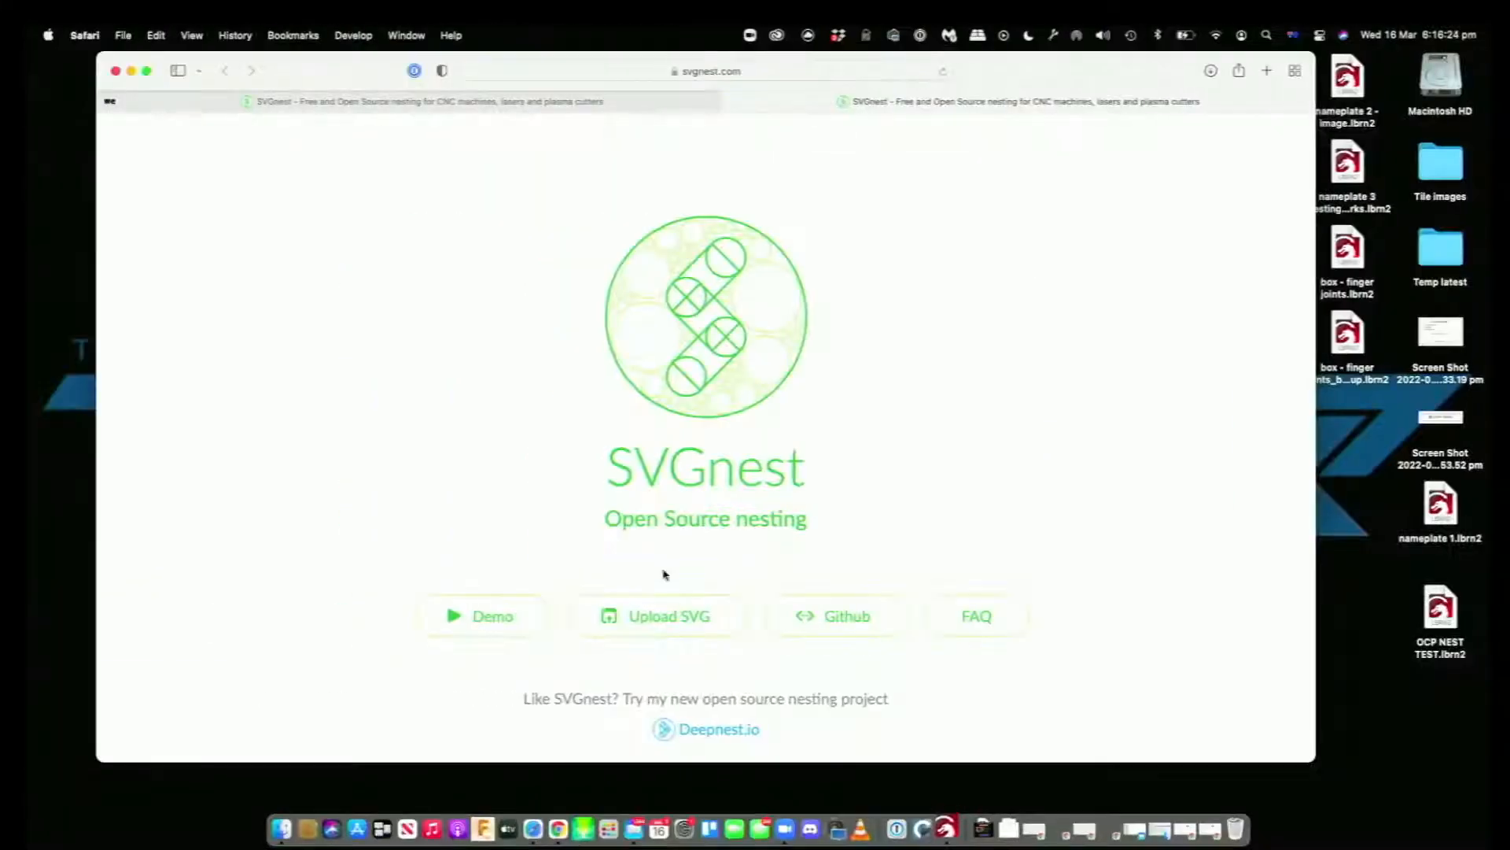
left_click(685, 626)
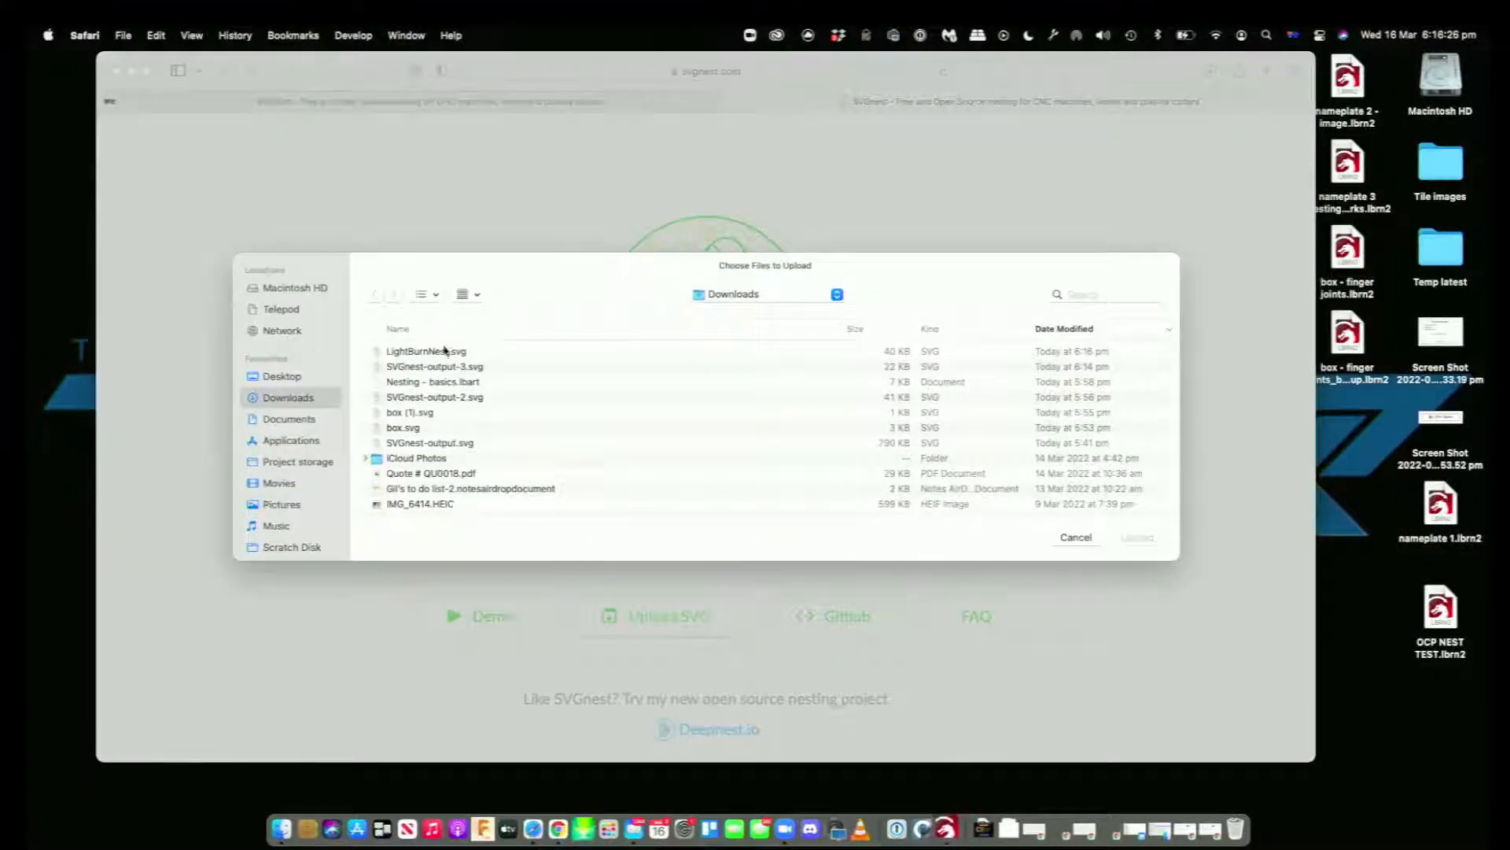
double_click(425, 352)
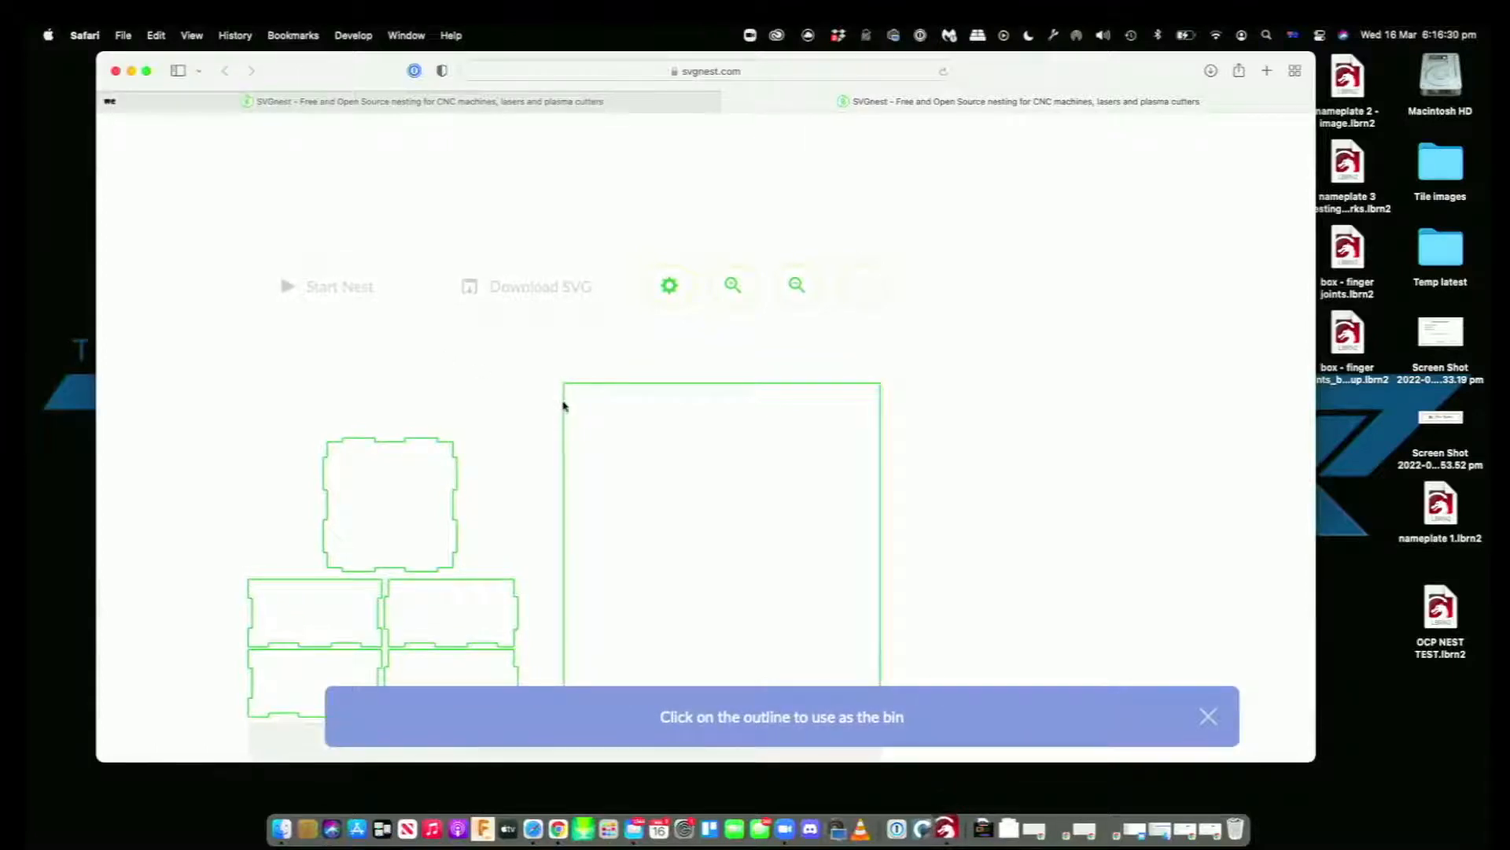
Step: Use the material rectangle's outline as the bin and start nesting the finger-joint panels
left_click(564, 406)
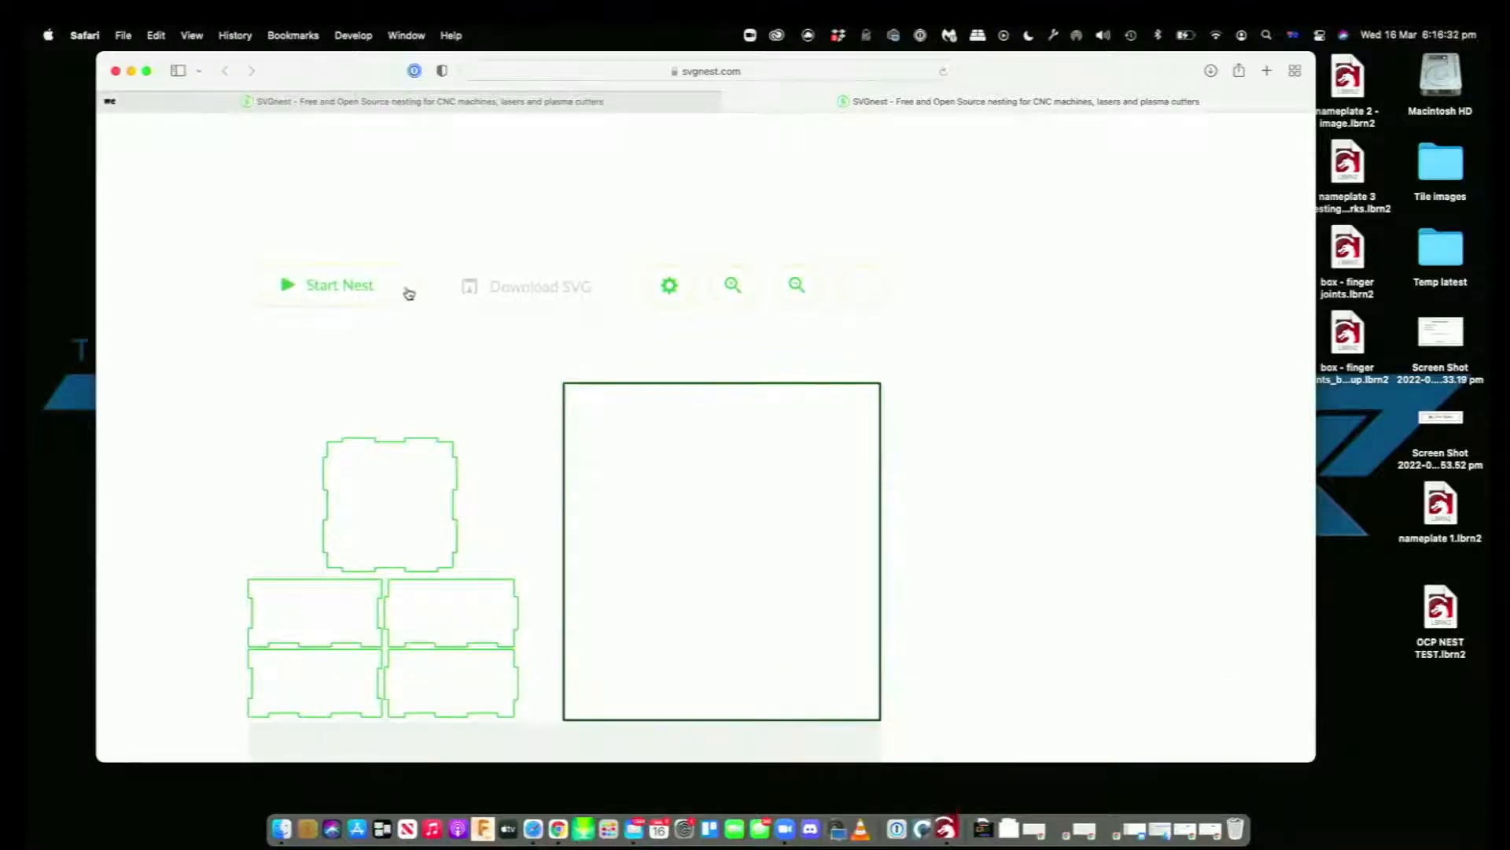
left_click(381, 291)
Step: Examine the changing nesting layouts along with the material utilization, iterations and number of panels placed
scroll(384, 295, "down", 5)
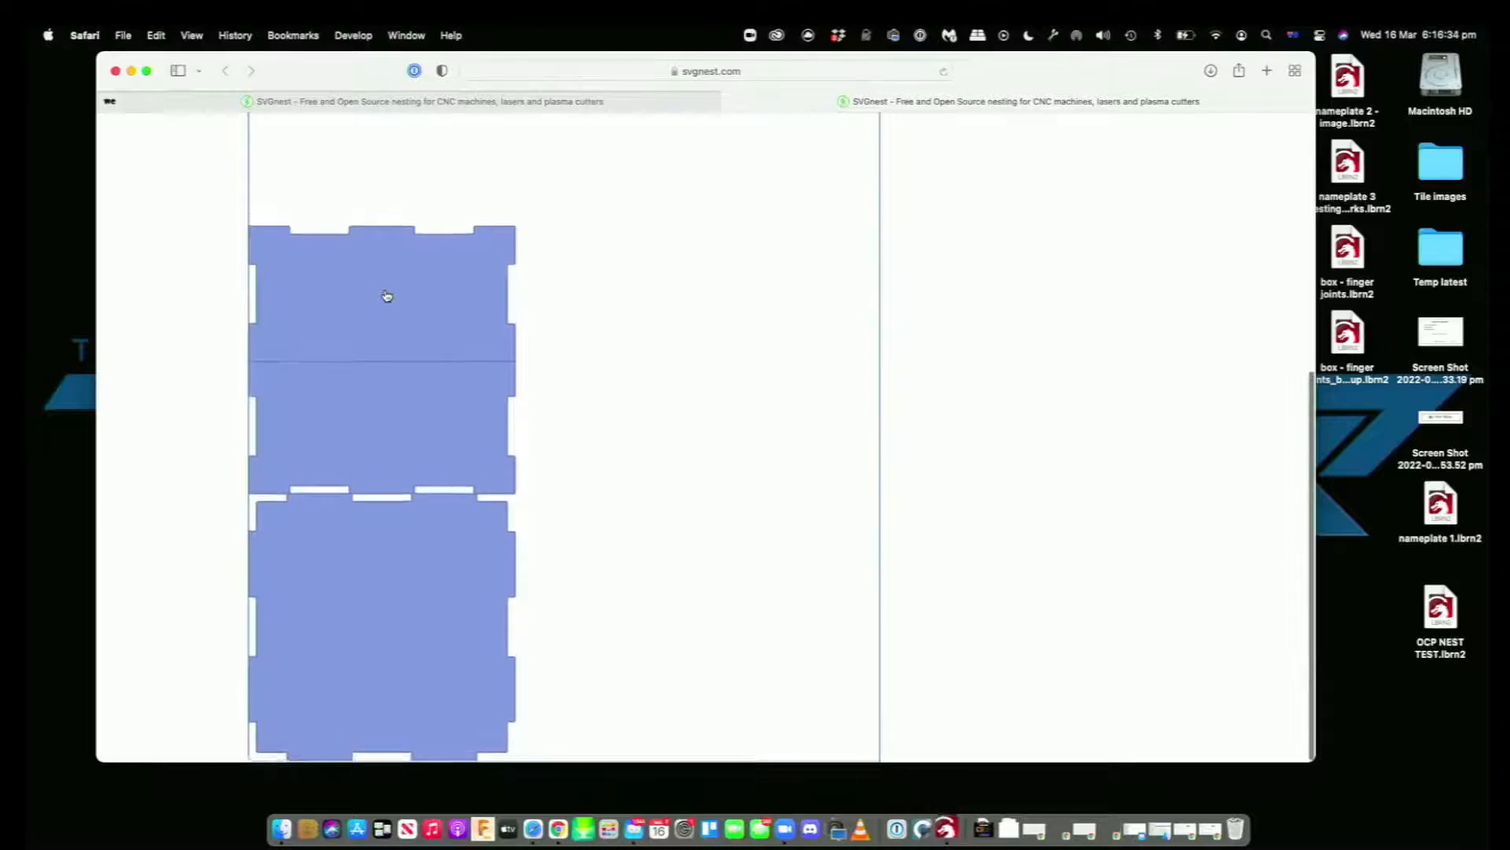
scroll(387, 296, "up", 5)
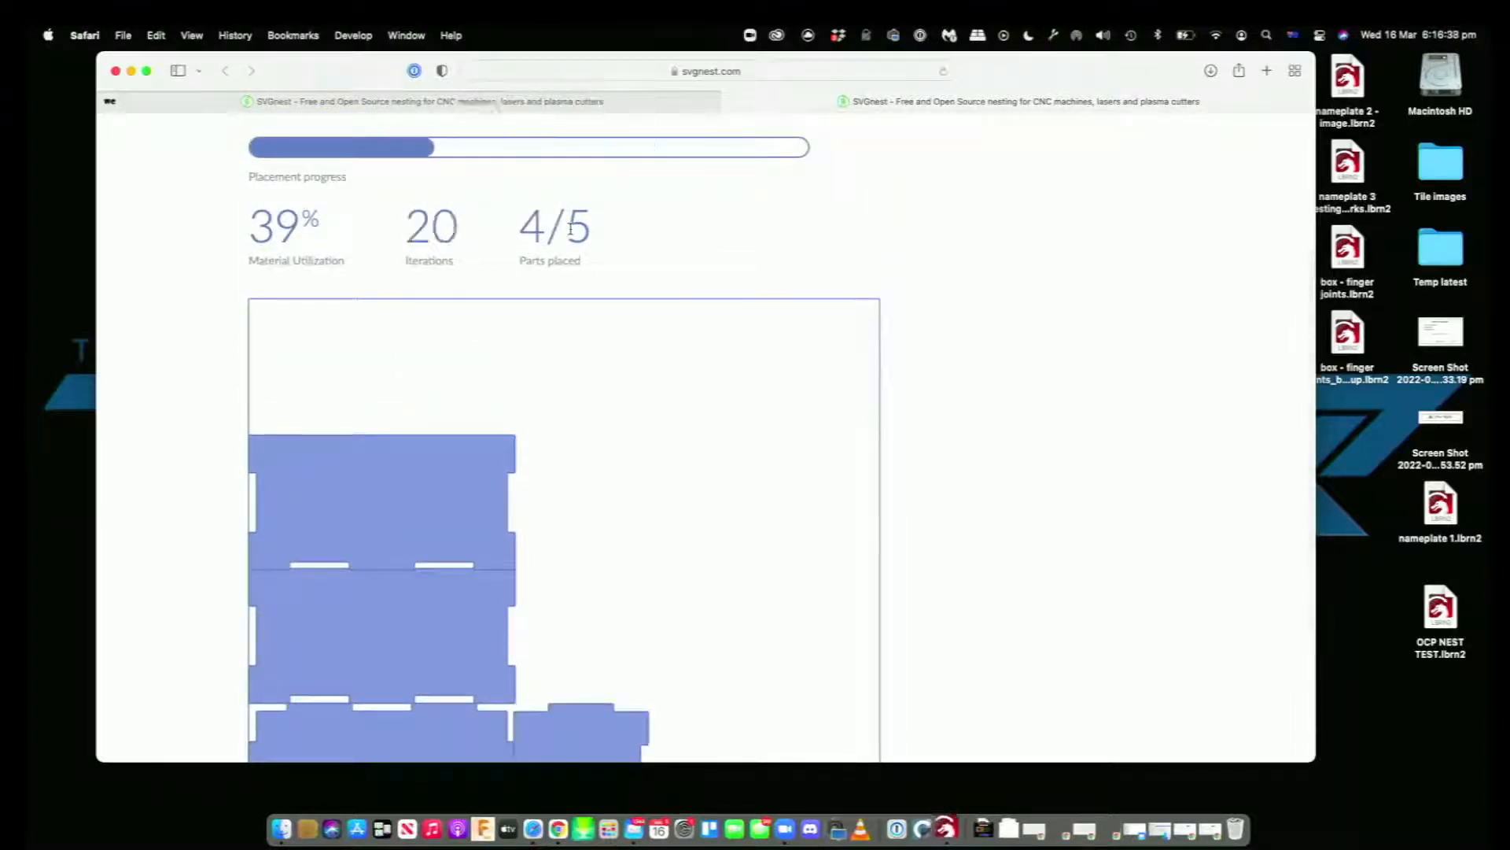
scroll(550, 236, "down", 3)
scroll(550, 236, "up", 3)
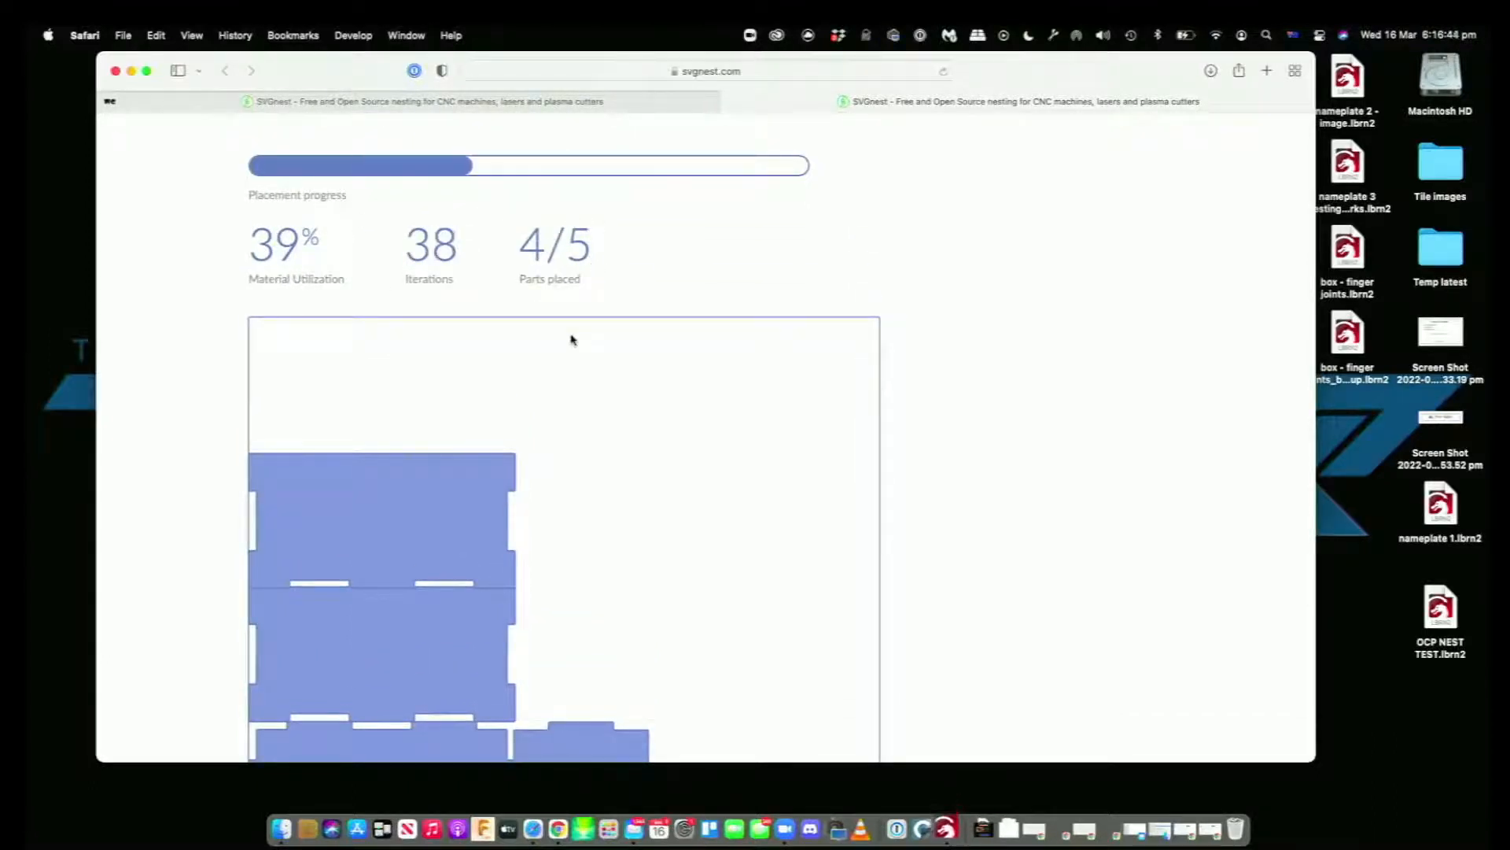
scroll(570, 338, "down", 4)
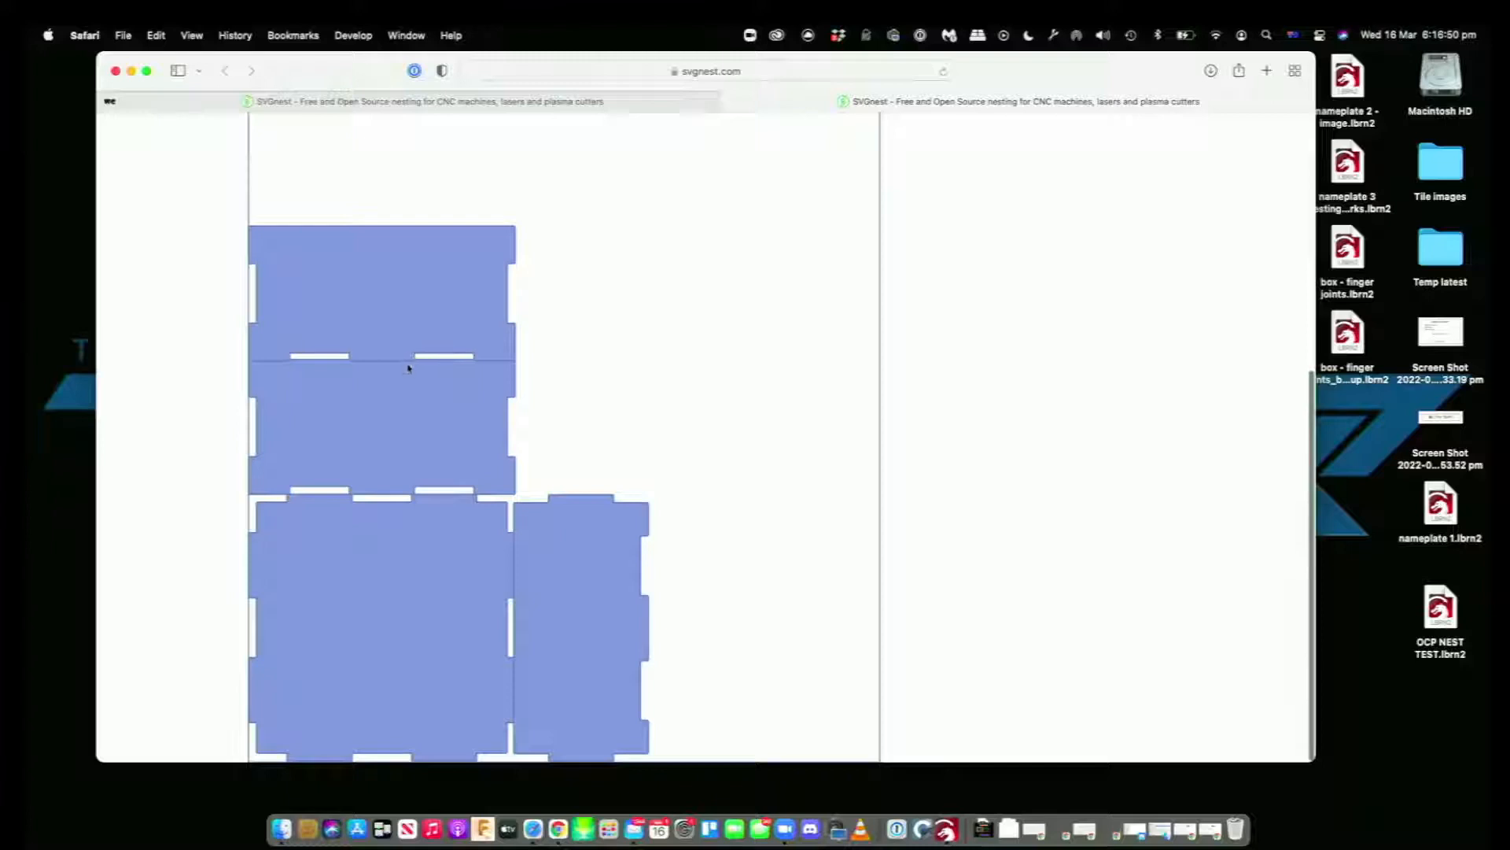
scroll(421, 482, "up", 2)
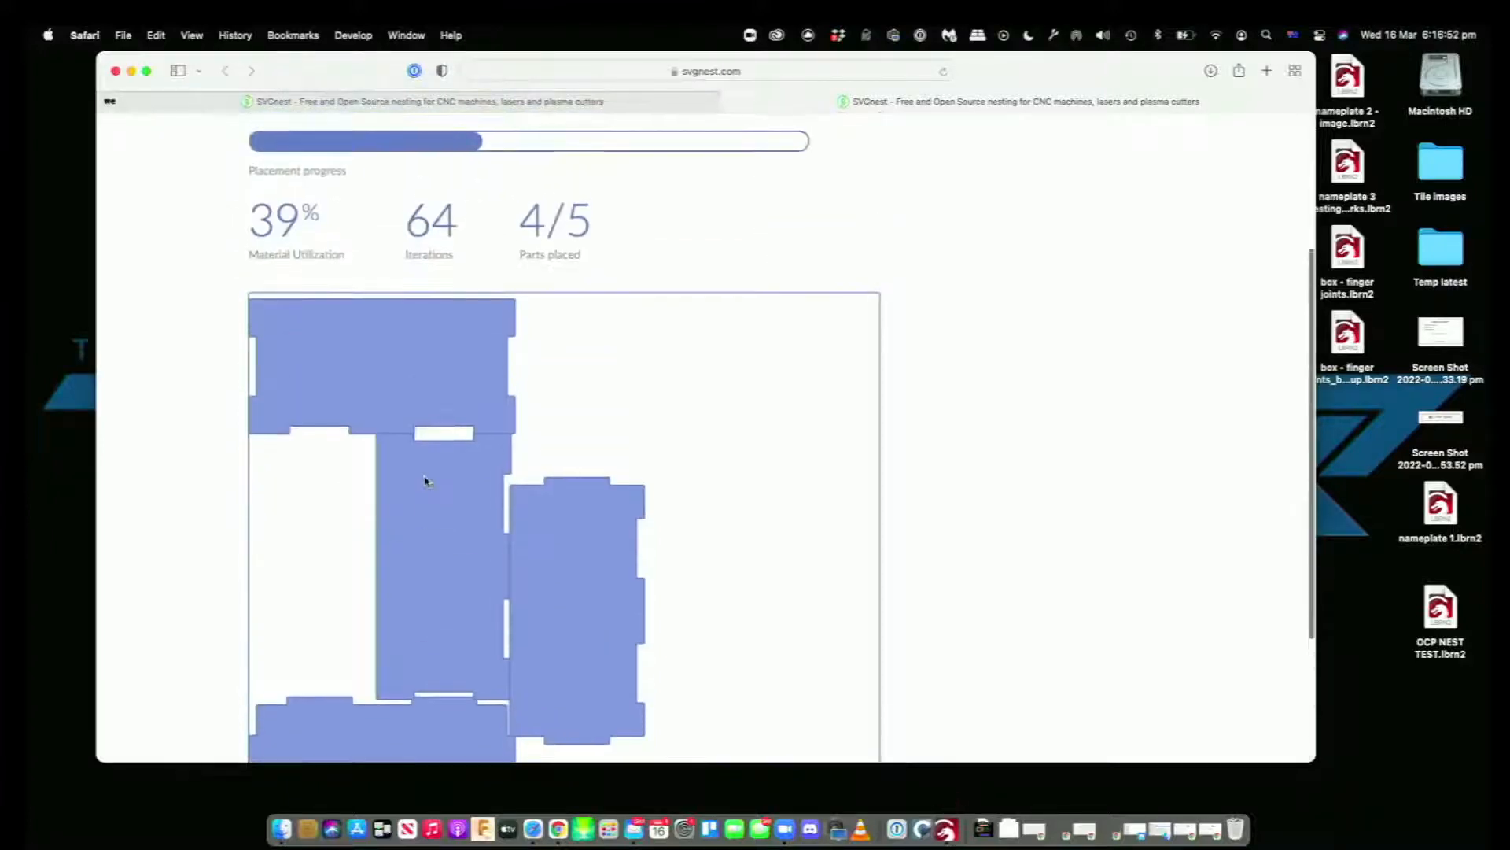
scroll(425, 481, "down", 1)
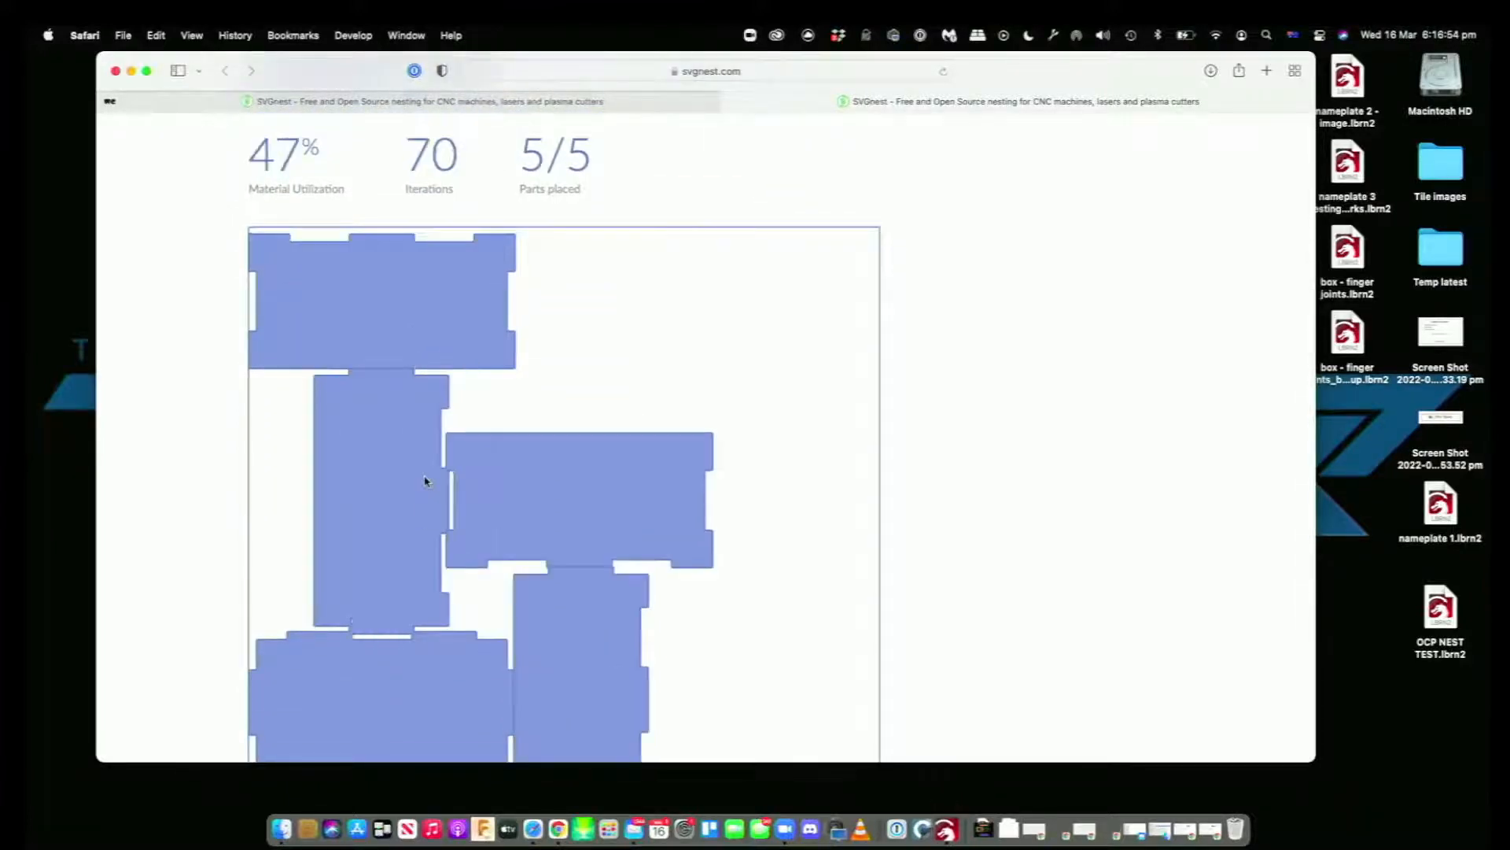
scroll(425, 481, "up", 2)
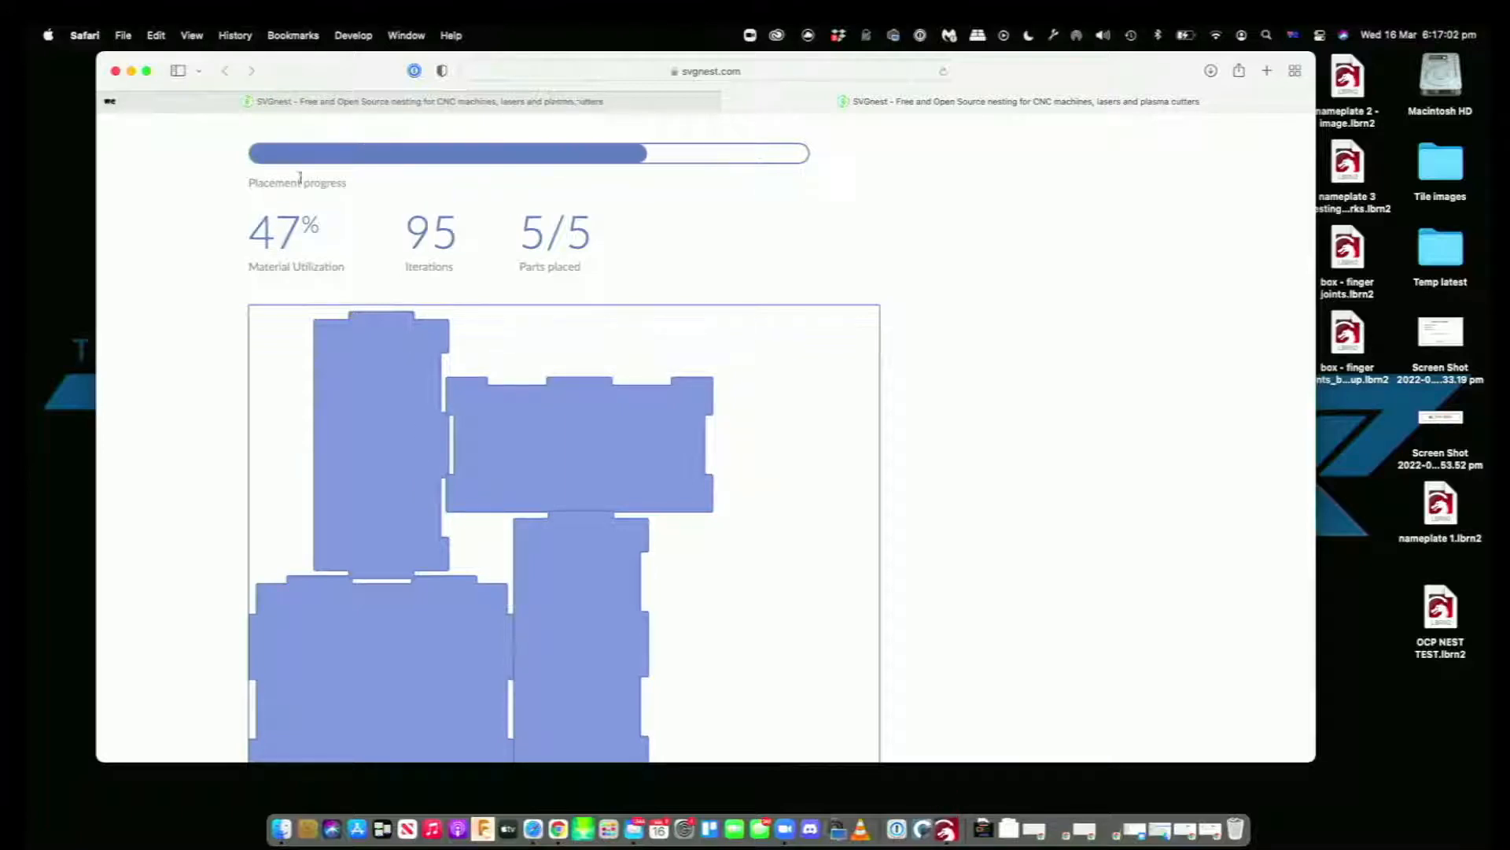
left_click_drag(602, 191, 616, 246)
left_click(630, 289)
scroll(630, 289, "down", 3)
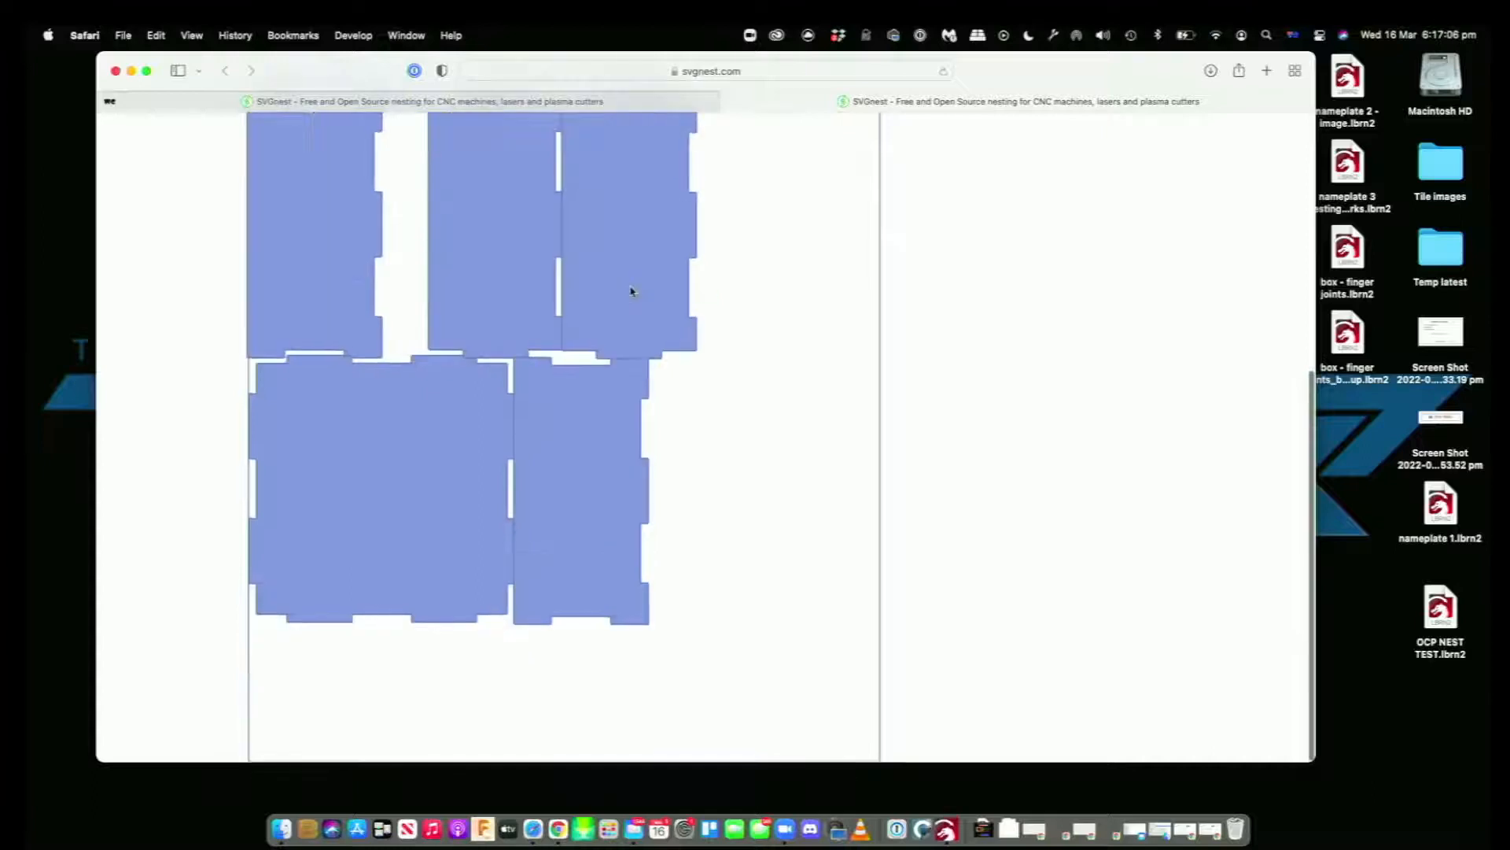
scroll(630, 291, "up", 3)
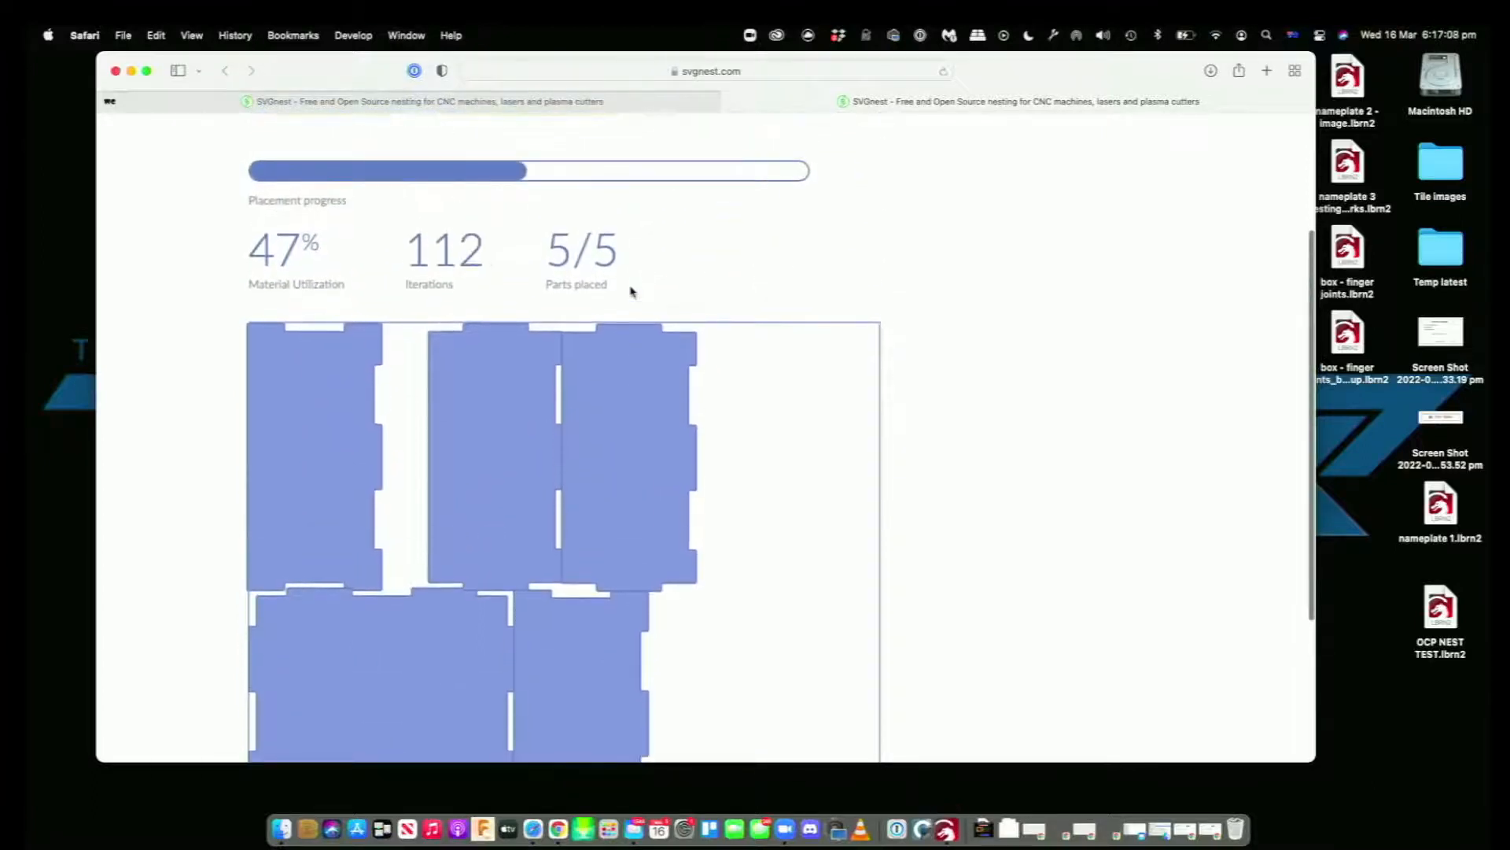
scroll(630, 291, "down", 1)
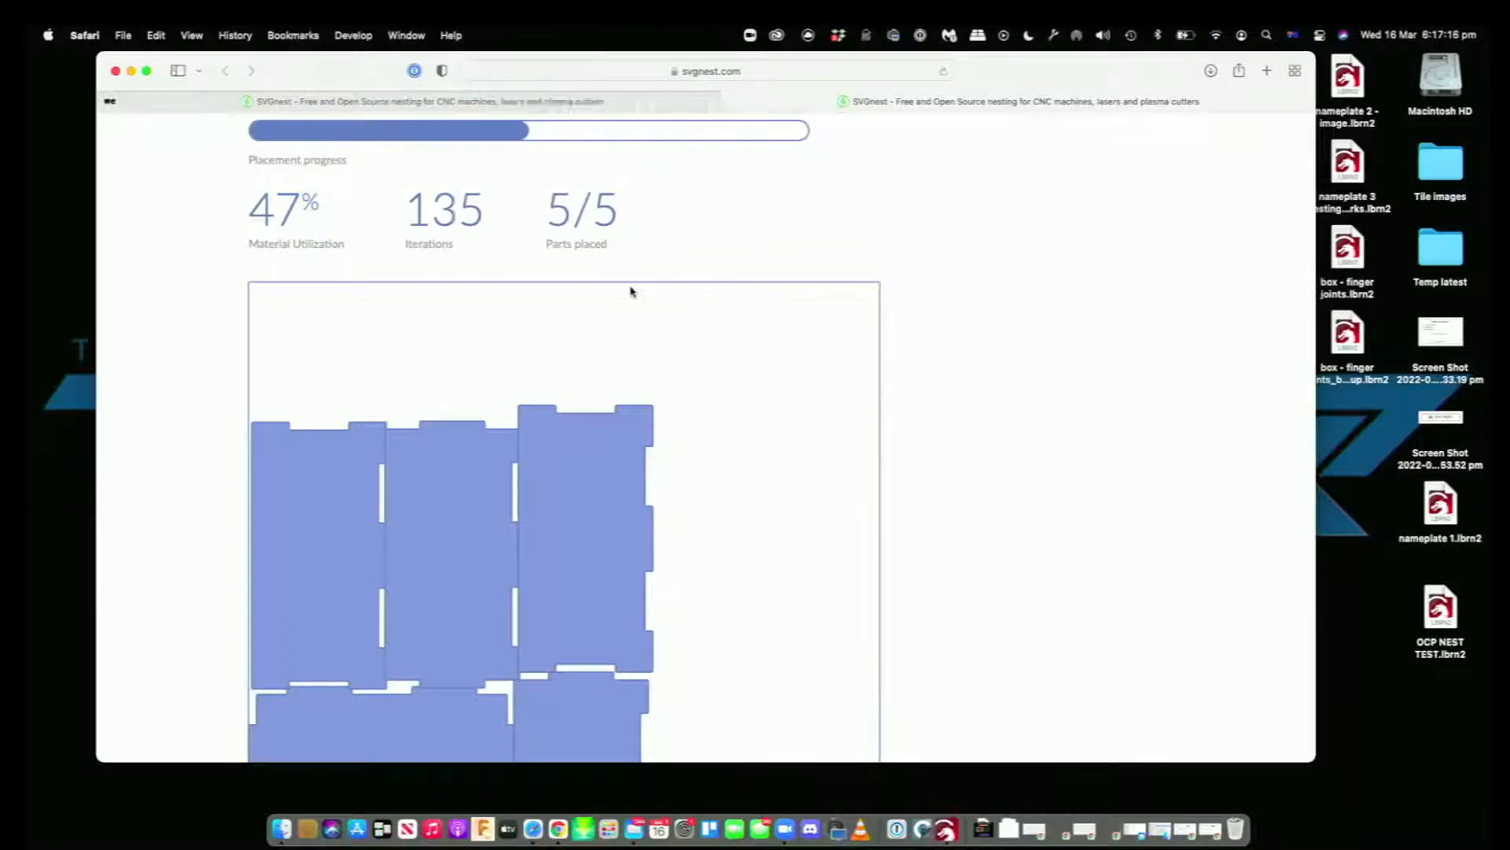
scroll(630, 291, "down", 5)
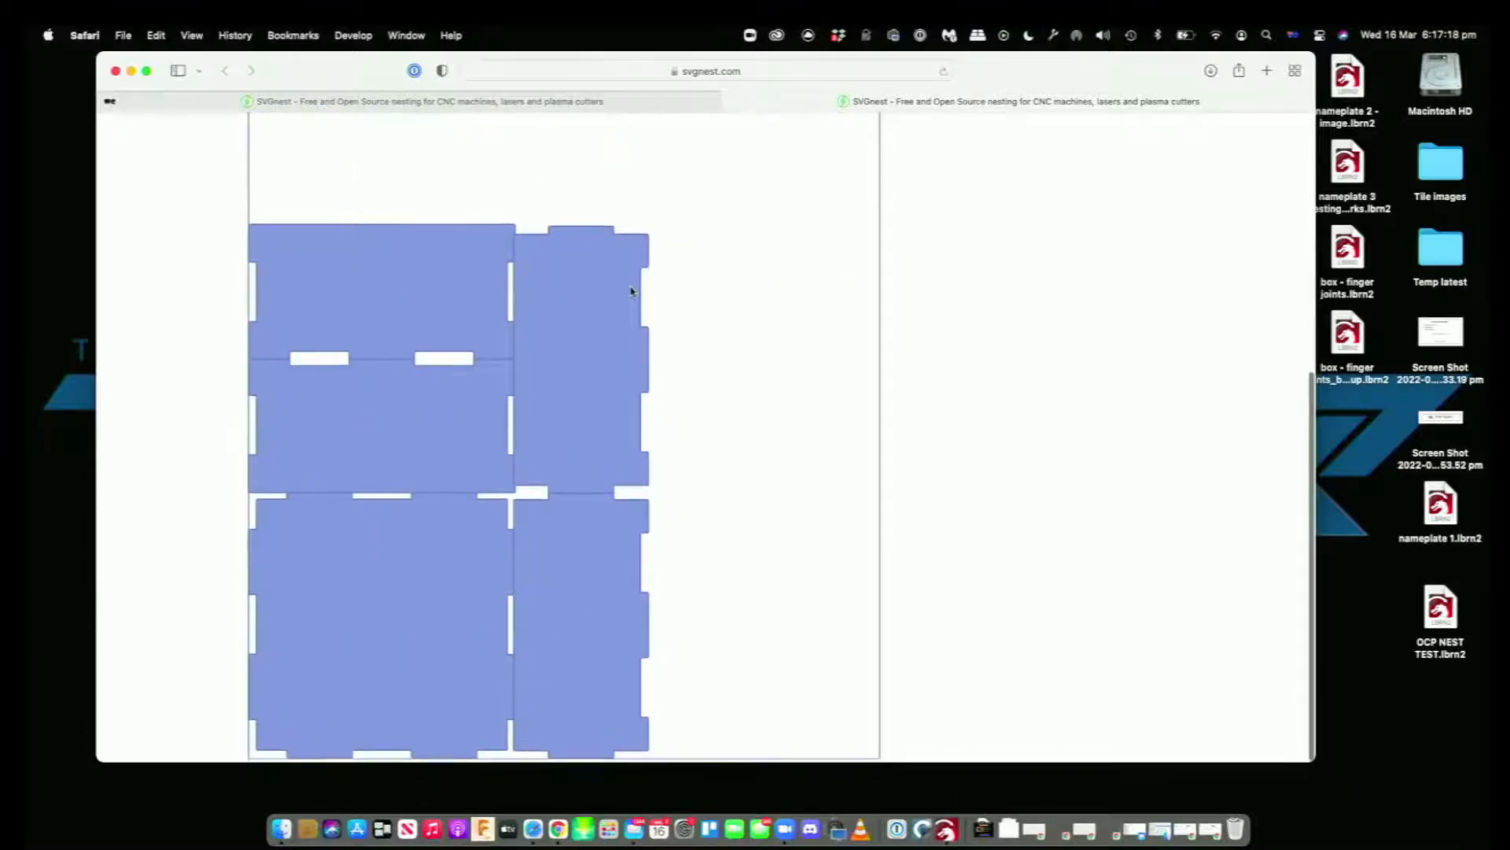
scroll(630, 291, "up", 5)
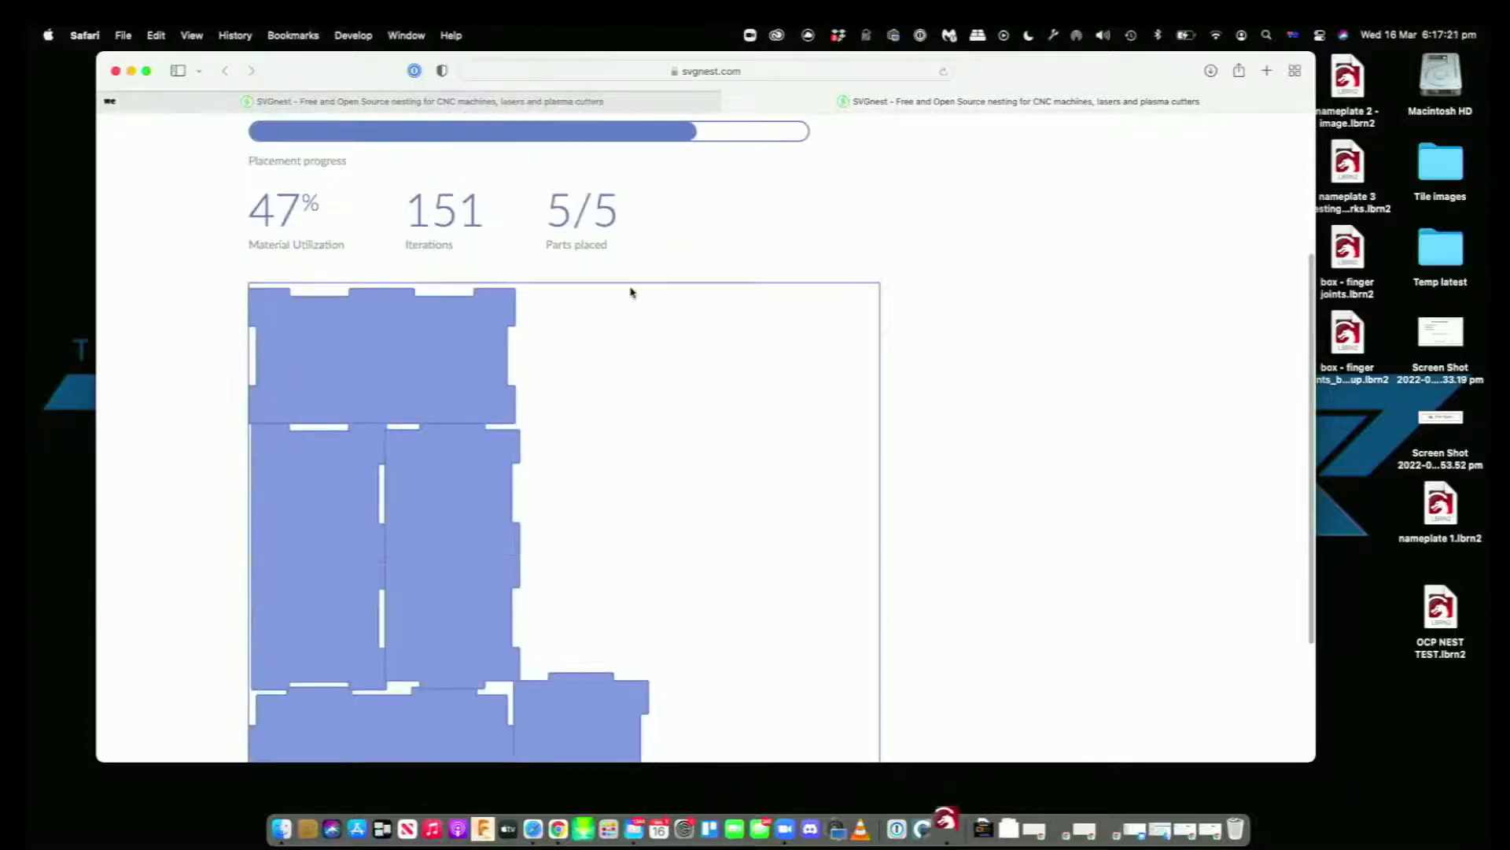
Step: Inspect how closely the finger joints of neighbouring panels fit in the nested layout, enlarging SVGnest to full screen
scroll(630, 291, "up", 2)
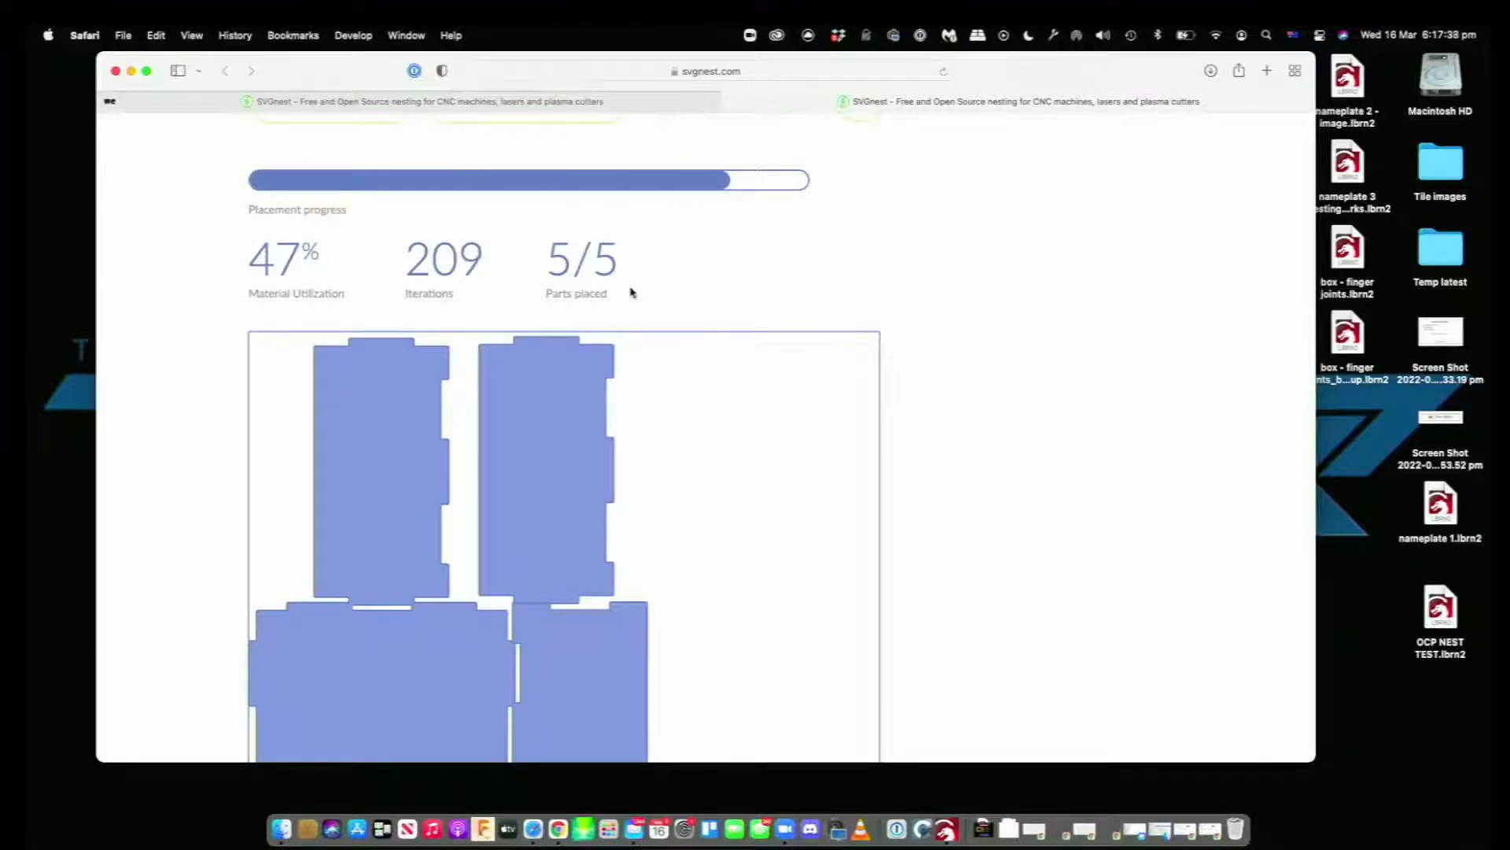
scroll(630, 293, "down", 5)
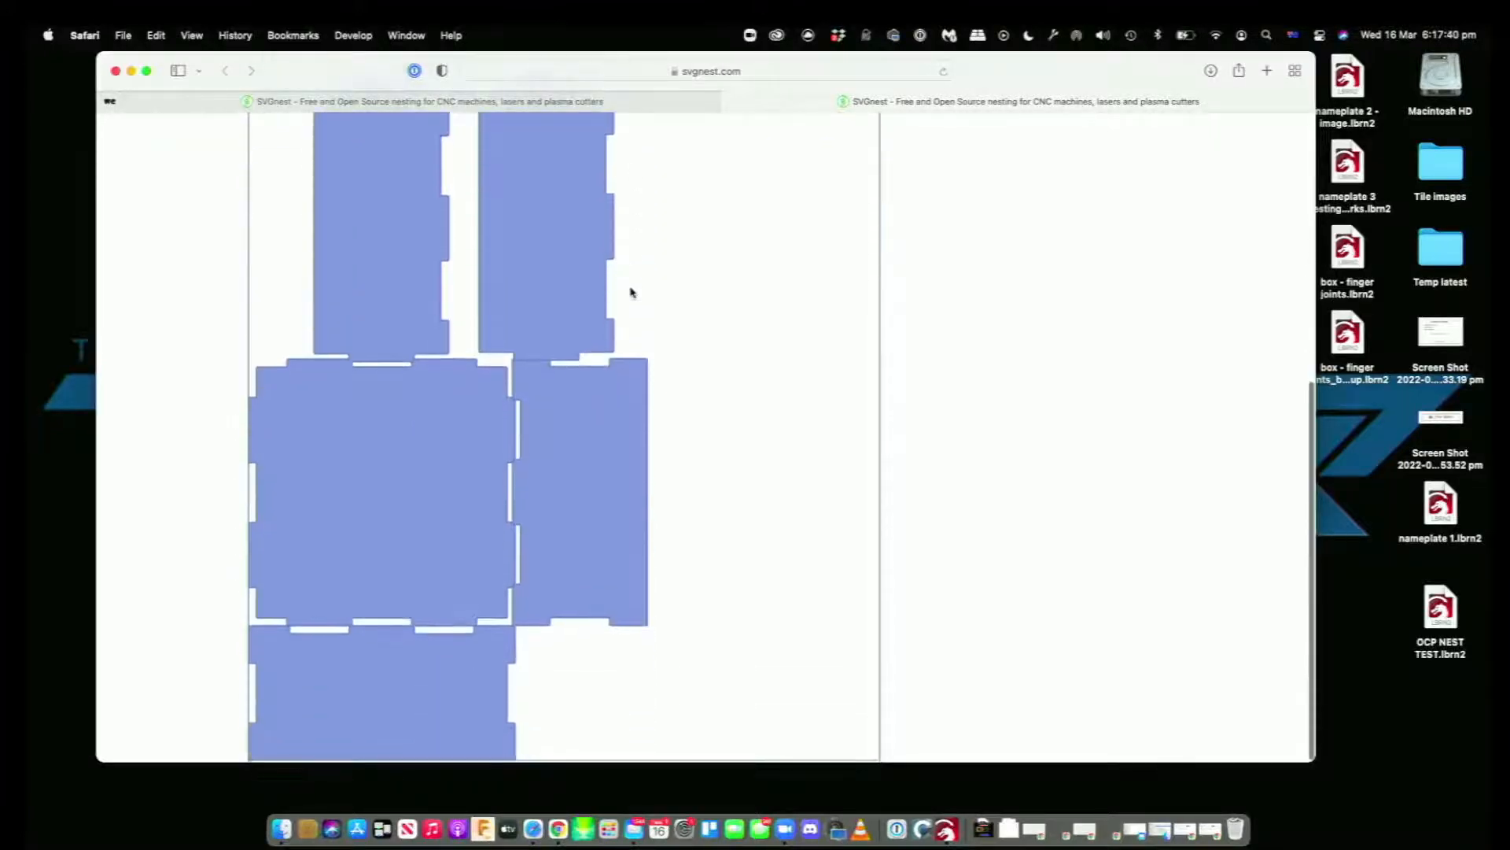
scroll(630, 293, "down", 2)
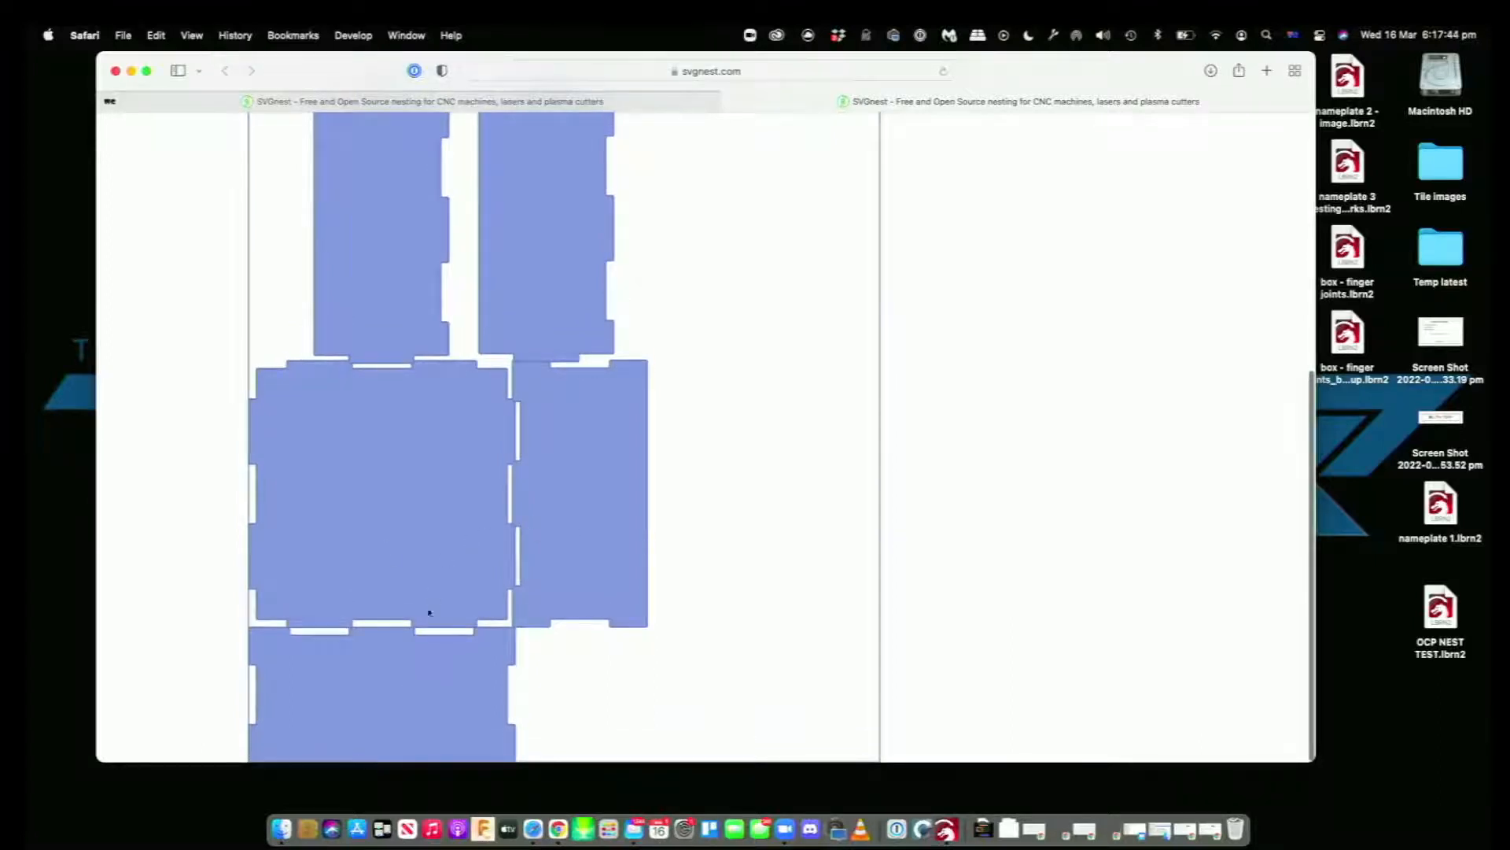
scroll(403, 512, "up", 2)
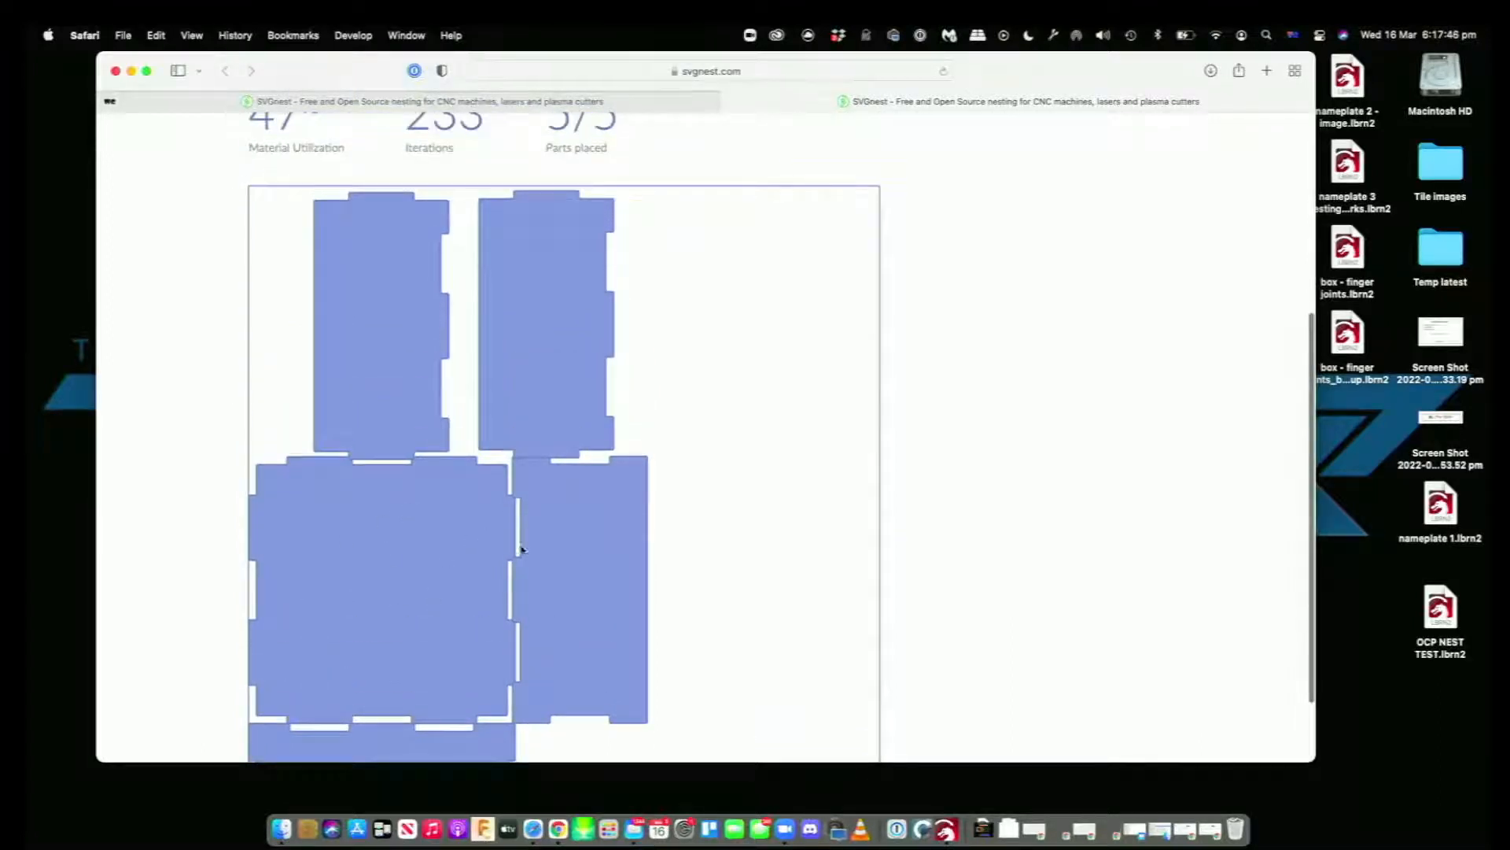
scroll(516, 547, "down", 2)
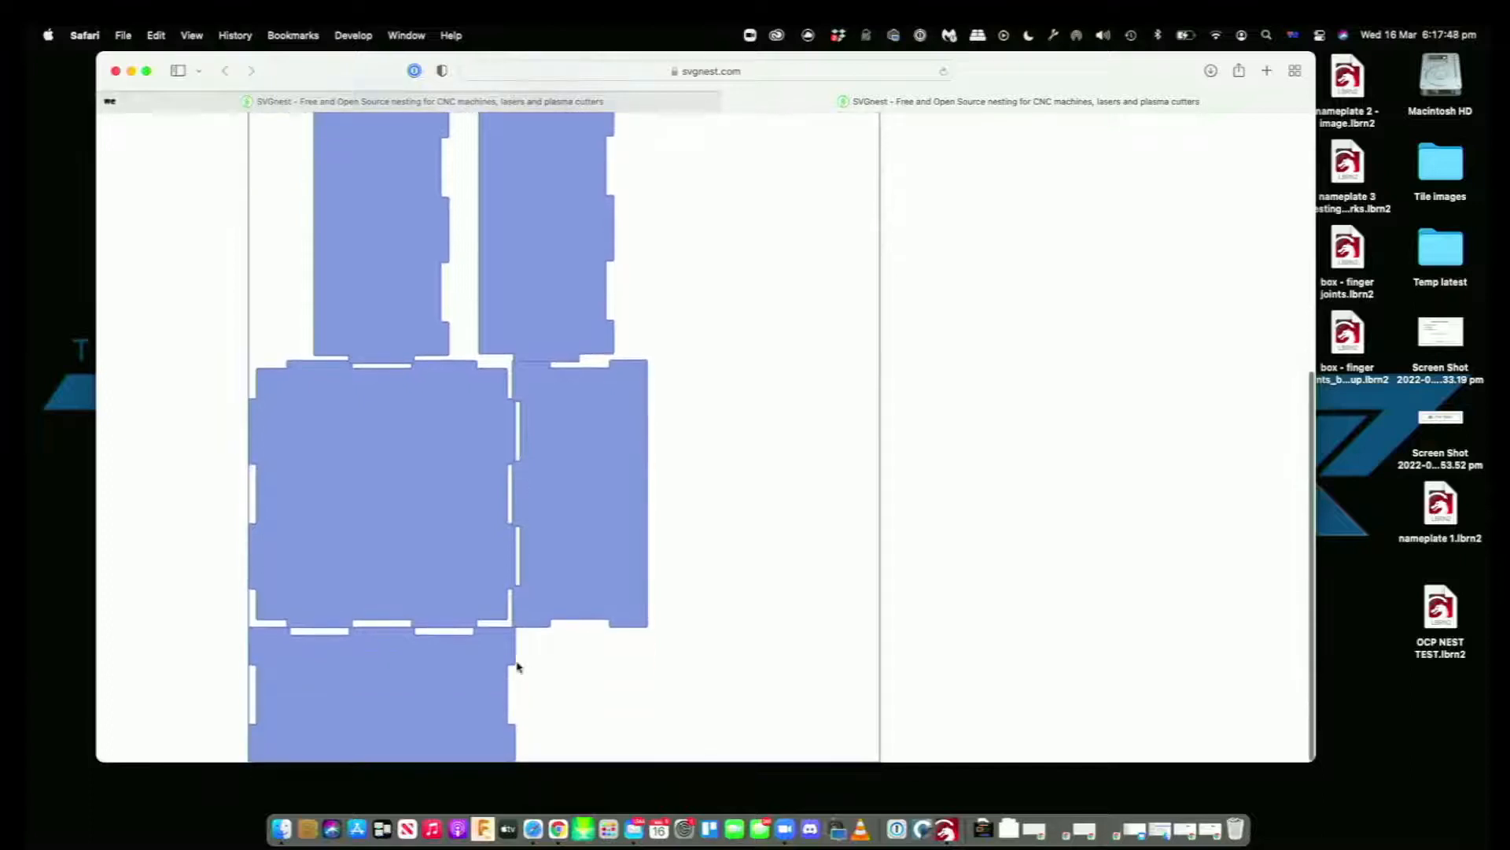
scroll(462, 638, "up", 4)
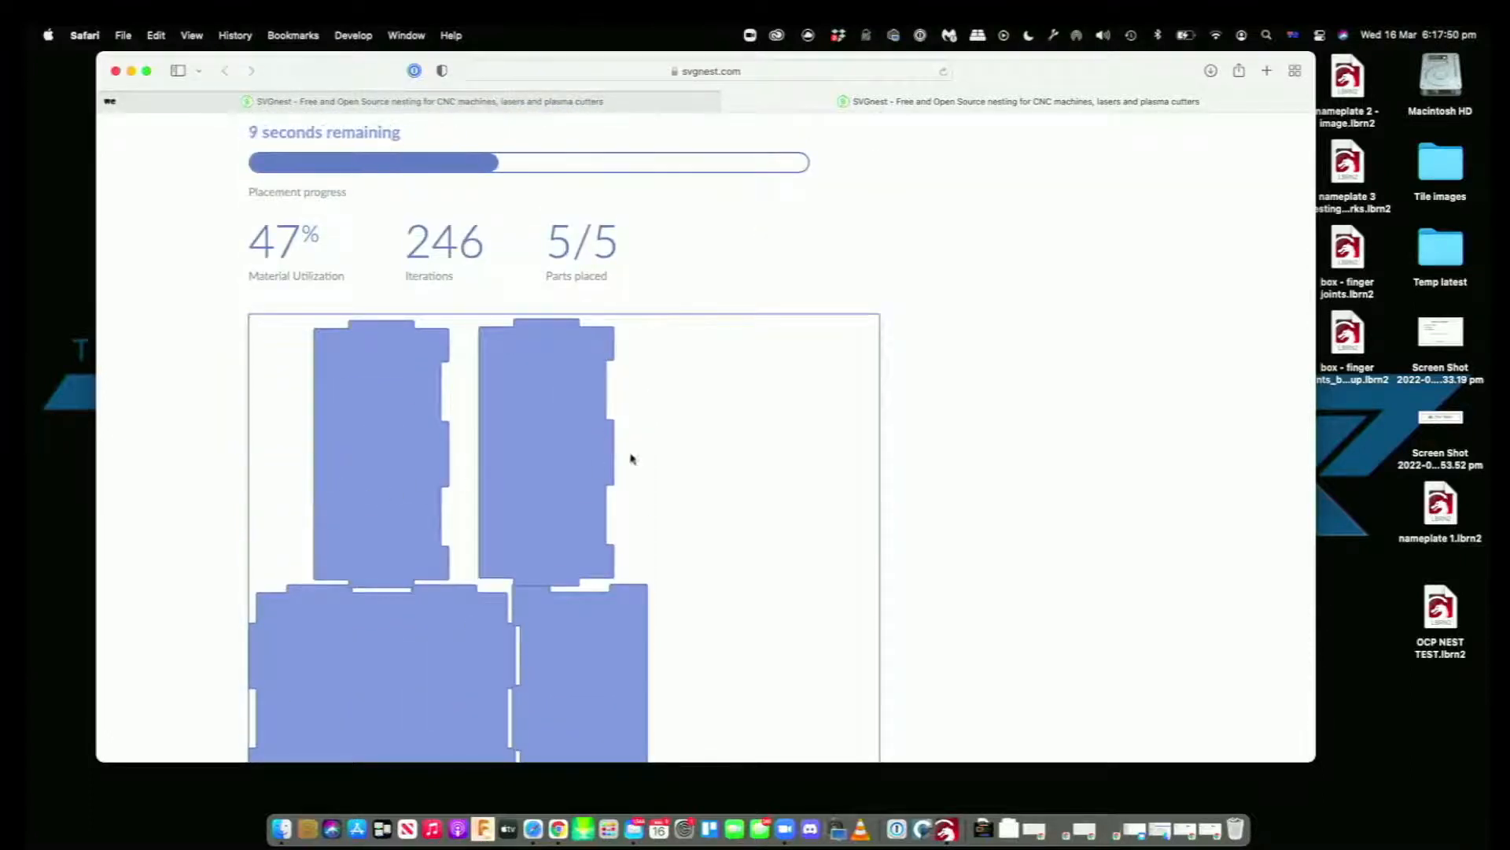
scroll(593, 501, "up", 2)
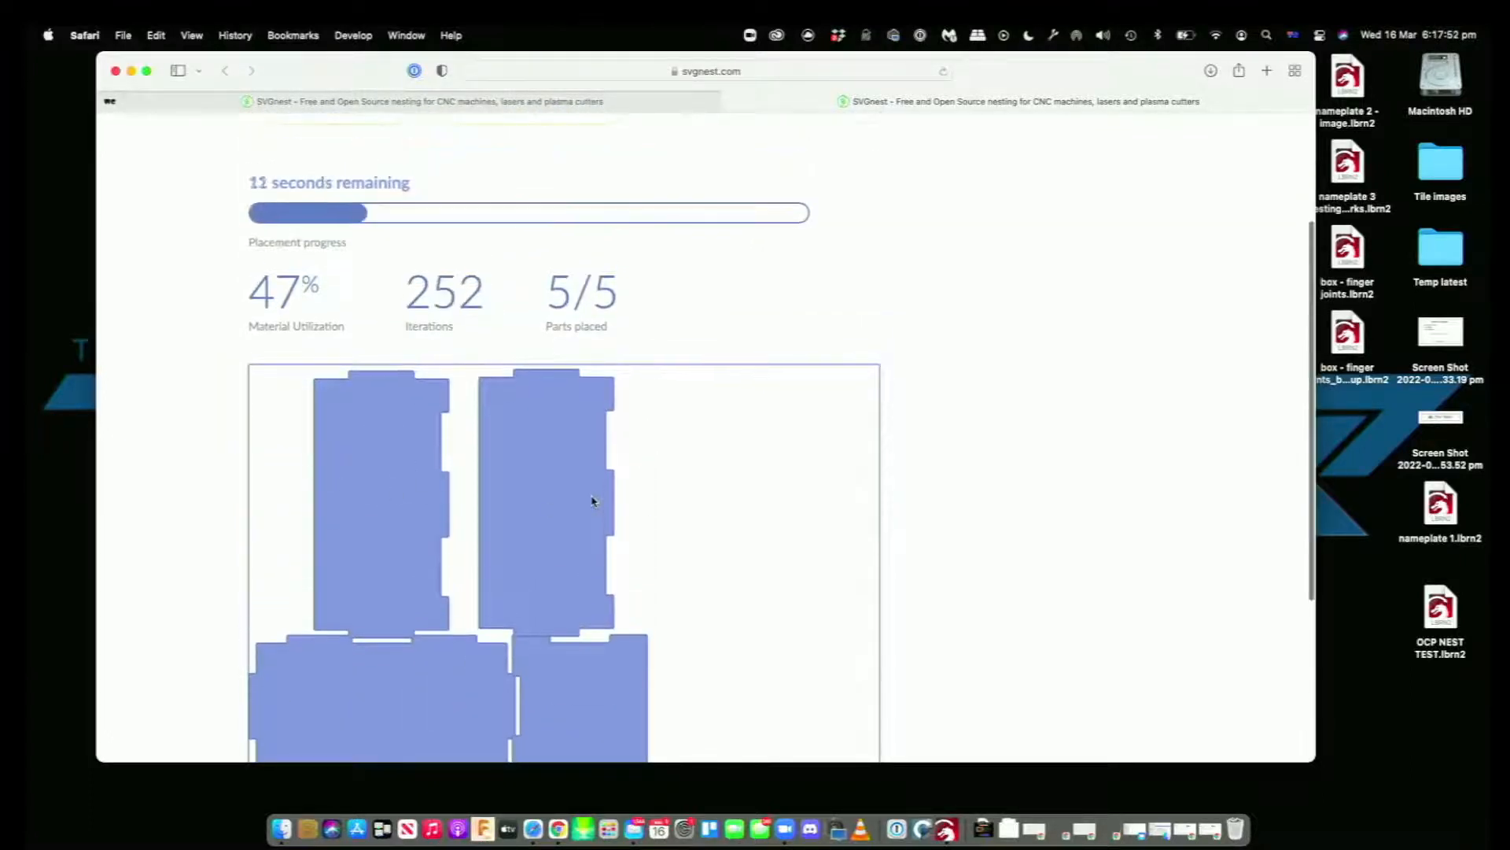
scroll(593, 501, "down", 1)
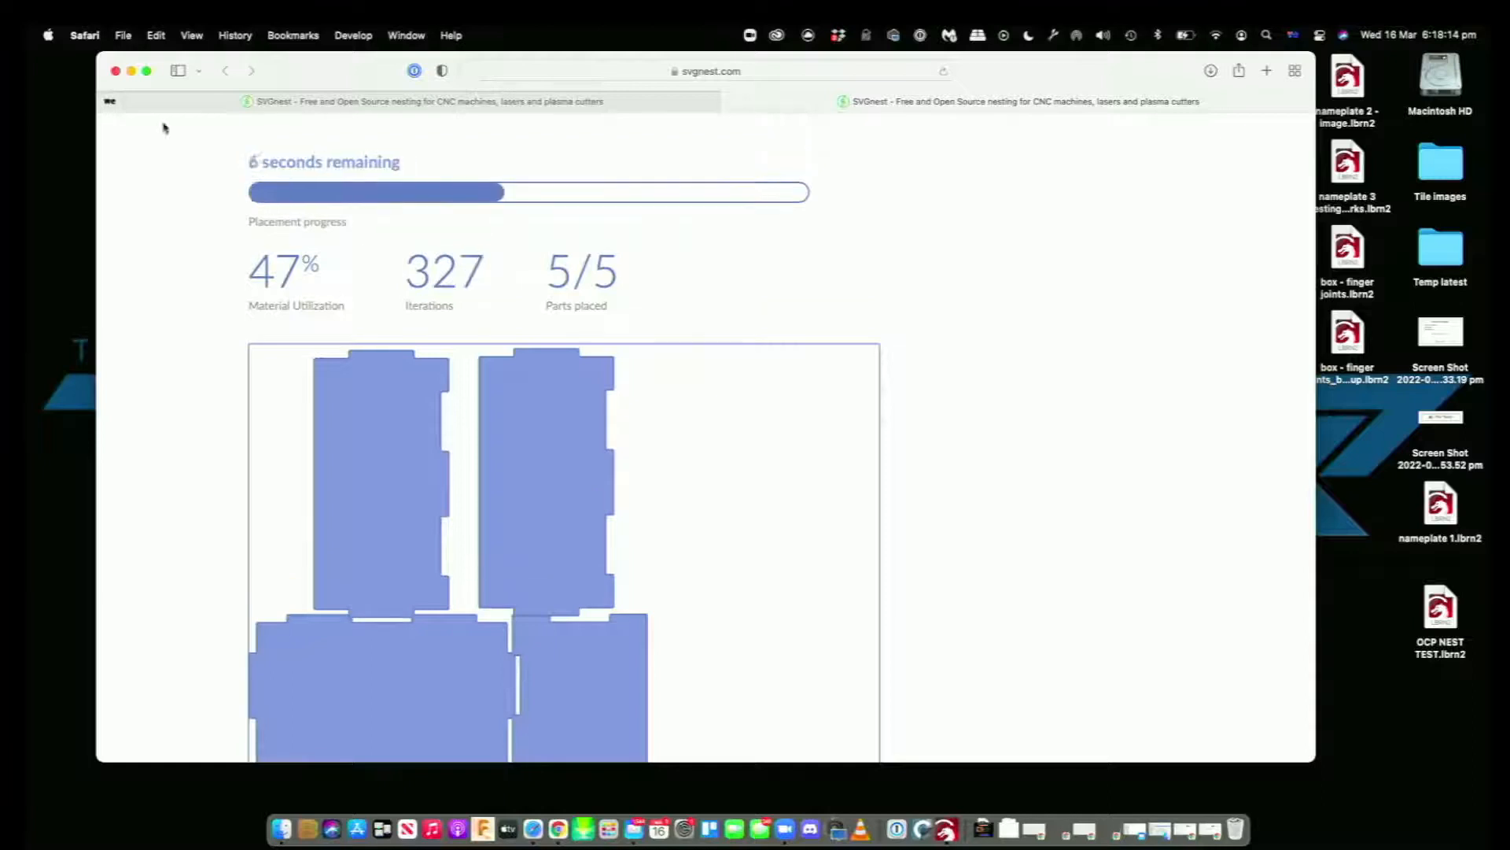
left_click(146, 71)
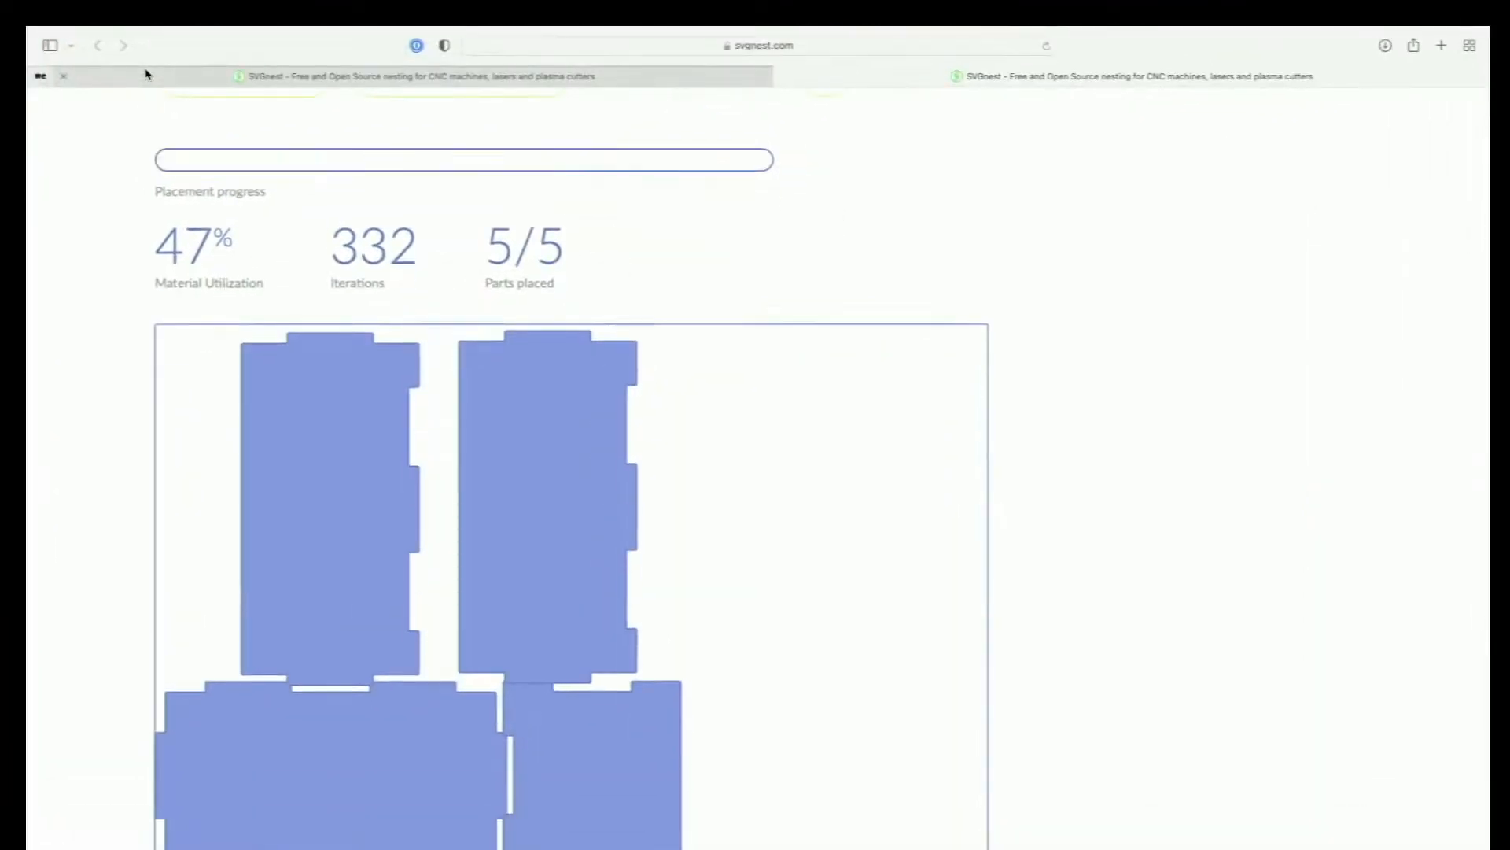
scroll(293, 408, "down", 5)
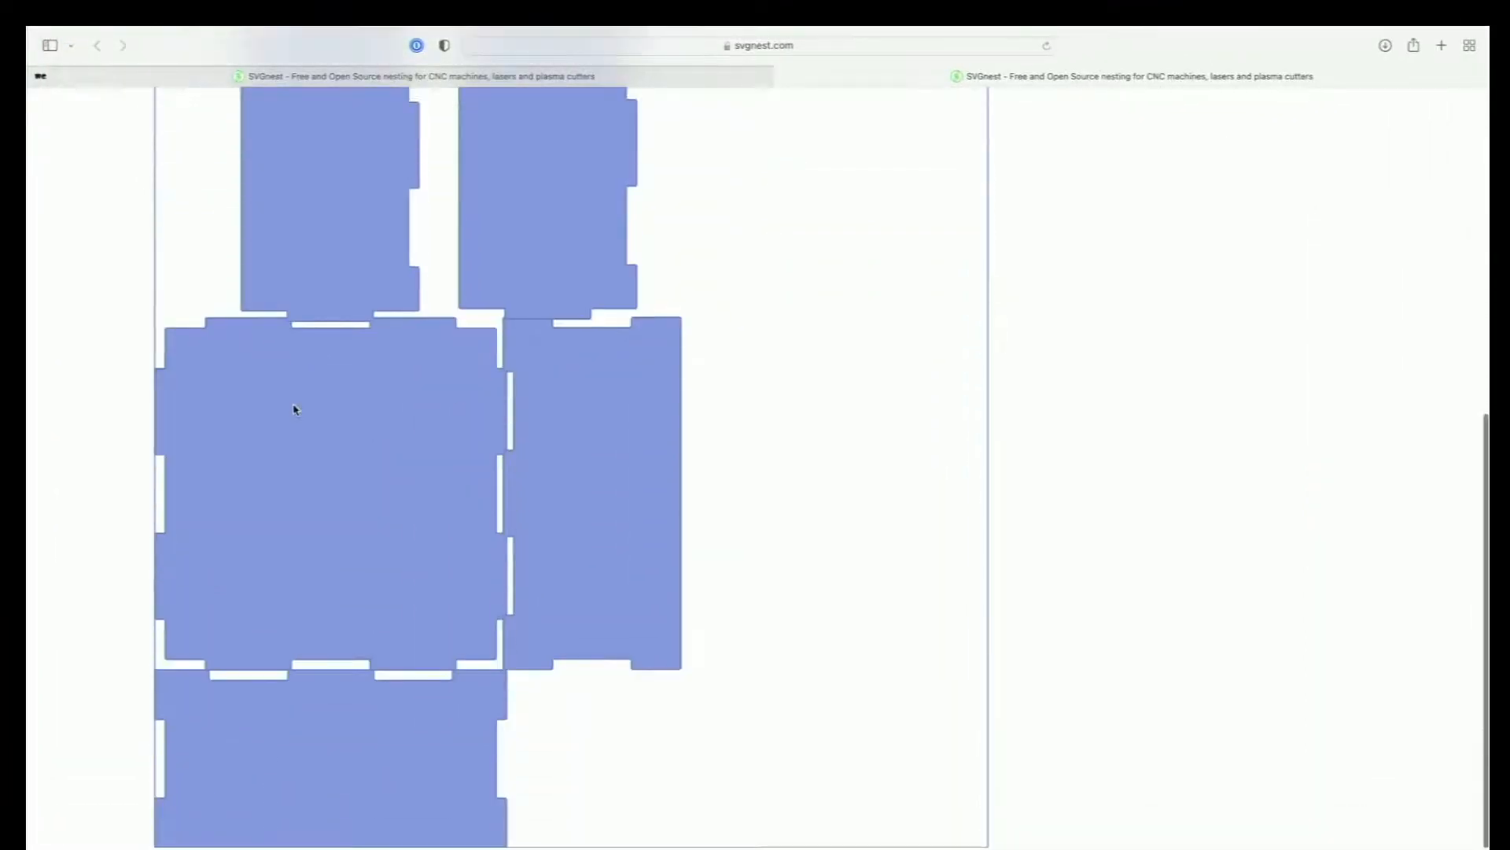
scroll(293, 407, "up", 8)
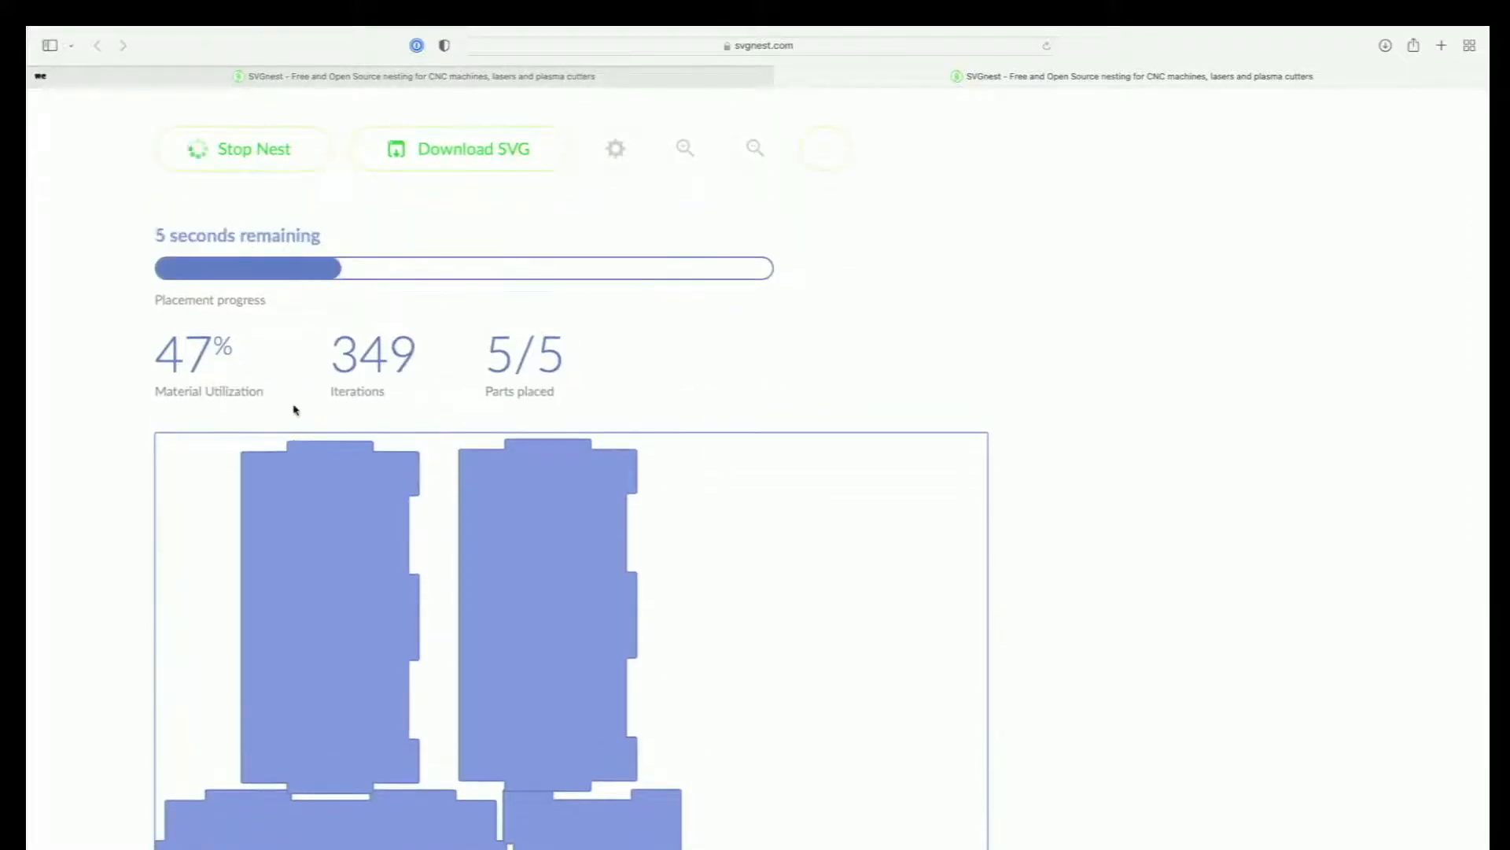
Step: Stop the nesting run and download the nested finger-joint layout as an SVG
mouse_move(26, 197)
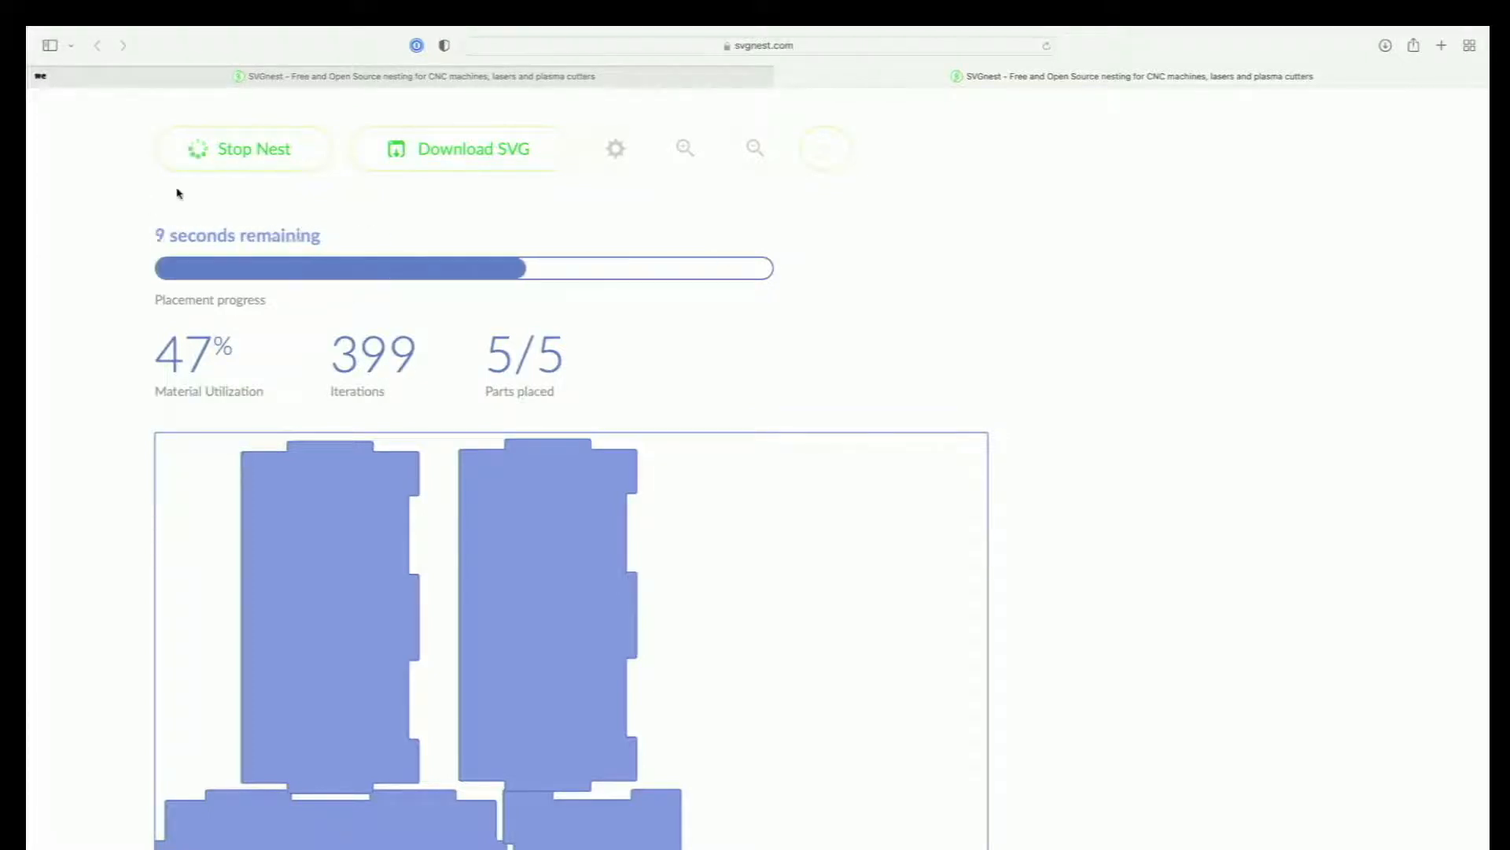
left_click(210, 154)
scroll(166, 359, "down", 5)
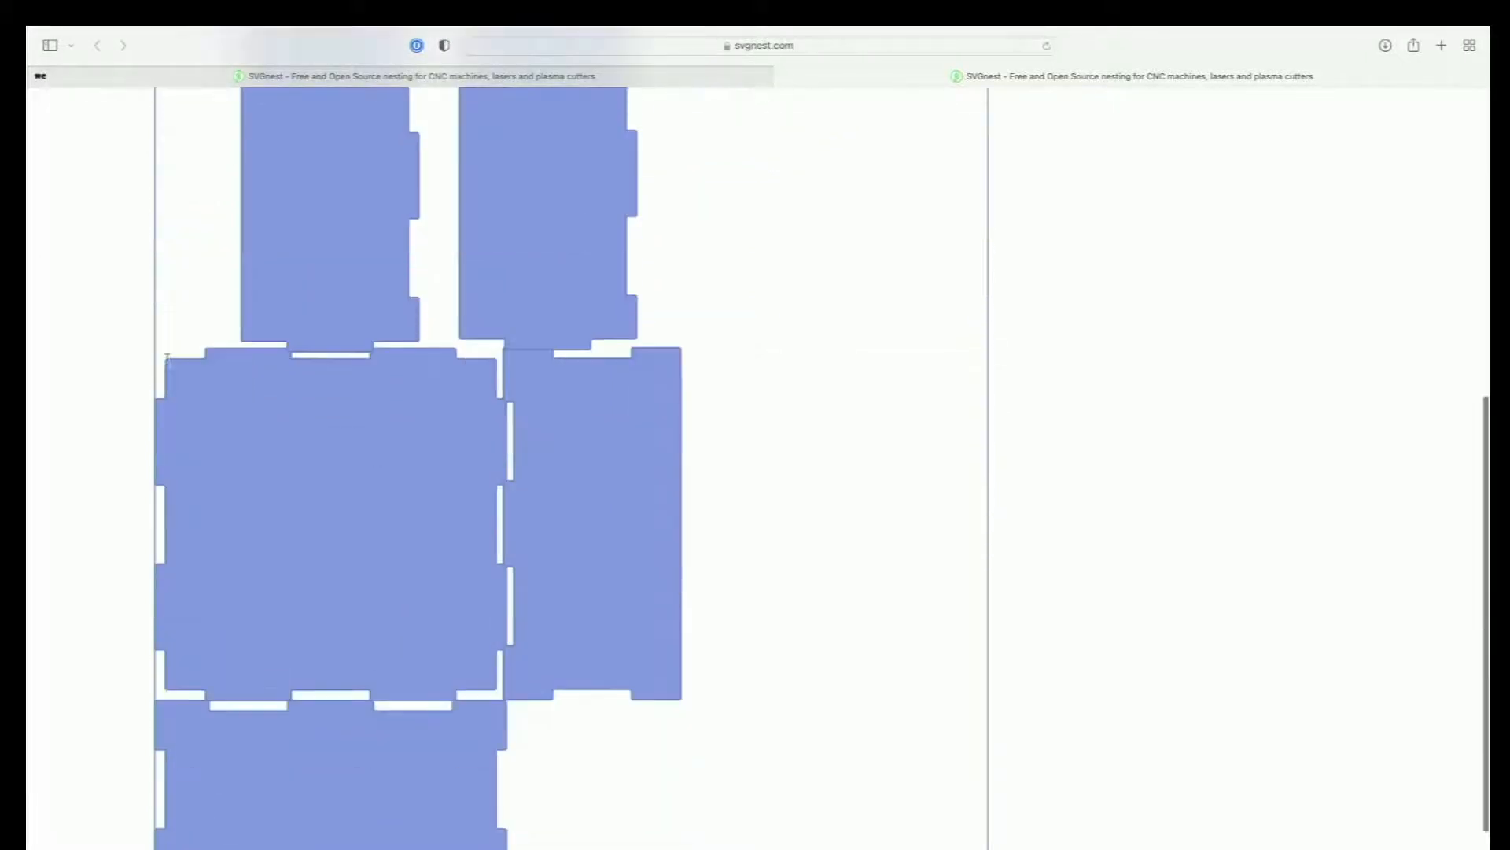
scroll(167, 359, "up", 5)
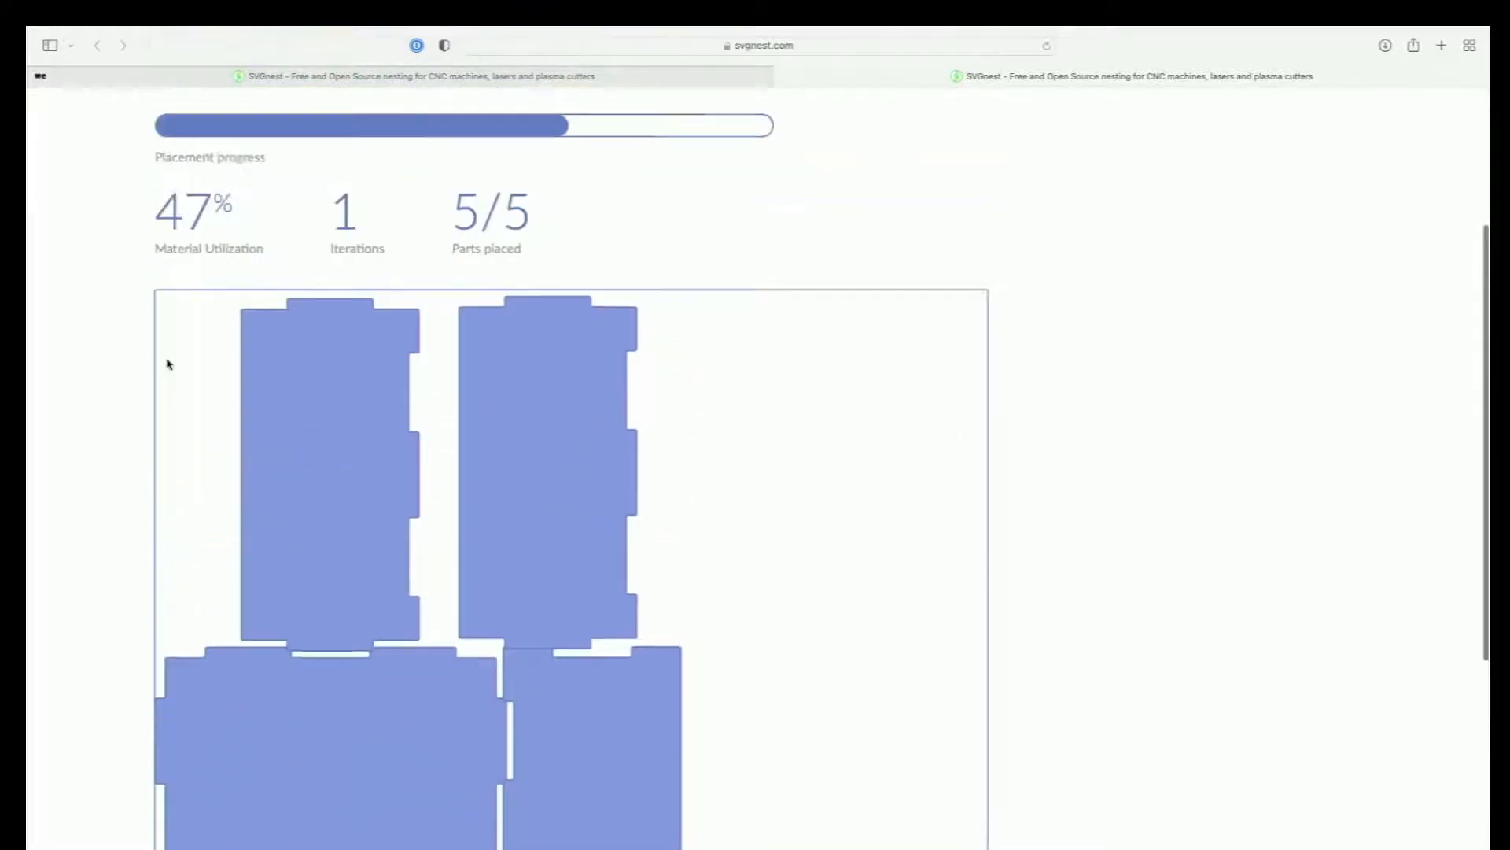
left_click(432, 162)
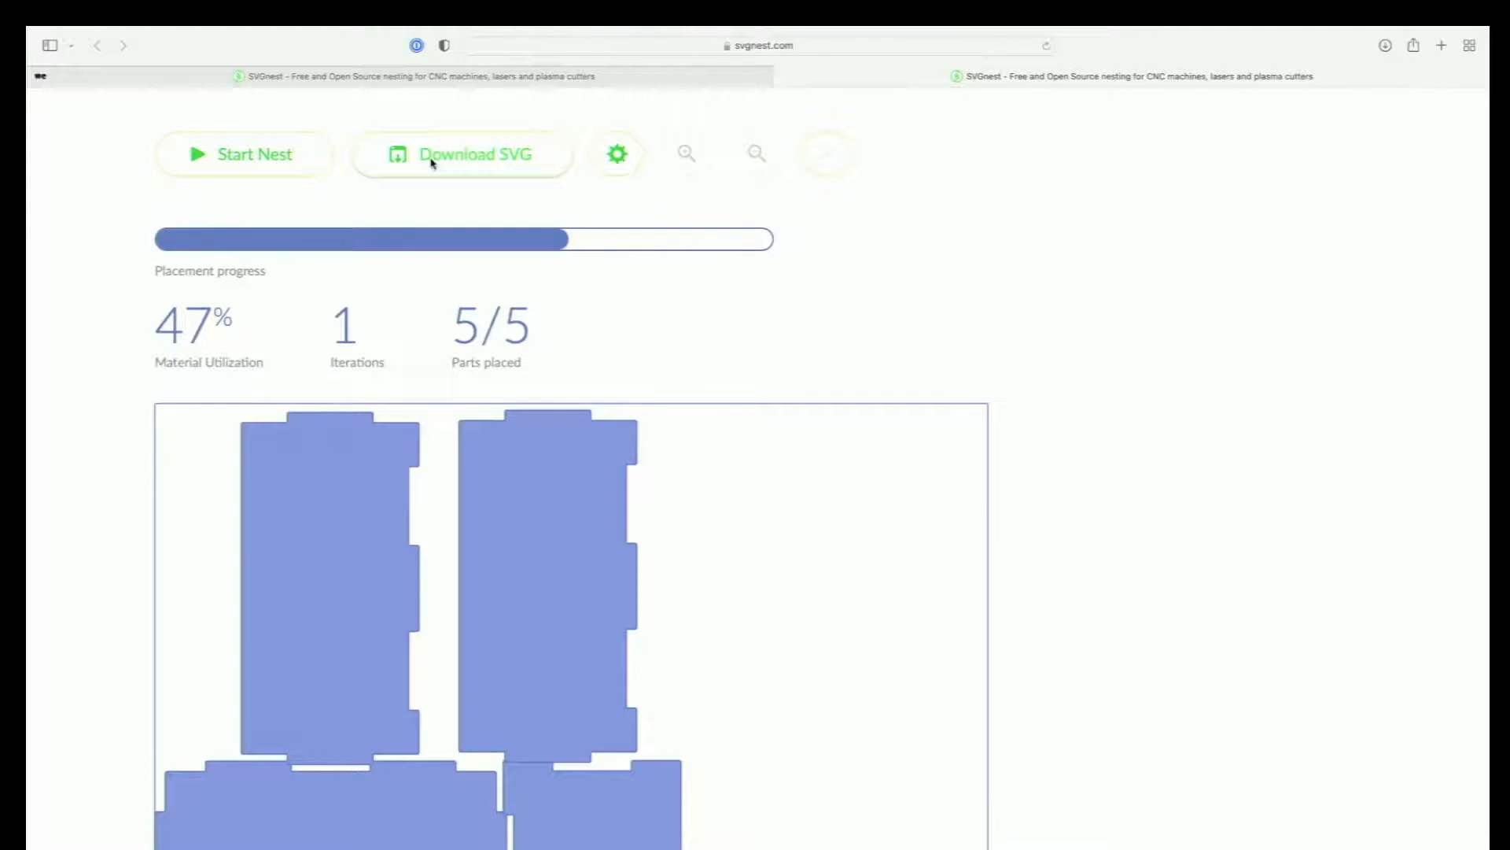
Step: Switch to LightBurn, confirm that nesting is complete and import the newest nested layout, SVGnest-output-4.svg, from Downloads
mouse_move(135, 36)
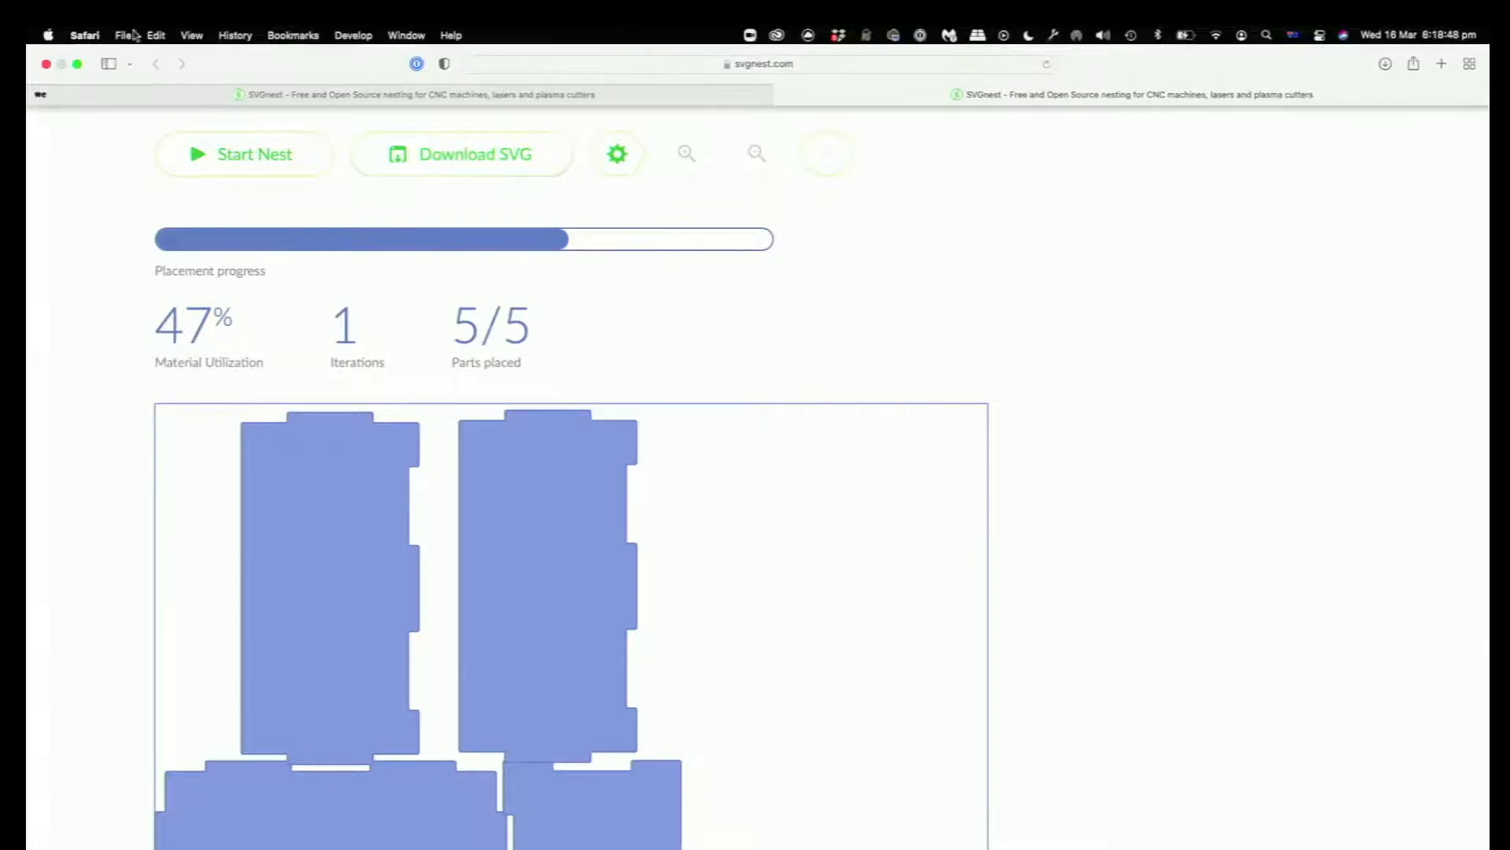
left_click(77, 63)
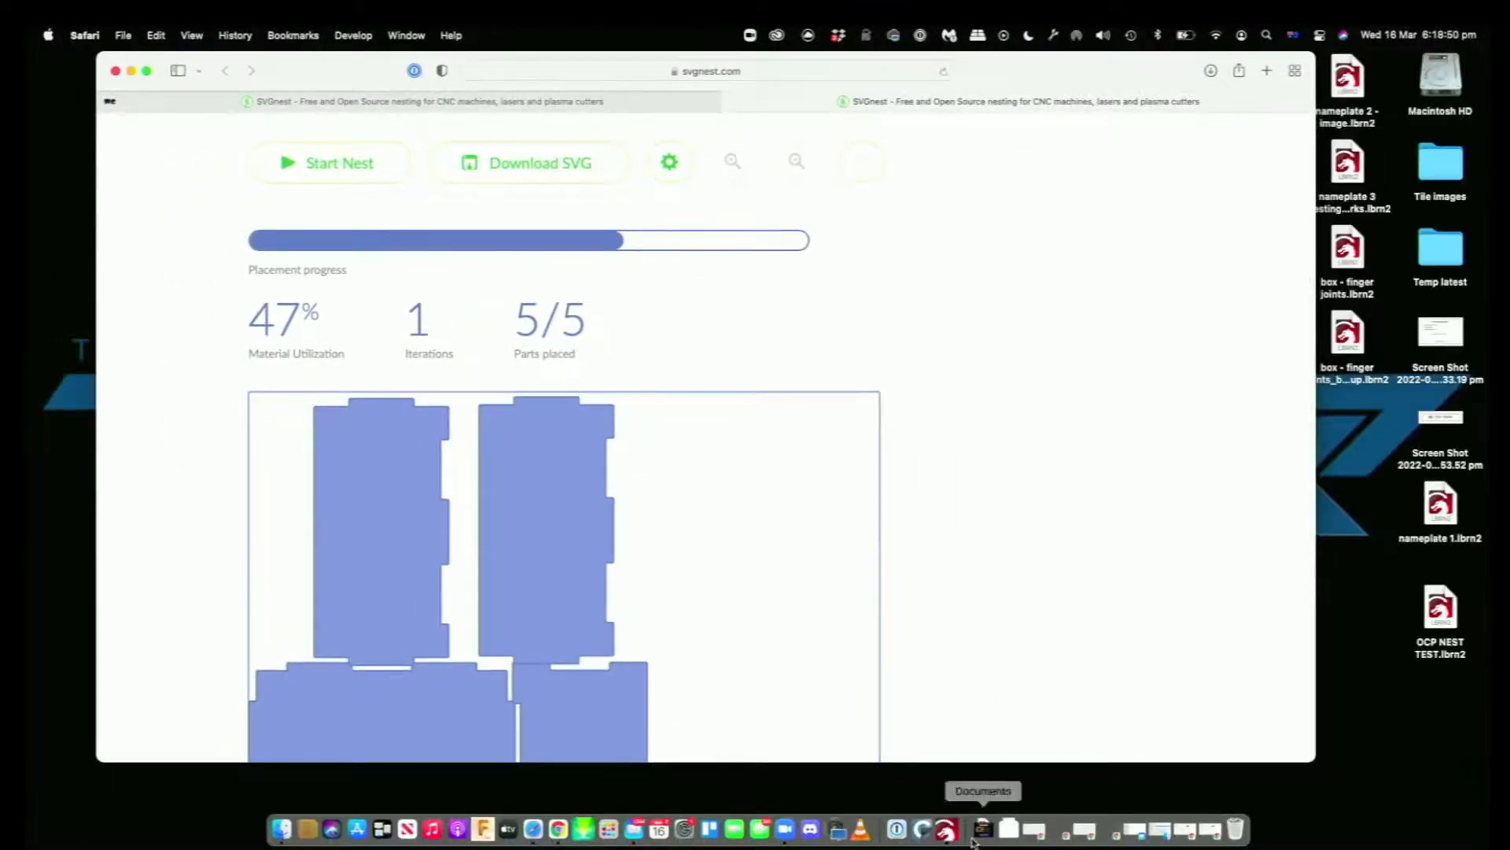
left_click(949, 839)
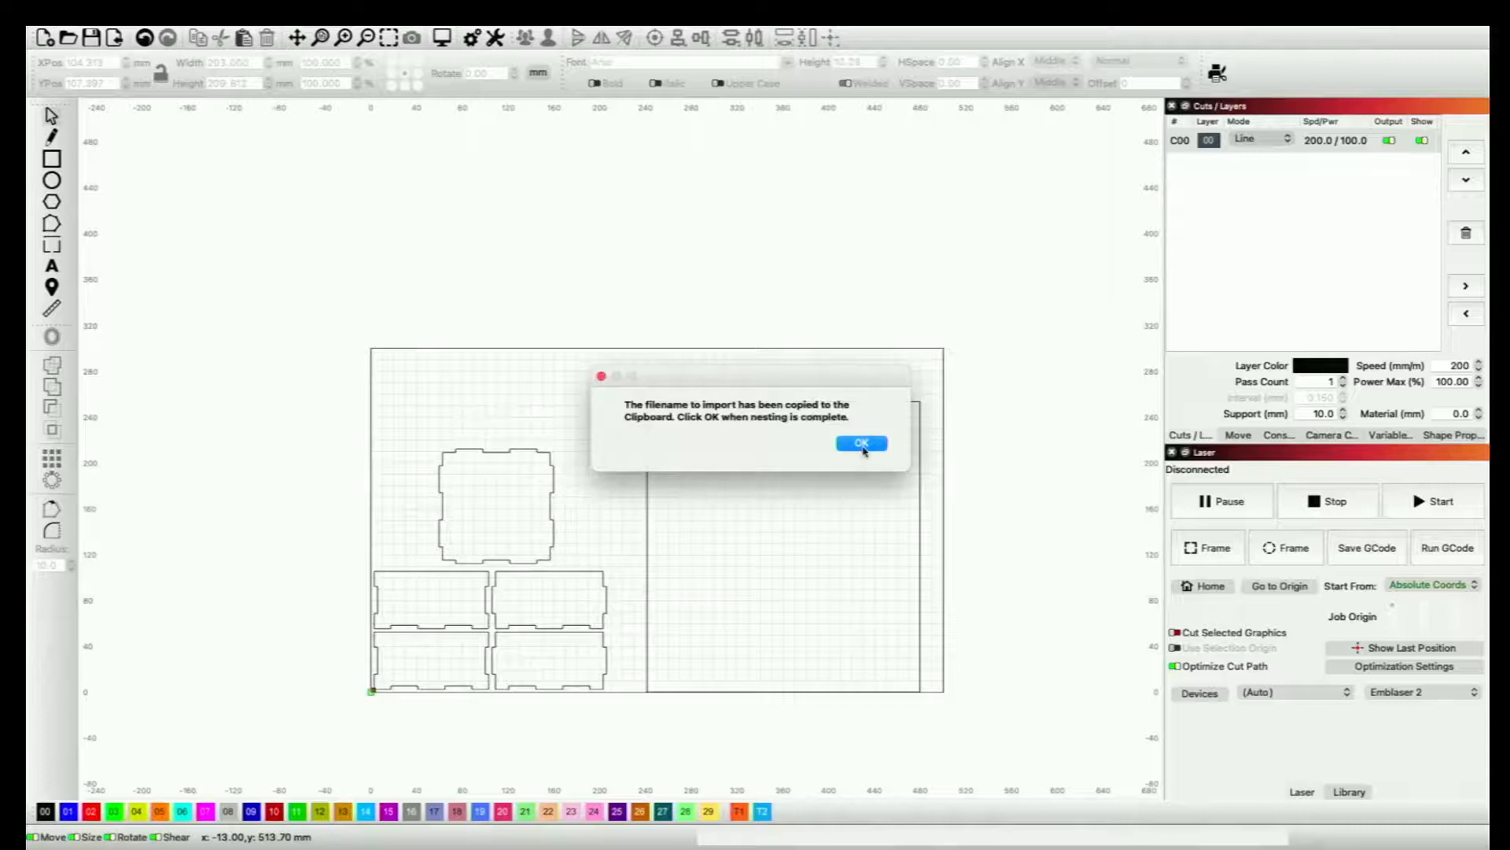
left_click(862, 445)
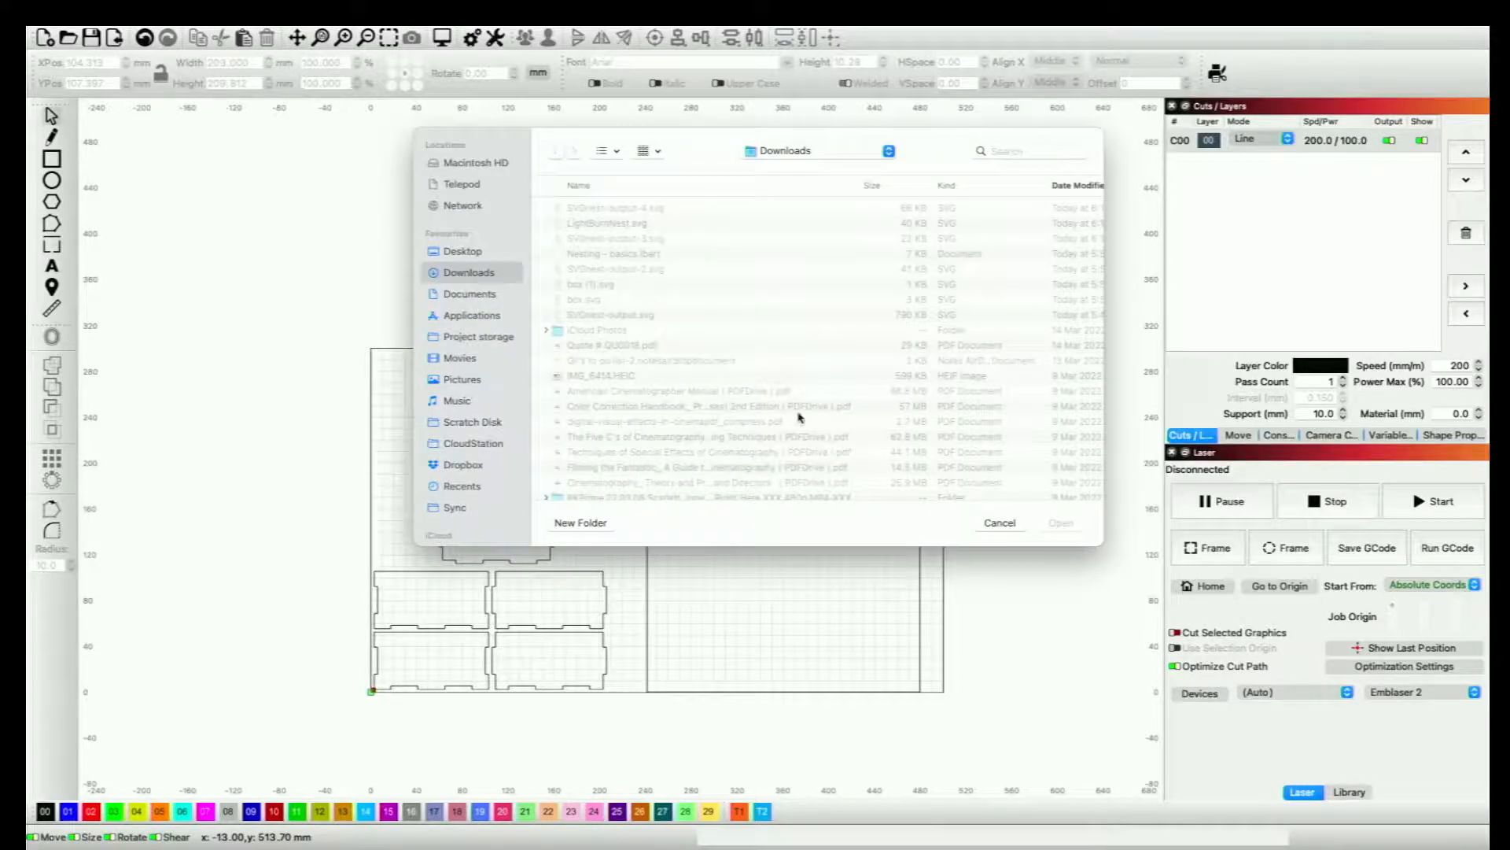
double_click(654, 209)
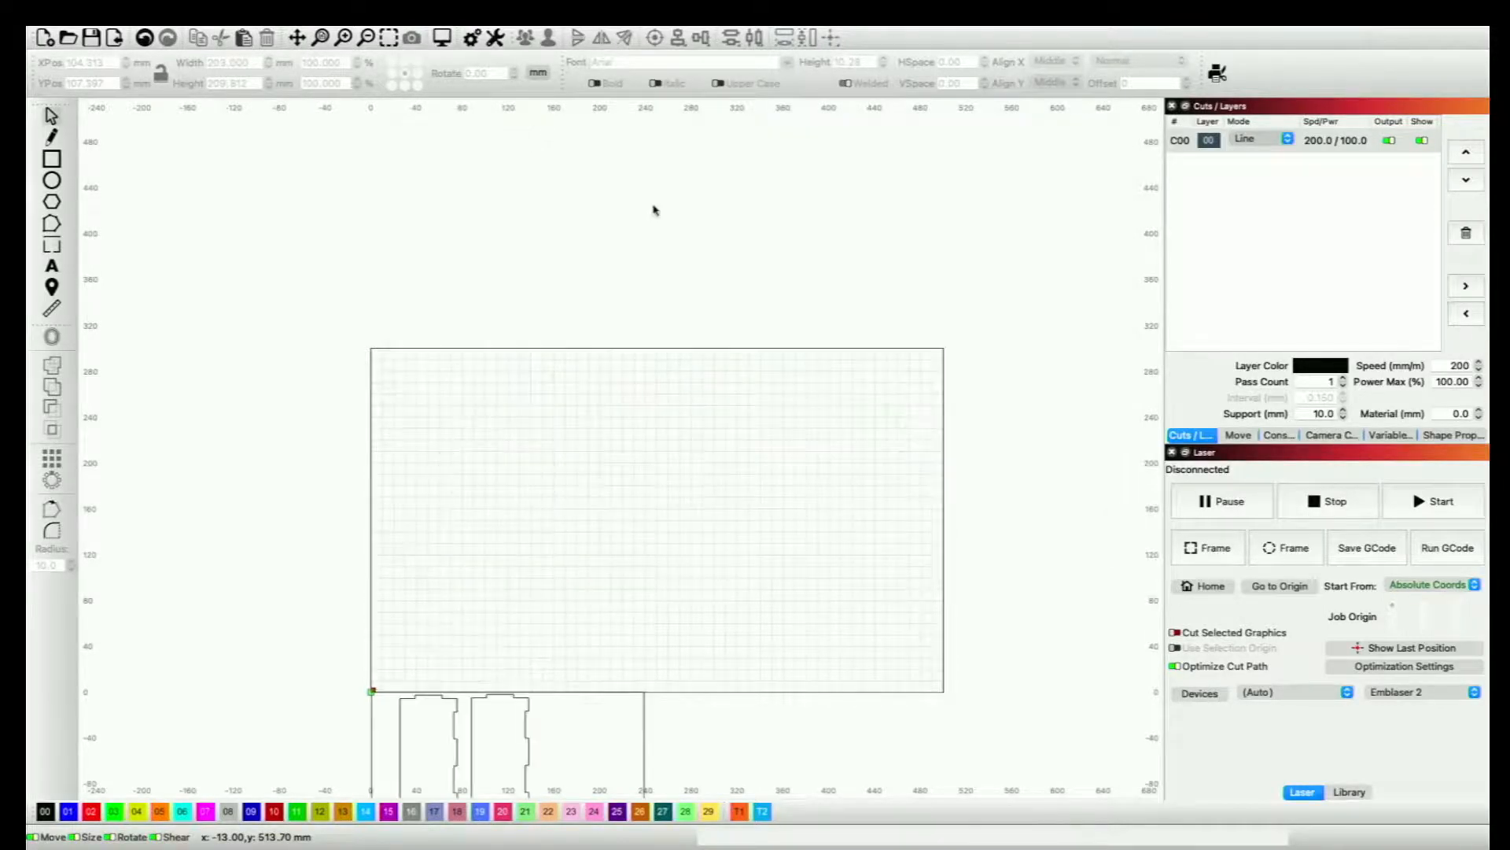
Step: Move the imported nested panels from below the work area onto it and delete the leftover bin rectangle
scroll(596, 454, "up", 2)
scroll(596, 455, "down", 4)
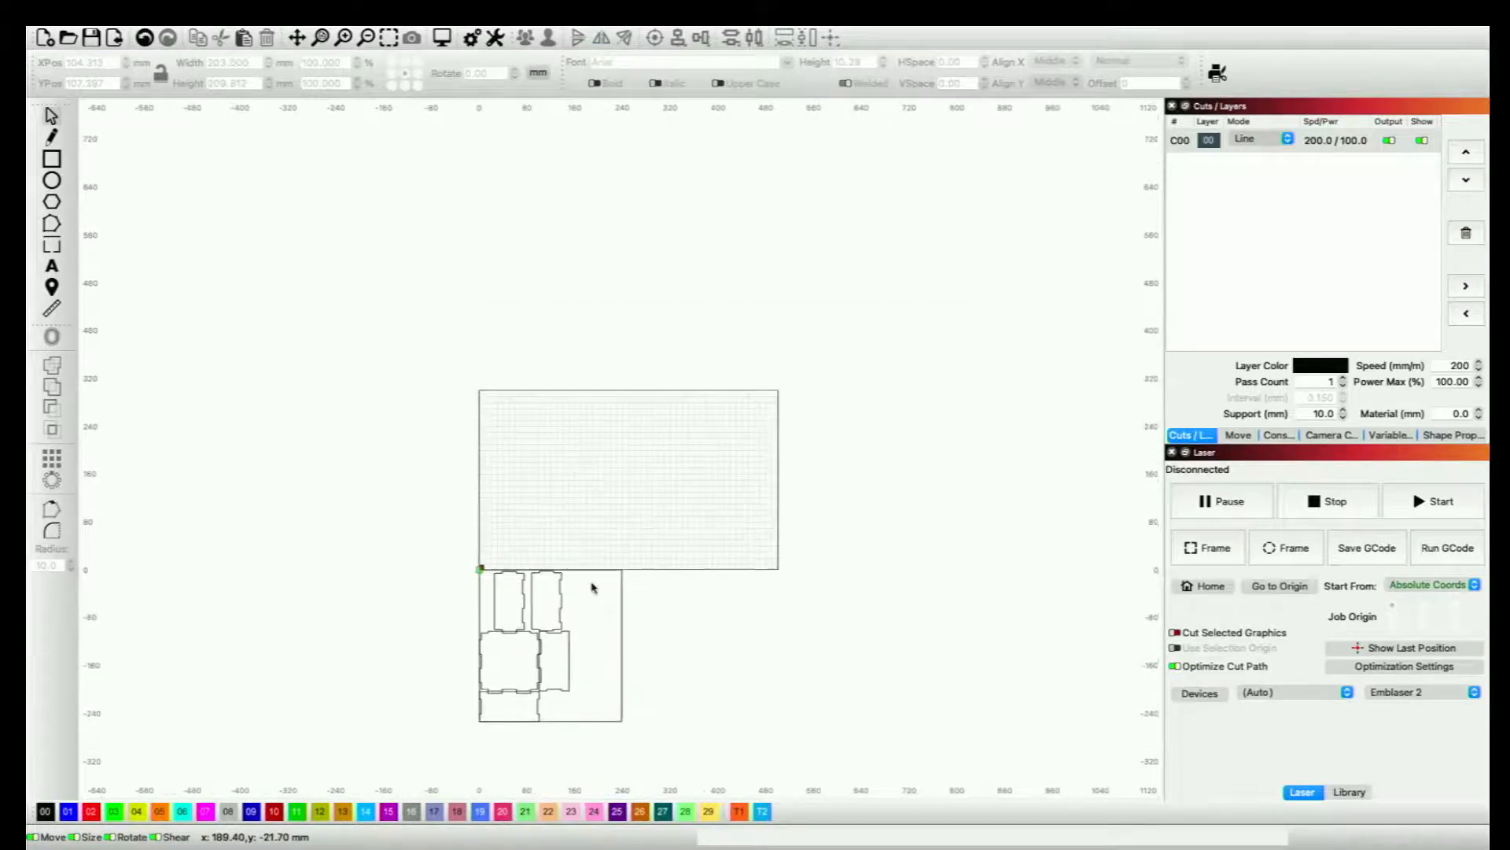
left_click(533, 666)
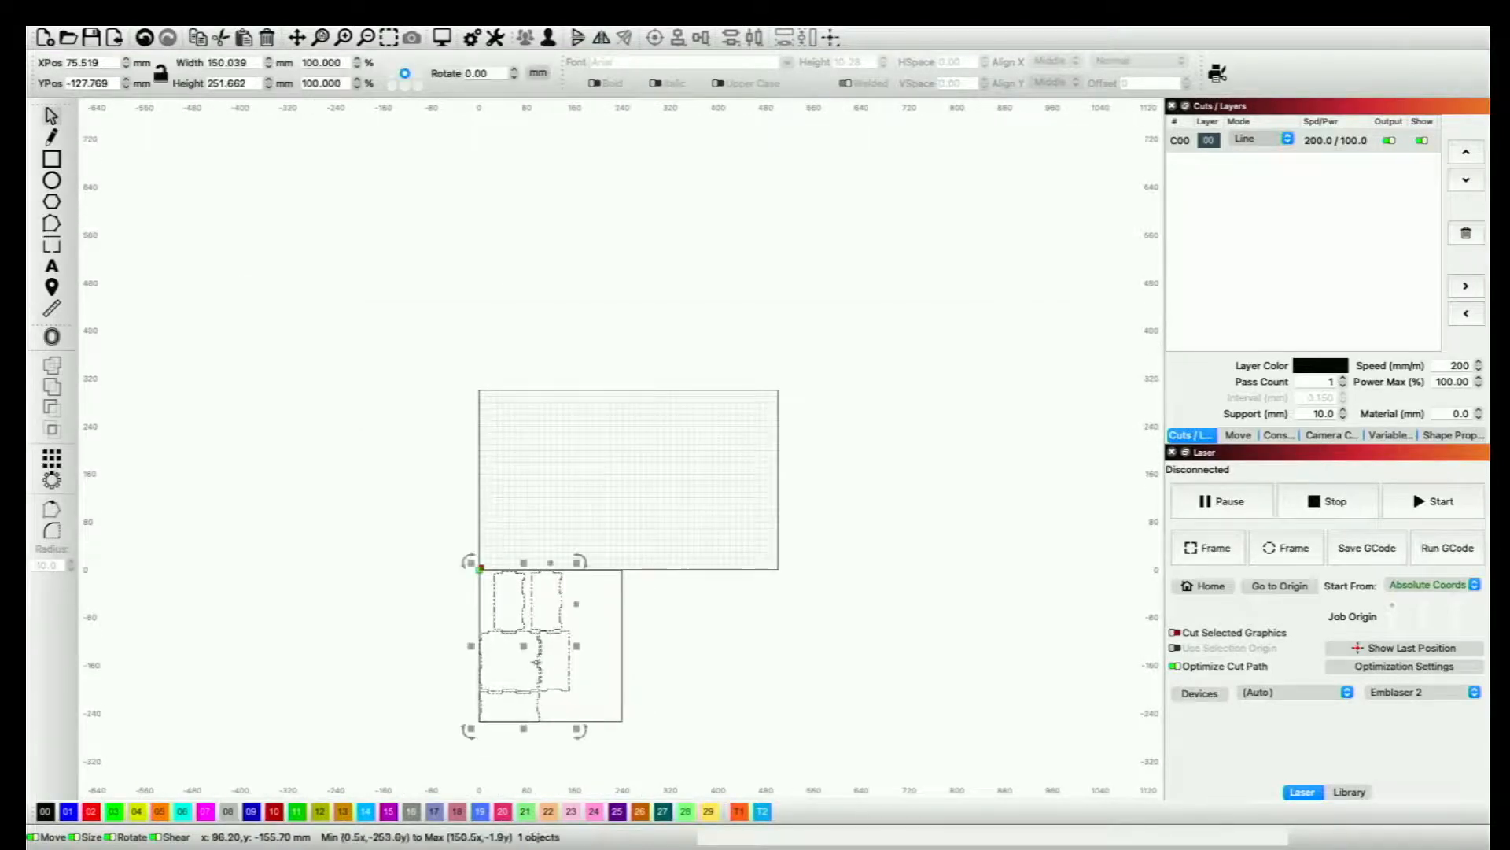
left_click_drag(534, 666, 531, 482)
left_click(651, 506)
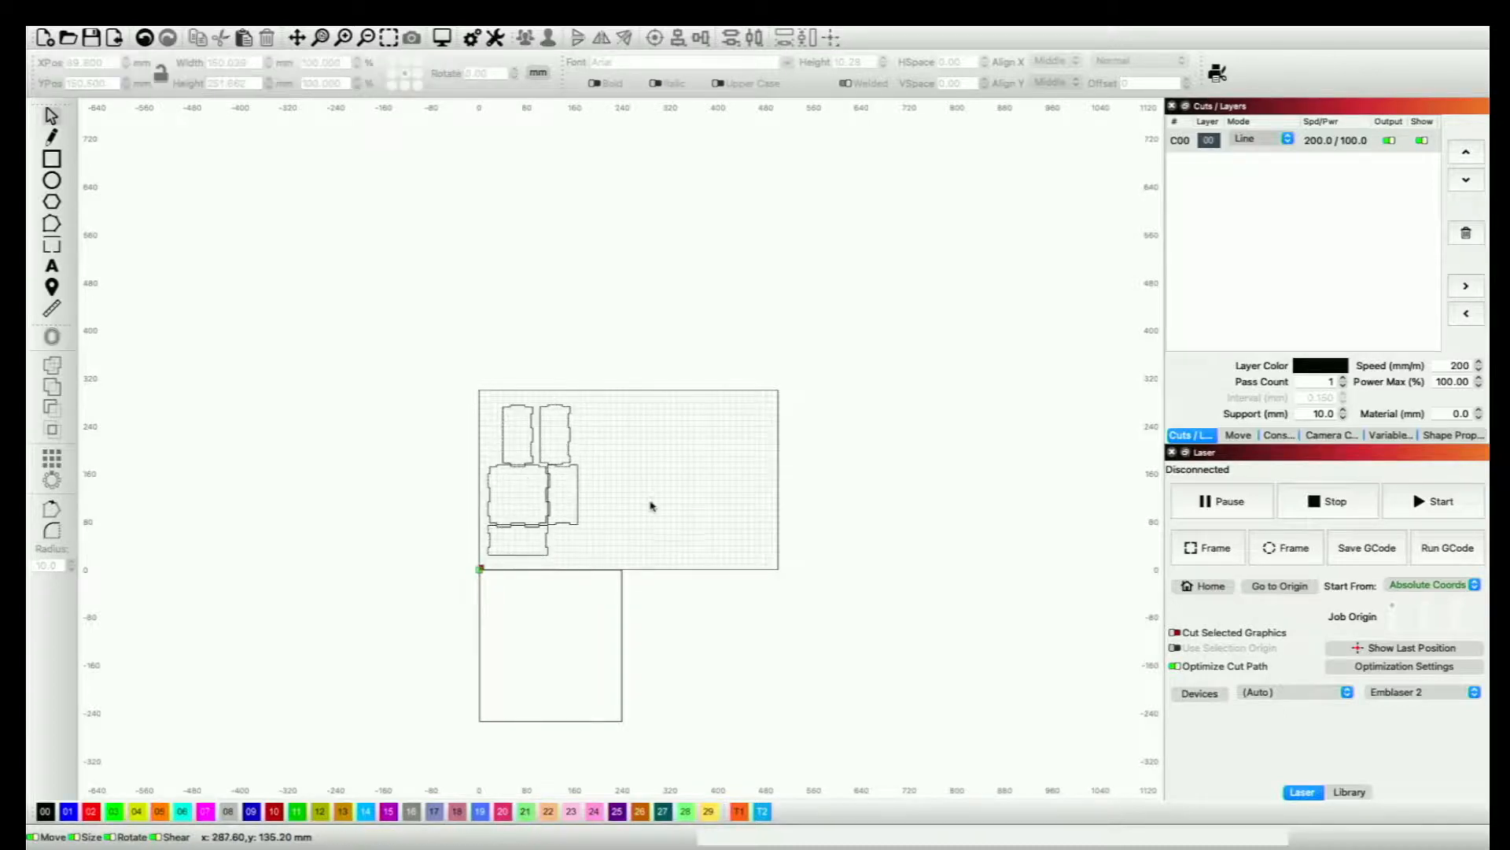
left_click(622, 624)
key("Delete")
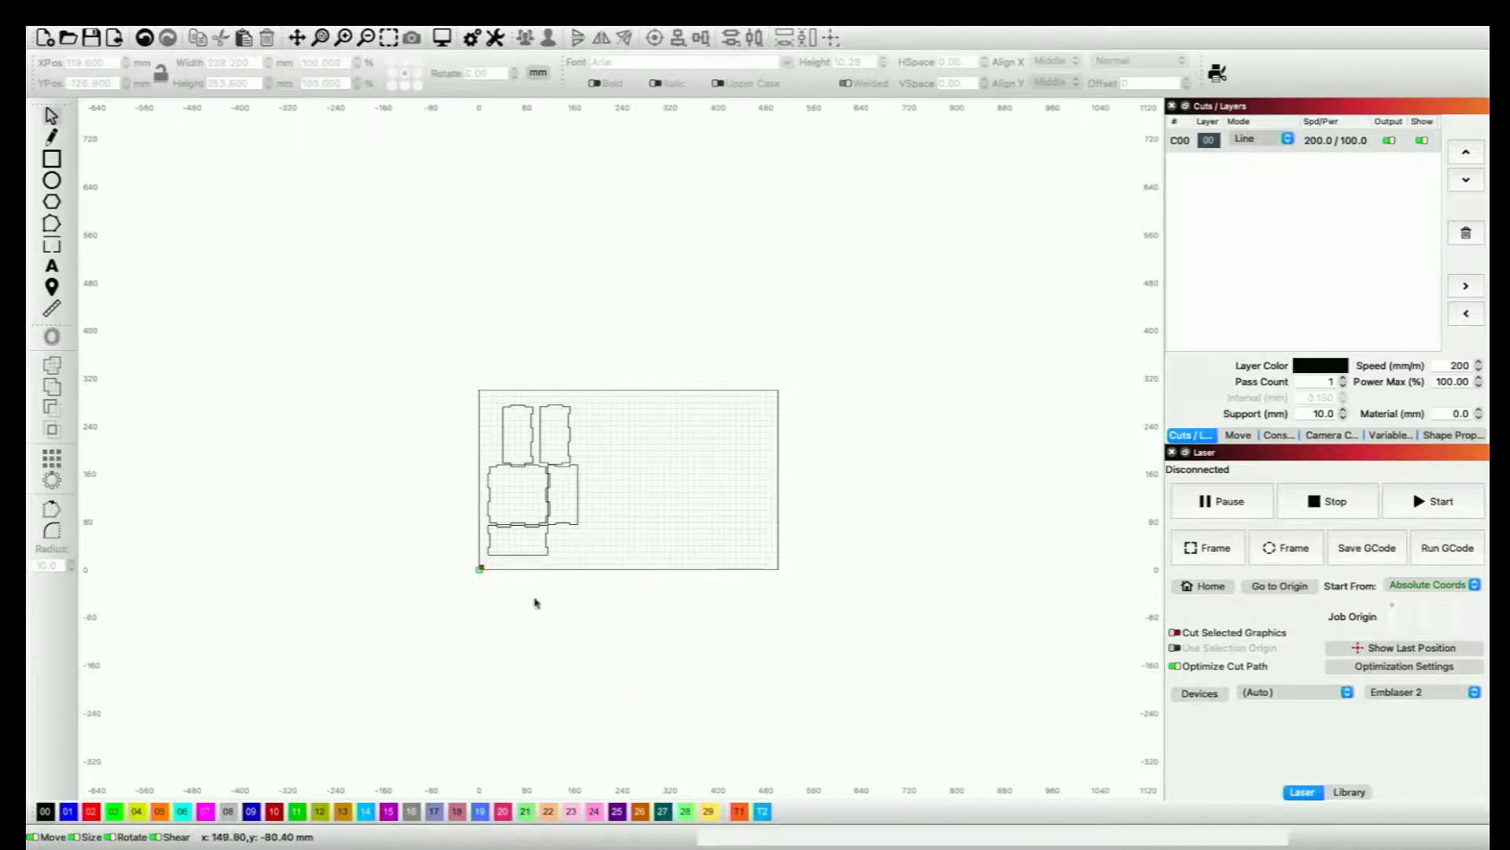
Step: Reposition the nested panel group close to the work area's origin corner, centred at about X 77.1, Y 128.2 mm
scroll(513, 509, "up", 4)
left_click(610, 483)
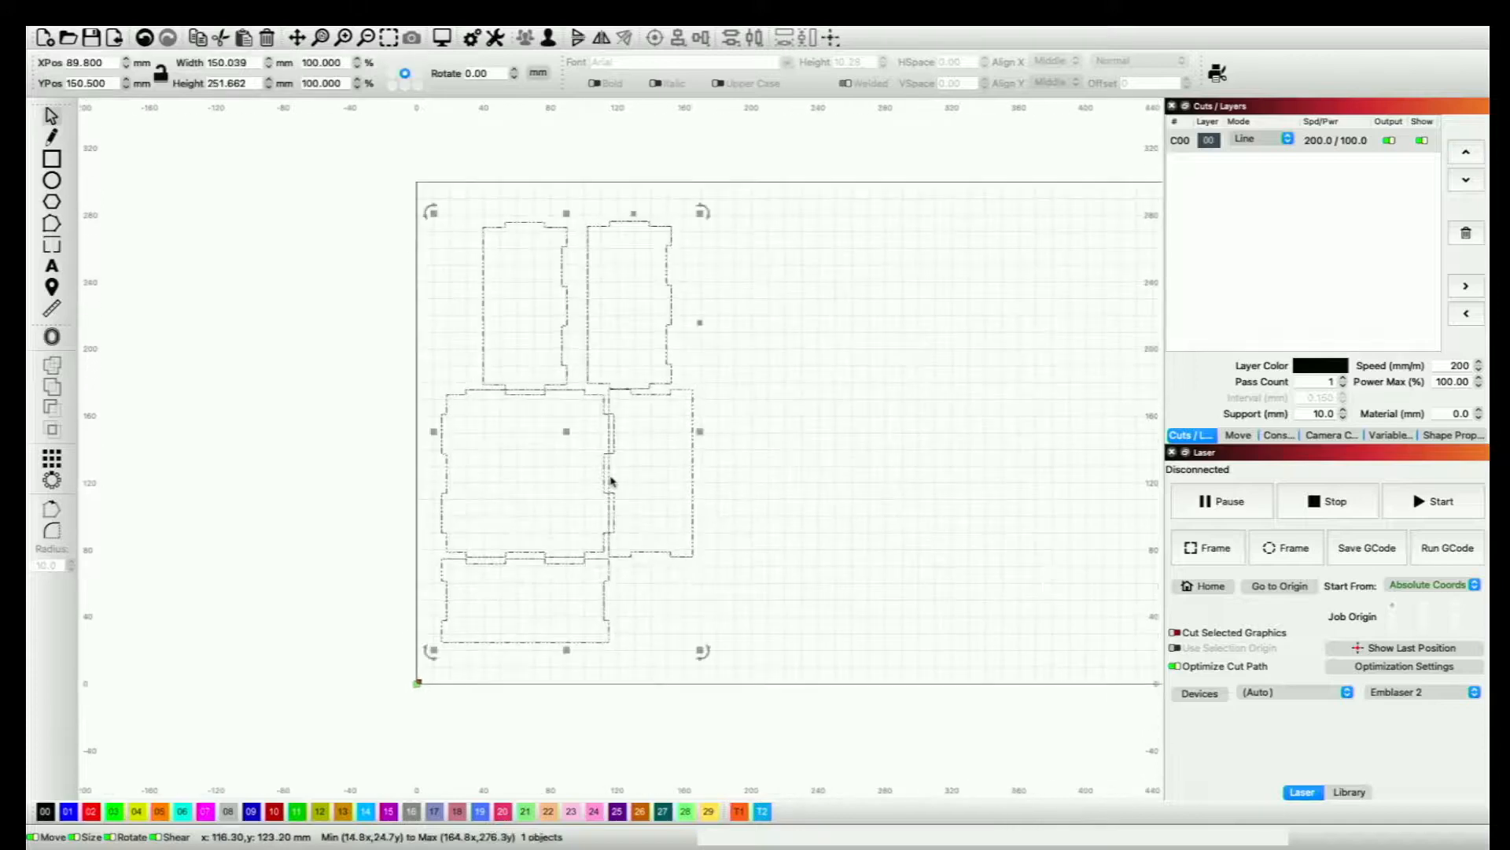
left_click_drag(563, 432, 546, 472)
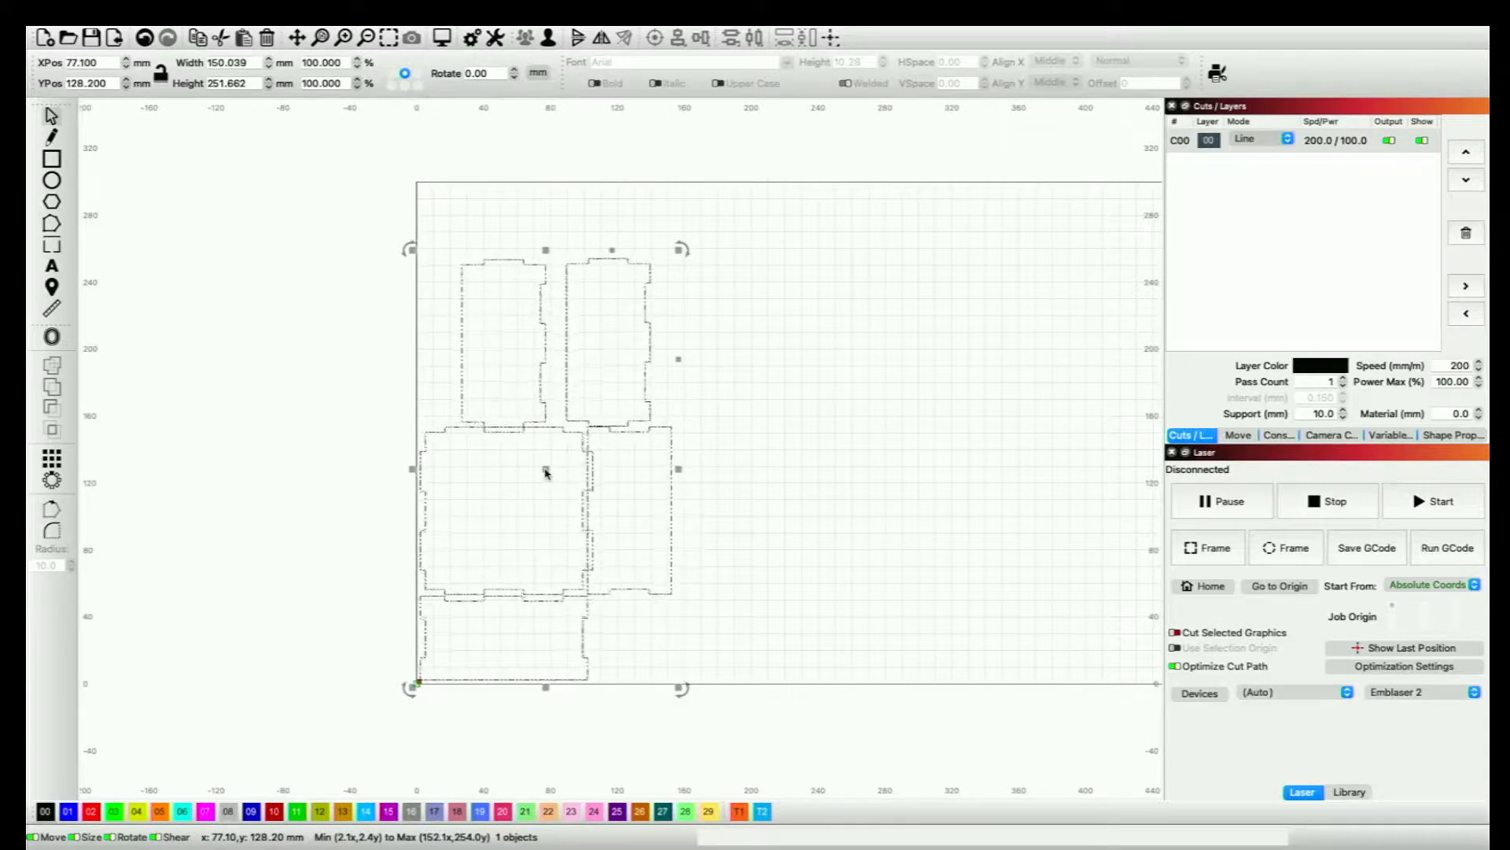
left_click(284, 473)
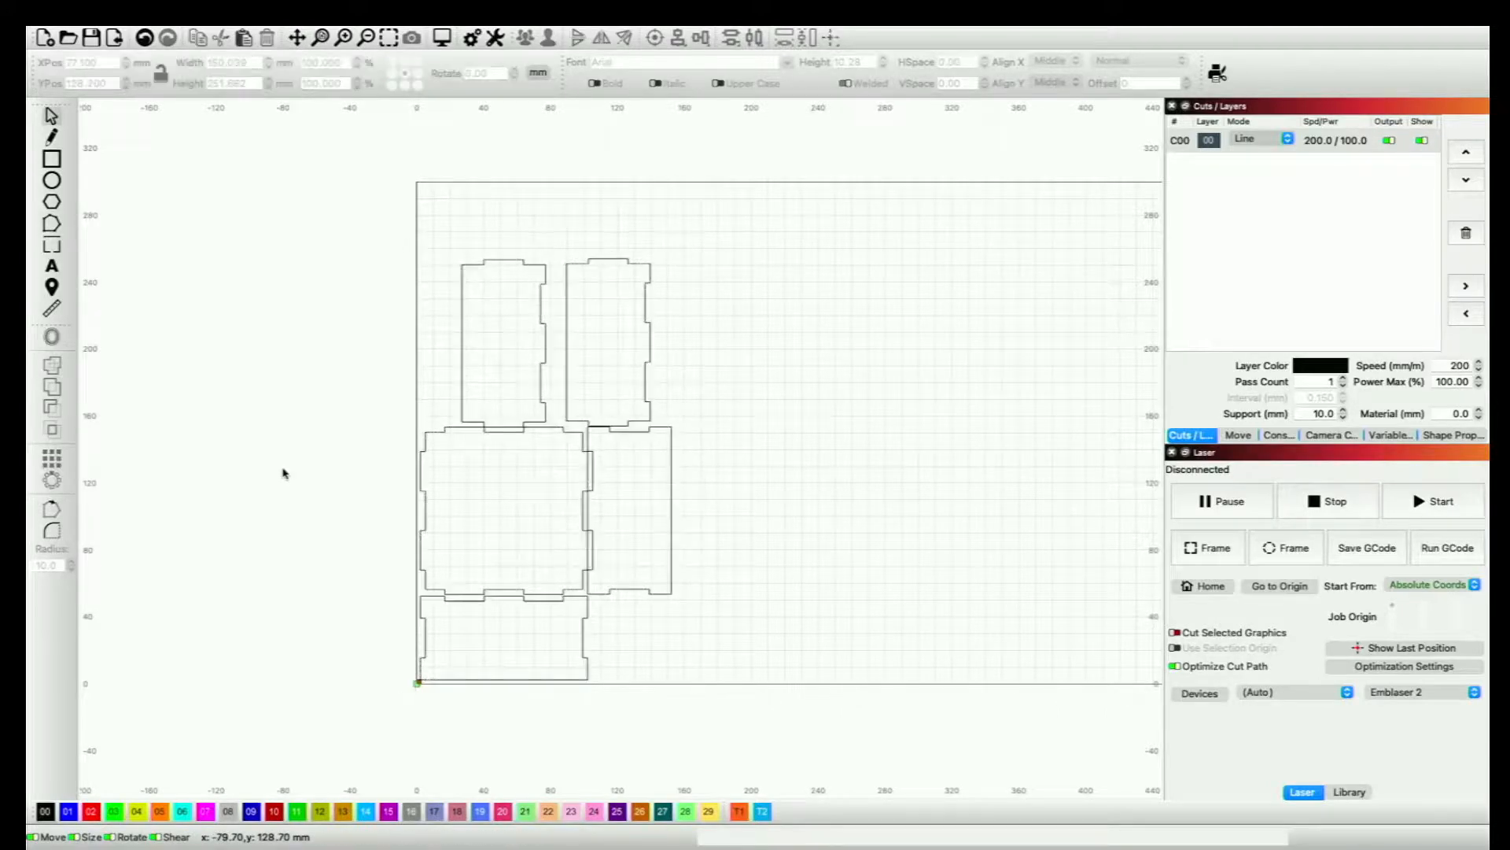
Step: Clear all objects from the project and draw a material rectangle of about 500 x 299 mm over the whole work area
scroll(284, 473, "down", 3)
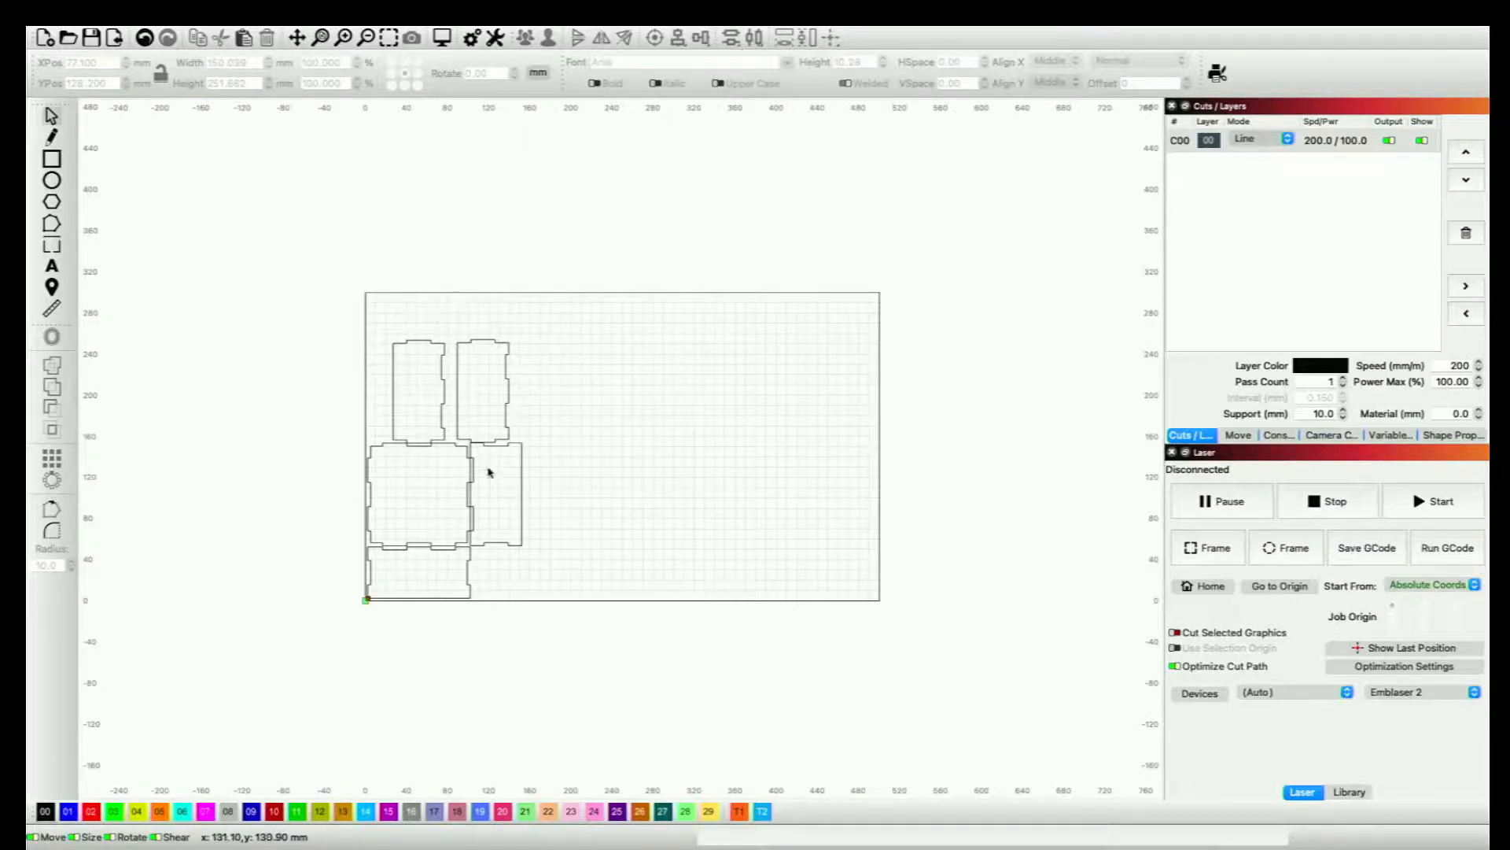
key("ctrl+a")
key("Delete")
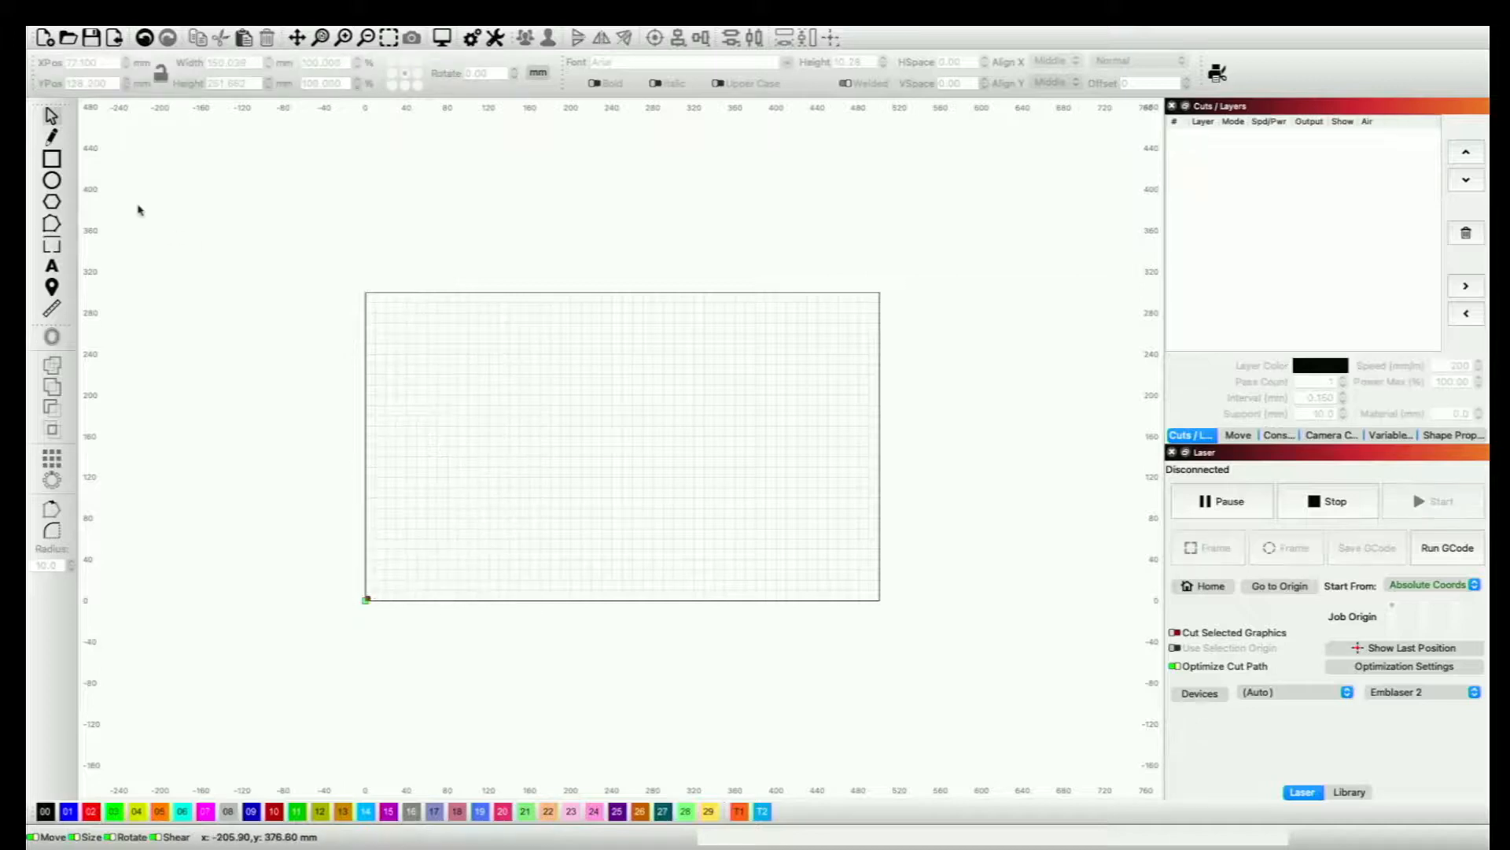
left_click(49, 158)
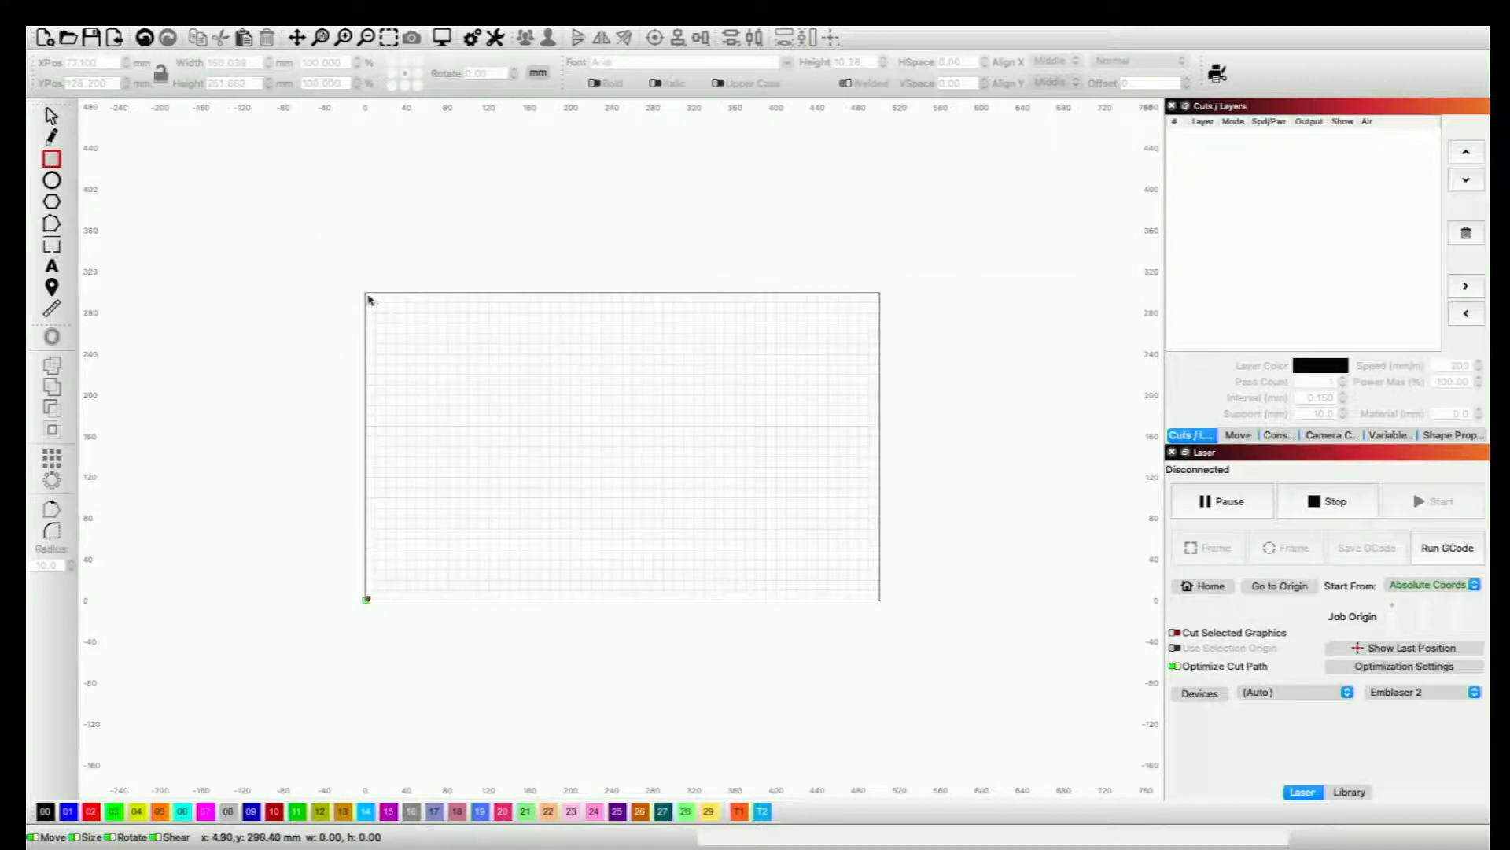
left_click_drag(365, 298, 880, 604)
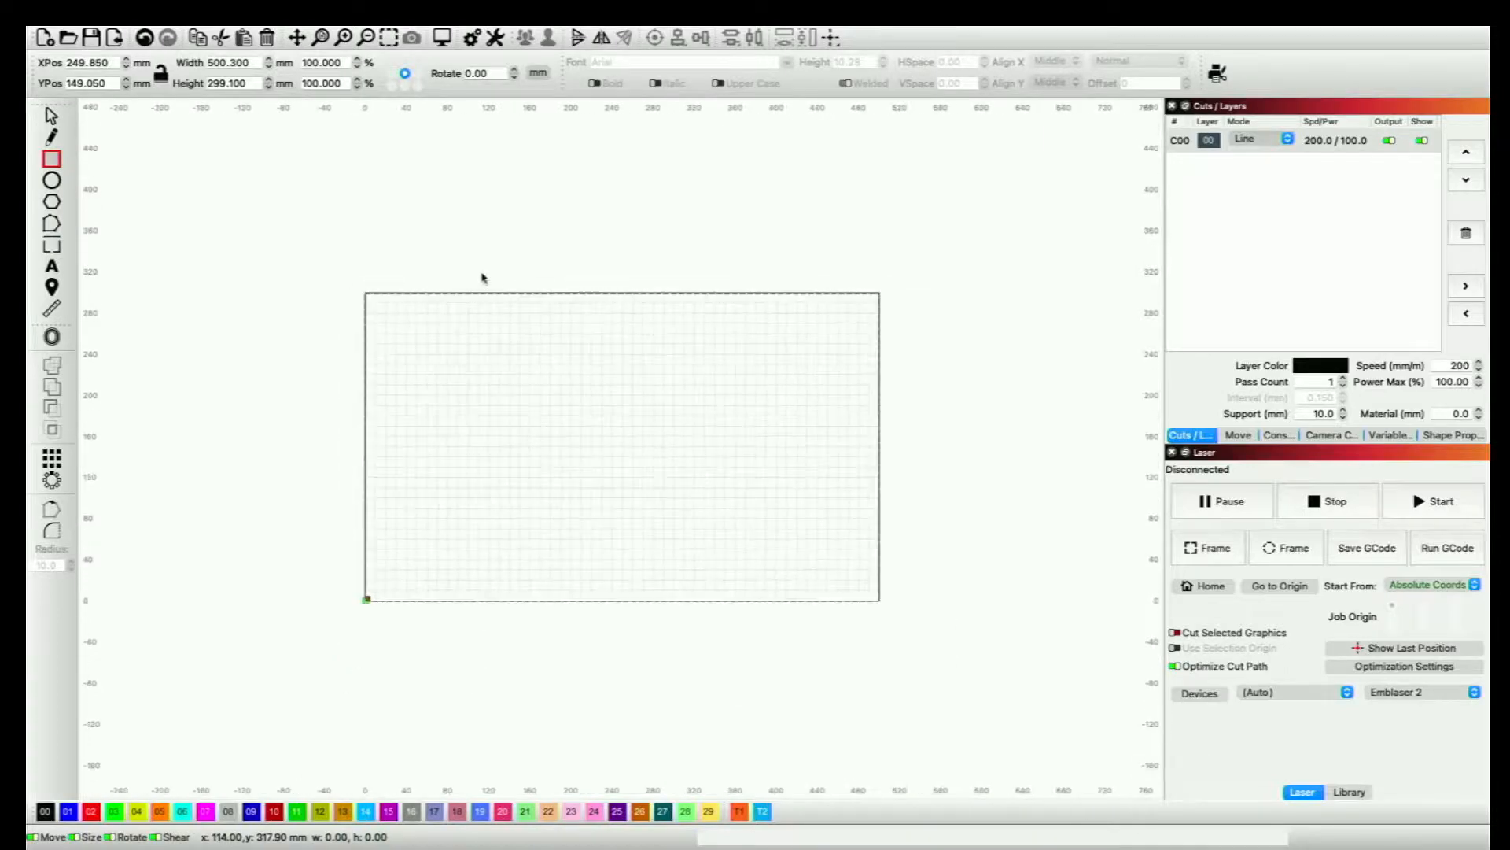
Step: Place the box - finger joints graphic from the Nesting - basics art library above the material rectangle and close the library
mouse_move(547, 33)
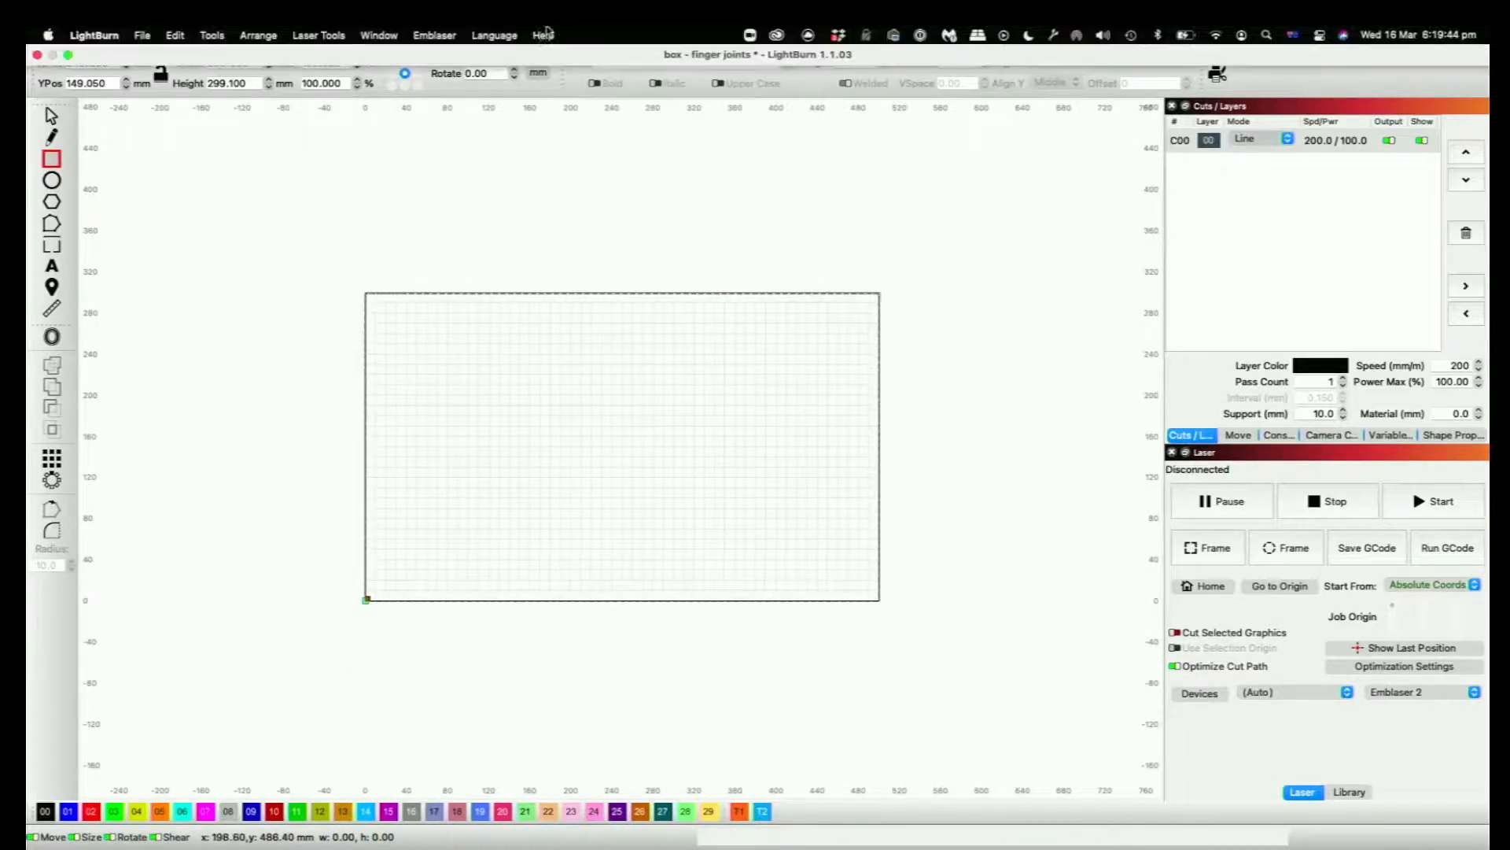
left_click(379, 35)
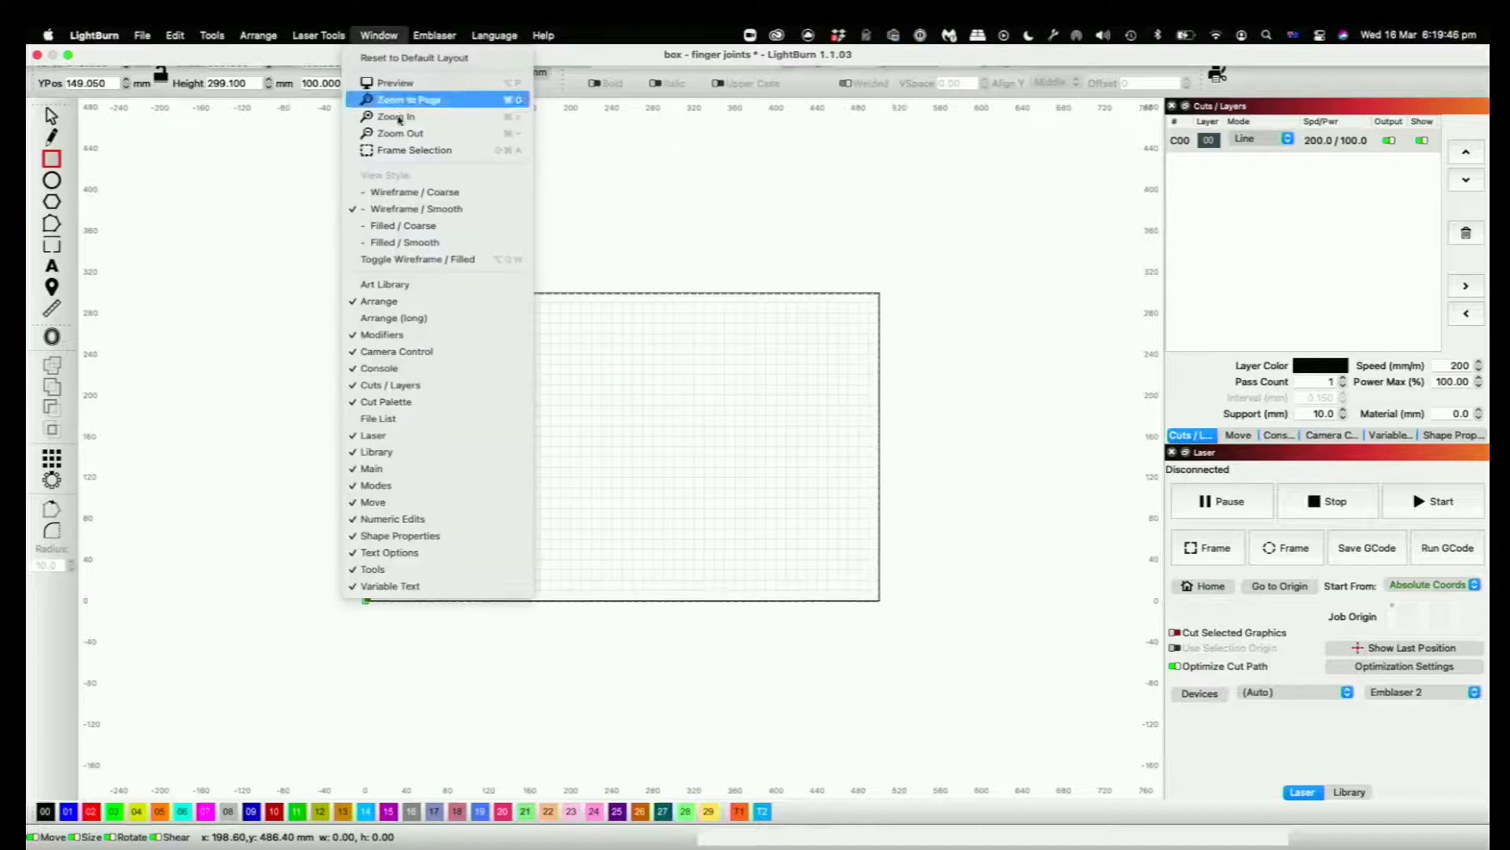
left_click(400, 284)
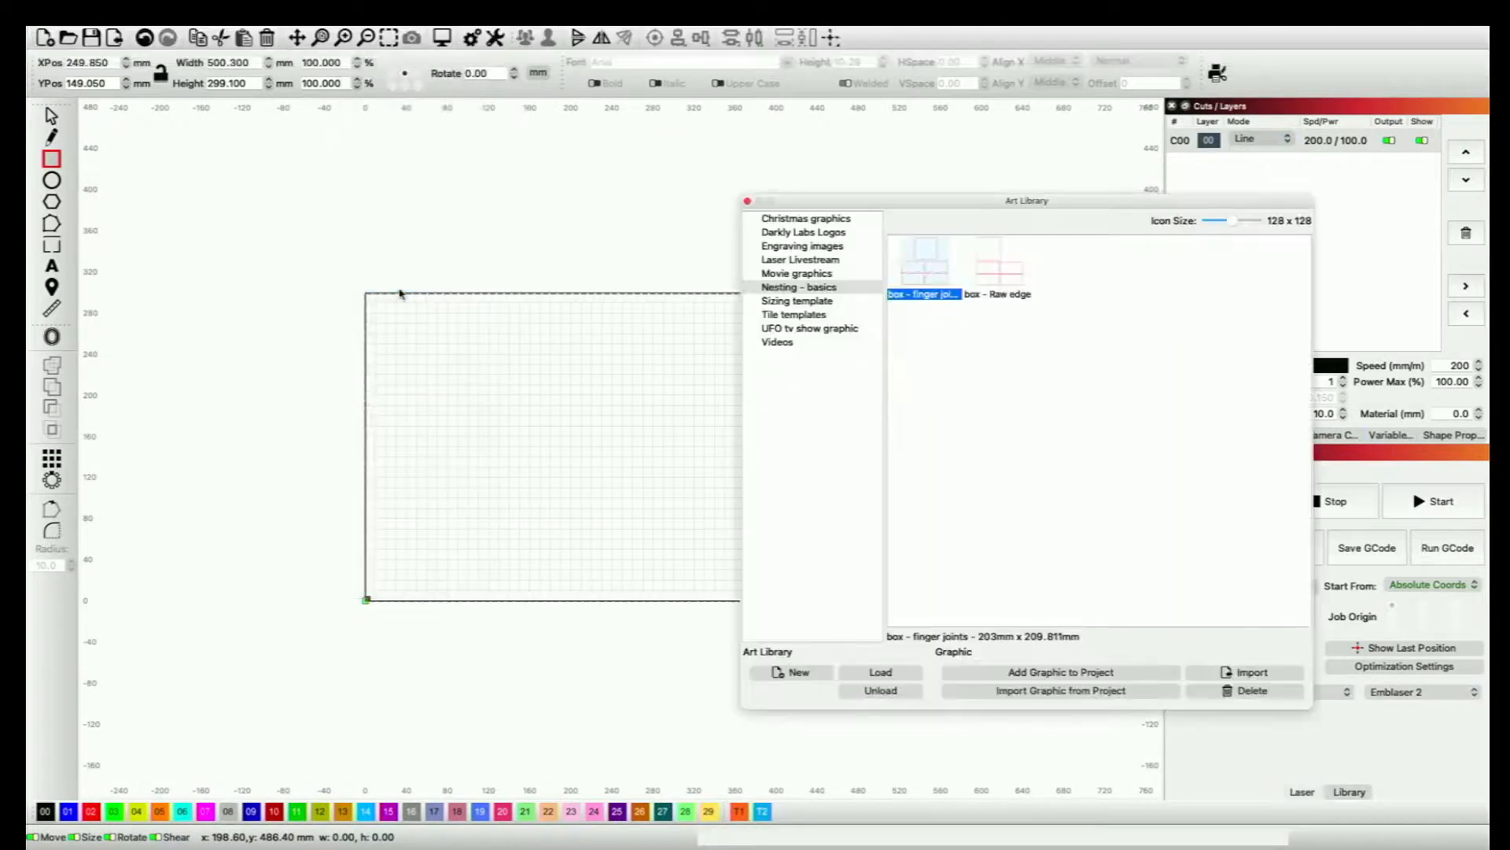
left_click_drag(529, 194, 592, 217)
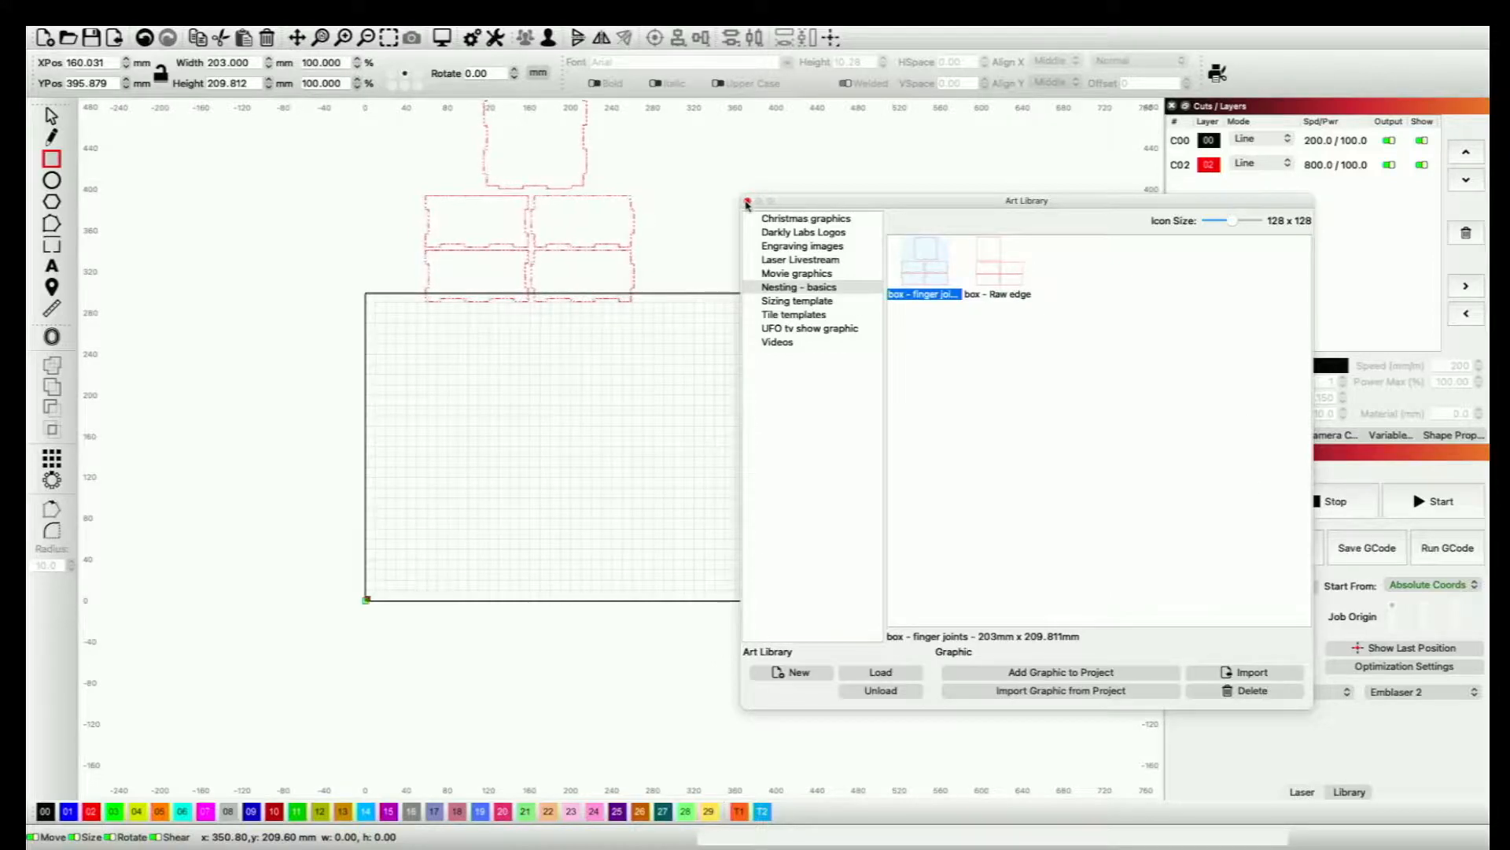
left_click(747, 202)
Step: Shrink the finger-joint box graphic to about 139 x 144 mm above the material rectangle's upper-left corner and assign it to layer 00
scroll(643, 314, "down", 2)
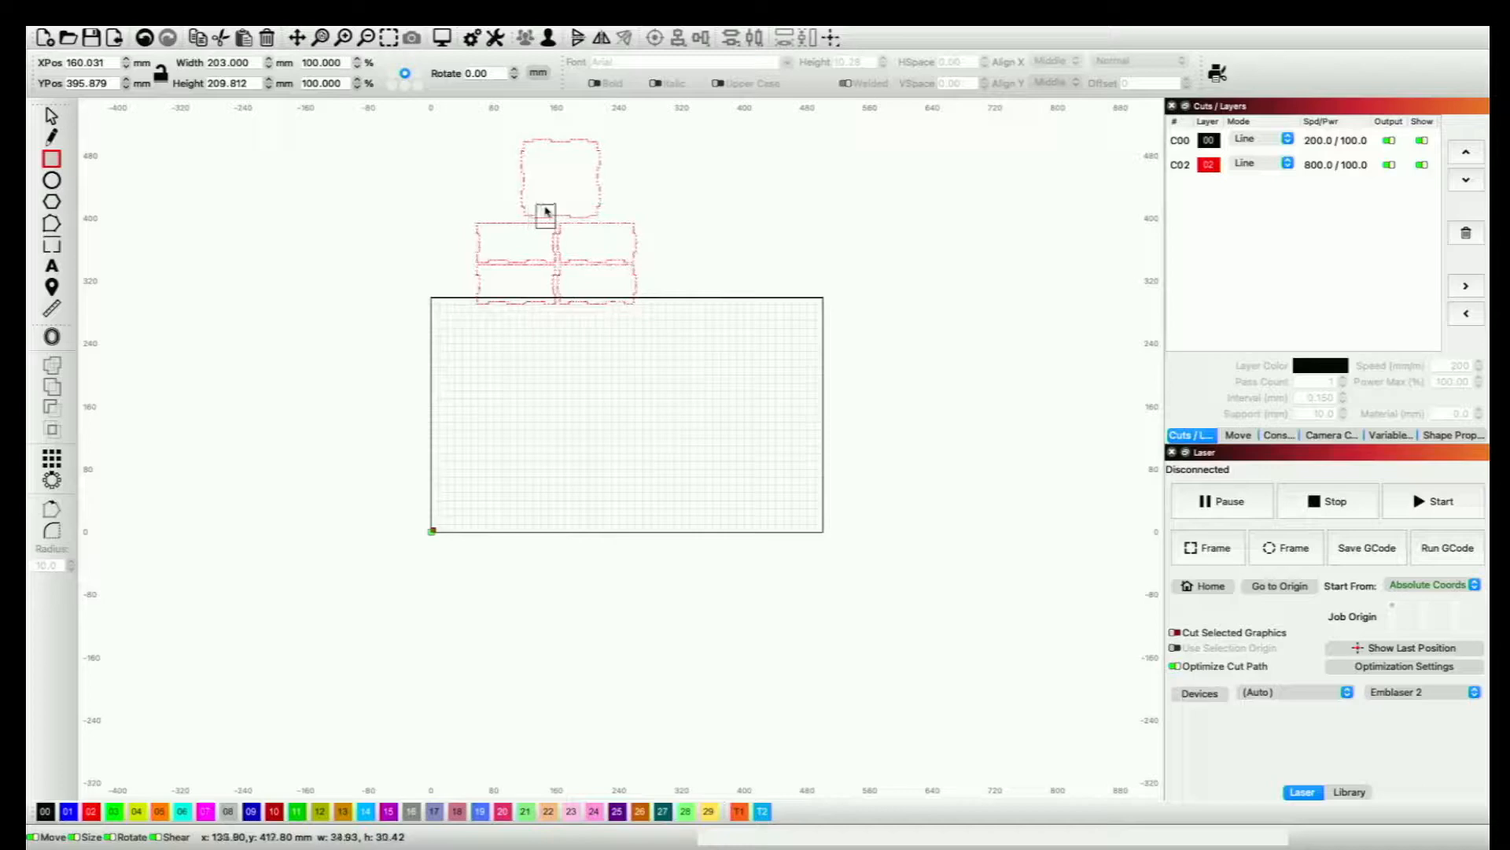
key("ctrl+a")
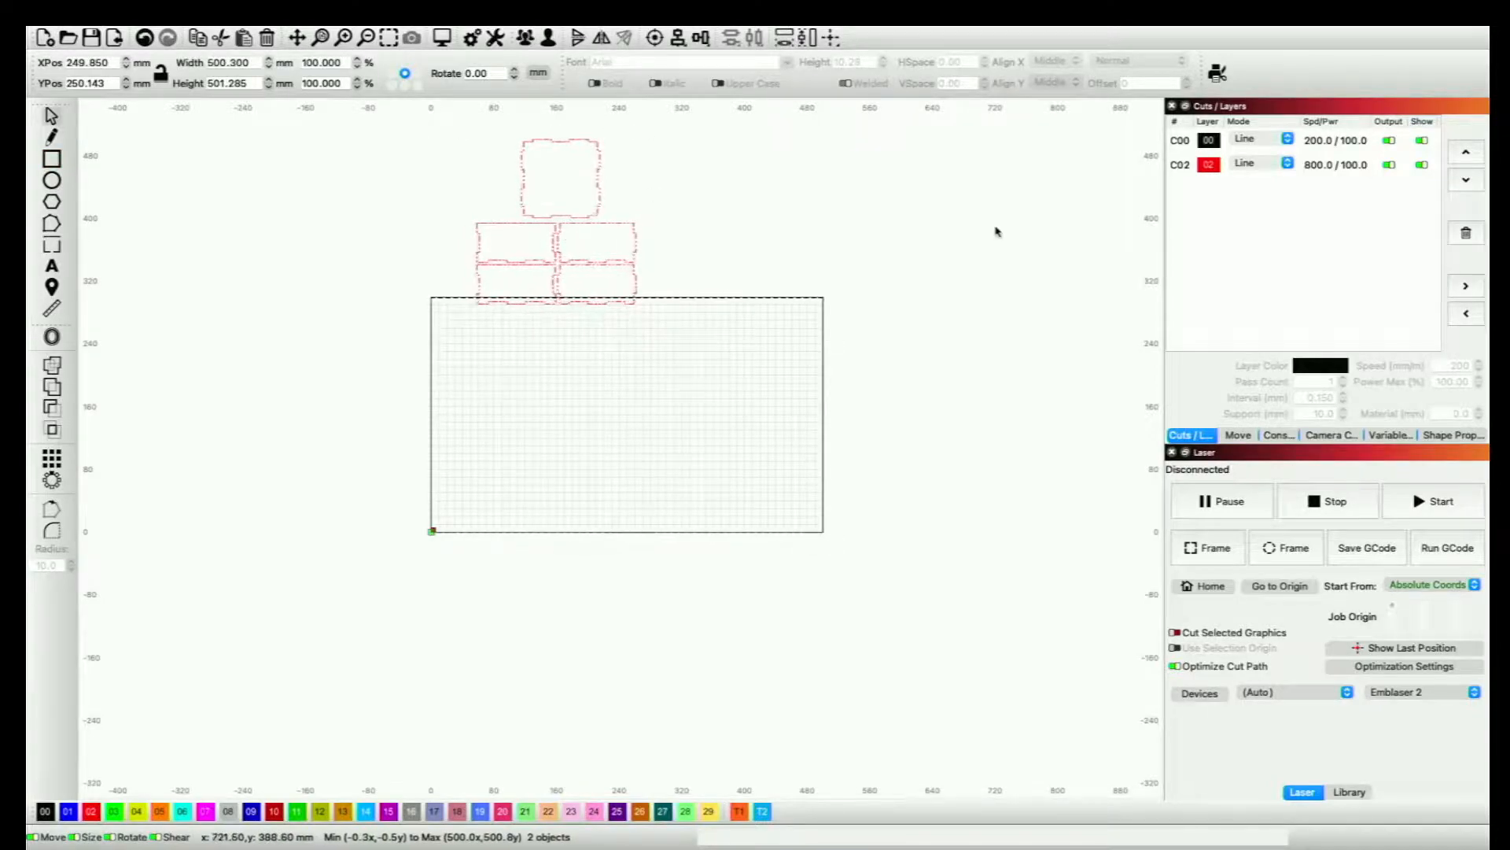
left_click(998, 228)
left_click(597, 225)
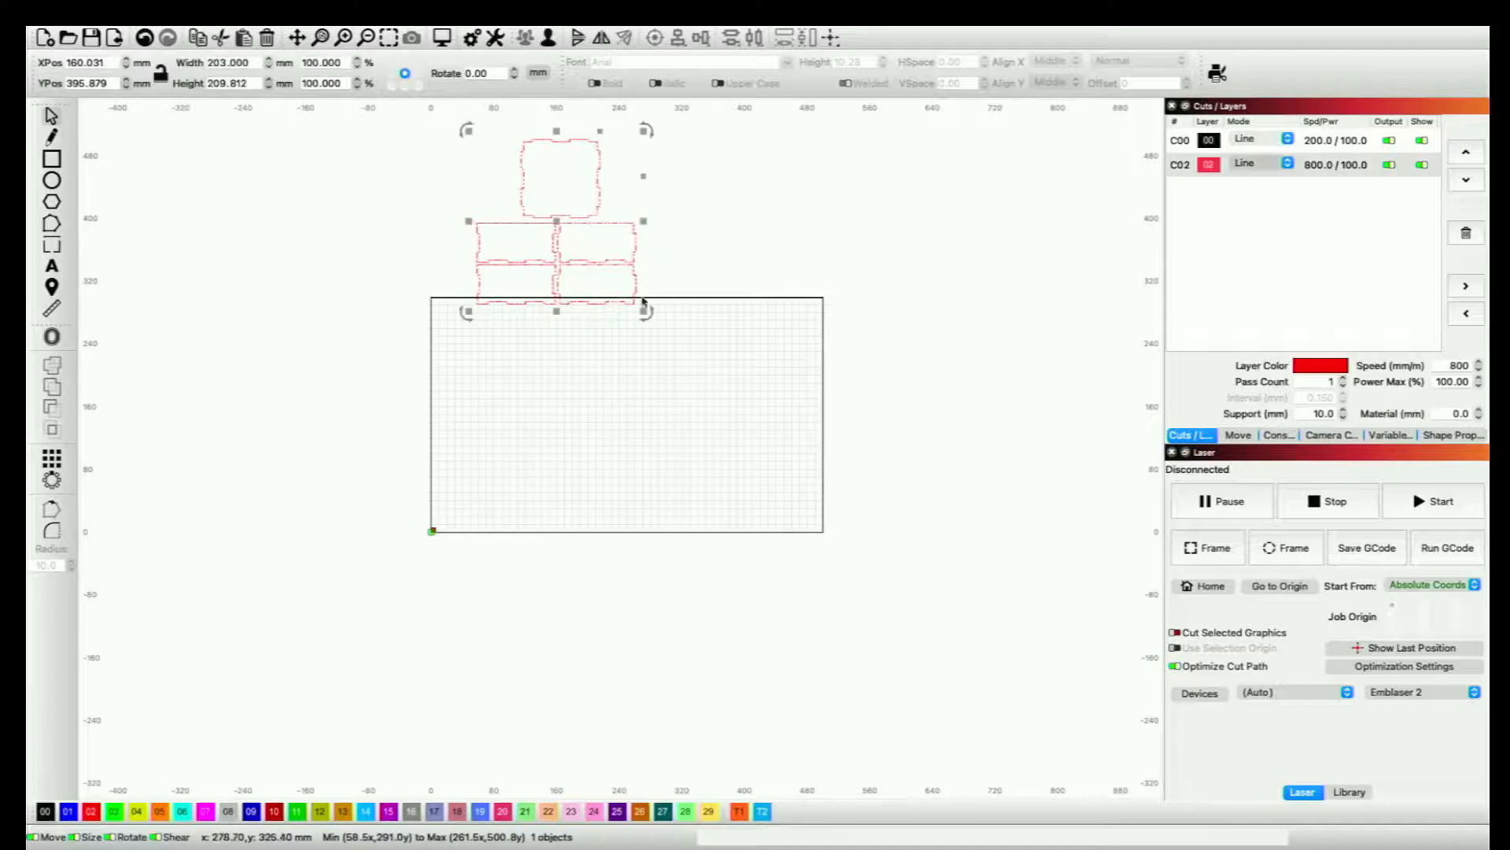
left_click_drag(609, 287, 582, 264)
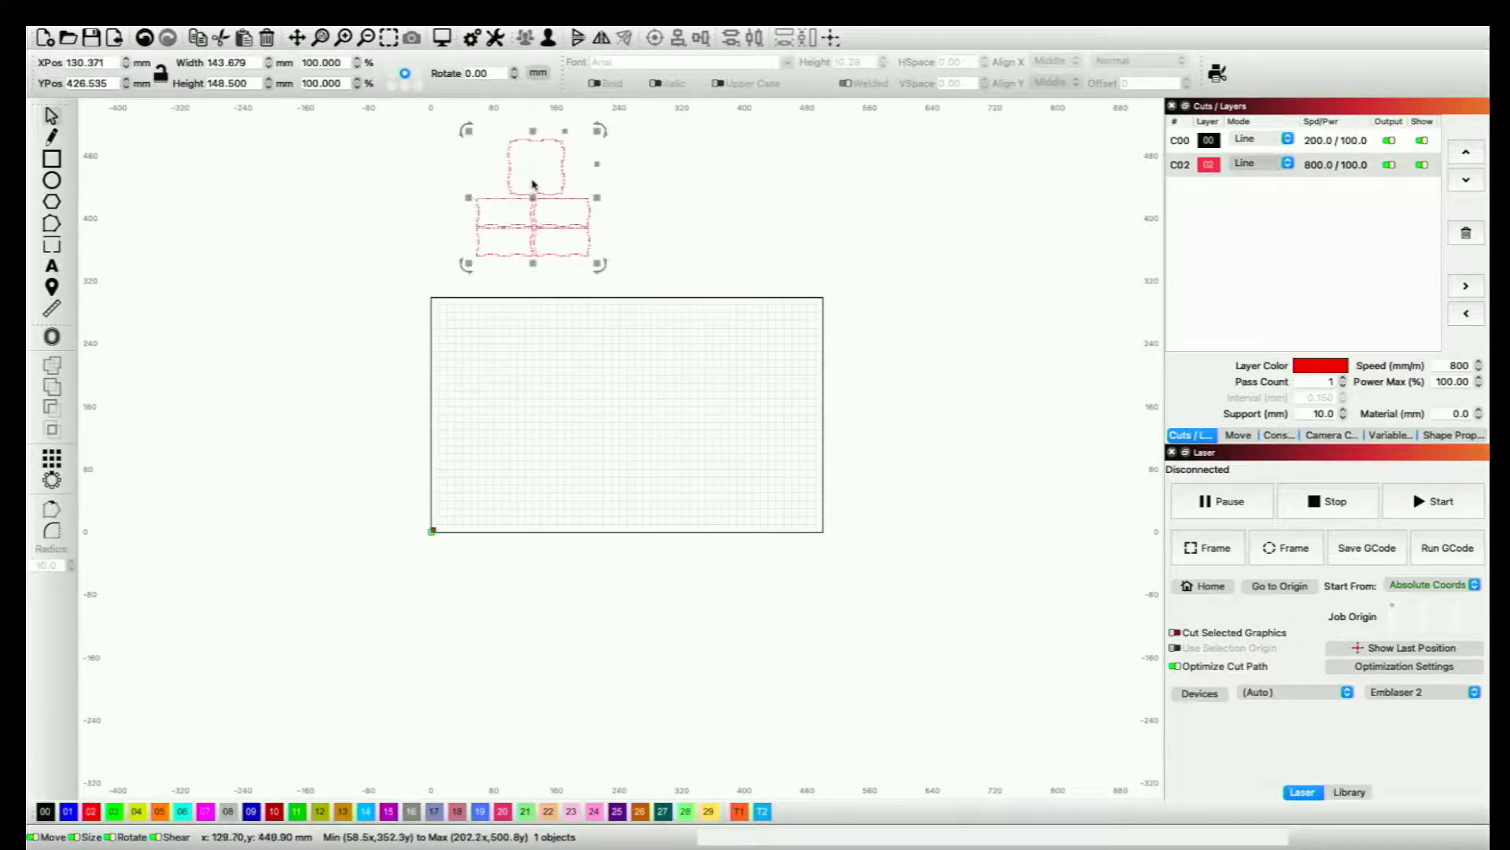
left_click_drag(533, 184, 485, 221)
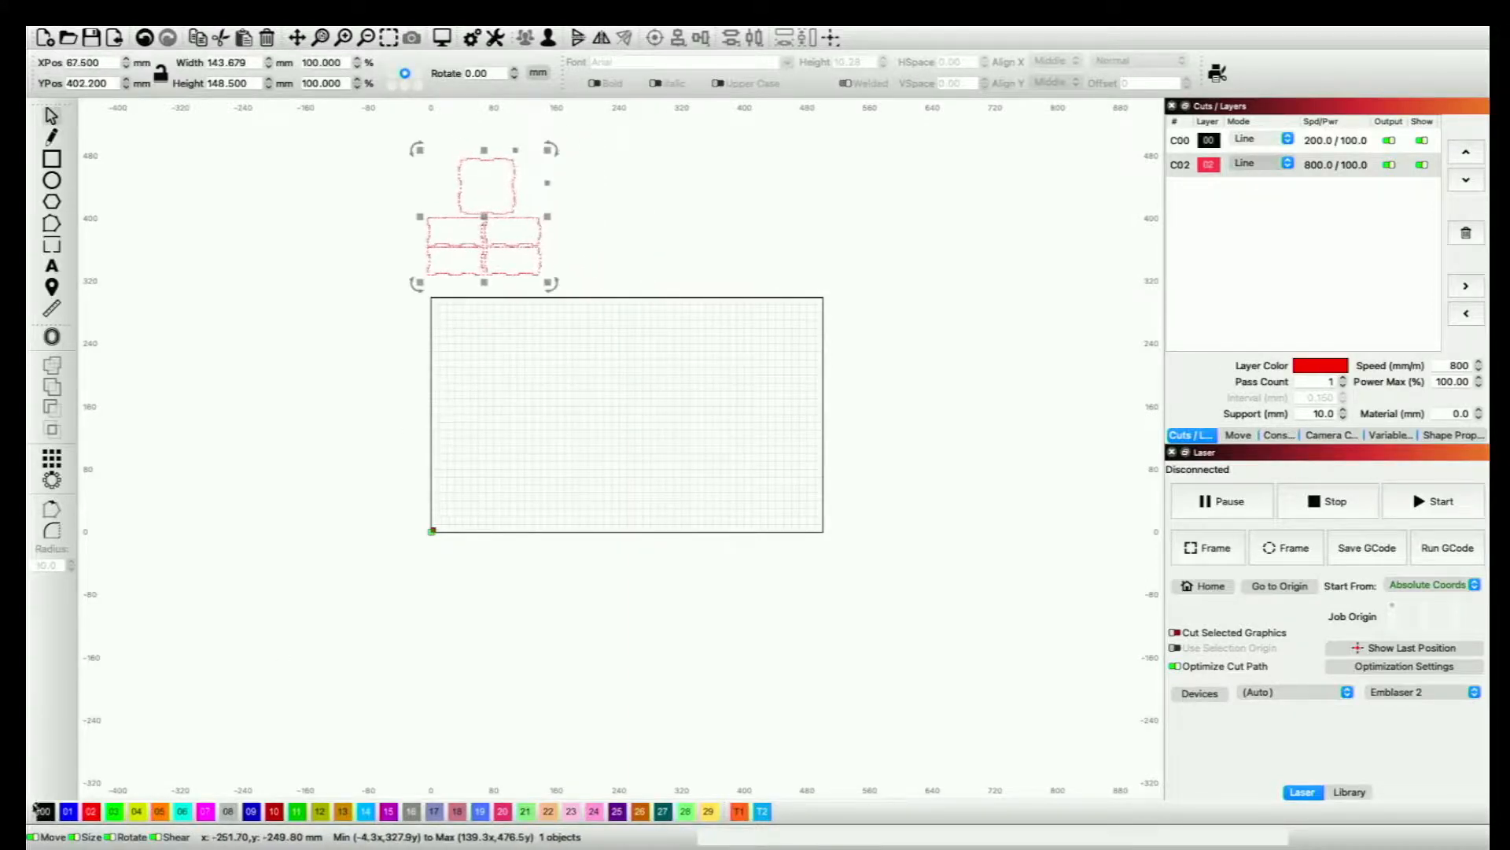
left_click(44, 811)
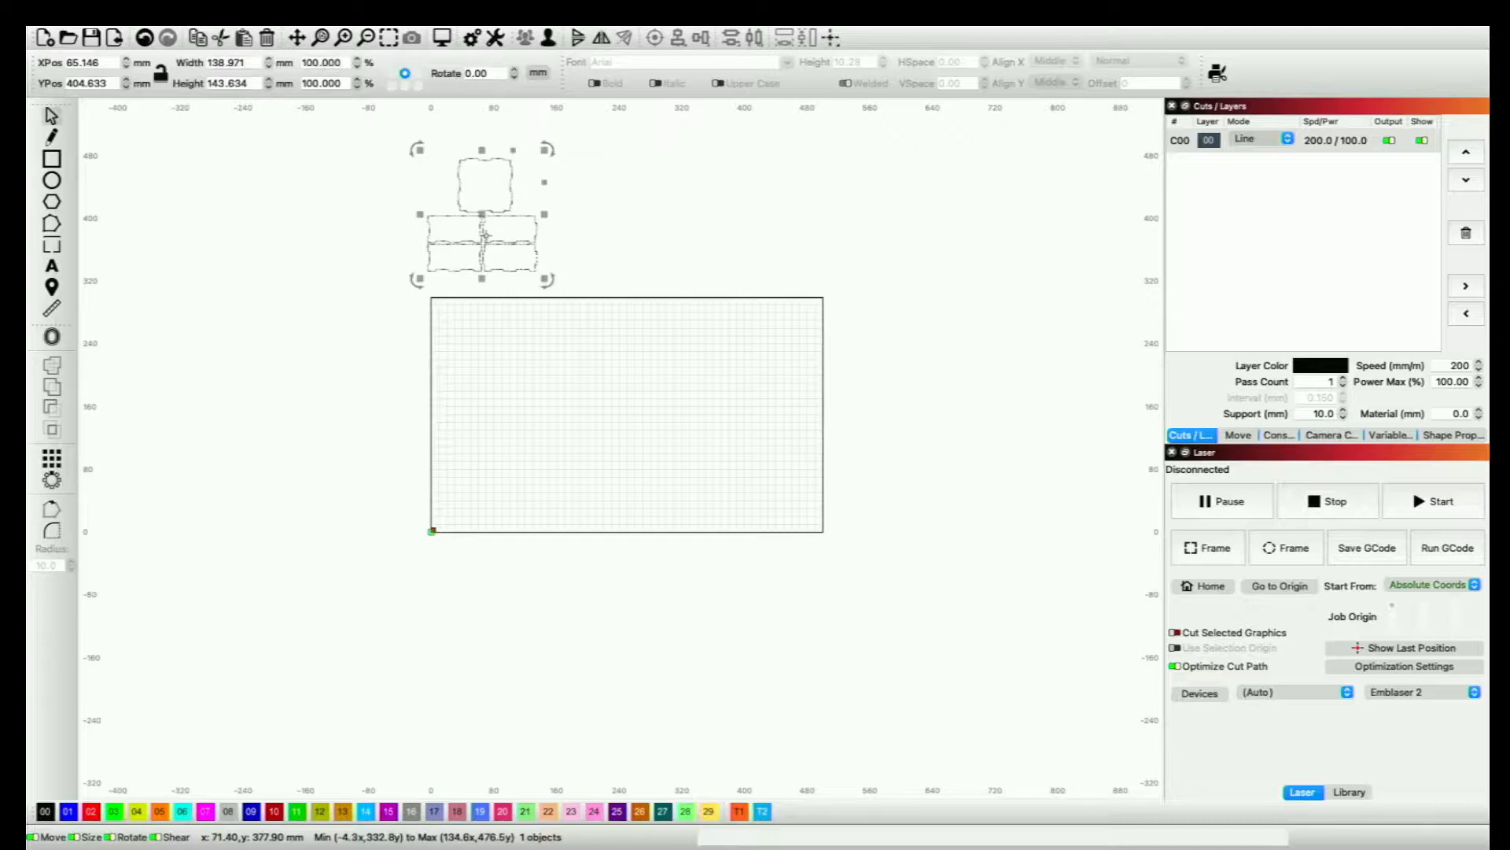
Step: Paste five copies of the box panels and arrange the six sets in two rows of three above the material rectangle
key("ctrl+v")
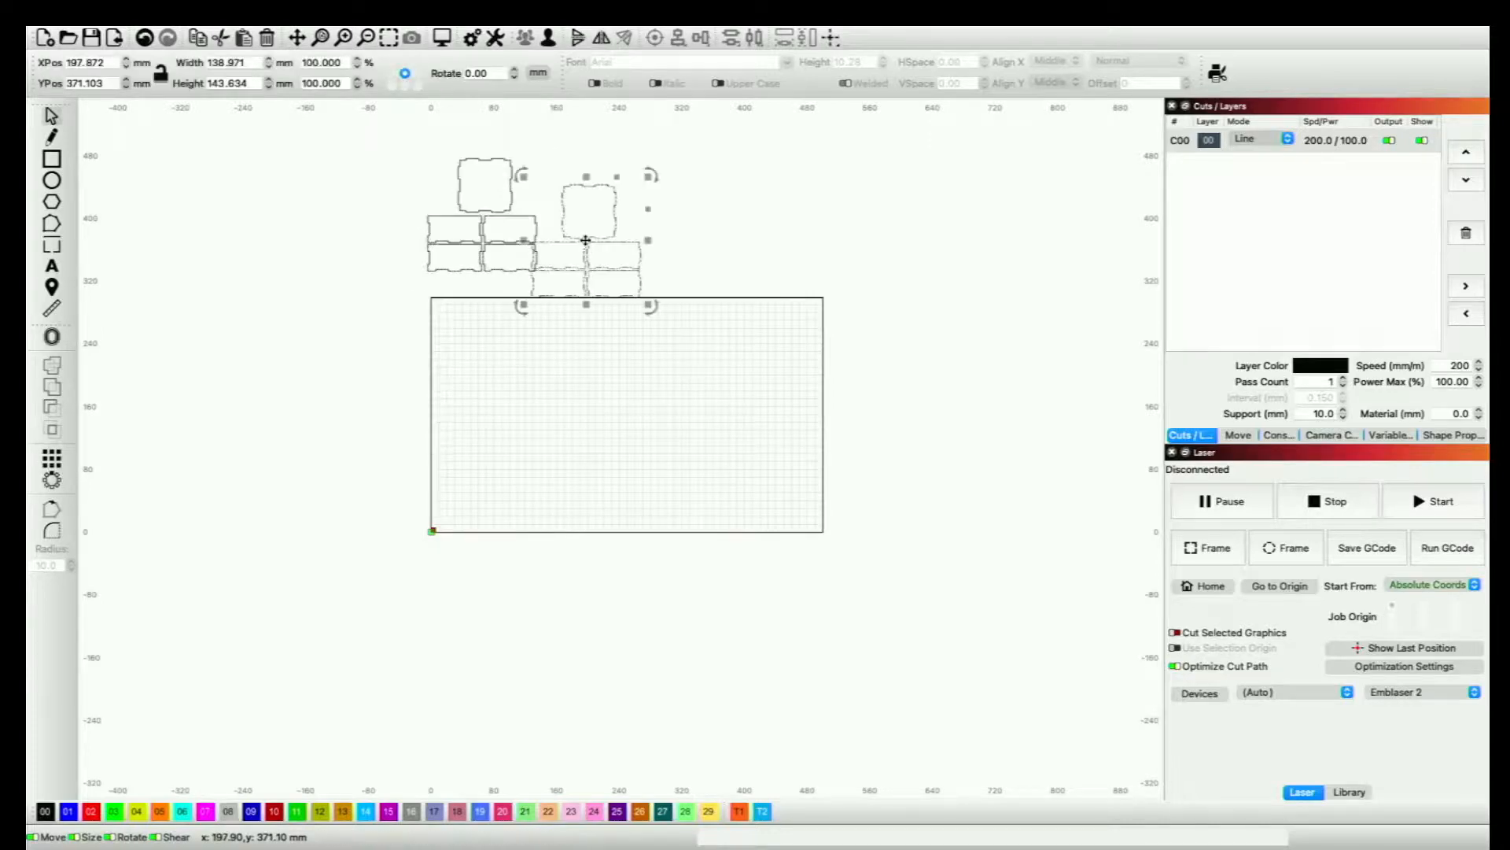
left_click_drag(586, 248, 596, 222)
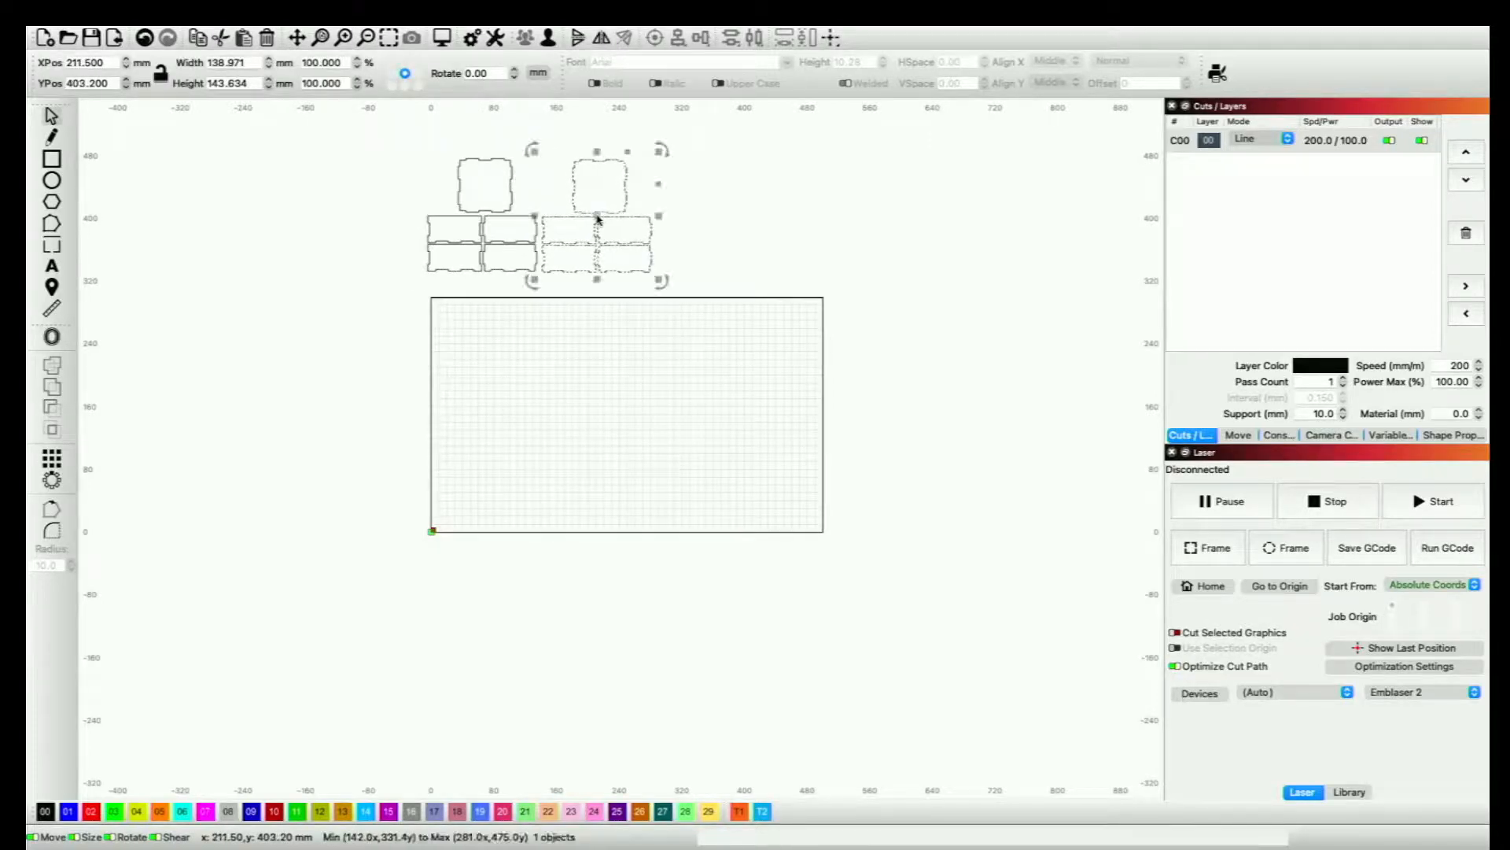
key("ctrl+v")
left_click_drag(734, 215, 713, 218)
scroll(713, 217, "down", 2)
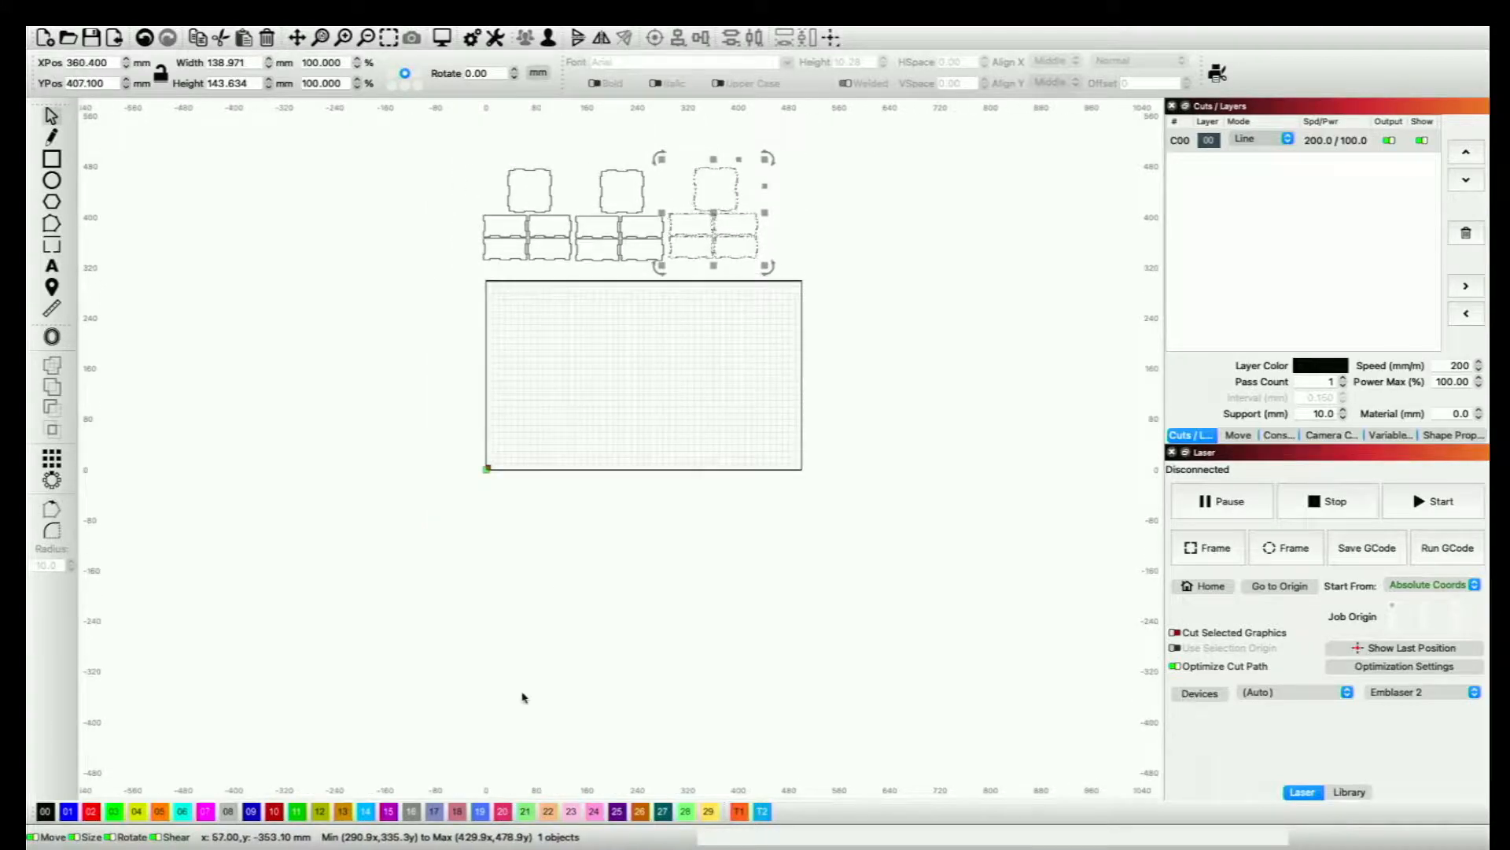
scroll(523, 692, "down", 3)
key("ctrl+v")
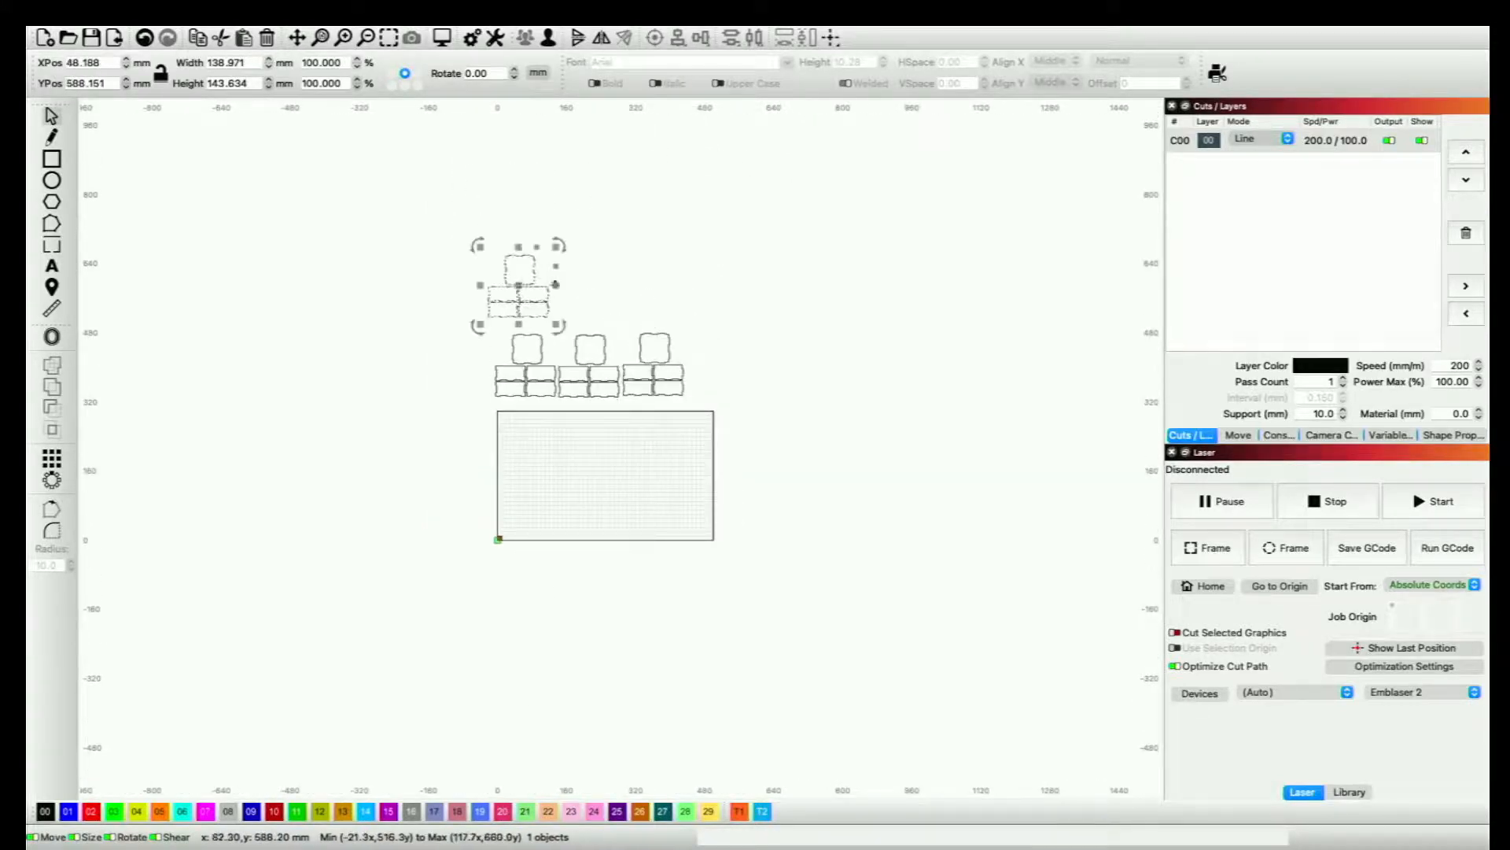
left_click_drag(519, 286, 652, 288)
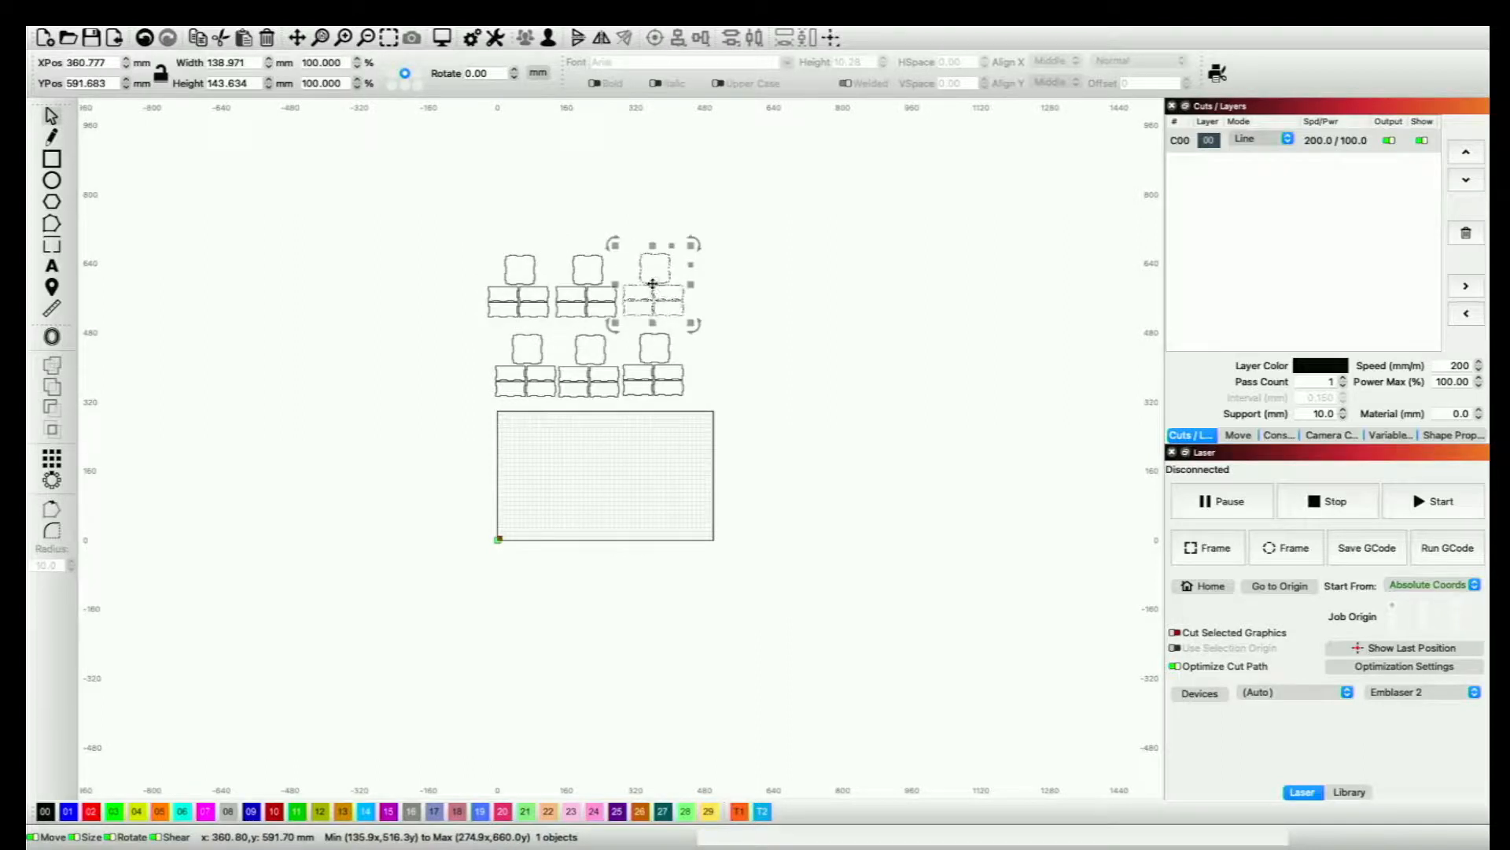
Step: Select all six panel sets with the material rectangle, run Nest Selected and switch to the SVGnest page
key("ctrl+a")
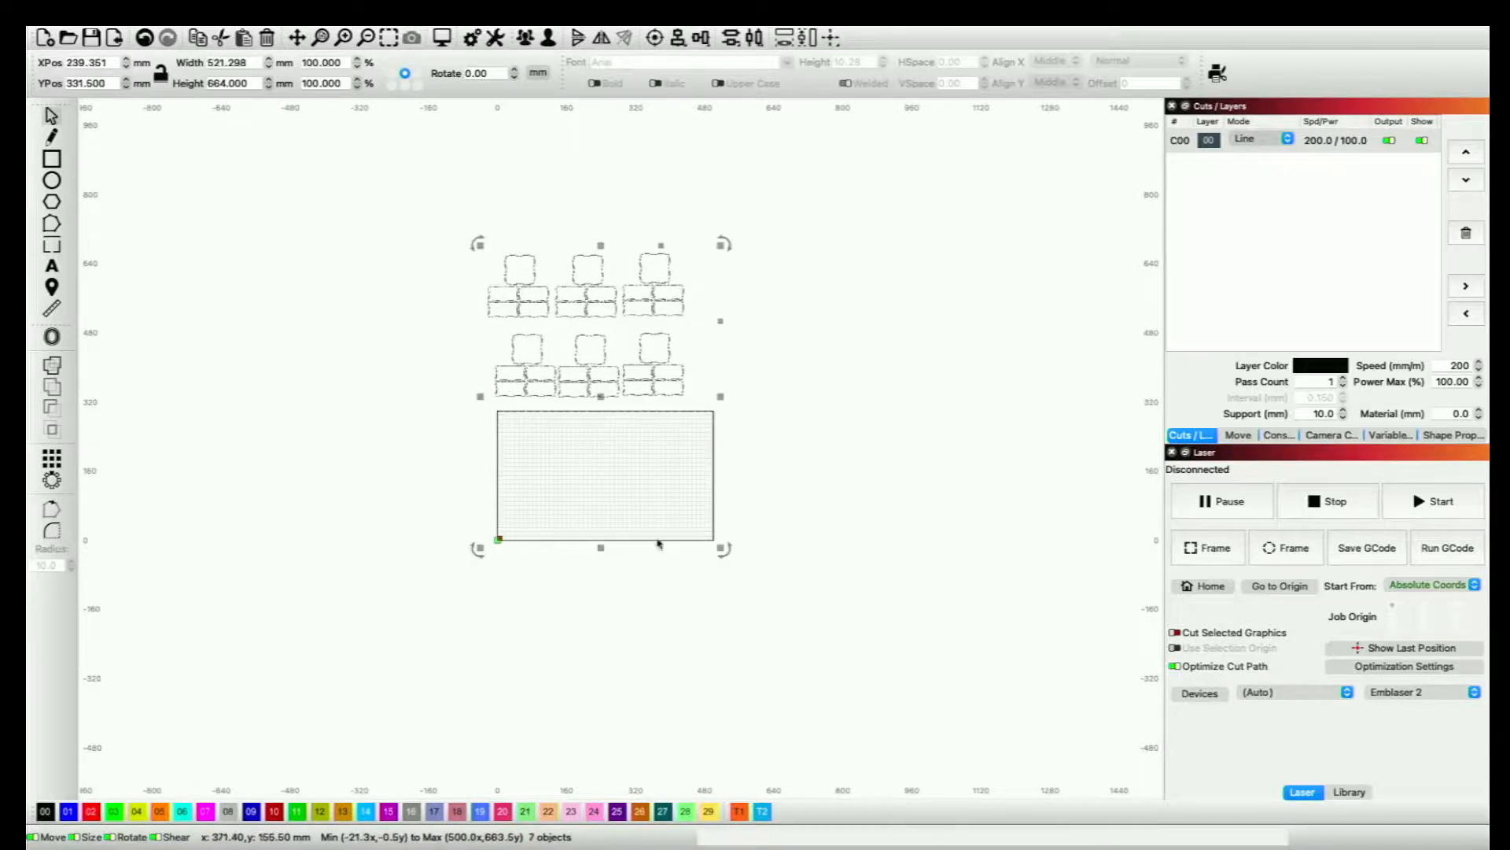
left_click(268, 35)
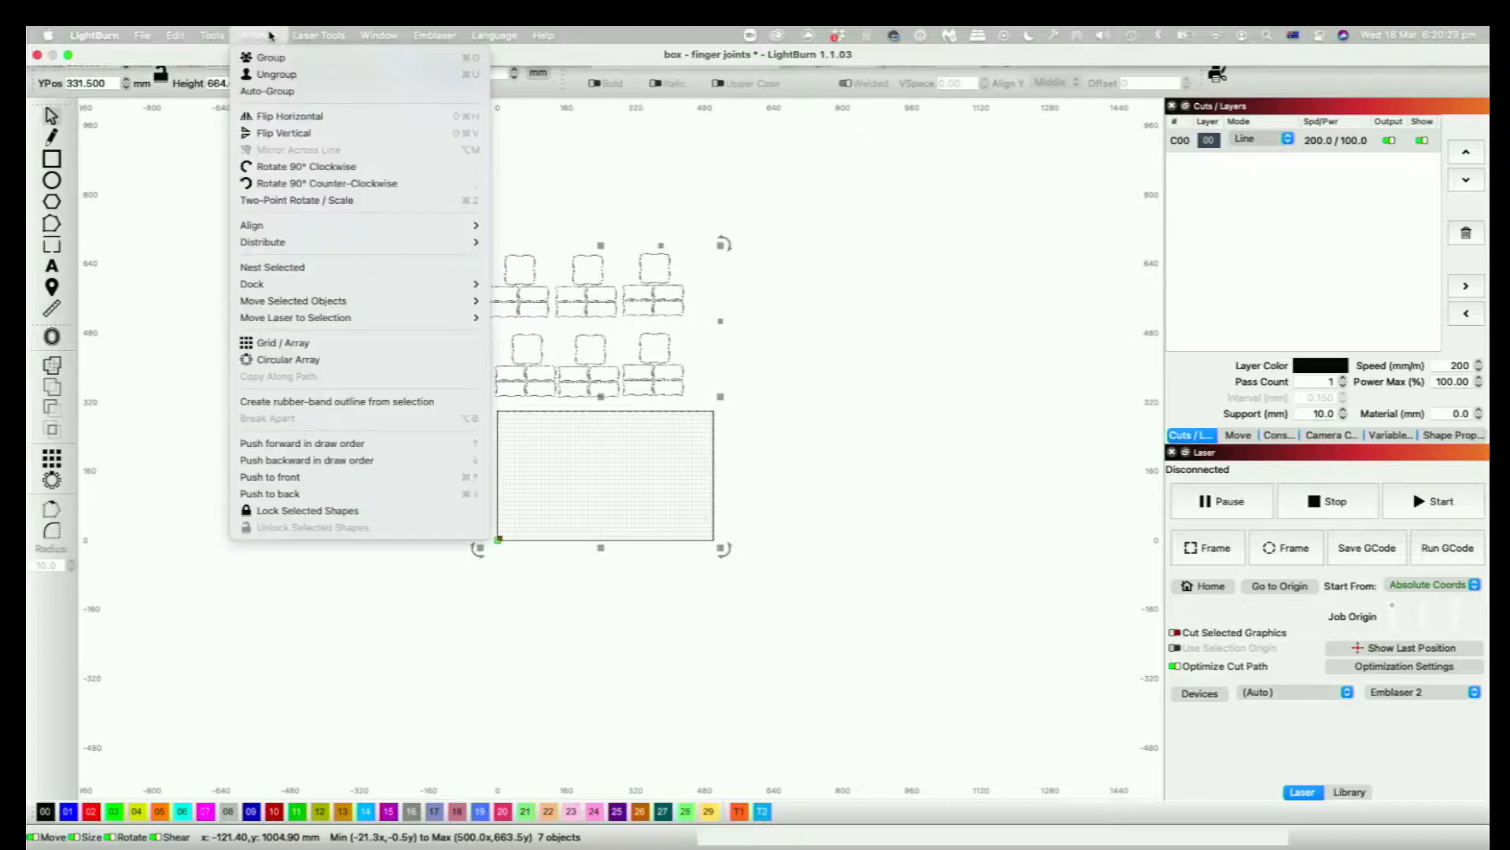
left_click(278, 267)
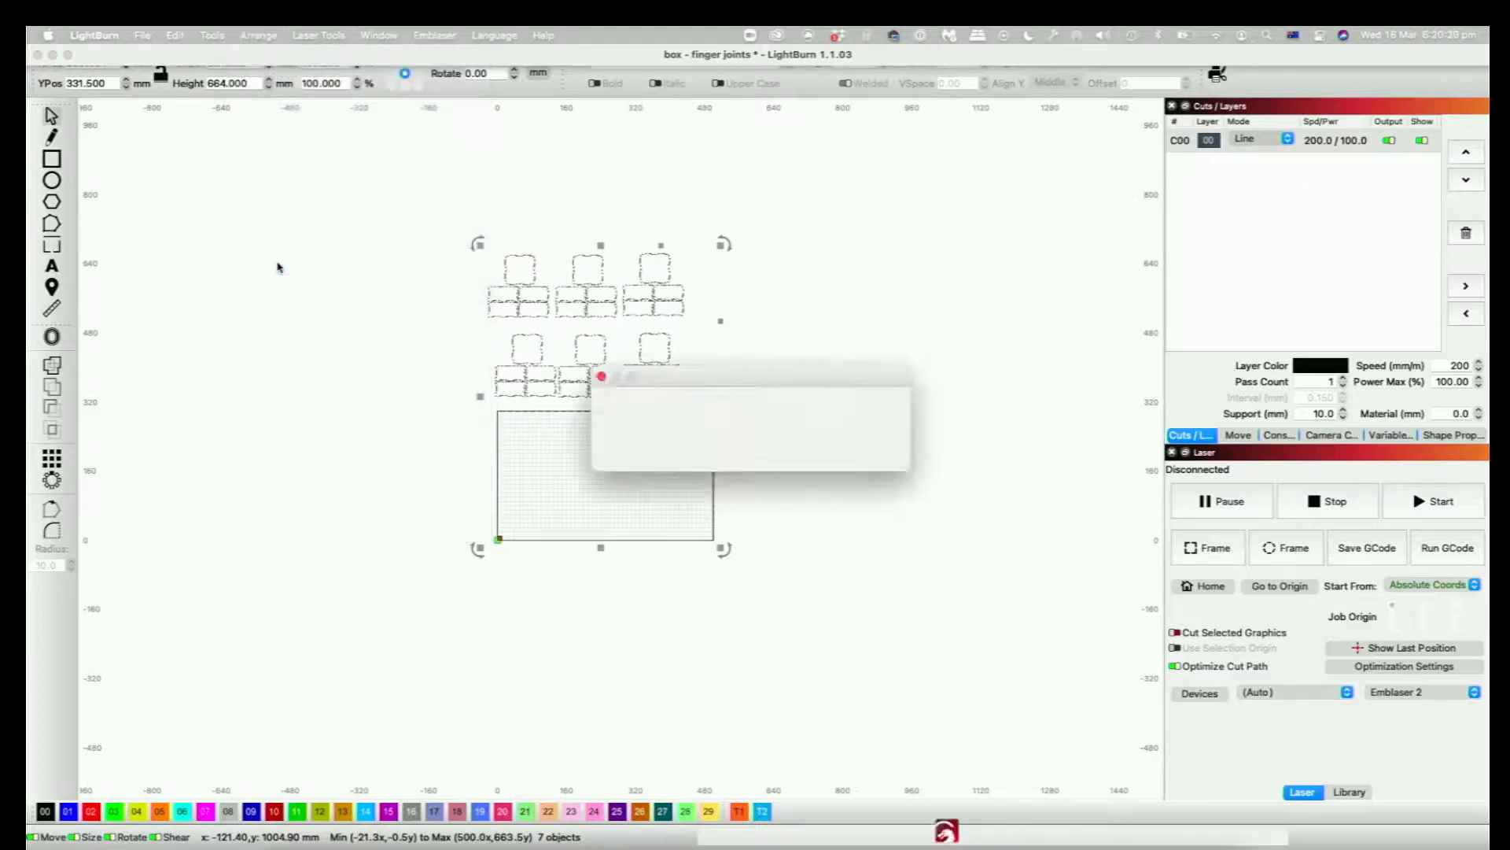
key("ctrl+Left")
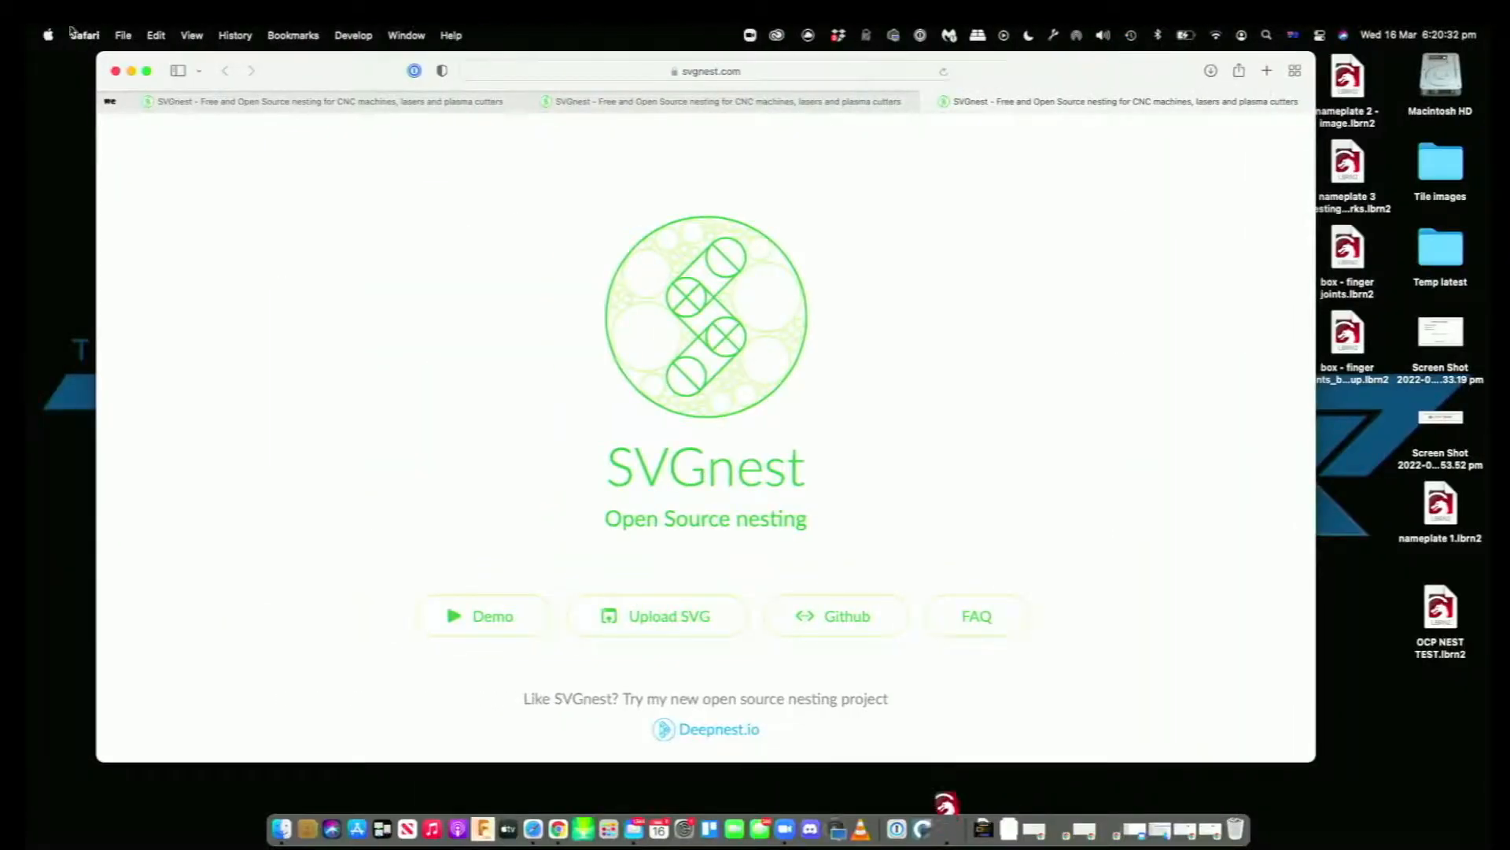
Step: Close the two older SVGnest tabs and upload LightBurnNest.svg from the Downloads folder
left_click(147, 71)
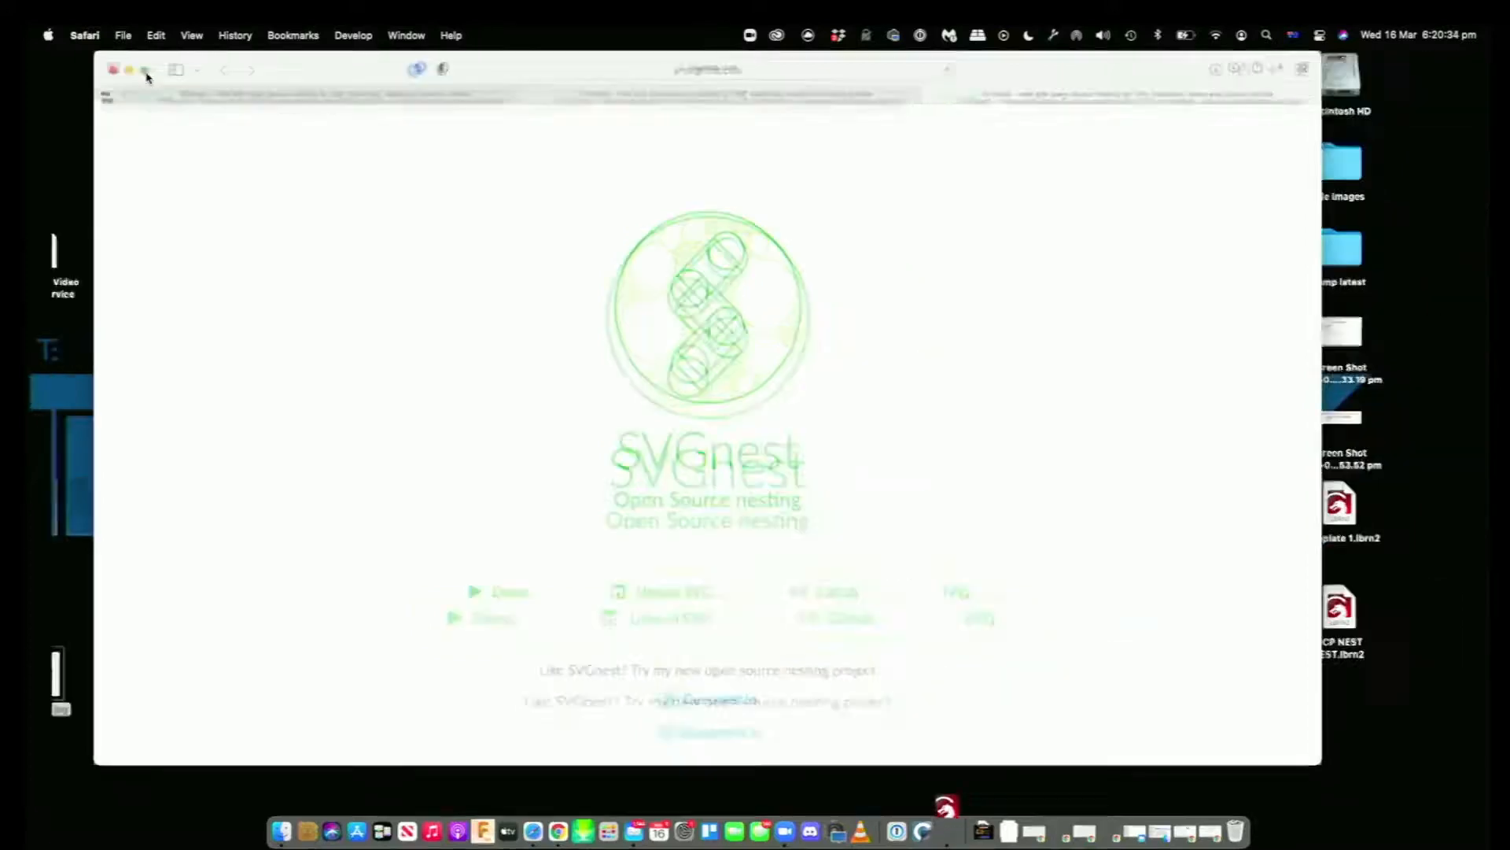
left_click(66, 77)
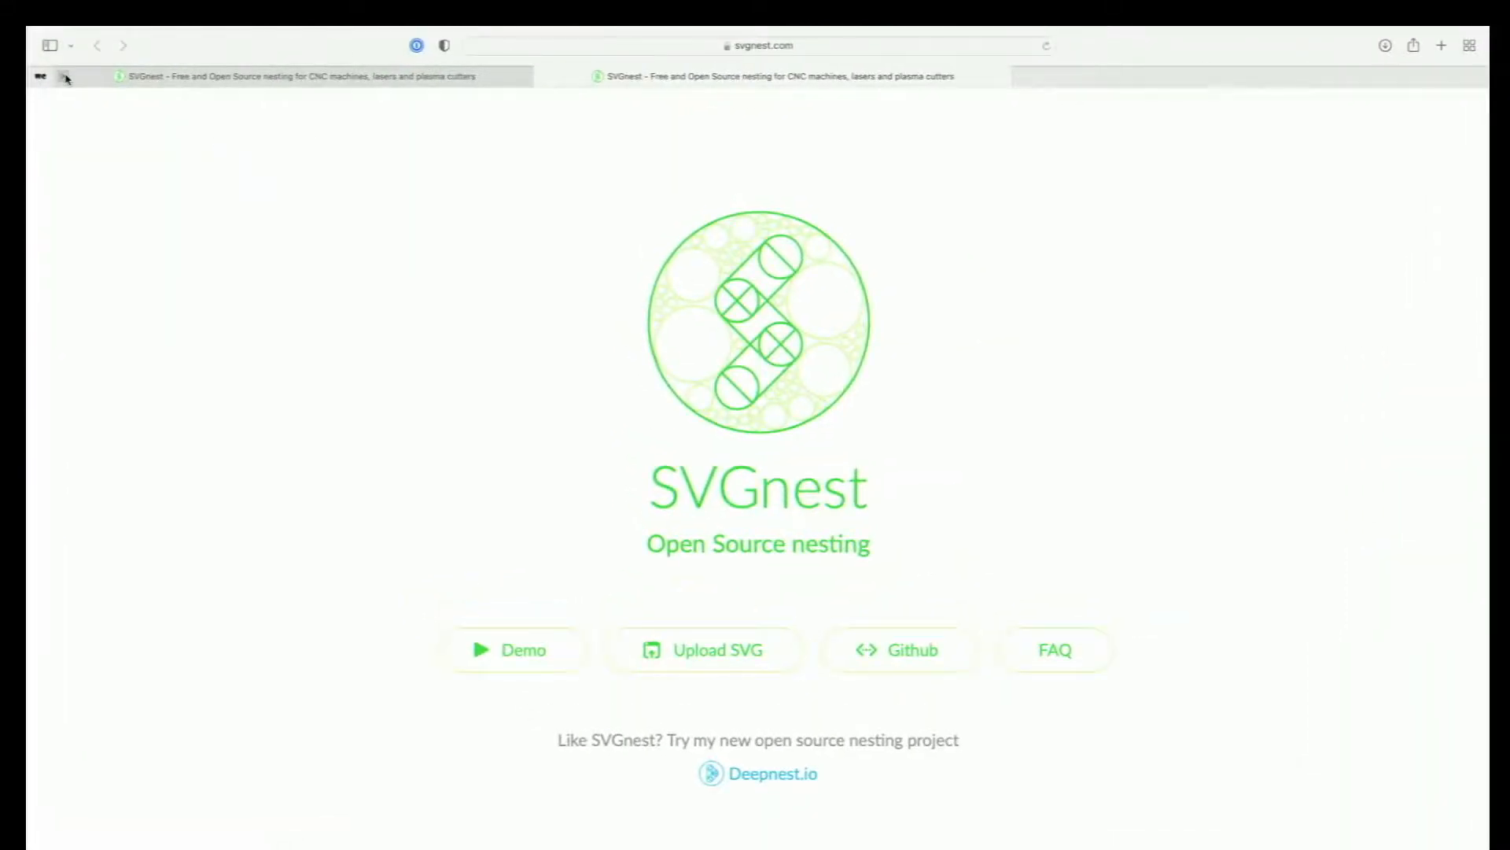
left_click(65, 78)
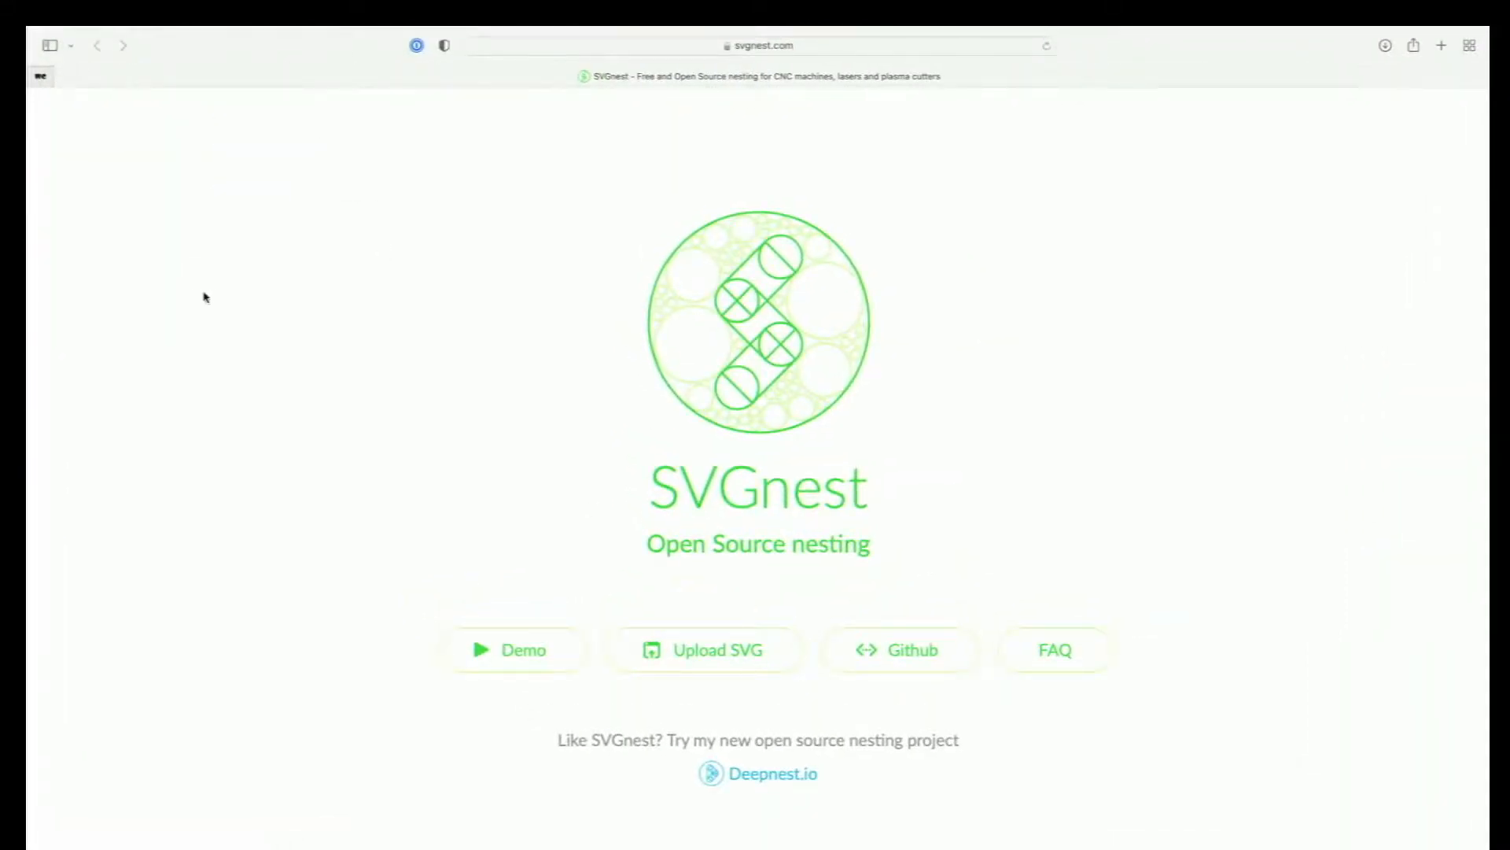
left_click(698, 661)
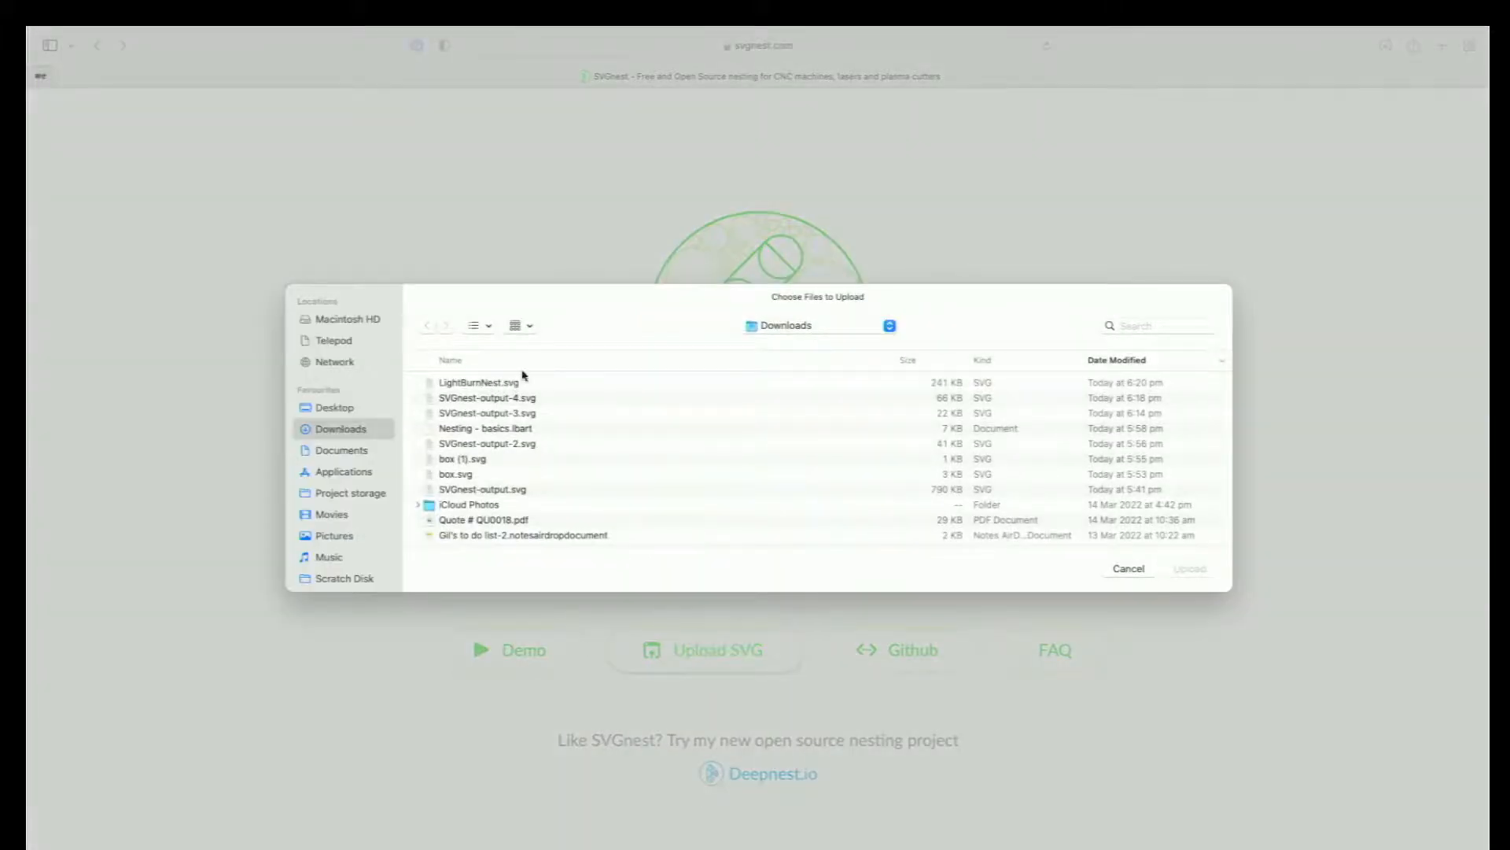
double_click(501, 383)
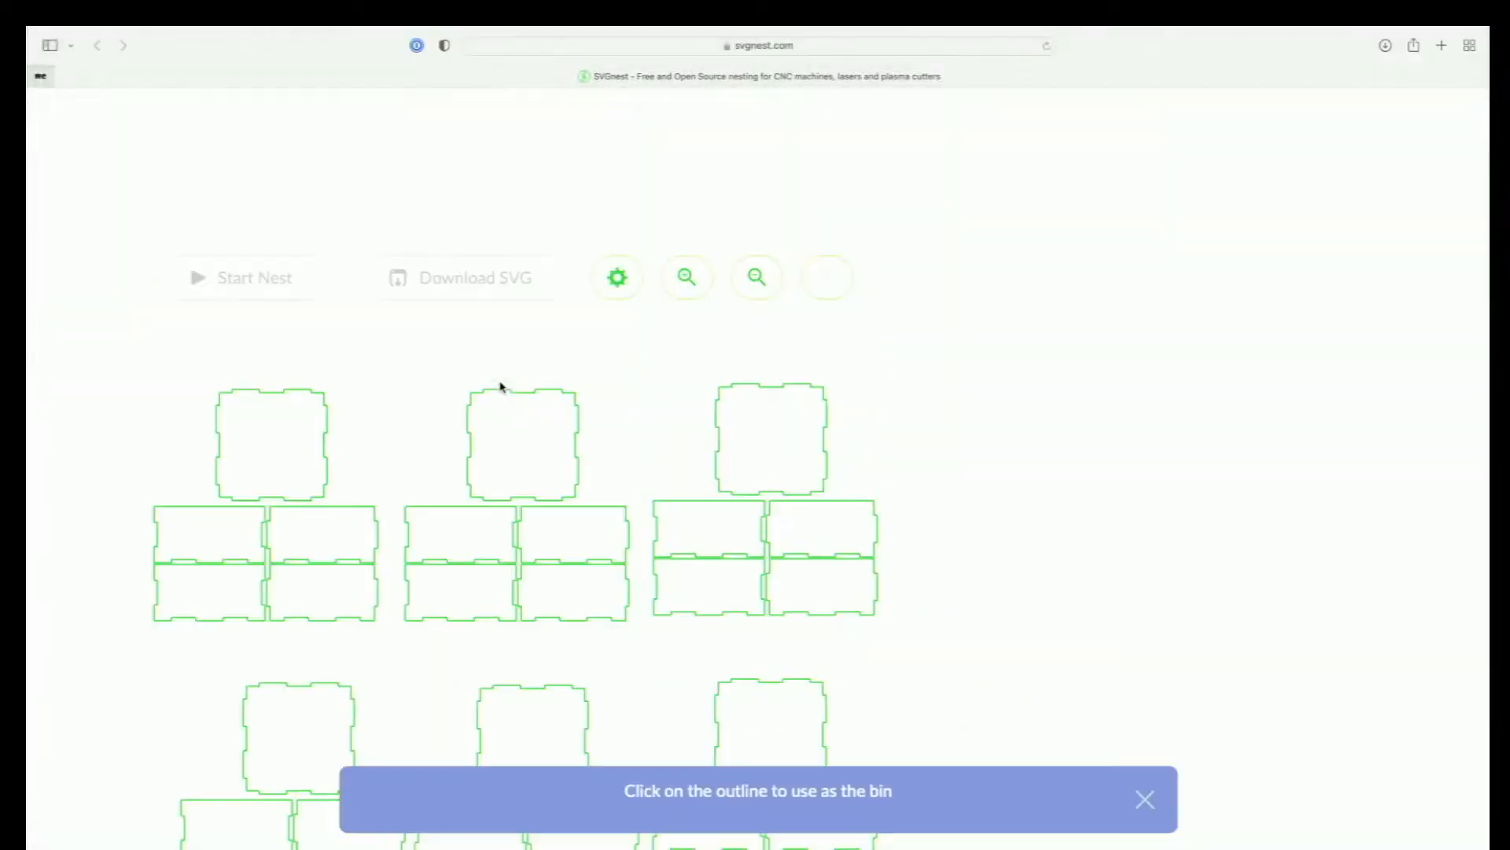
Step: Set the large material rectangle below the box panels as the bin and start the nest
scroll(437, 470, "down", 8)
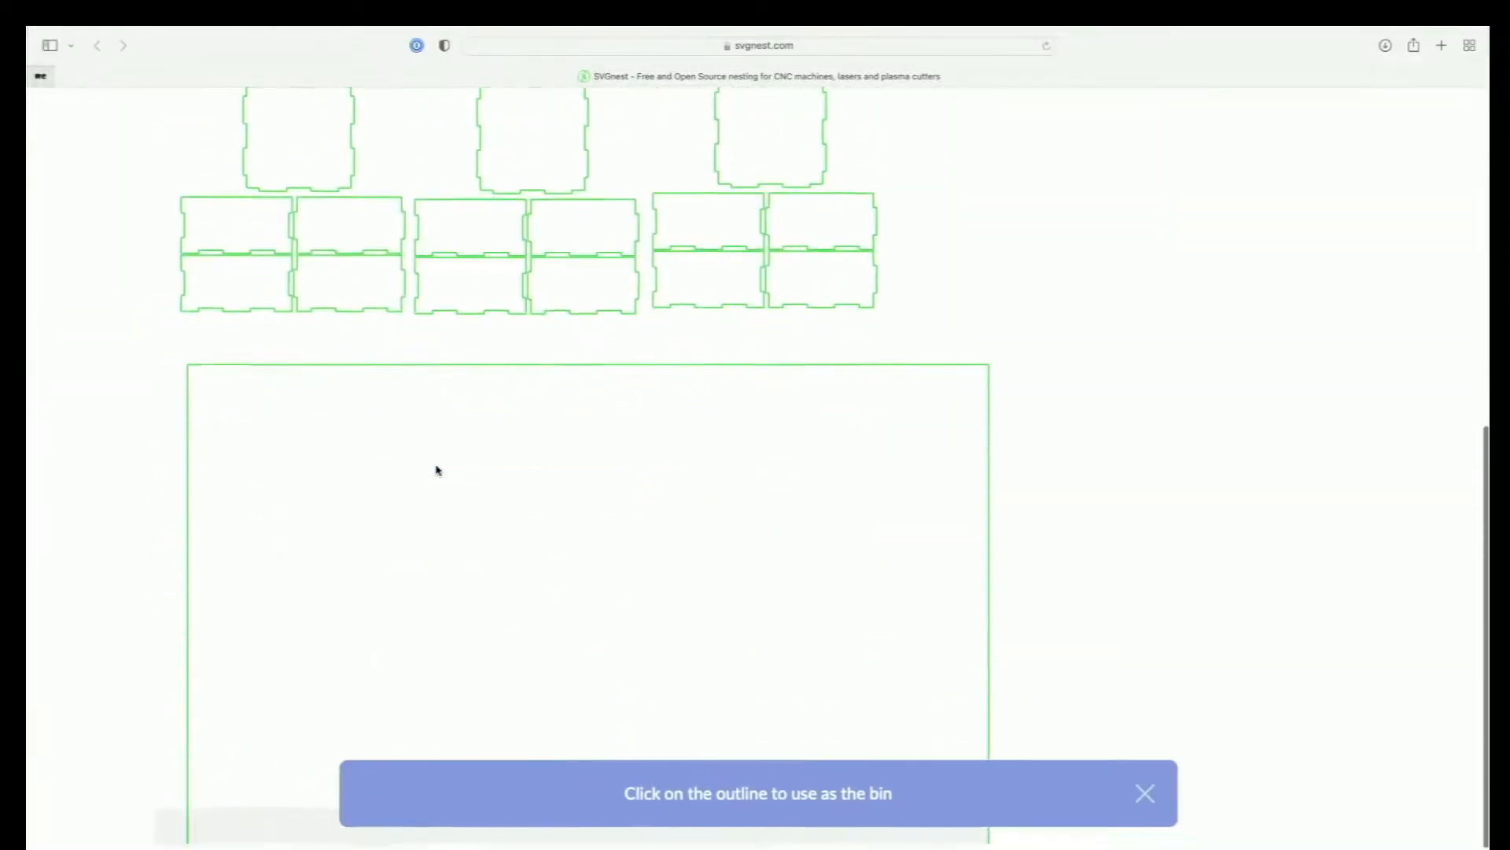
scroll(493, 567, "up", 6)
scroll(494, 569, "down", 6)
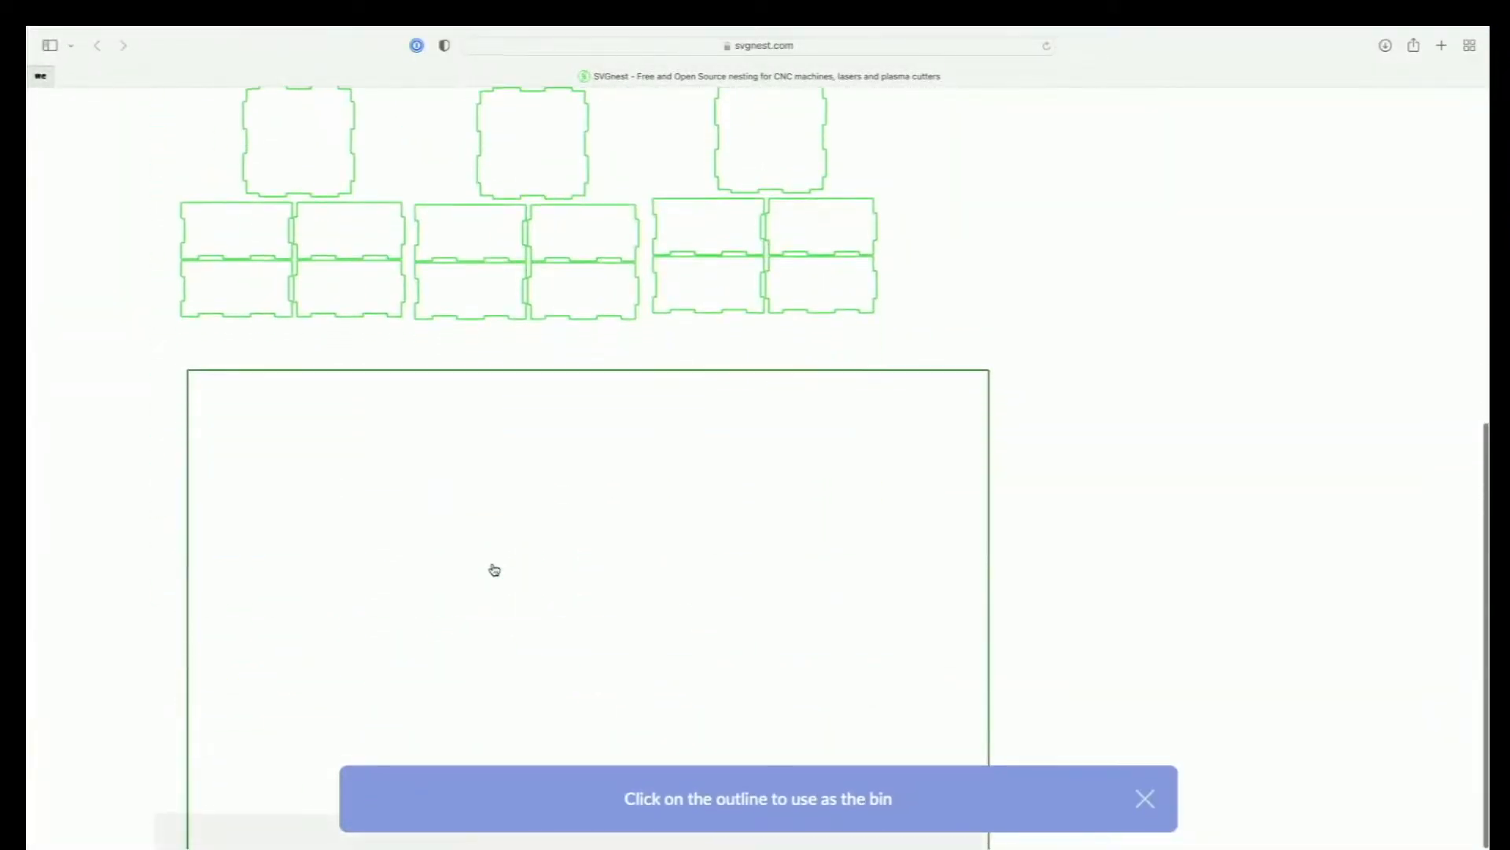
scroll(494, 569, "up", 1)
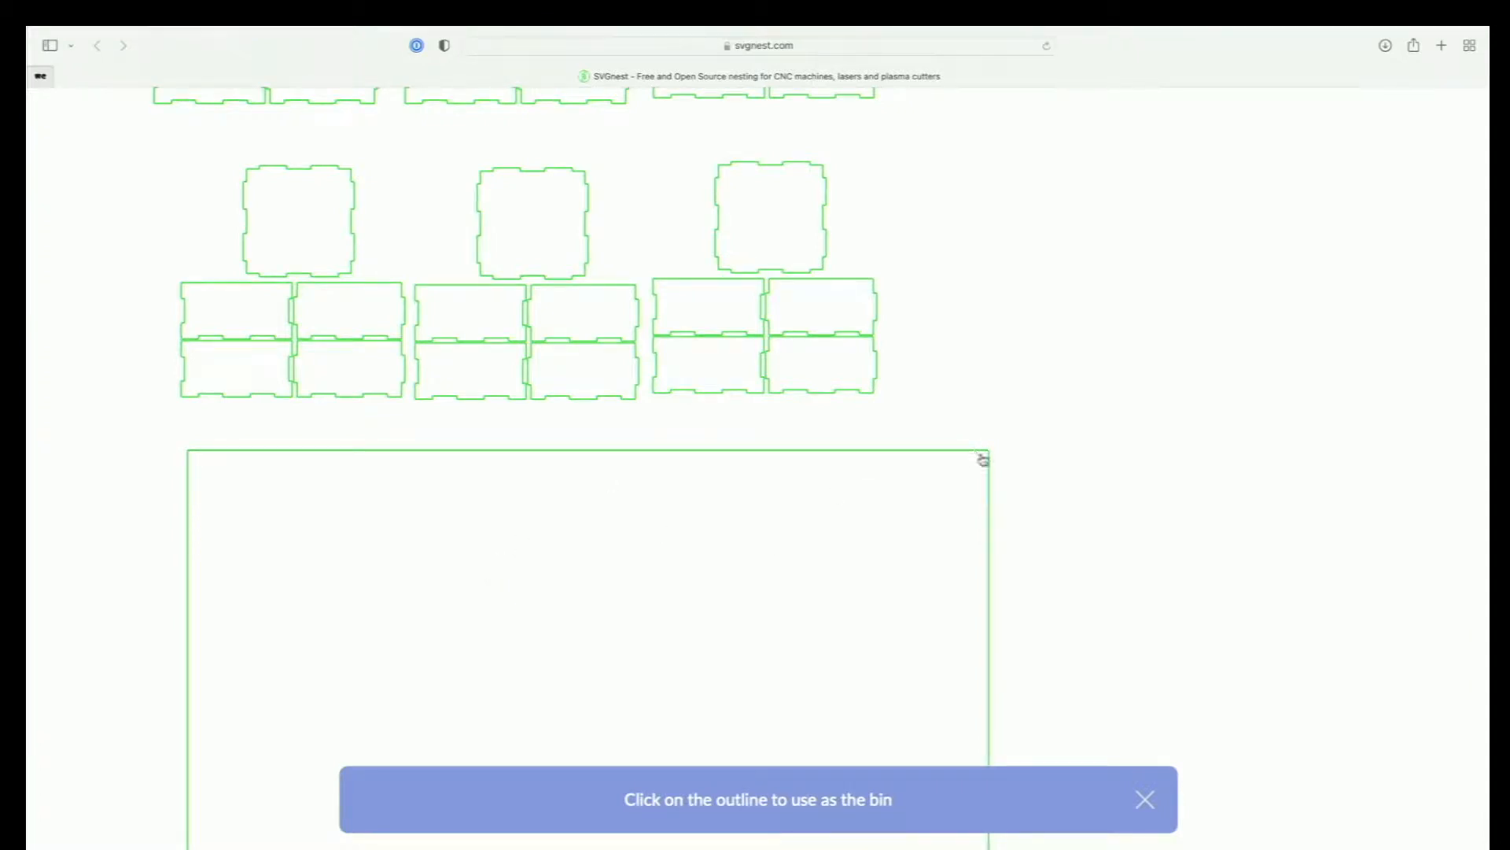
scroll(910, 486, "down", 2)
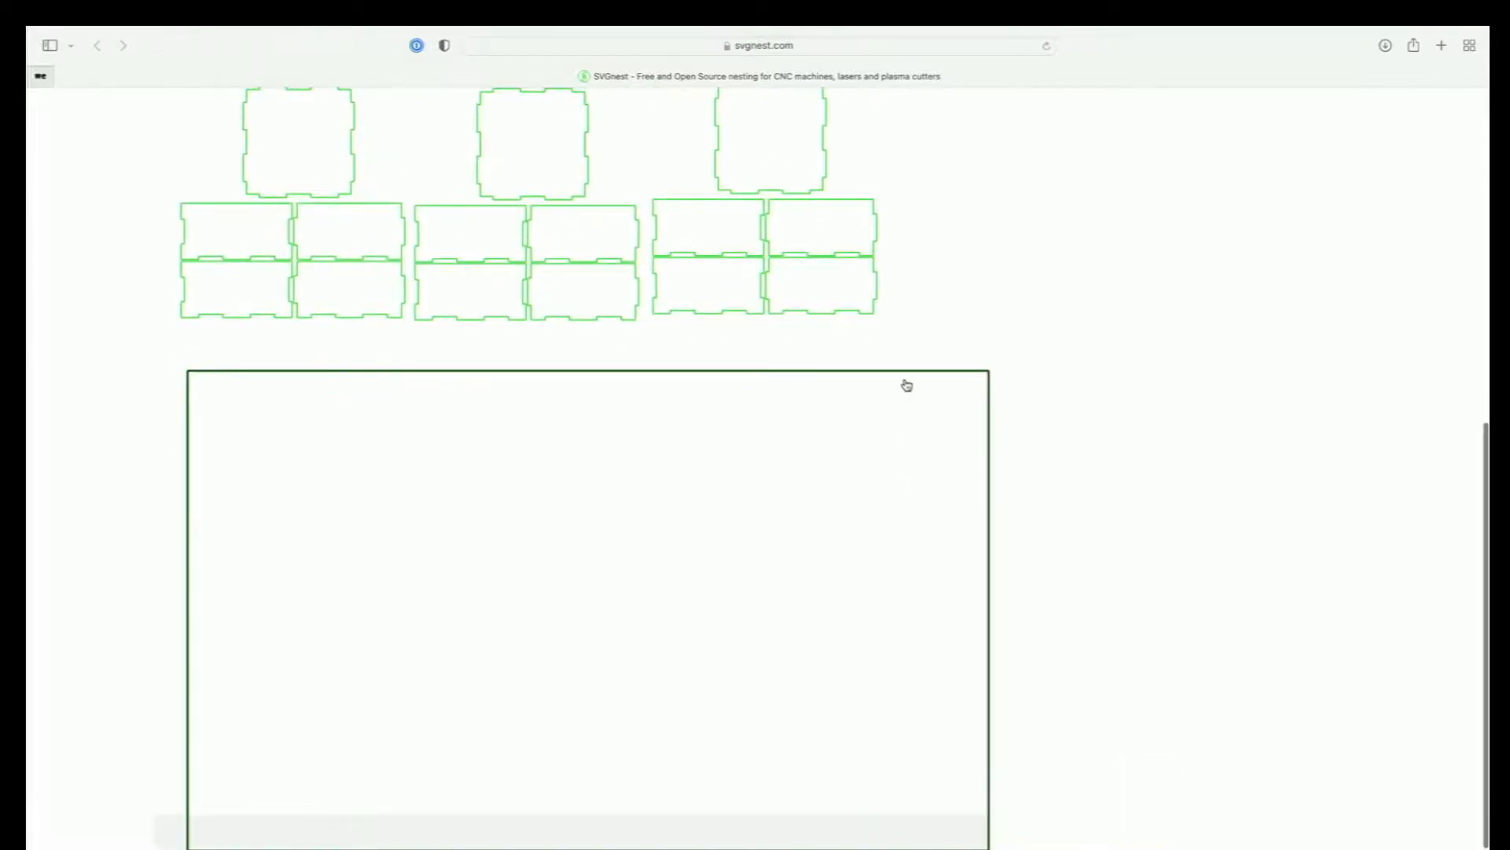
scroll(907, 385, "up", 10)
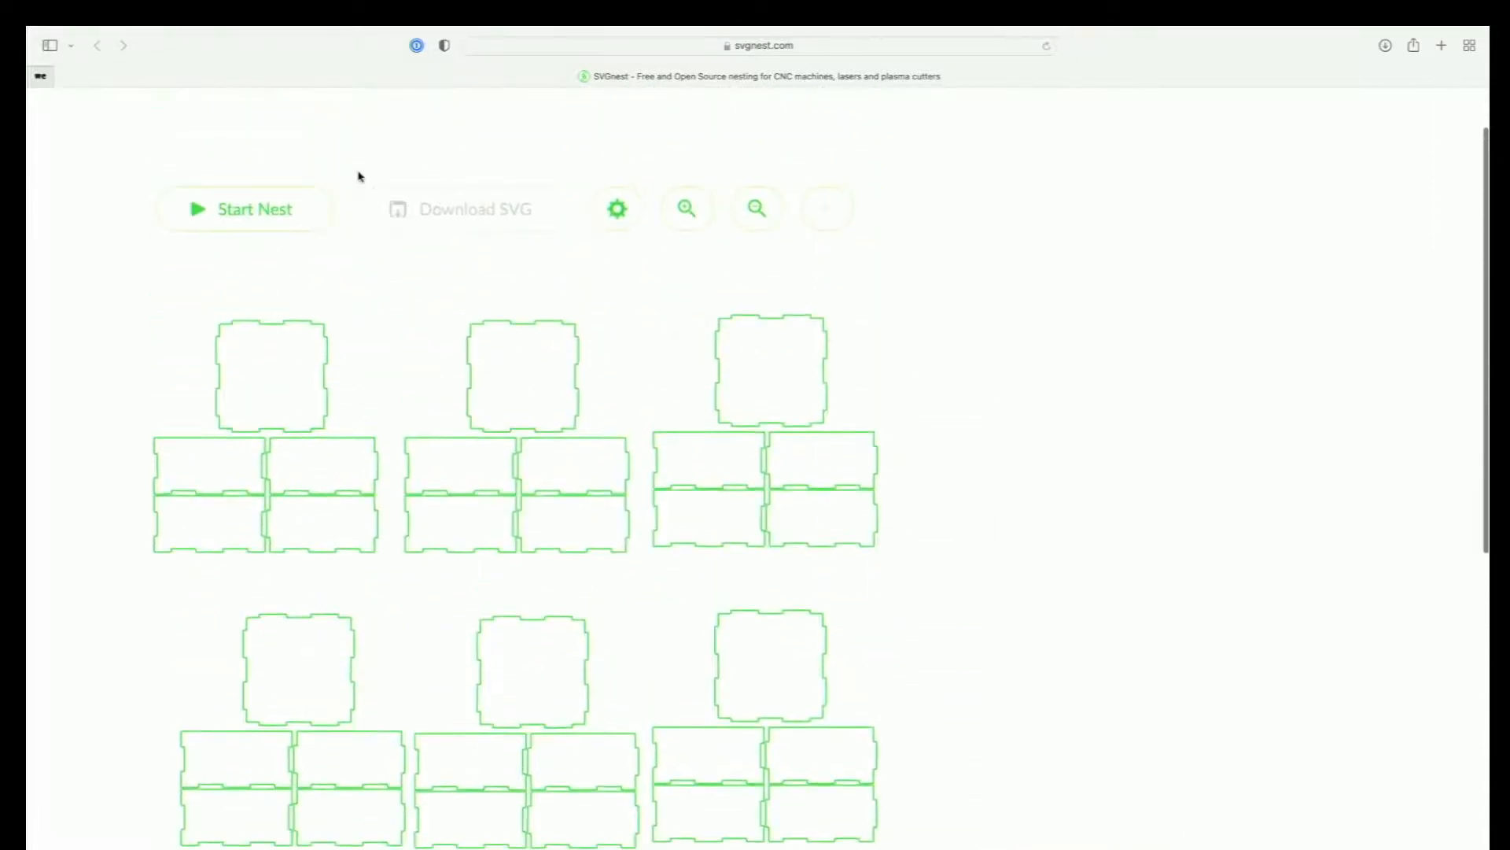
left_click(294, 212)
Step: Examine the number of parts placed and the panel layout while the nest iterates
scroll(270, 398, "down", 3)
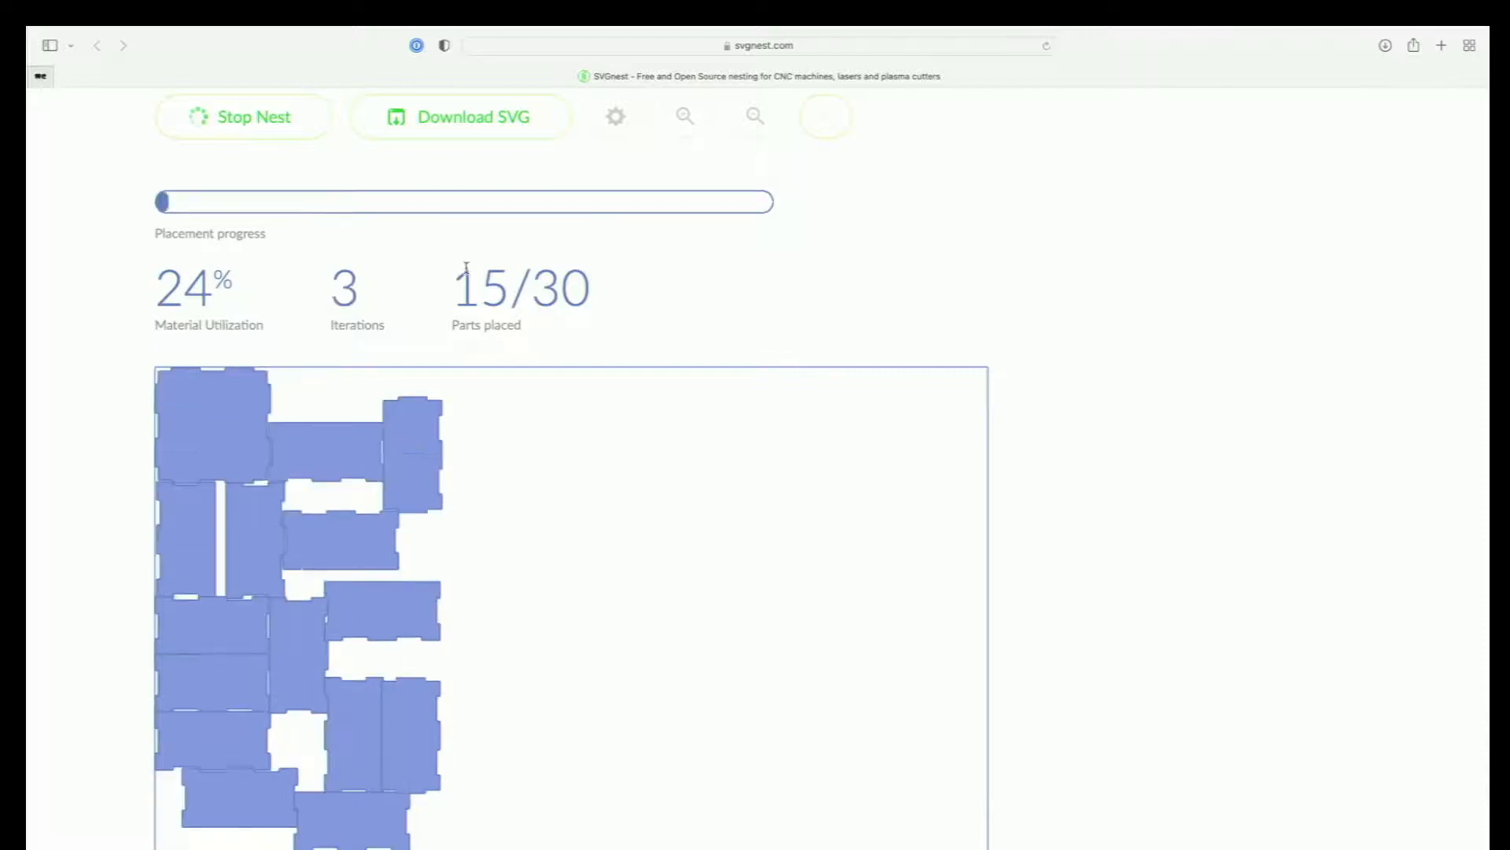
left_click_drag(456, 287, 586, 289)
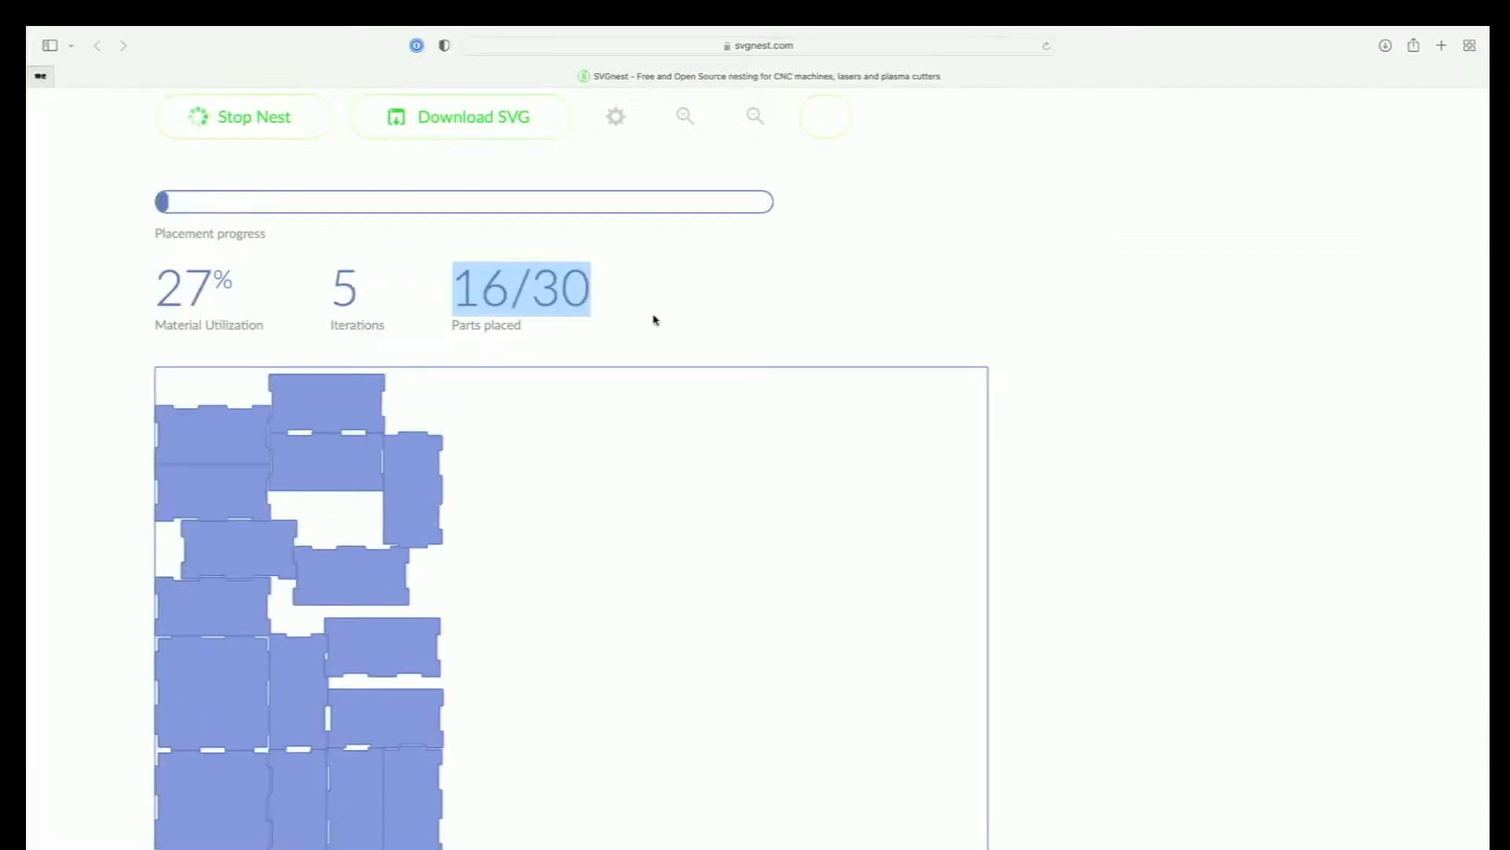
scroll(378, 641, "down", 1)
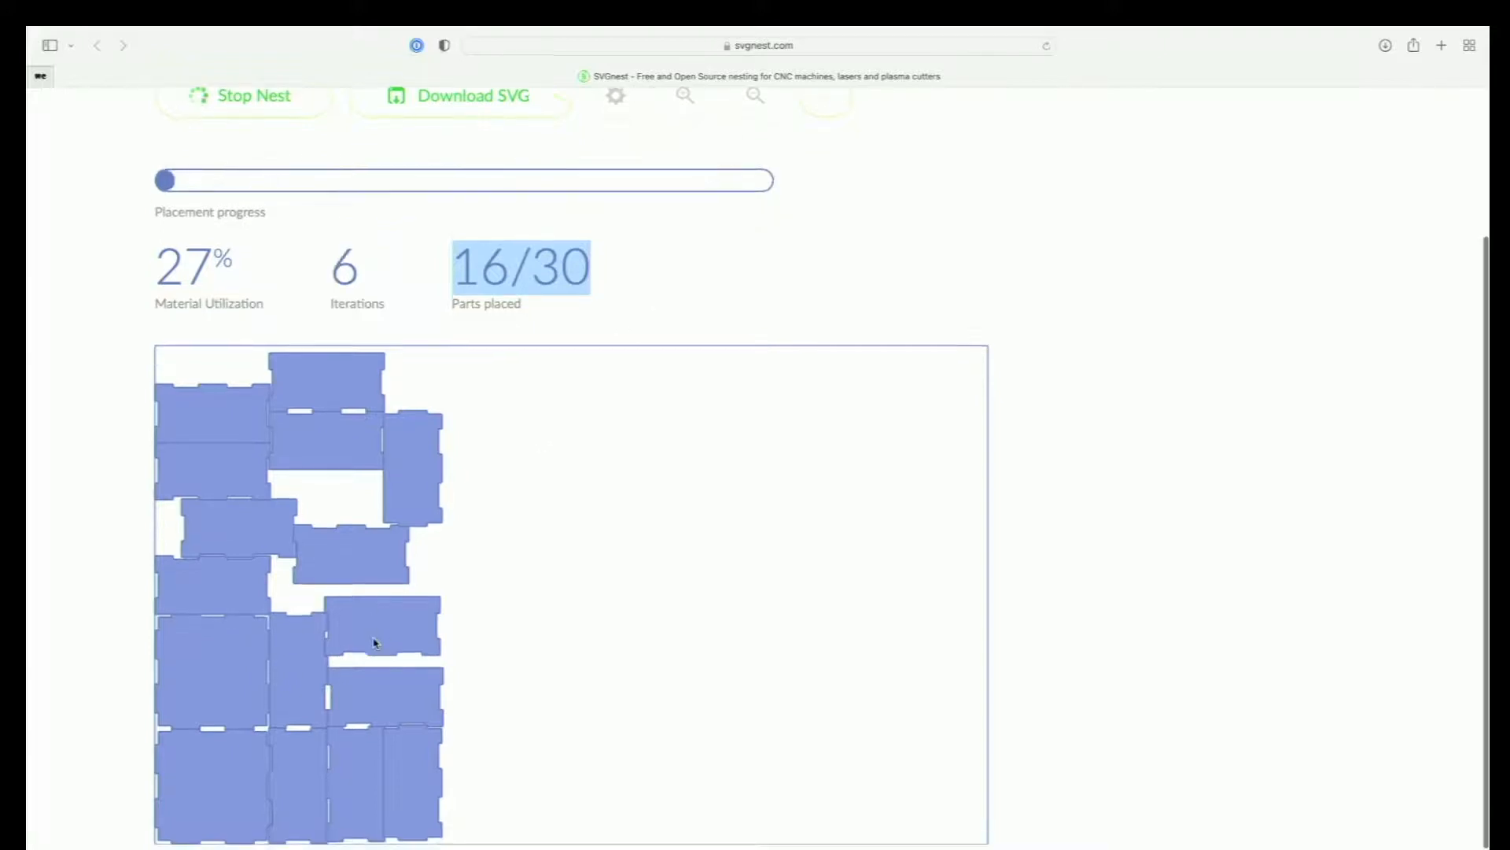
scroll(375, 643, "up", 3)
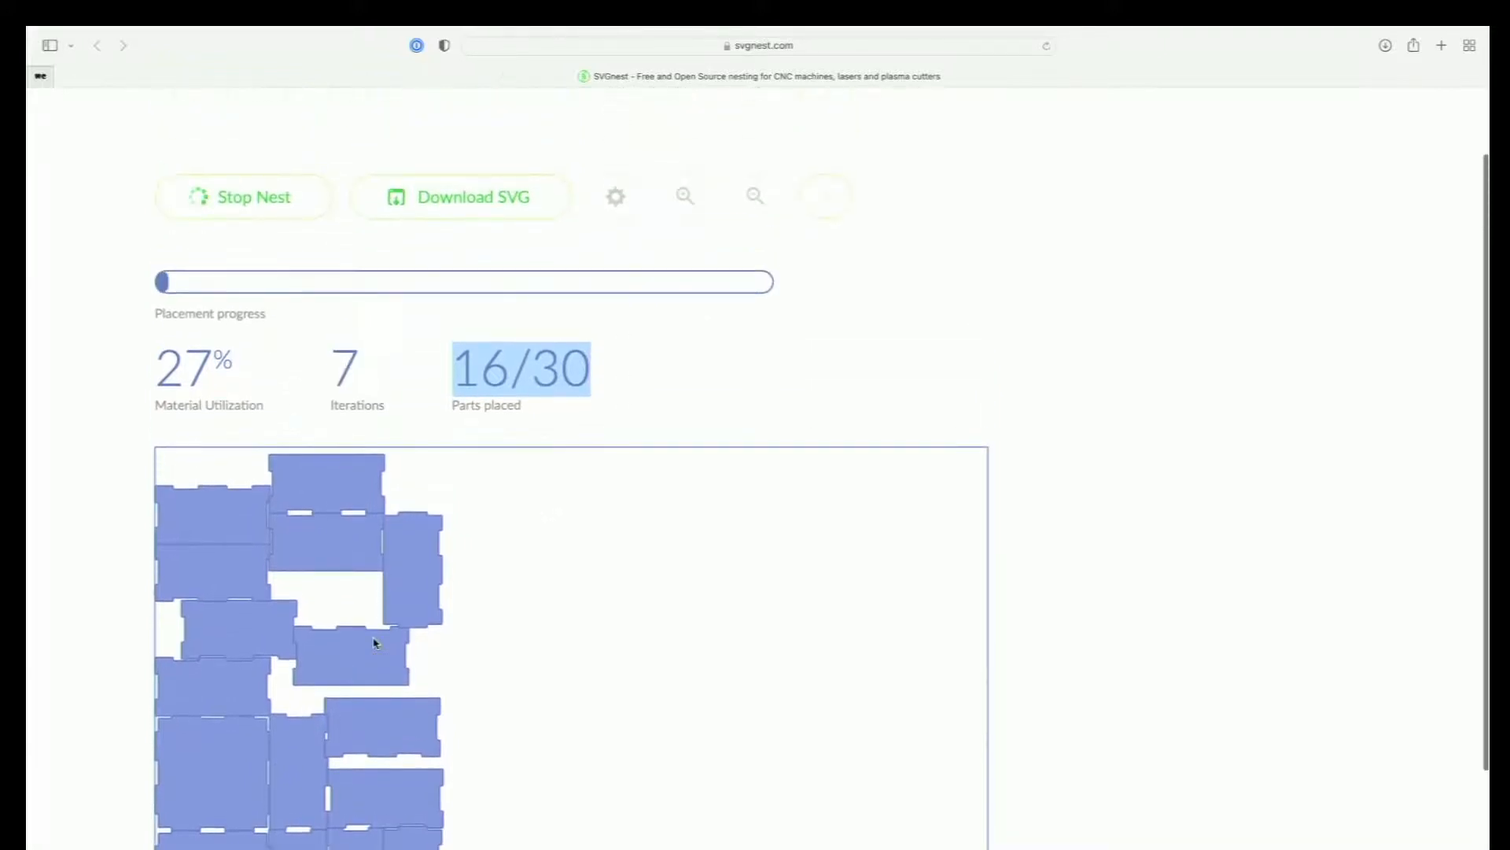
scroll(375, 642, "down", 1)
scroll(375, 643, "down", 1)
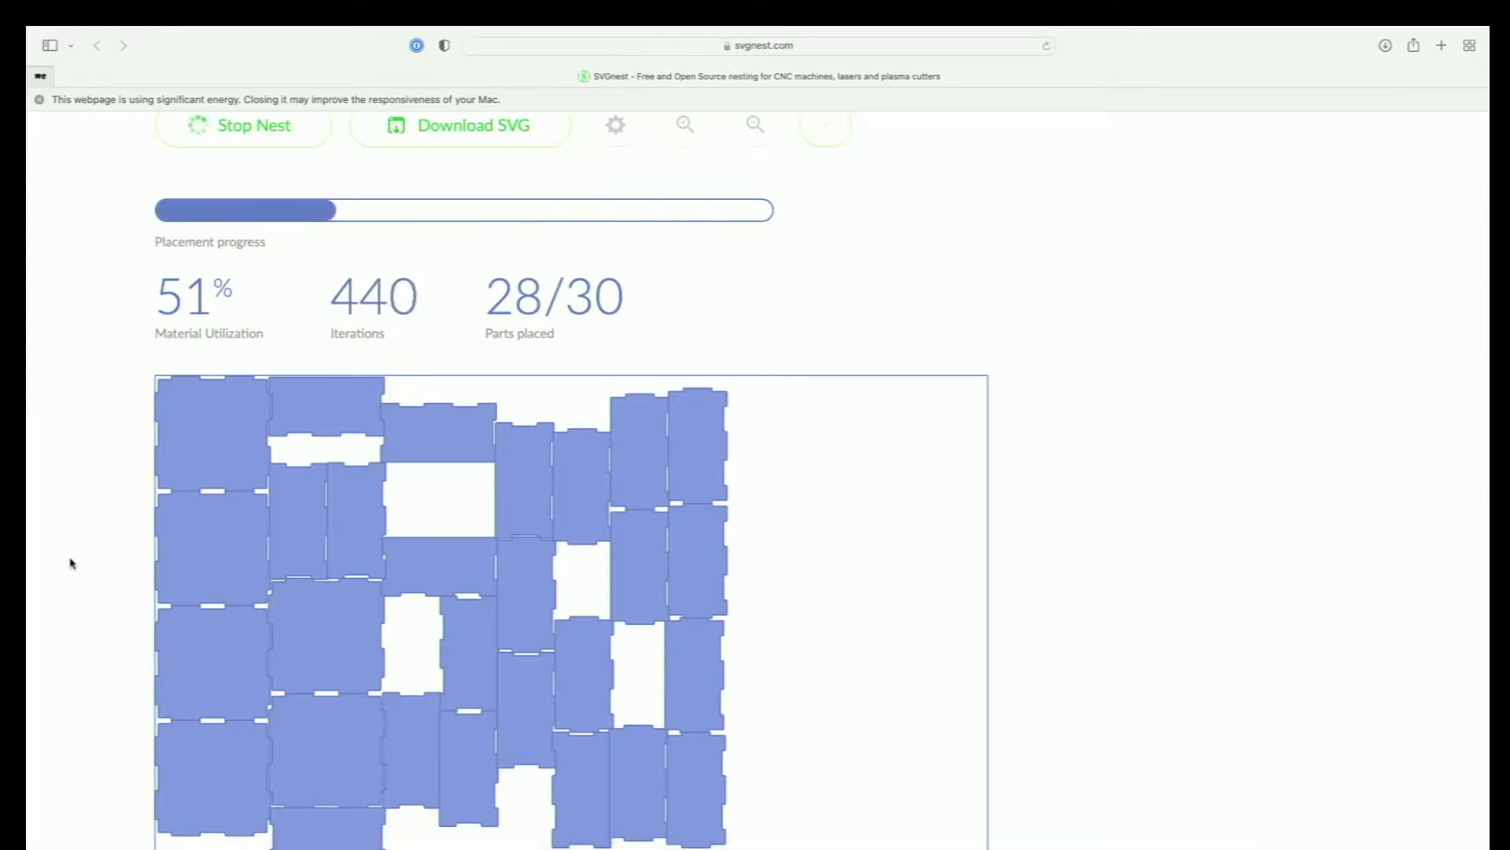
scroll(67, 543, "down", 1)
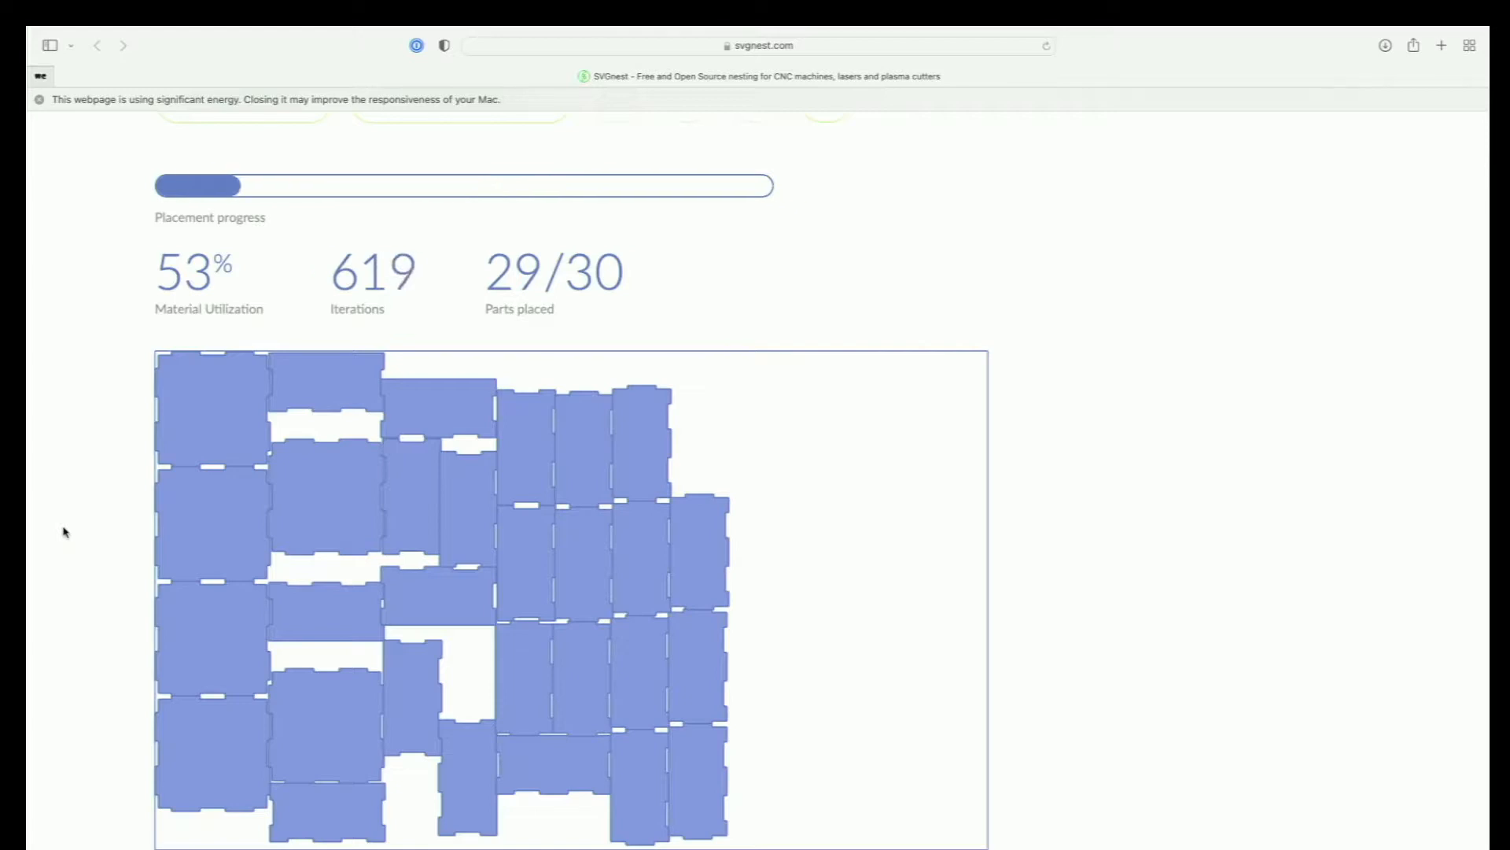
Step: Stop the nesting run and download the nested layout as an SVG
scroll(61, 529, "up", 3)
left_click(246, 216)
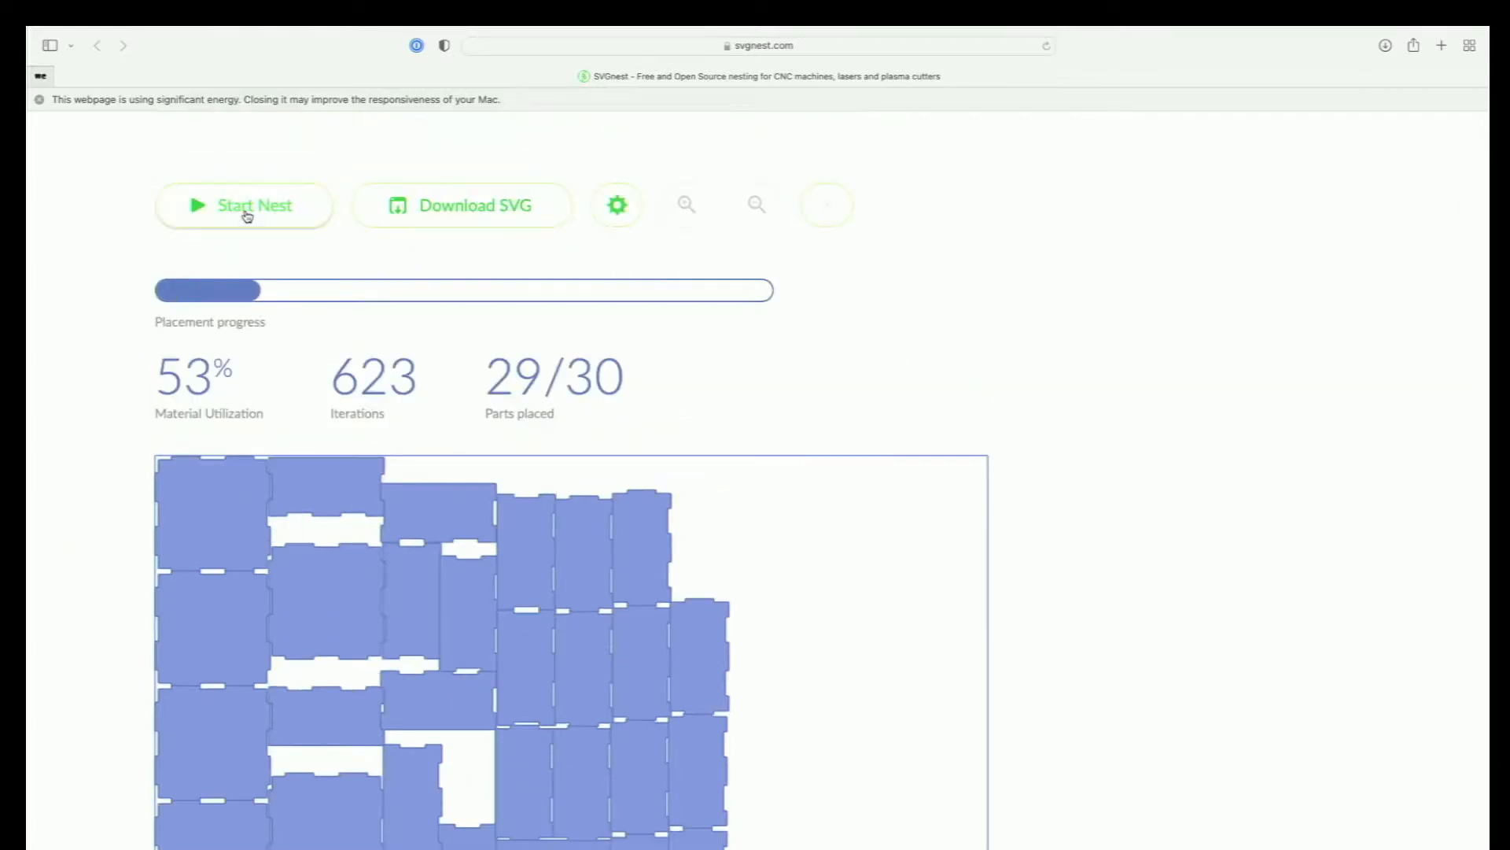
left_click(246, 216)
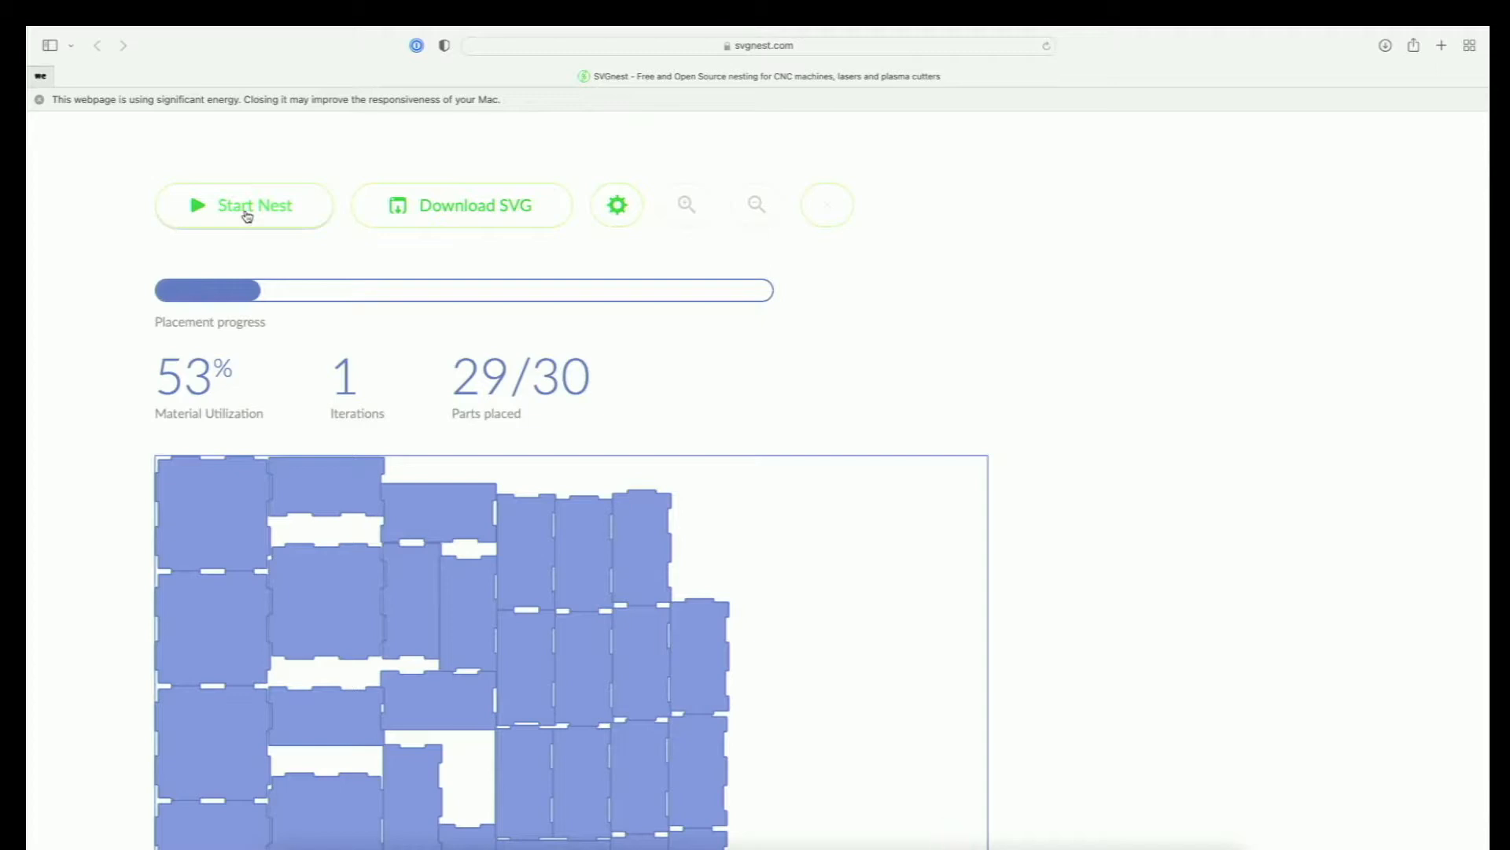
scroll(637, 427, "down", 3)
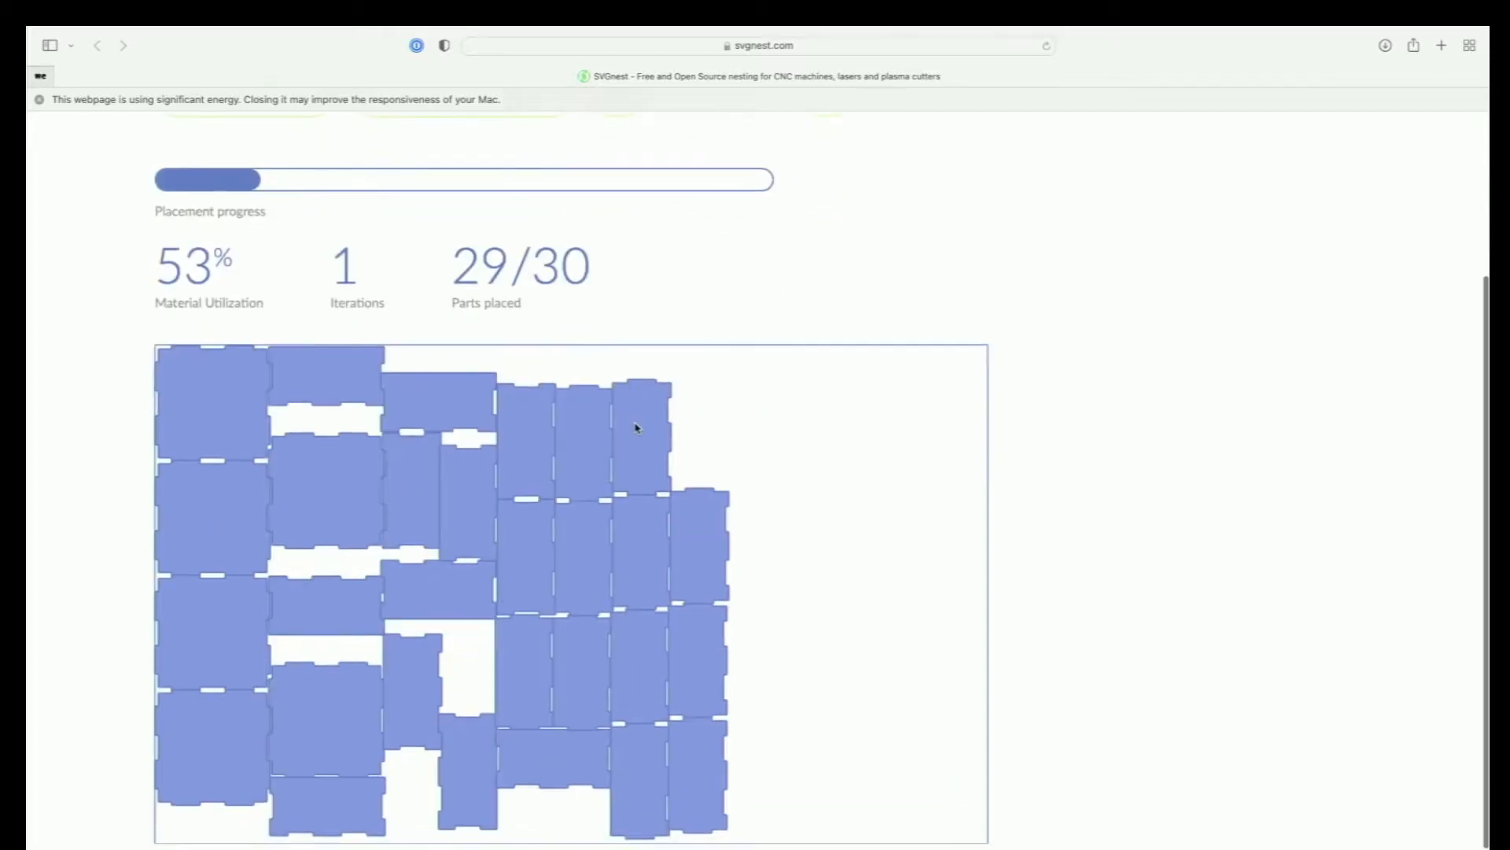
scroll(637, 428, "up", 3)
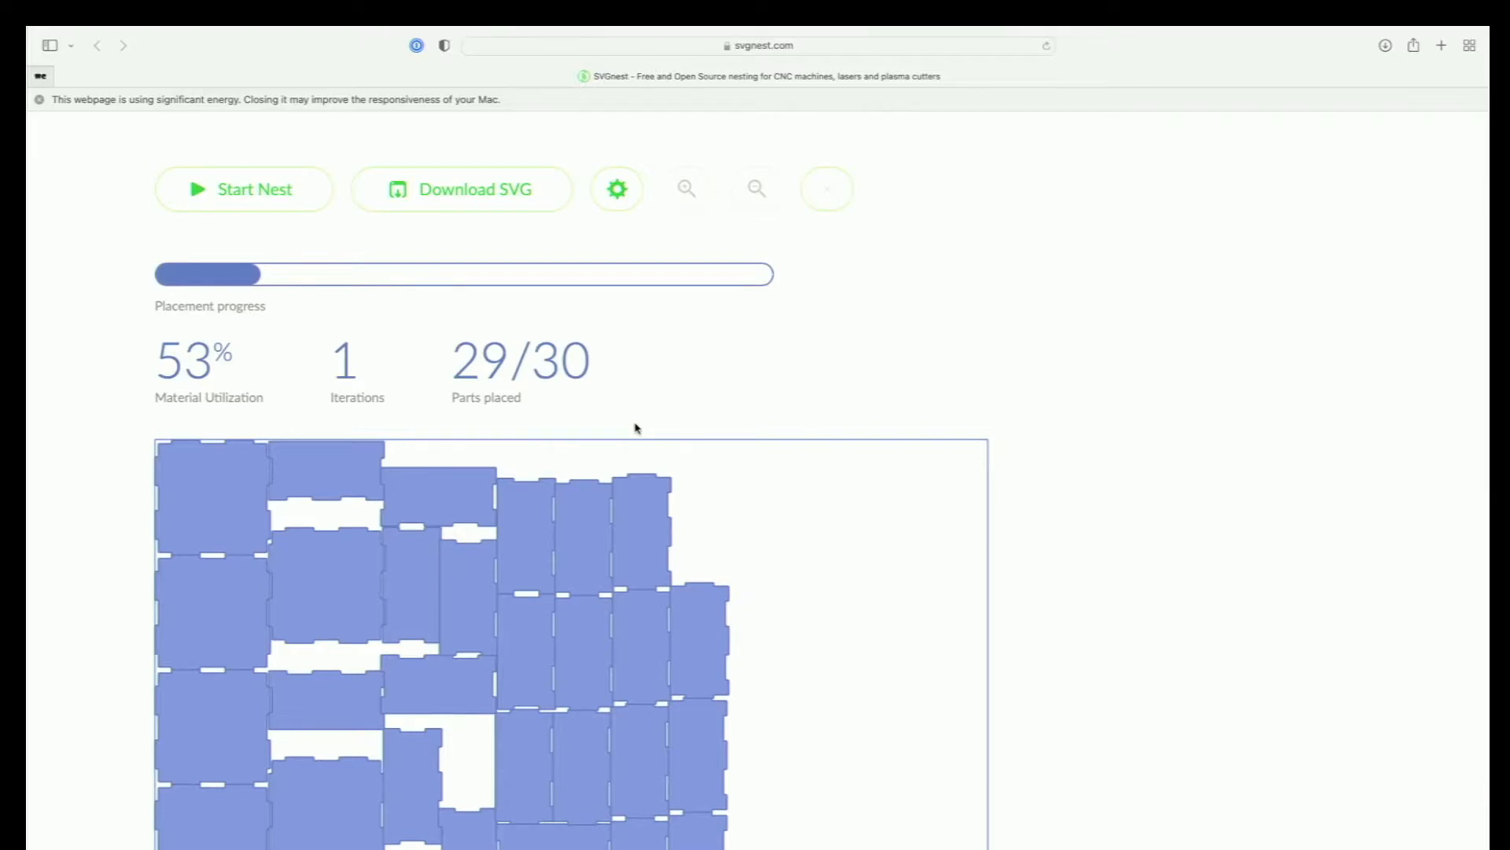
scroll(638, 428, "down", 3)
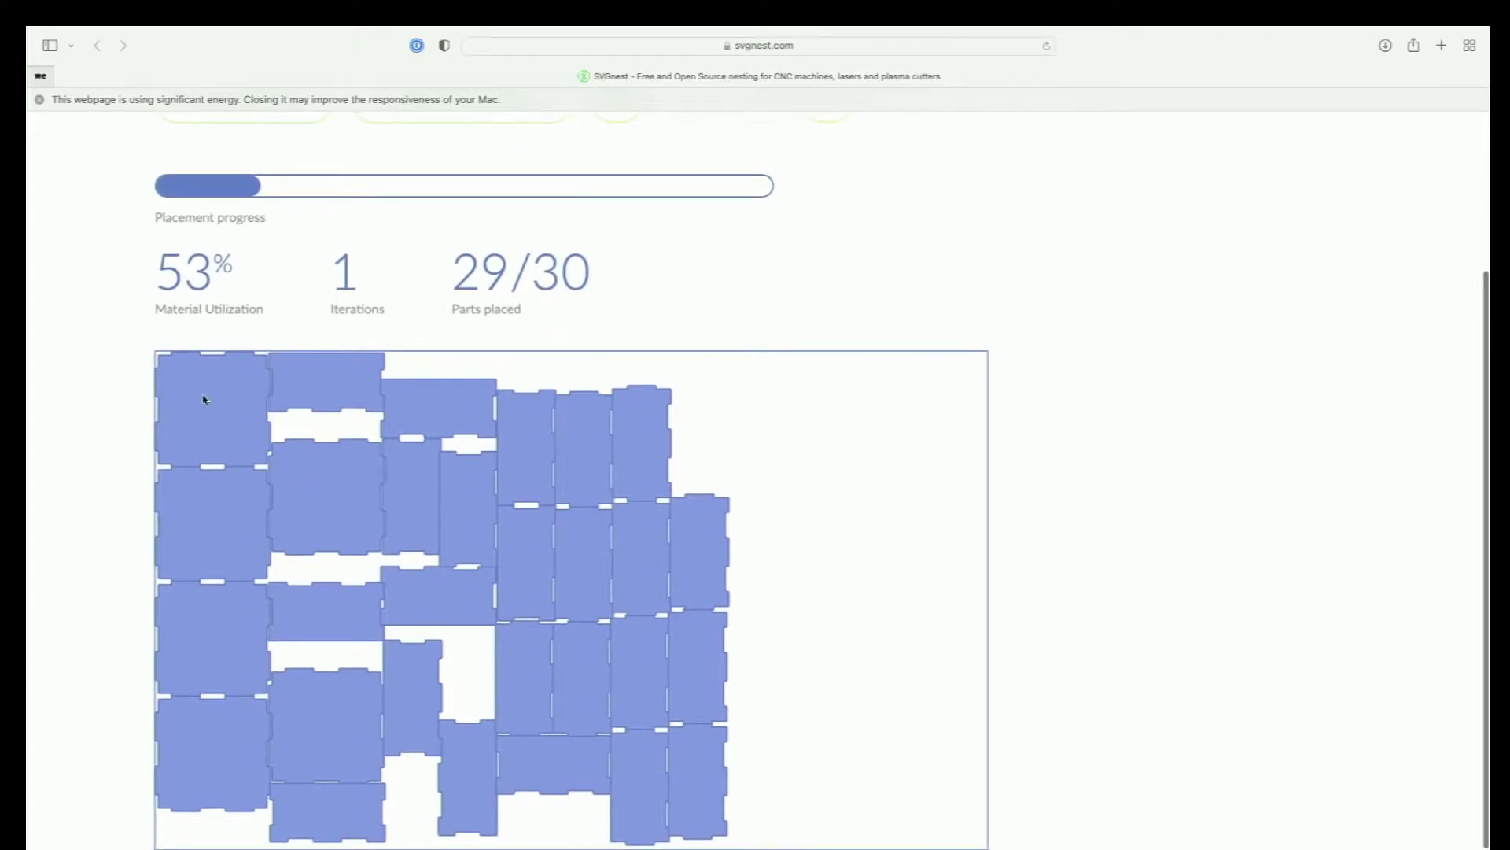
scroll(684, 691, "up", 4)
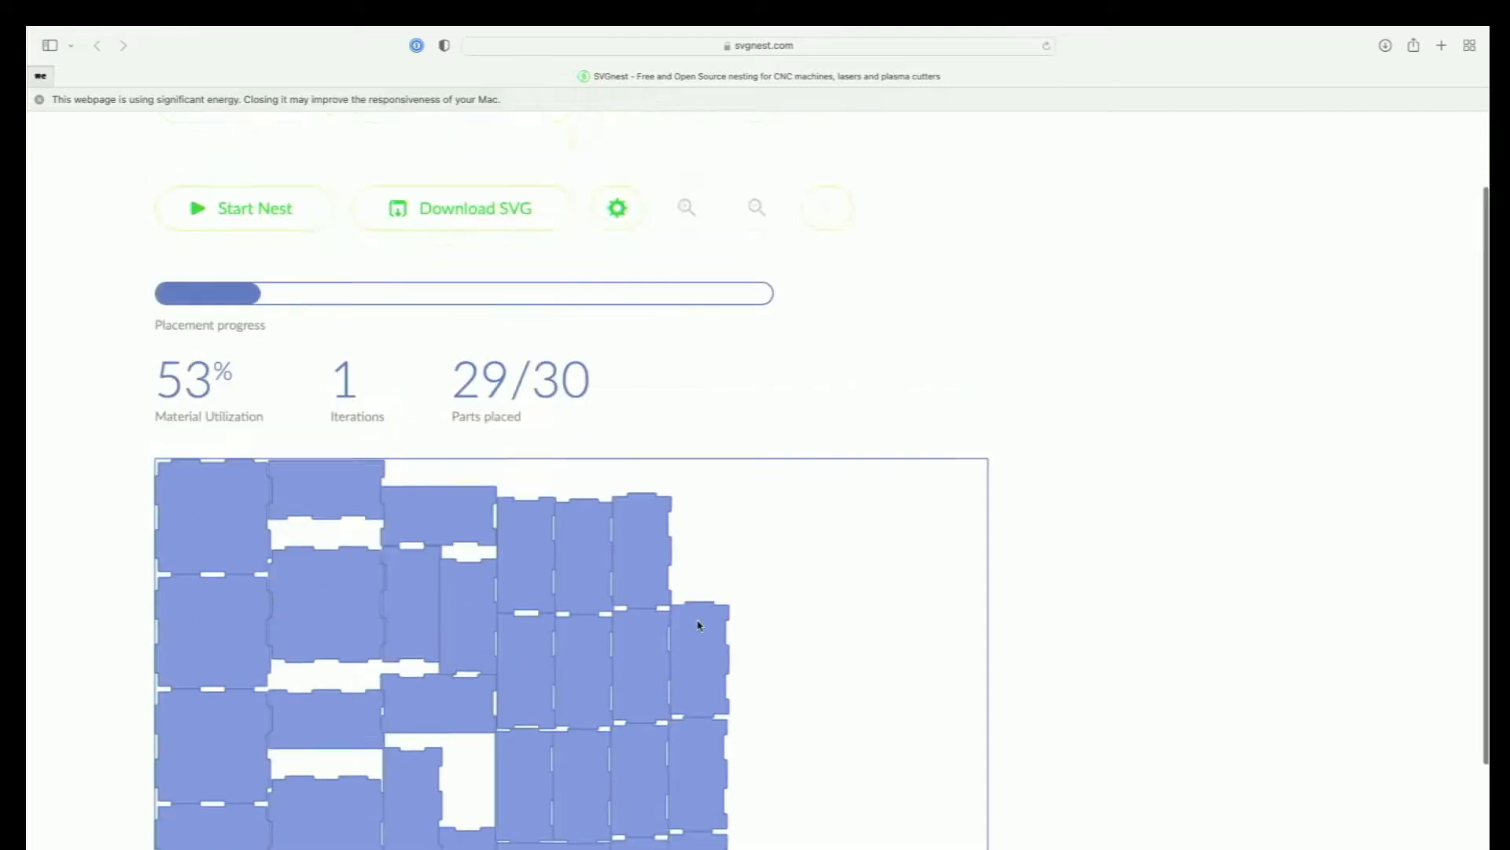
left_click(515, 225)
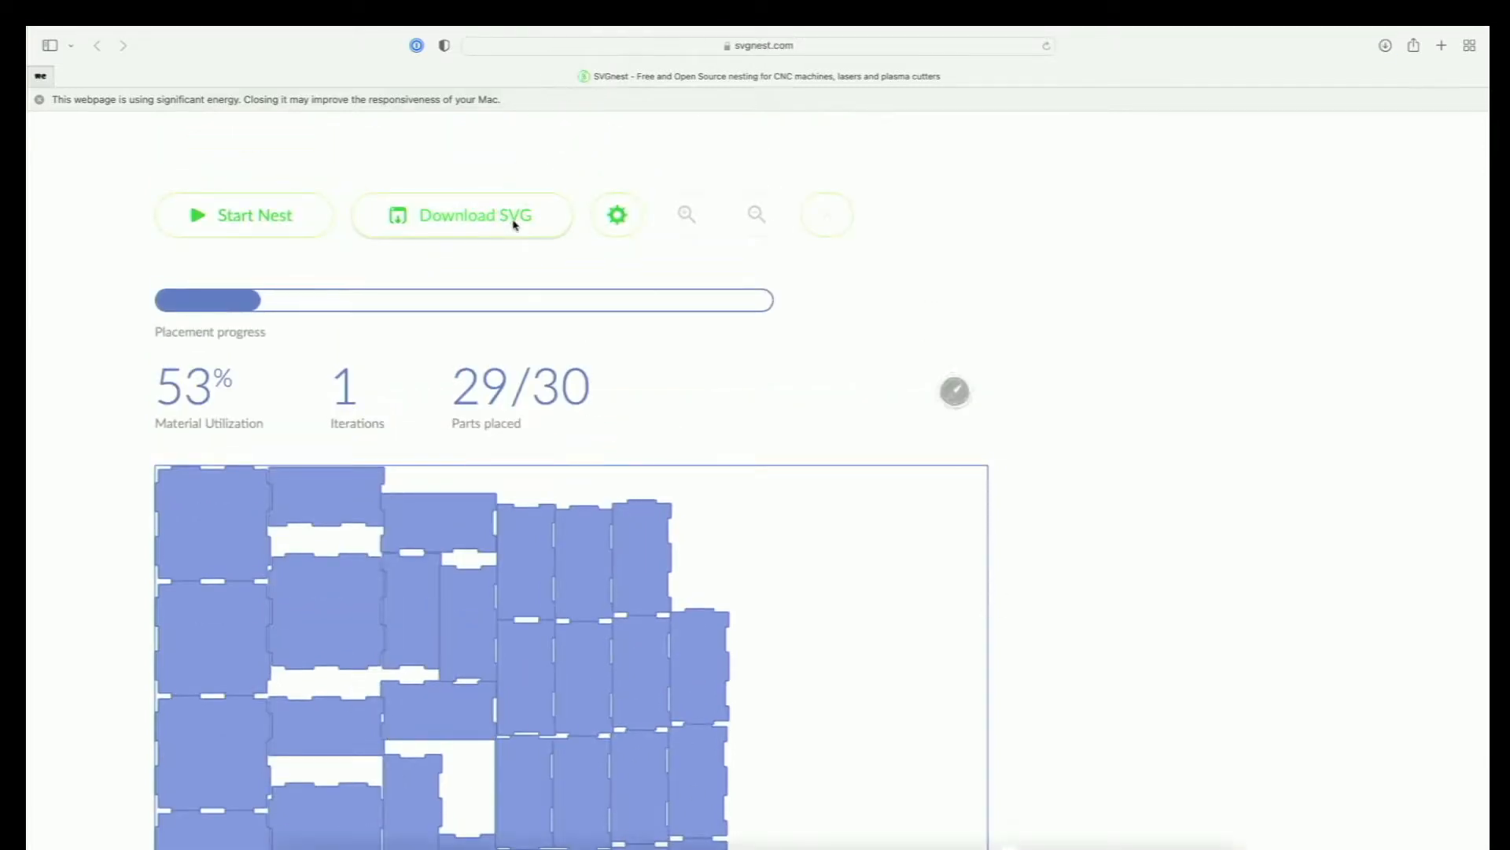
Step: Switch to LightBurn and bring in the nested result in place of the selected box panels and rectangle
mouse_move(114, 43)
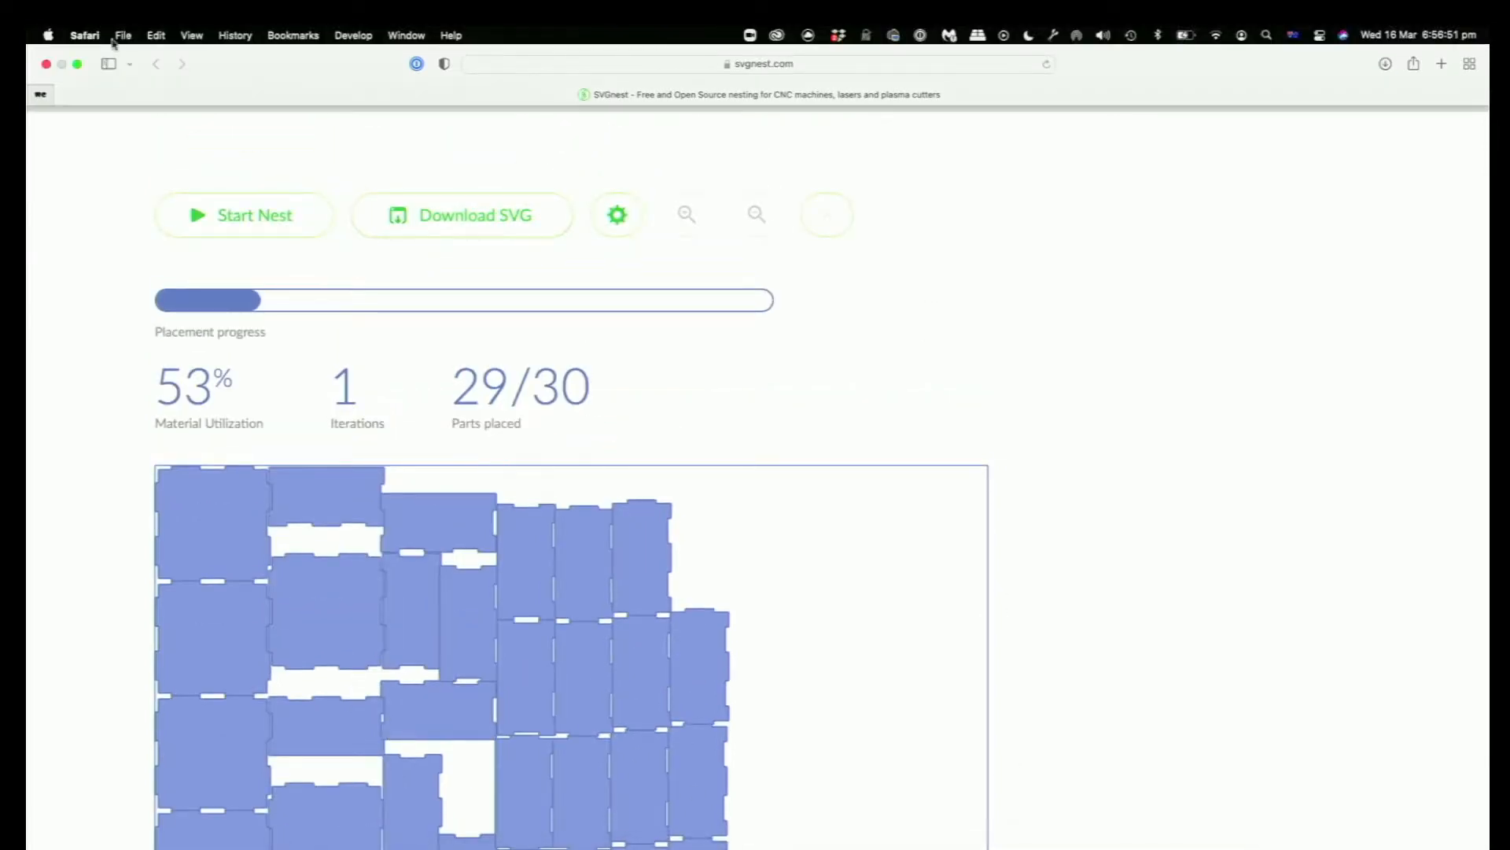
left_click(77, 67)
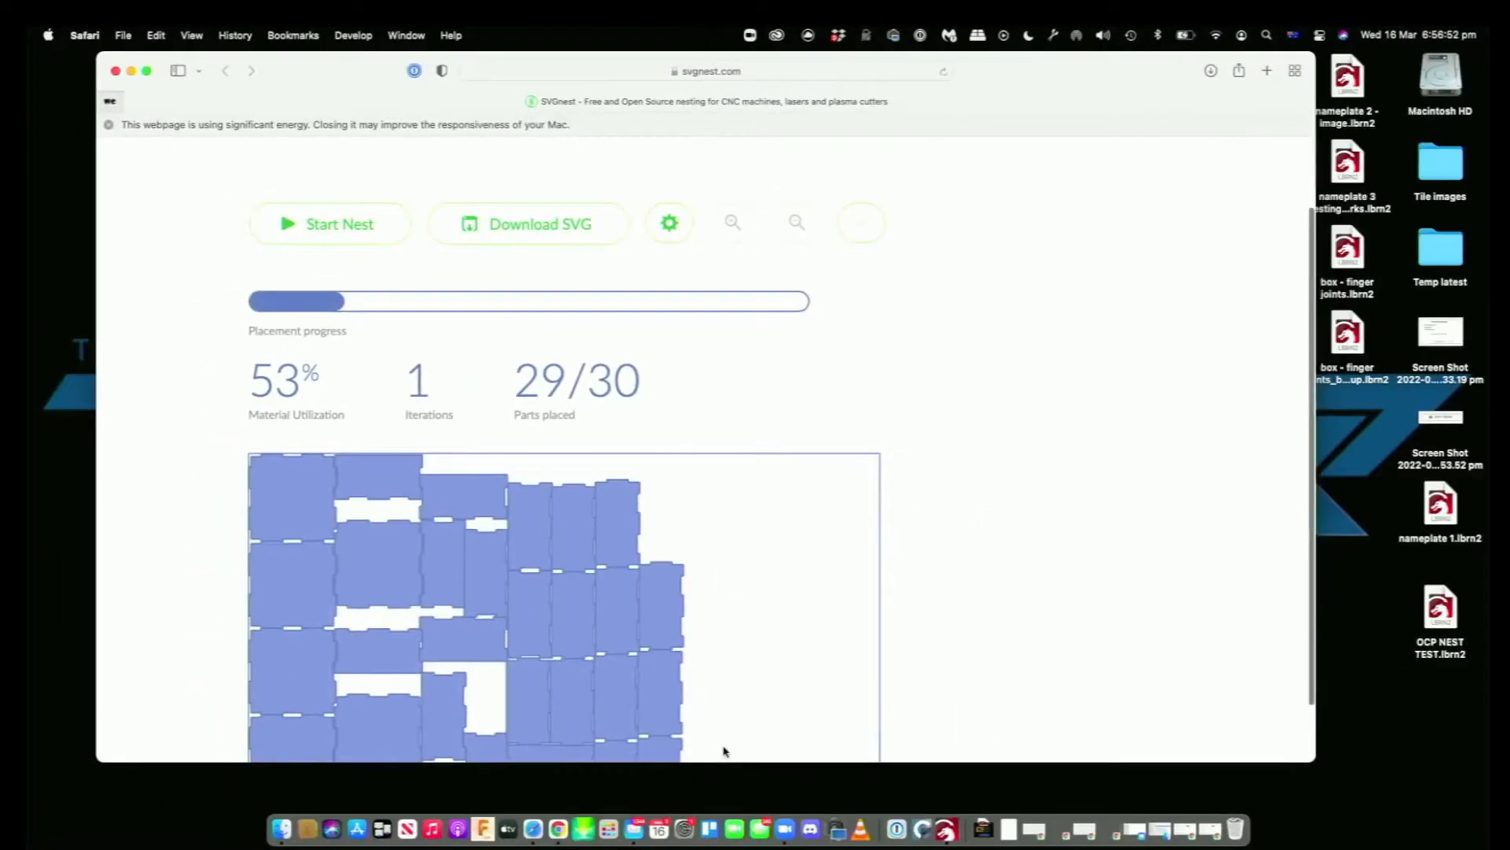
left_click(936, 835)
left_click(861, 442)
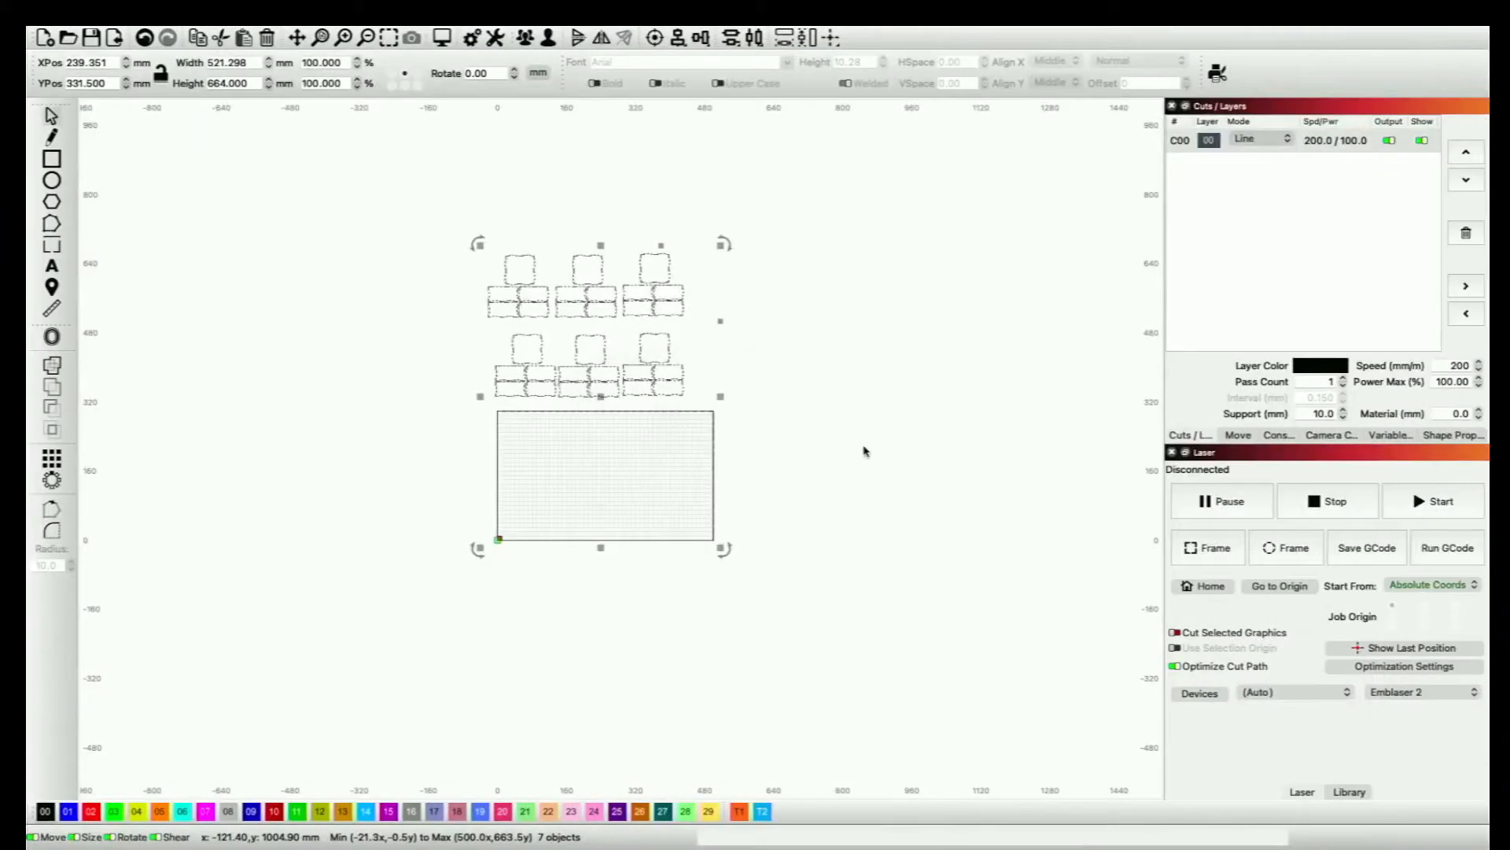
double_click(619, 208)
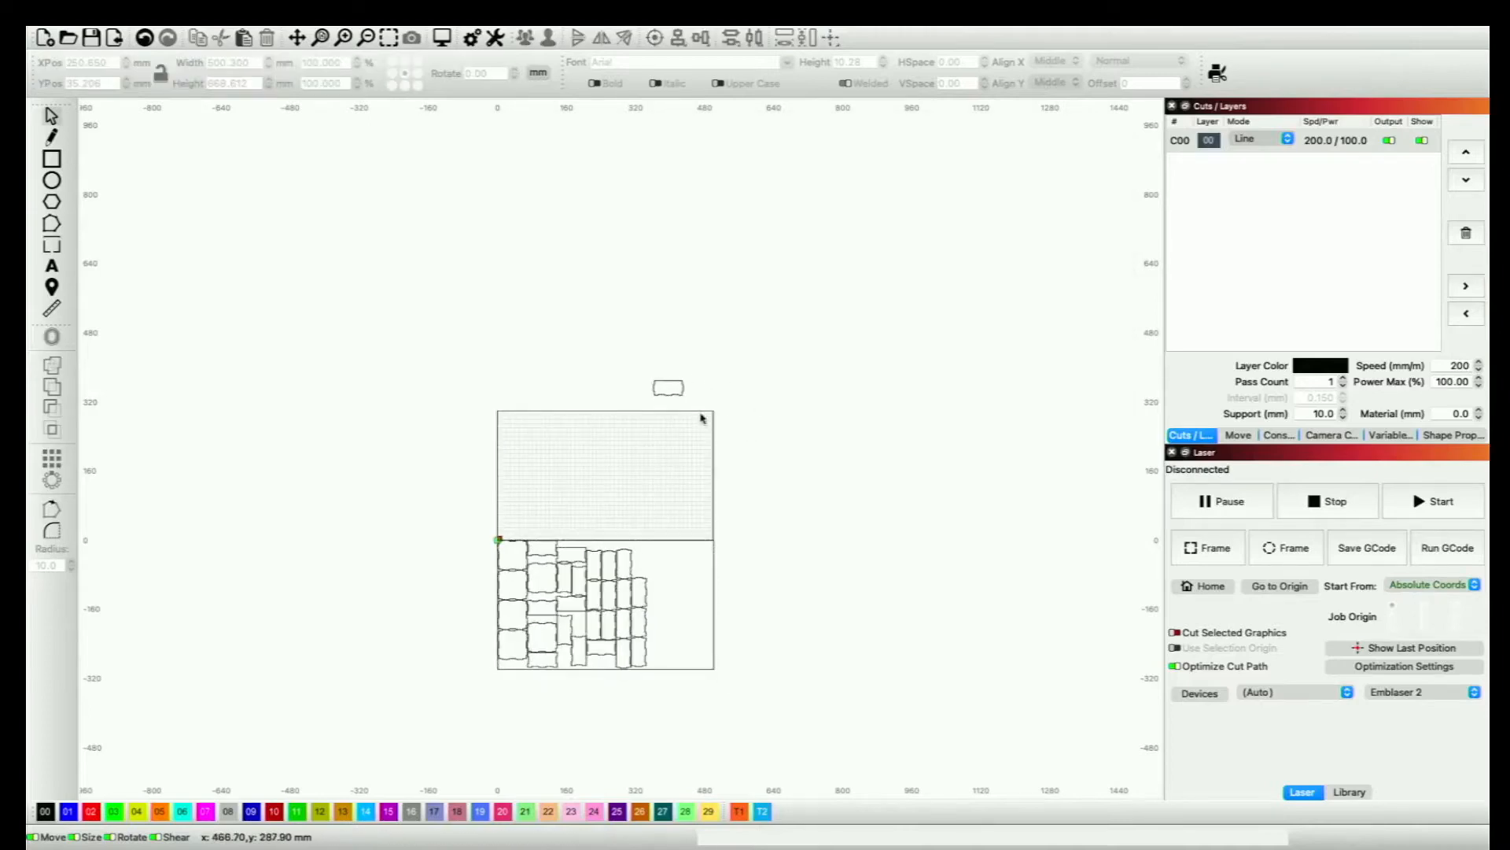
Step: Check how the returned panels are grouped by selecting the leftover panel and panels inside the nested layout
left_click(676, 390)
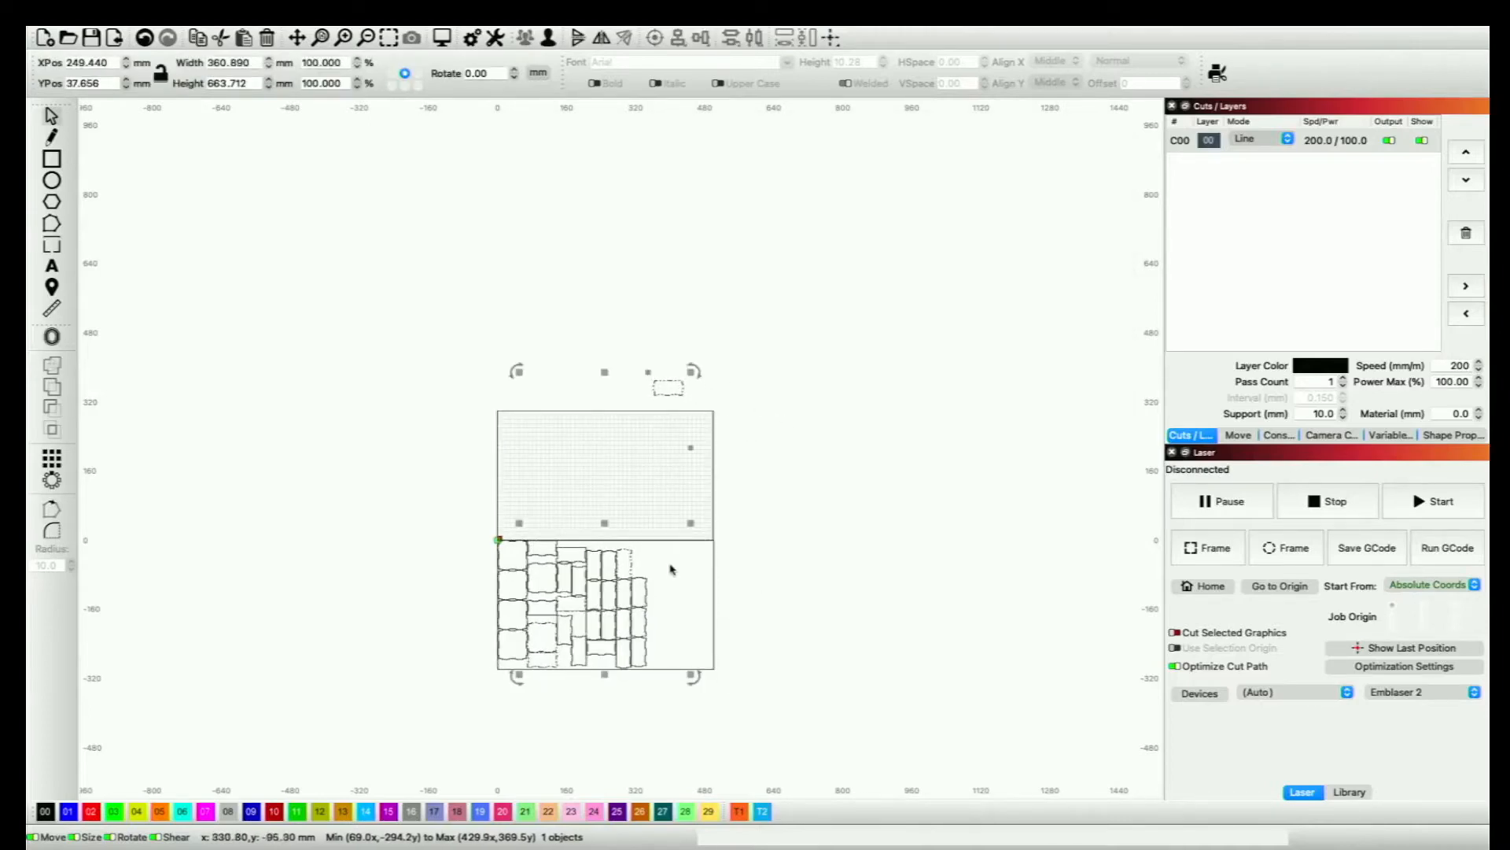
left_click(628, 555)
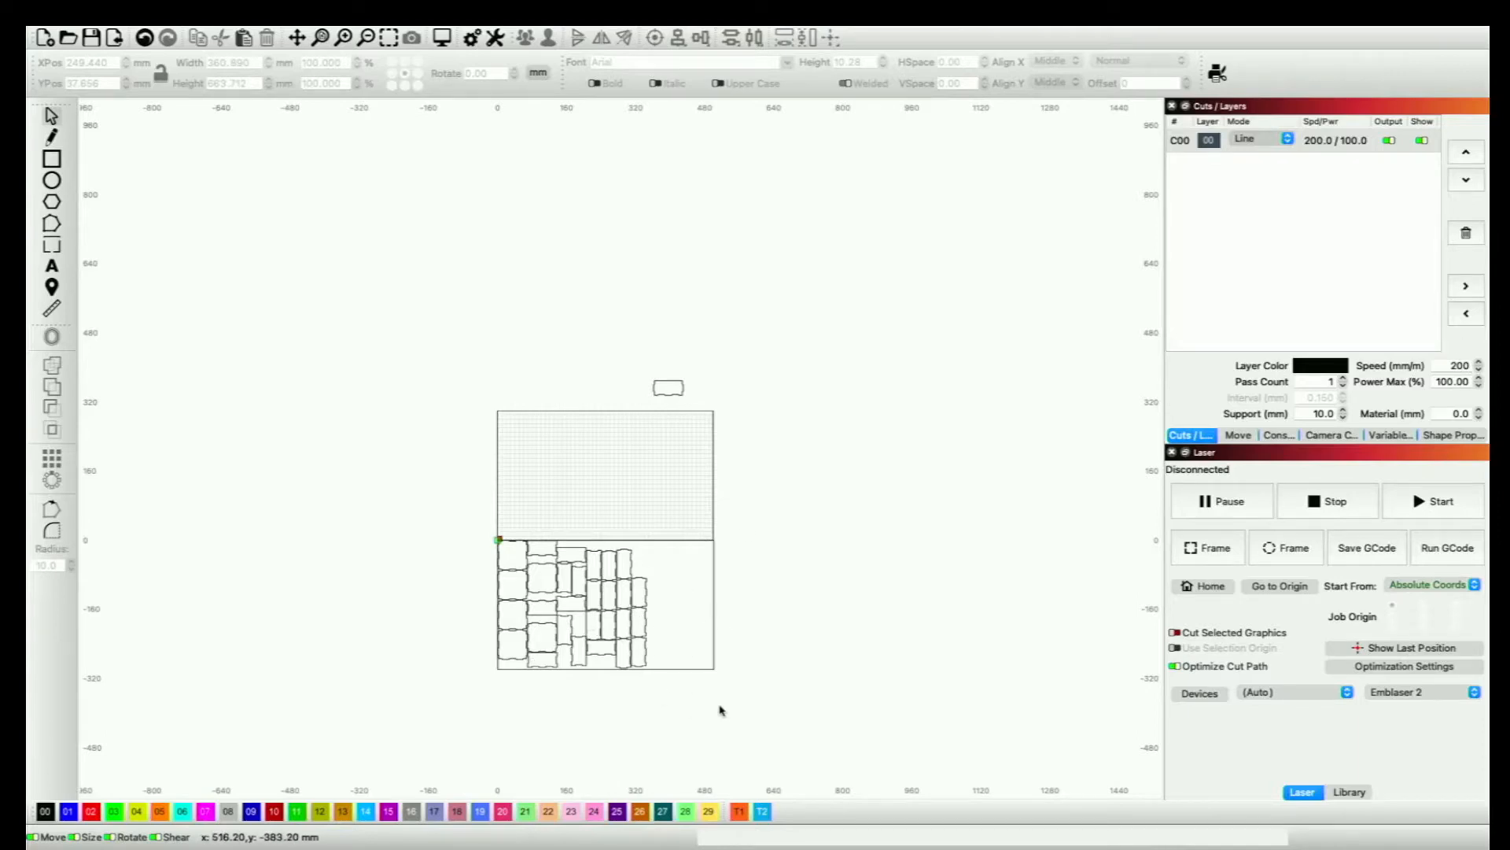
left_click(569, 630)
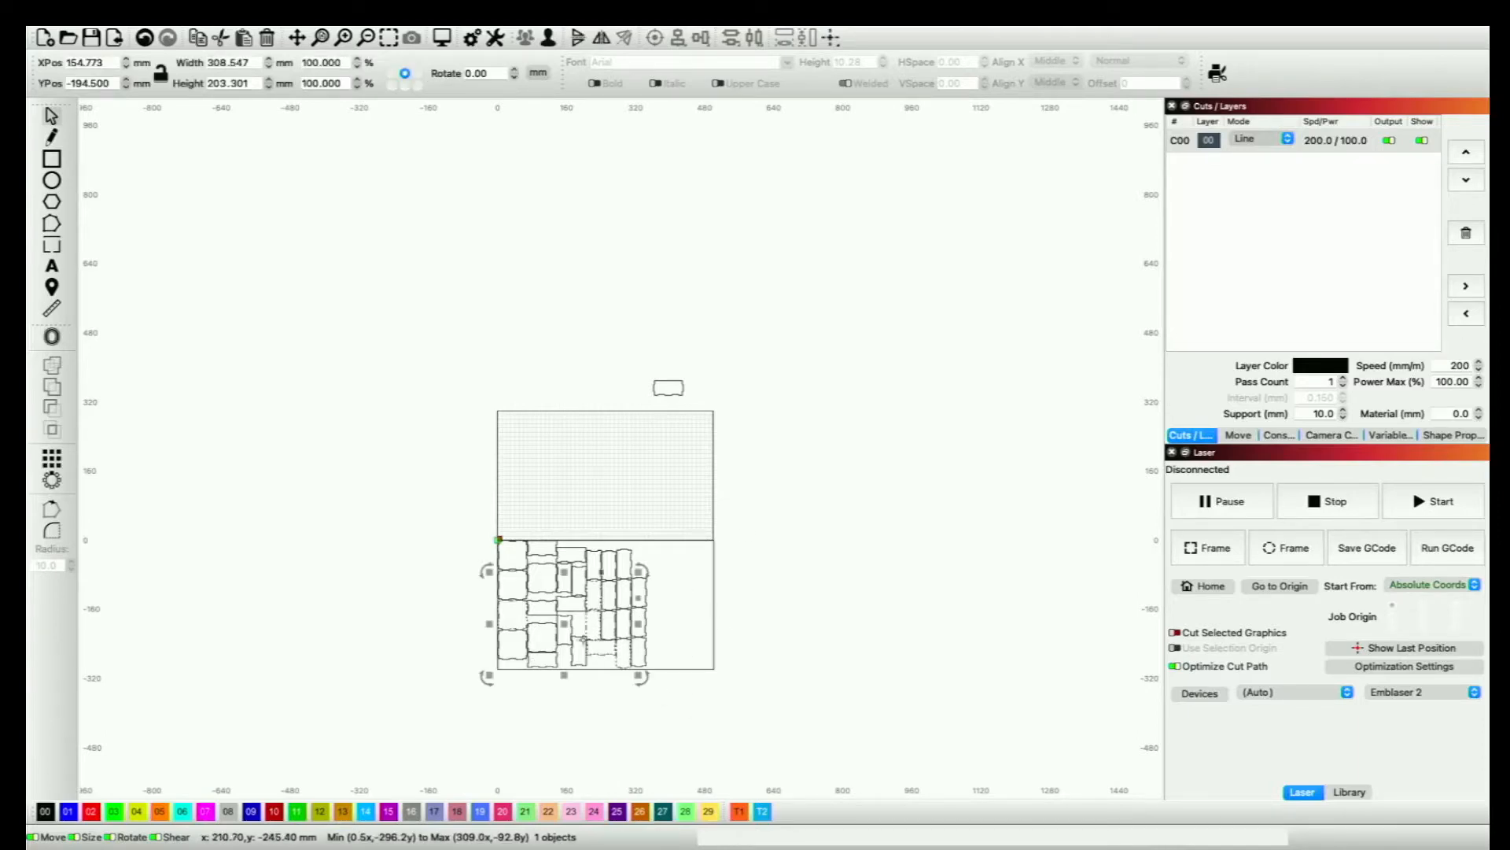
mouse_move(569, 629)
left_mouse_down()
mouse_move(563, 580)
mouse_move(563, 622)
left_mouse_up()
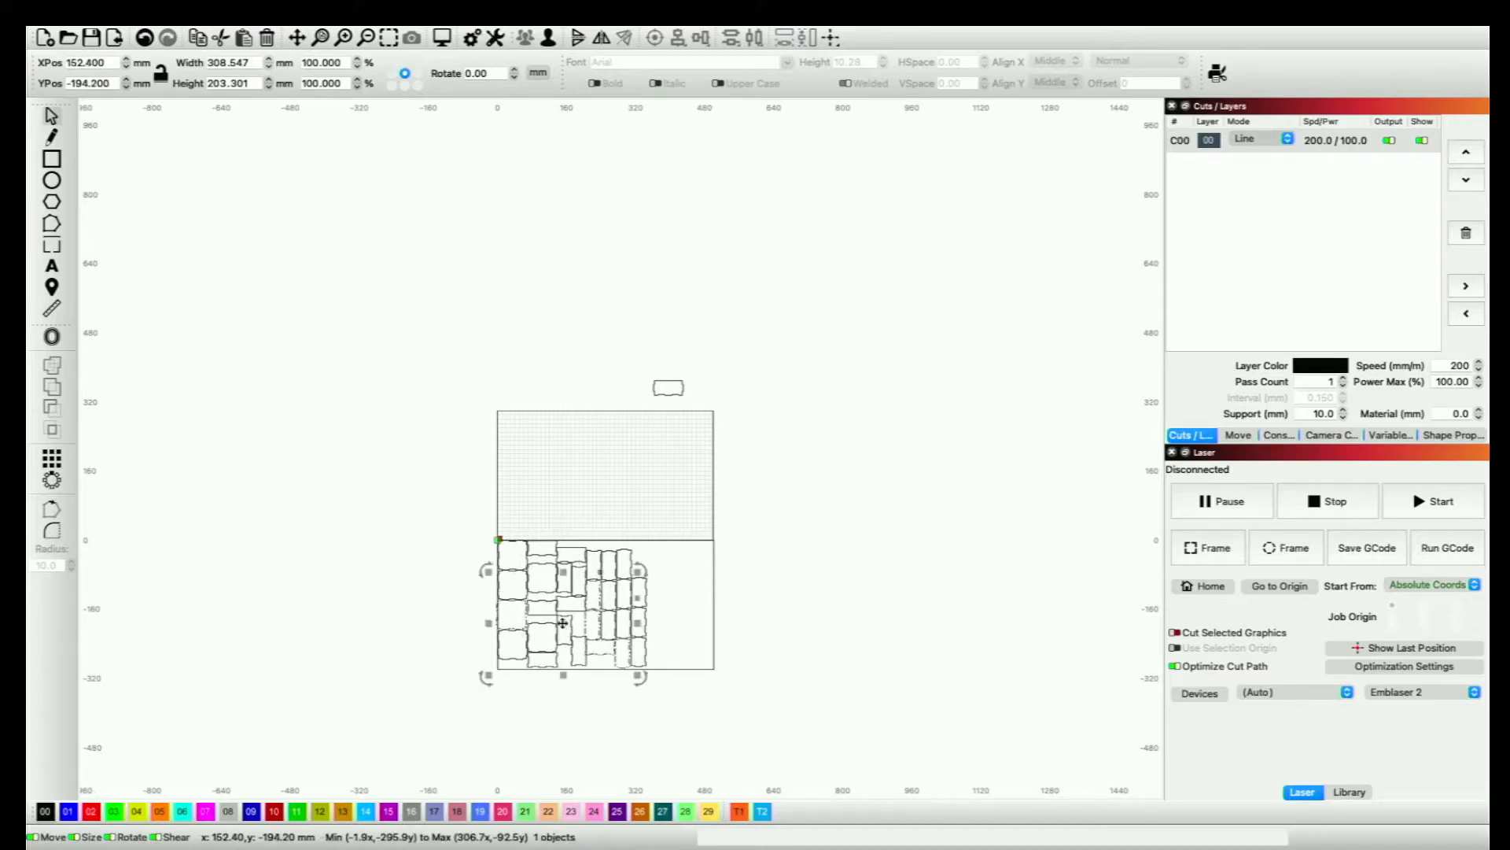
Step: Delete the returned outline rectangle below the bed and move all the nested panels up into the material rectangle
left_click(715, 630)
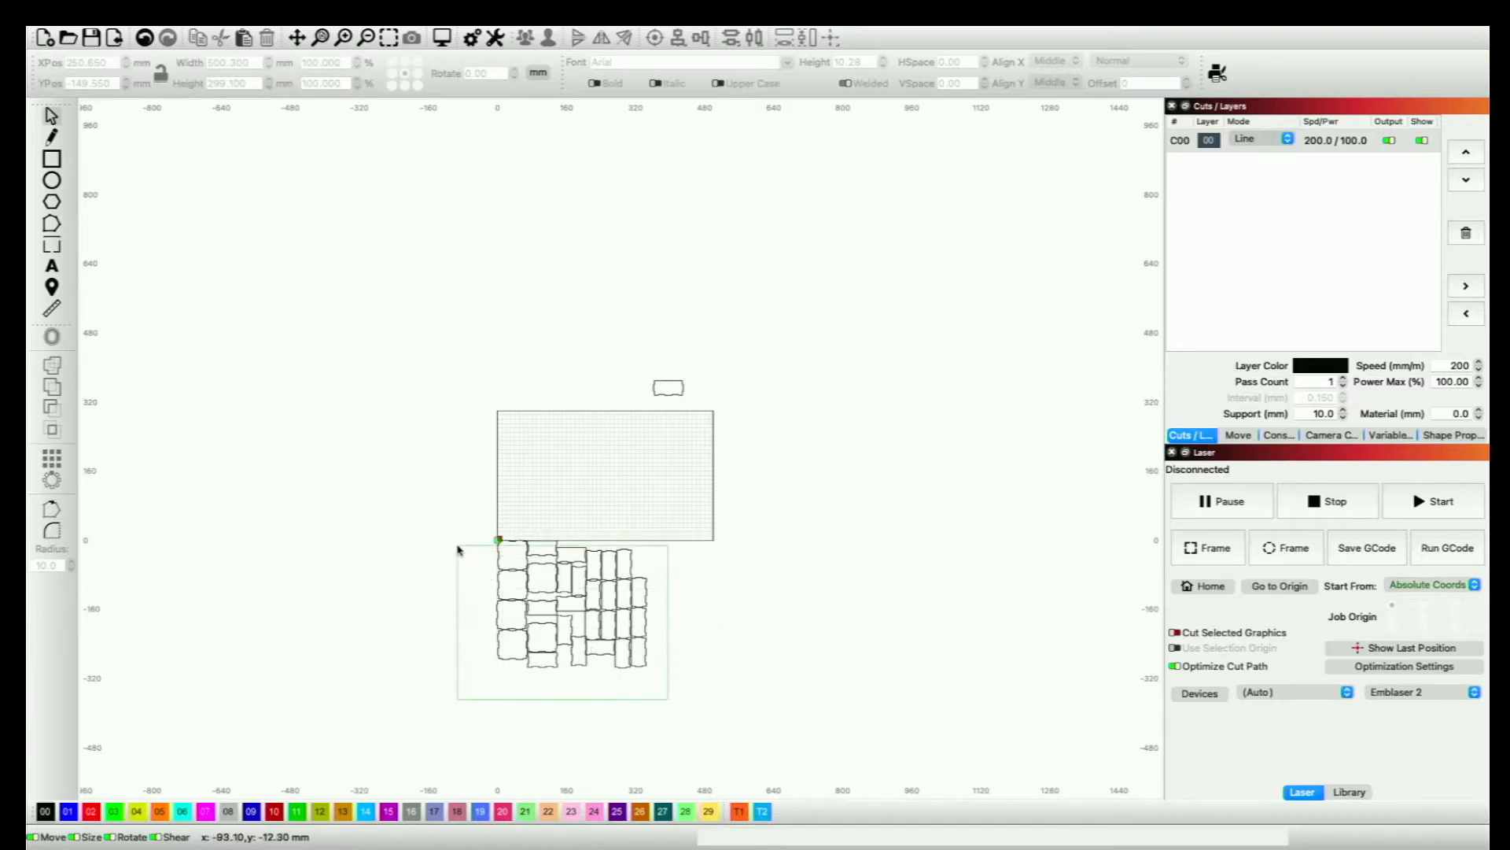
left_click_drag(459, 550, 458, 549)
left_click_drag(575, 623, 580, 498)
Step: Ungroup the leftover panel's box set and place that panel in the rectangle's free space at about X 370 mm, Y 242 mm
left_click(782, 283)
left_click(686, 264)
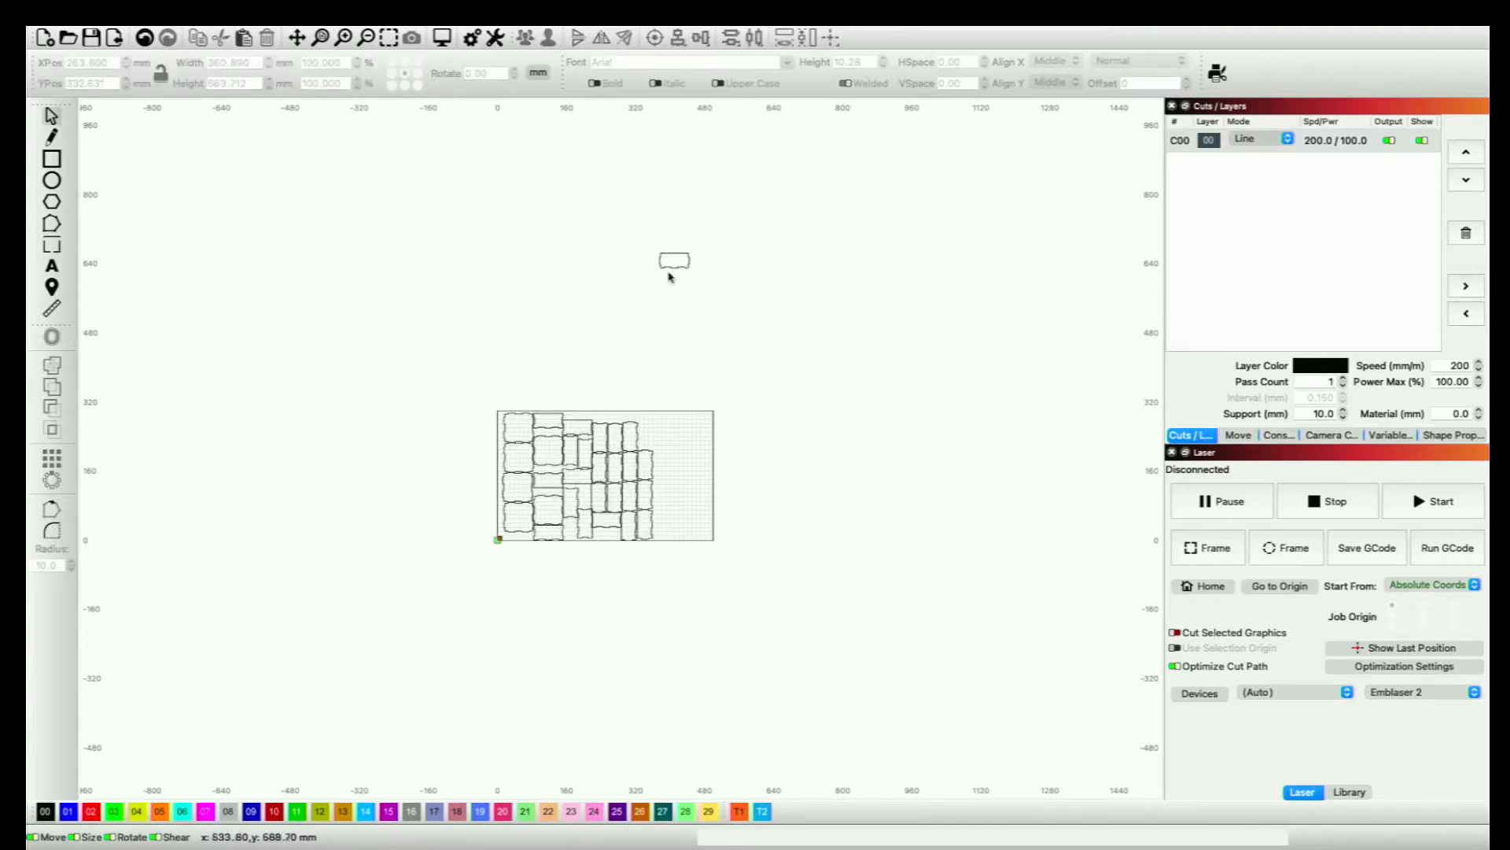
left_click(674, 261)
left_click_drag(674, 260, 659, 439)
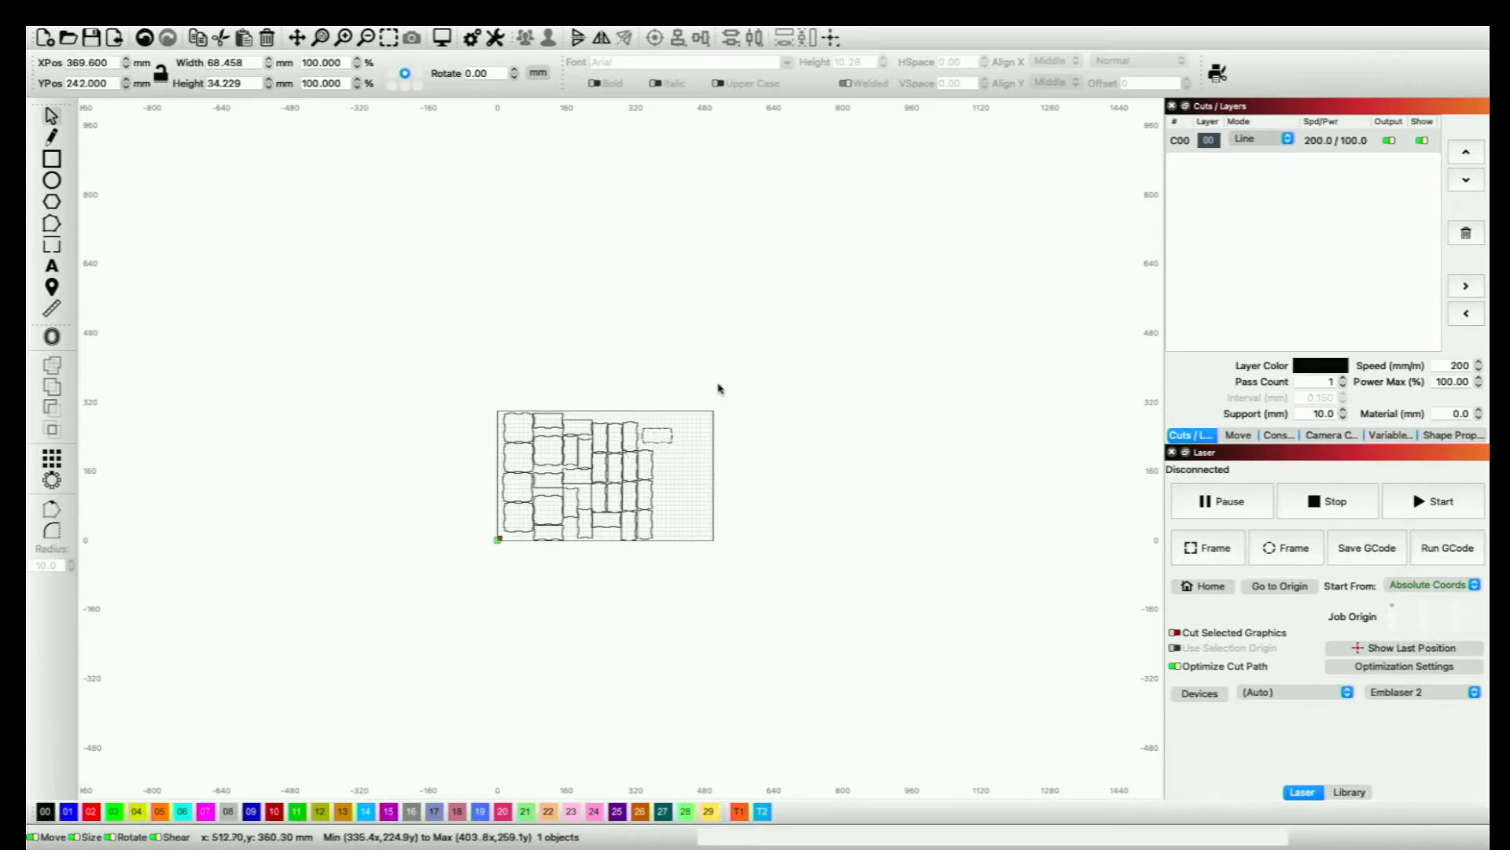
left_click(584, 468)
scroll(583, 469, "up", 5)
scroll(584, 469, "up", 3)
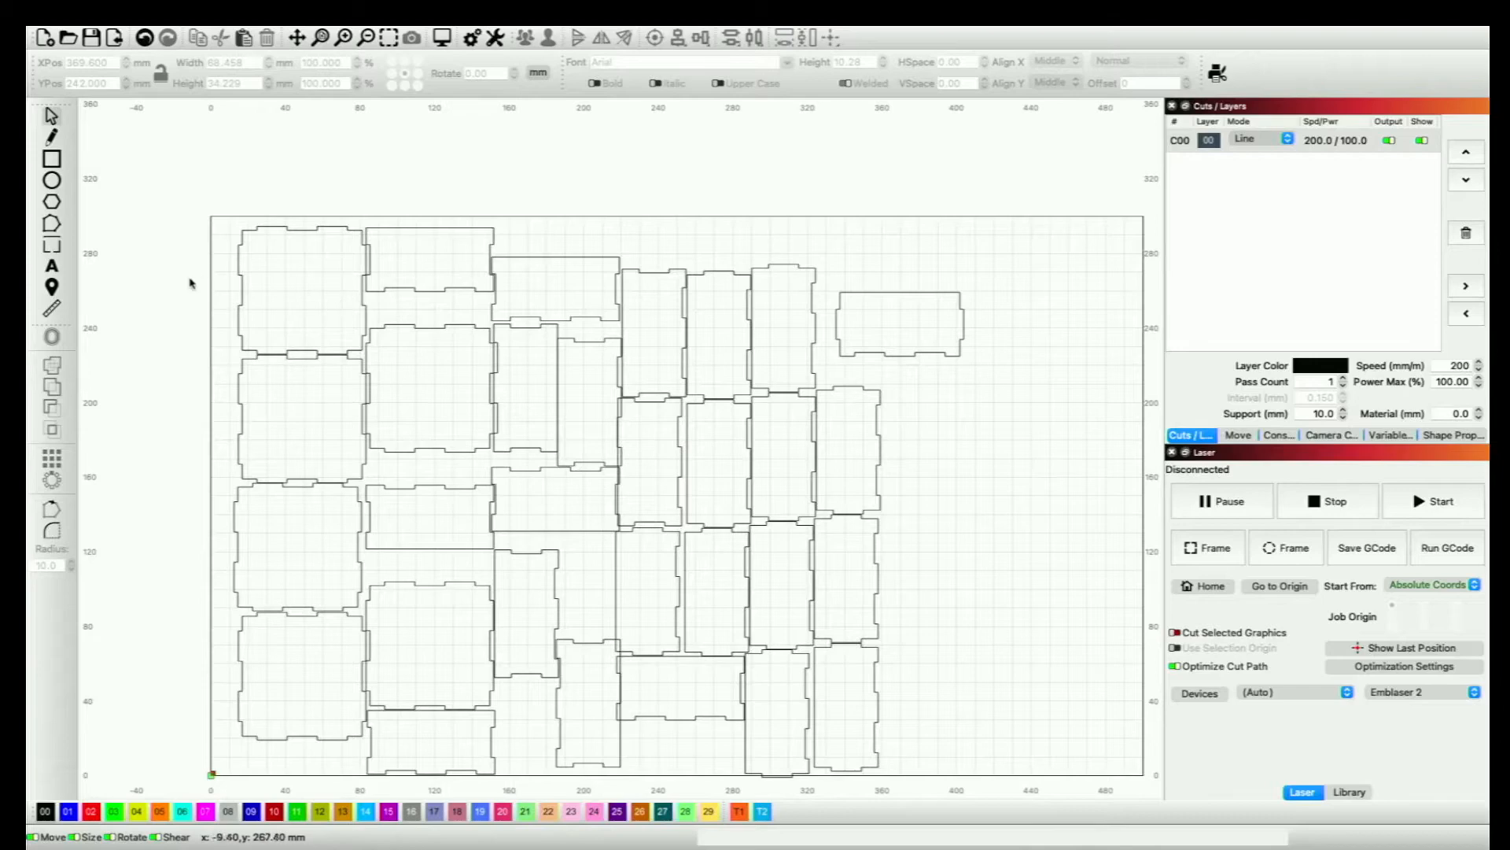
Step: Move all the panels together about 12 mm left and 2.5 mm up, centring the selection at X 196 mm, Y 149.3 mm
scroll(182, 306, "down", 2)
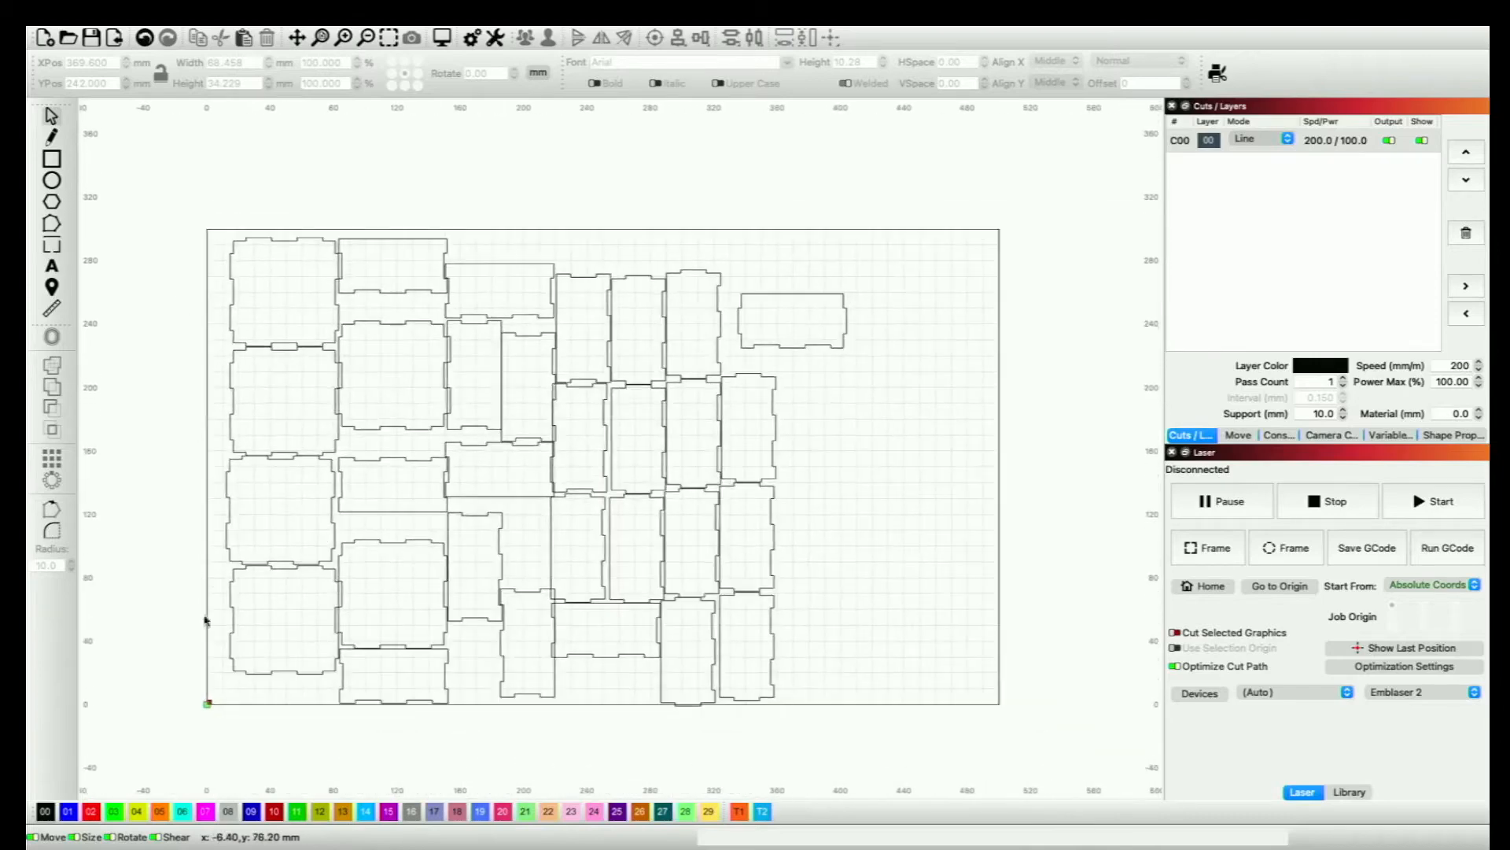
scroll(223, 749, "up", 1)
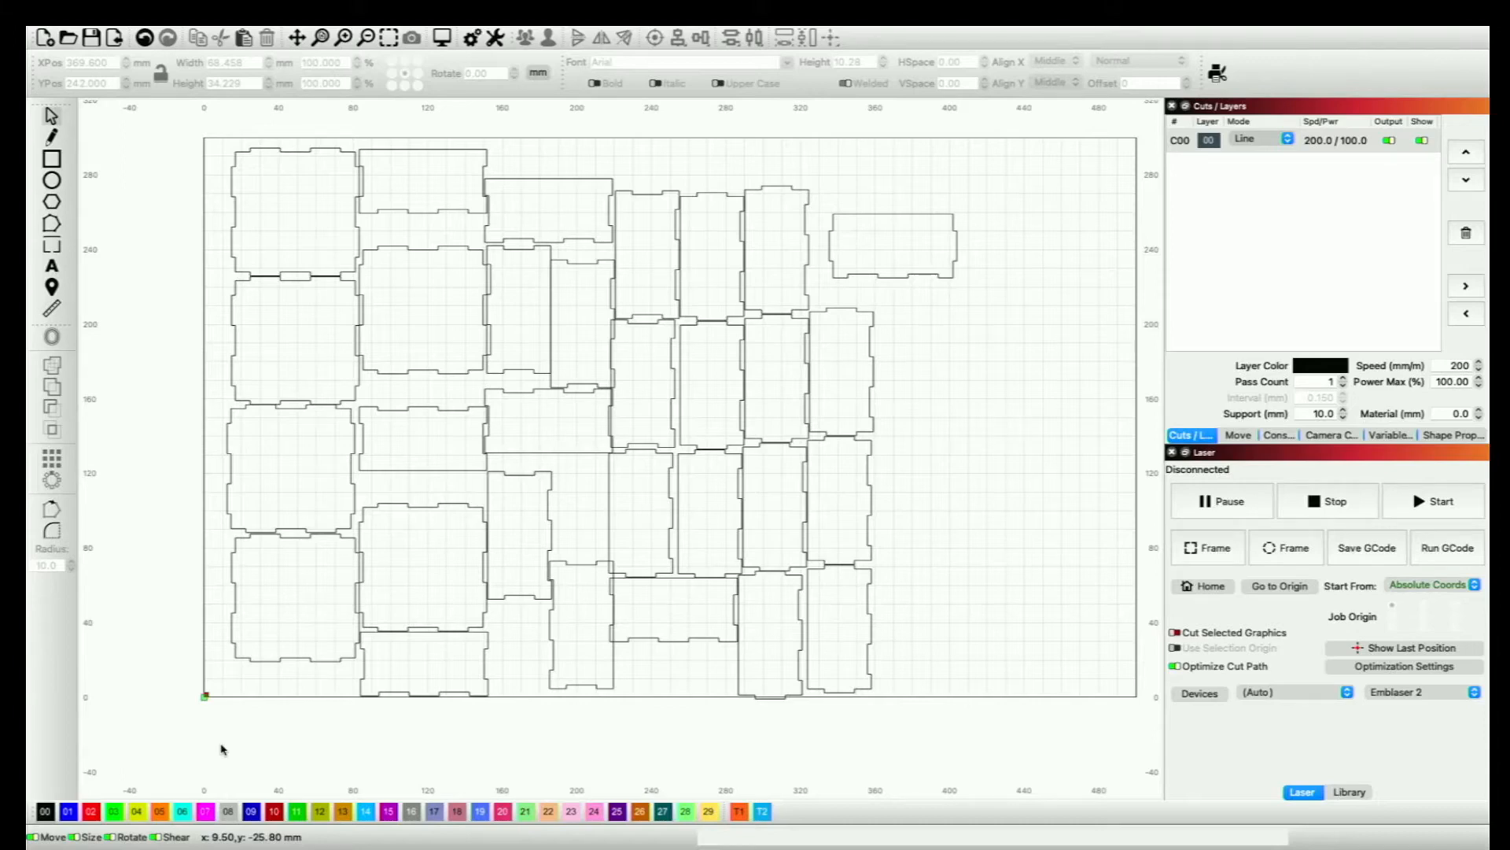
left_click_drag(961, 700, 248, 197)
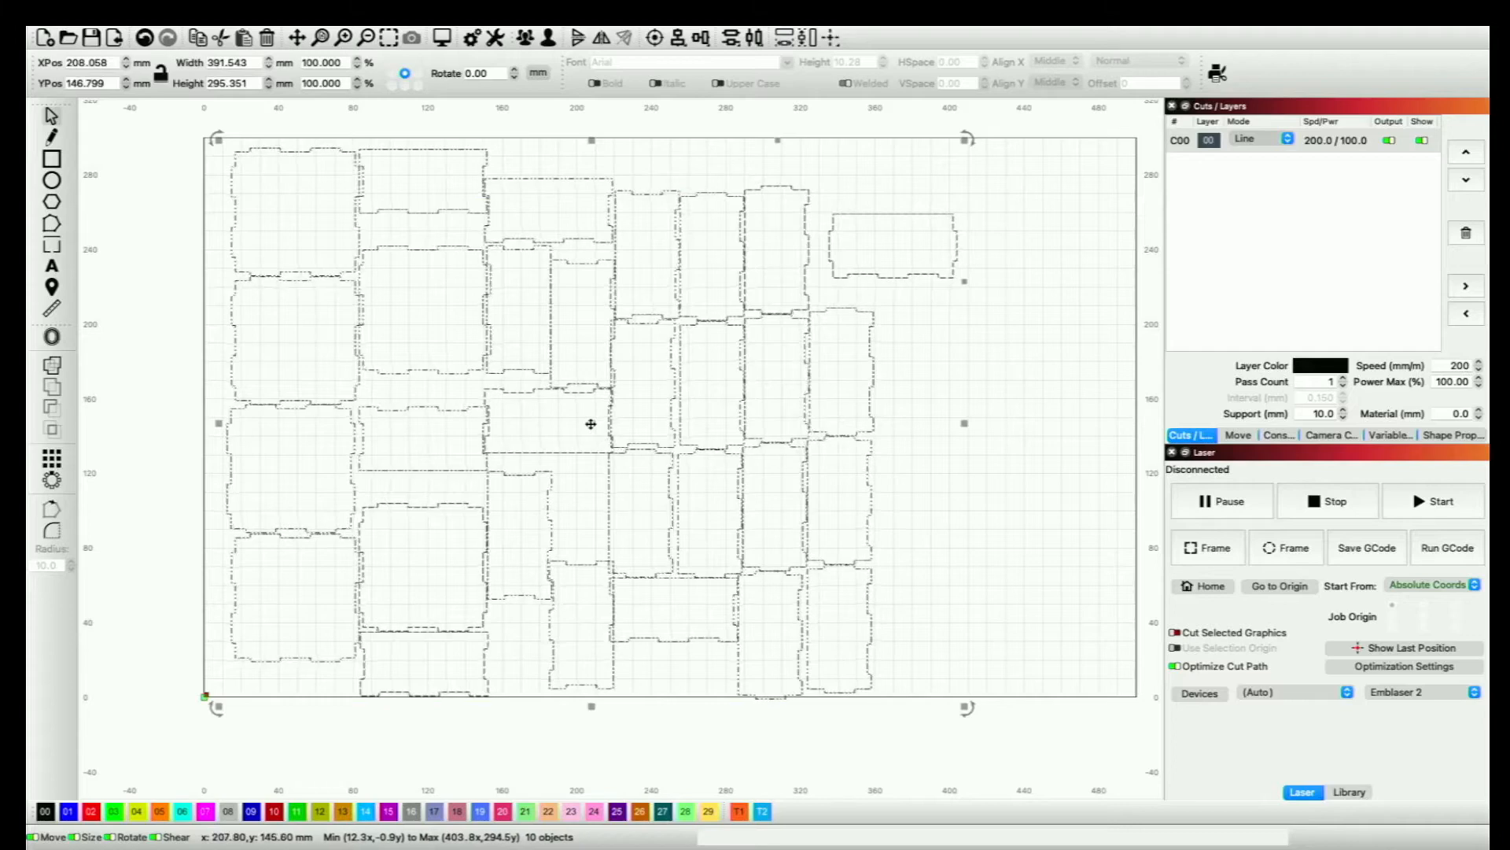
left_click_drag(589, 428, 571, 422)
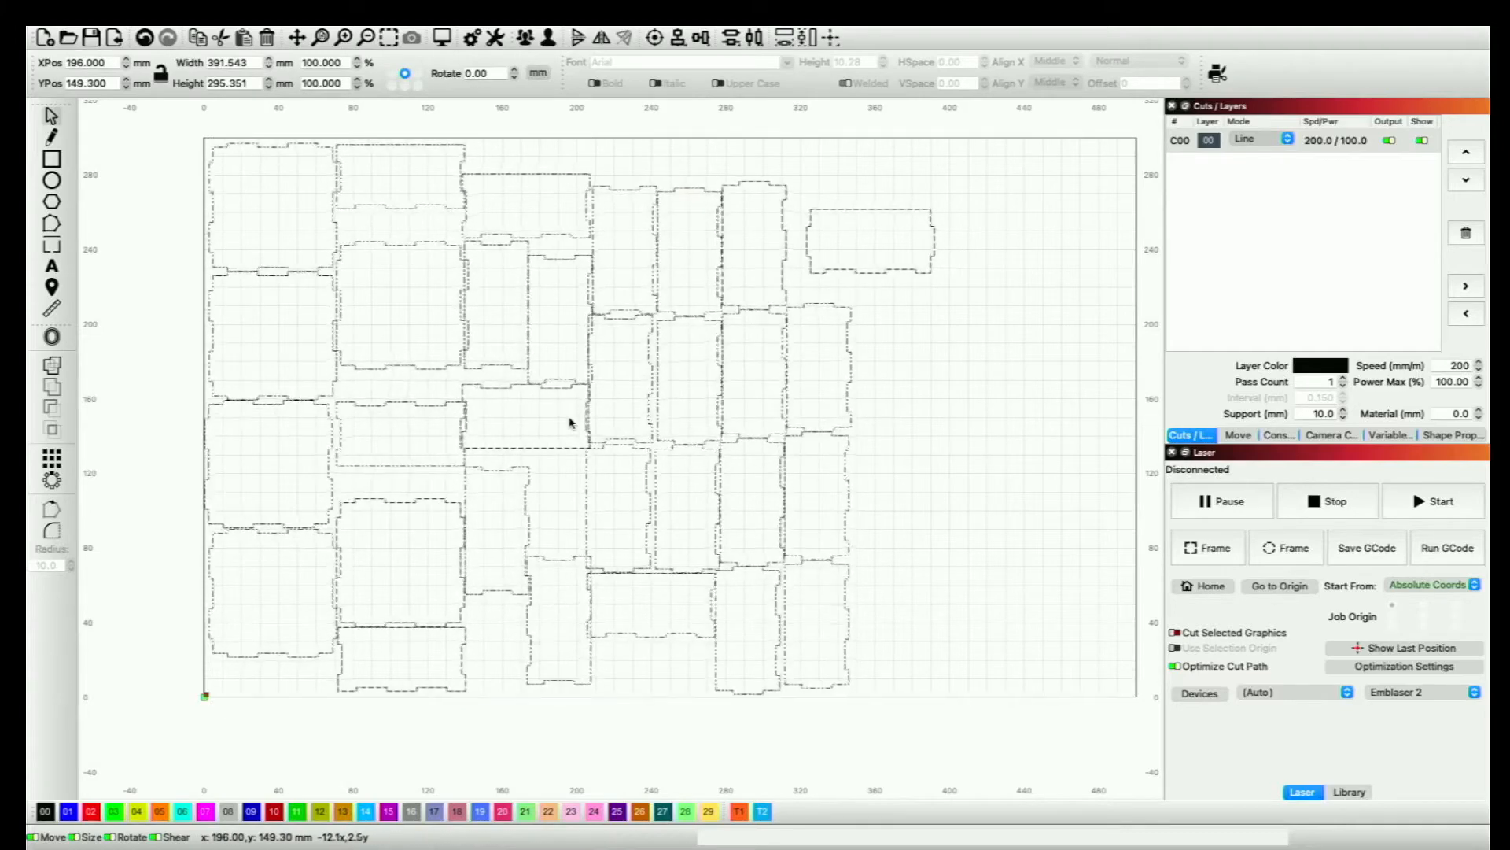
left_click(152, 331)
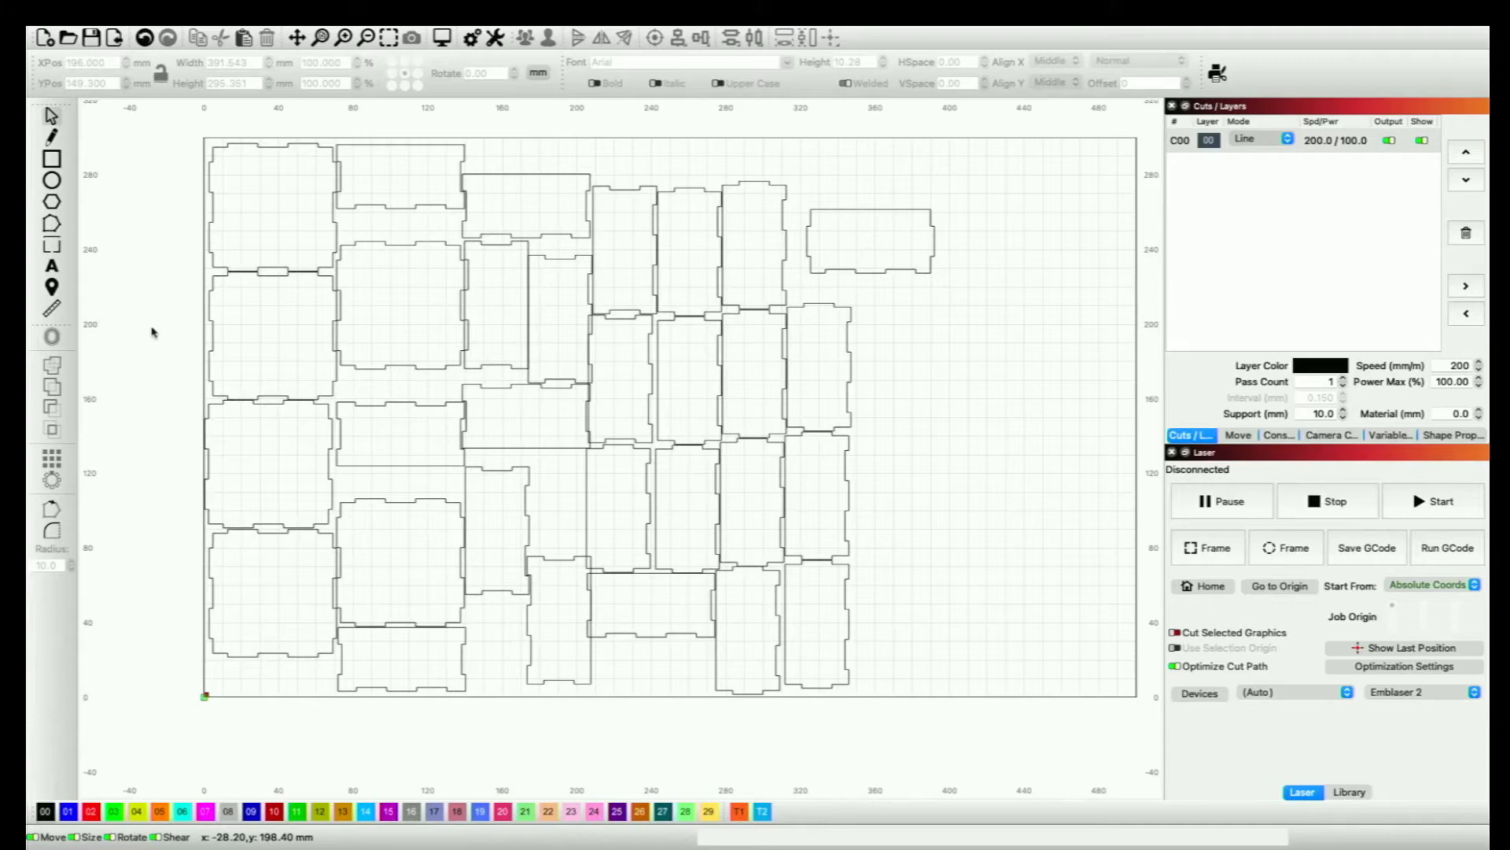
mouse_move(318, 35)
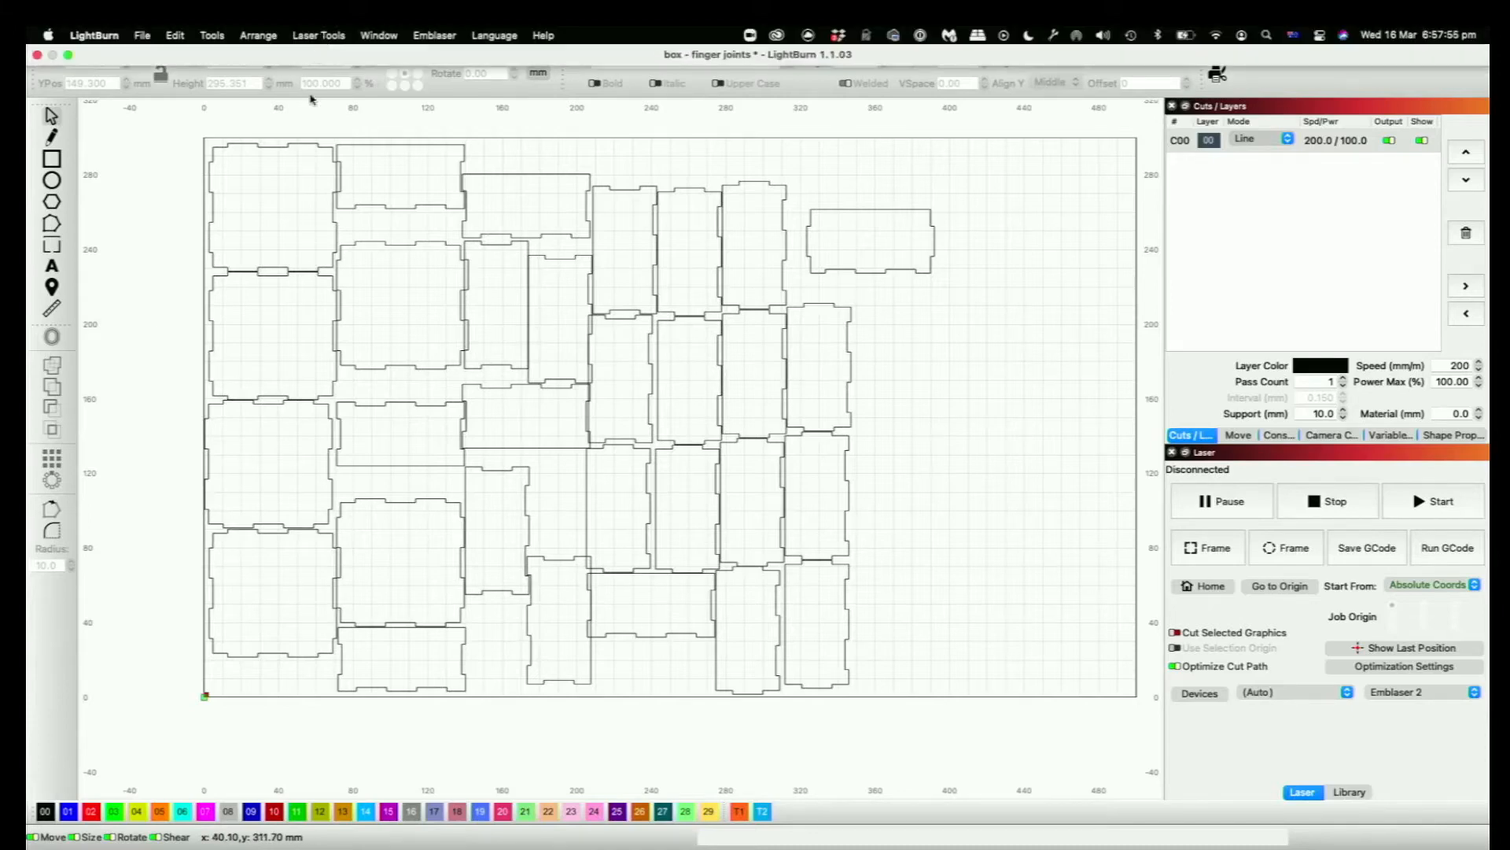
left_click(321, 38)
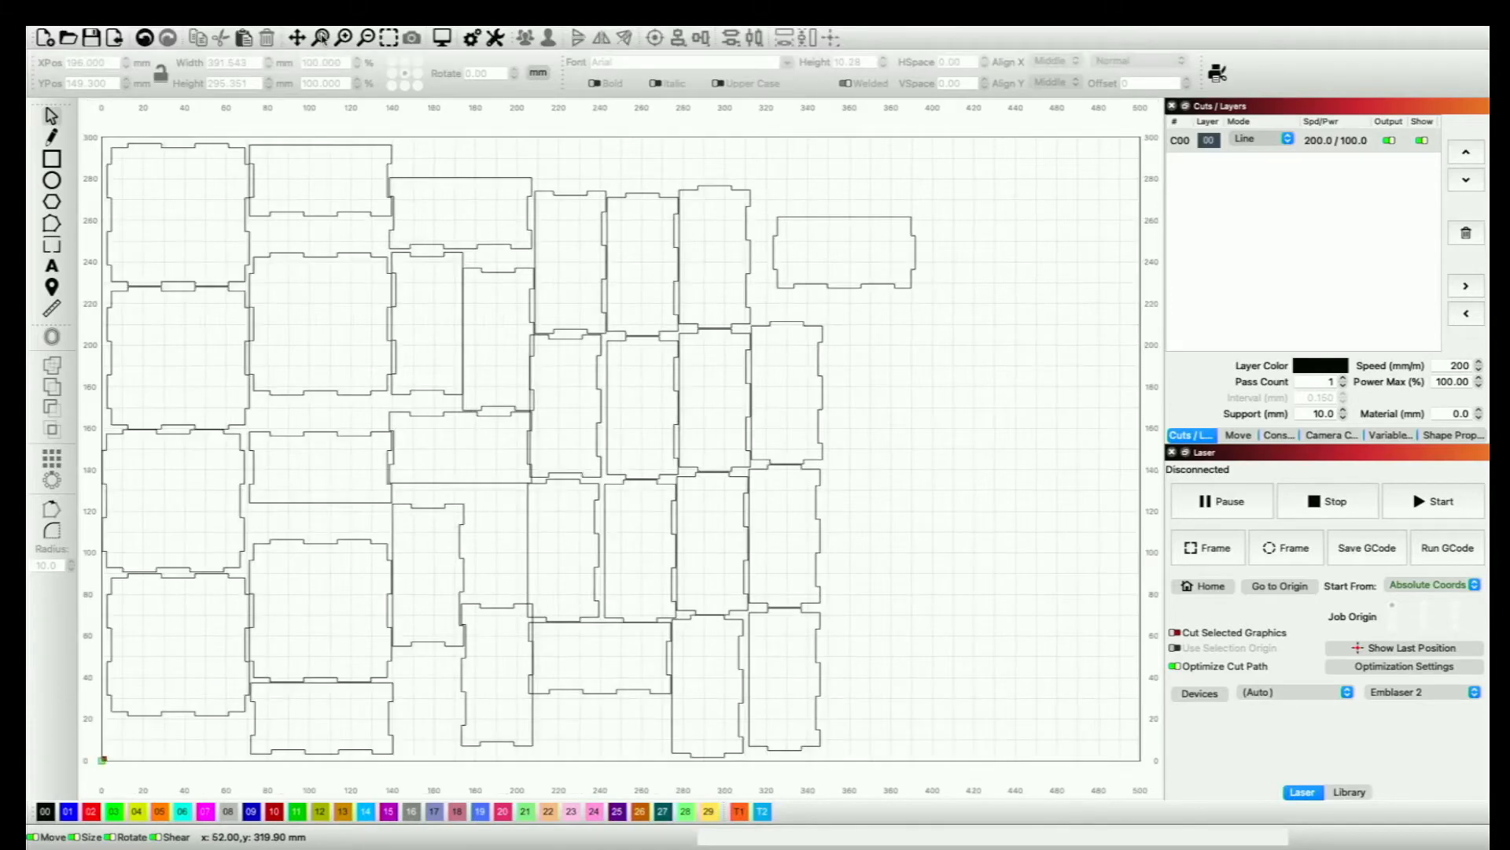